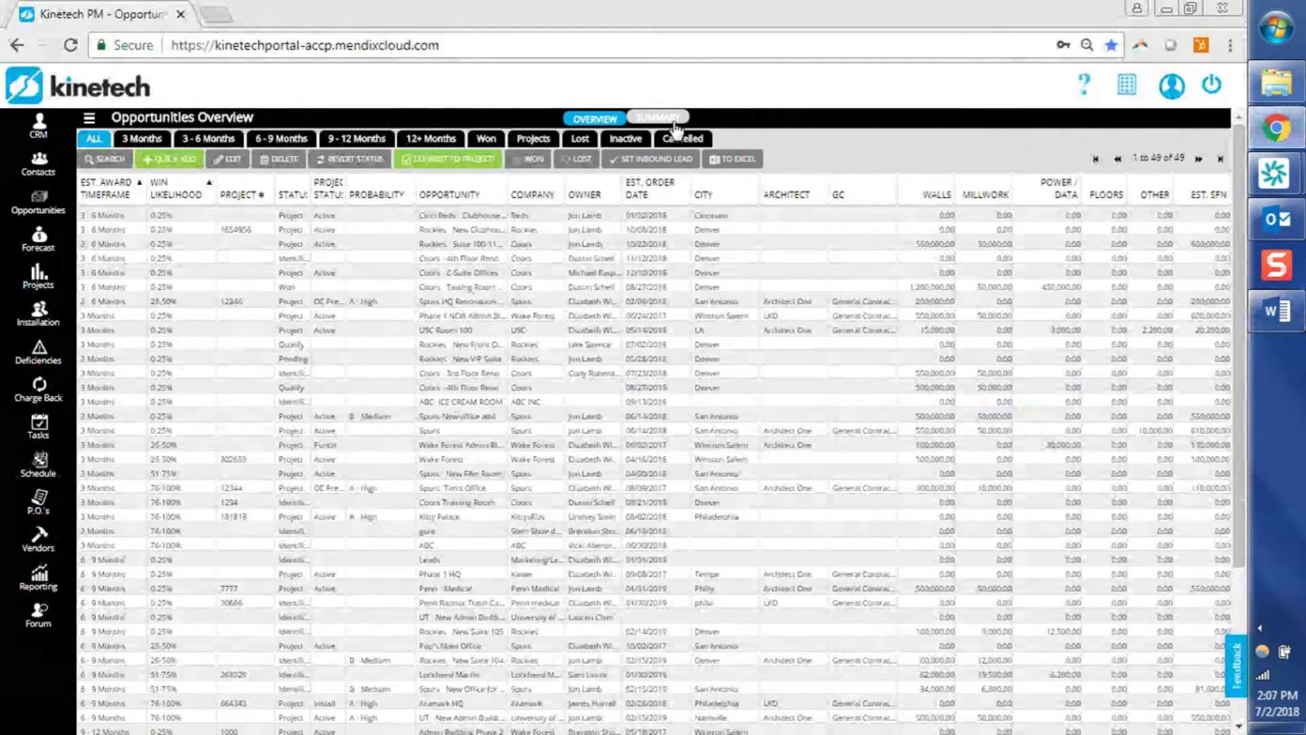
Show the summary page for the 'Spurs - New Office for Coach Pop' opportunity
click(657, 118)
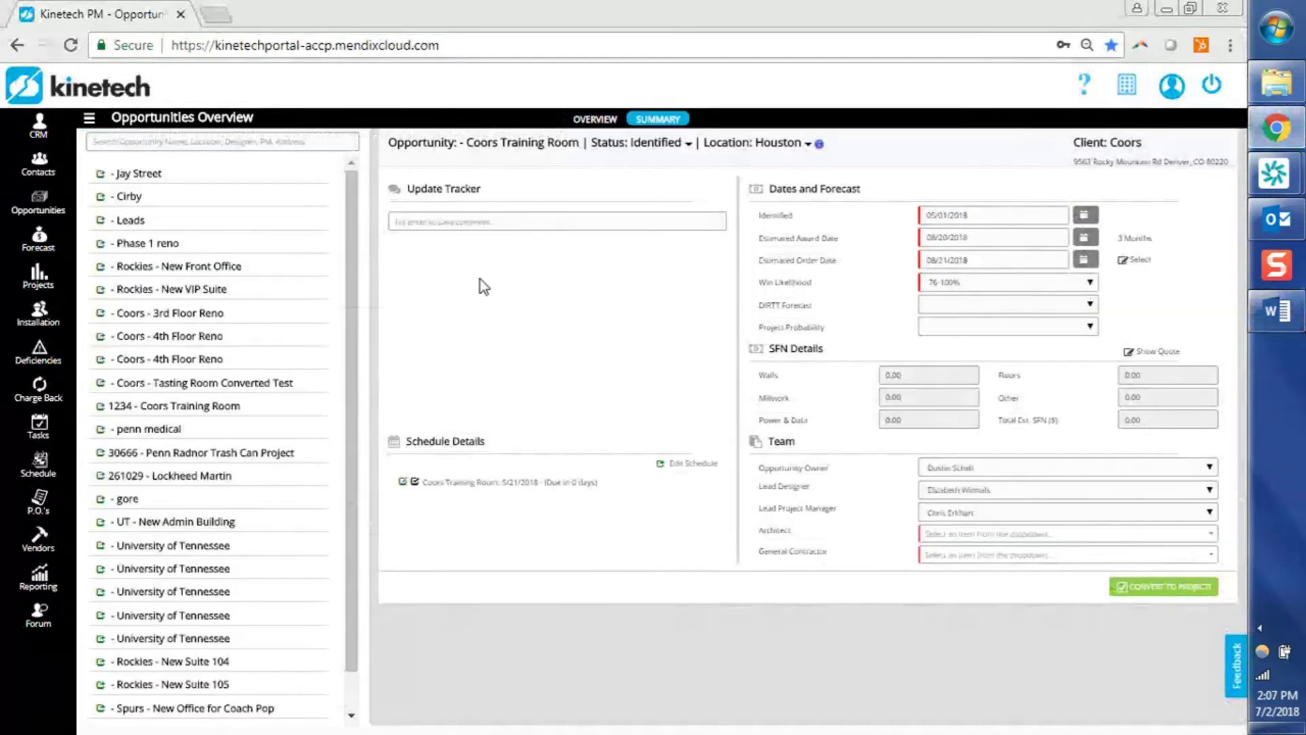
click(262, 708)
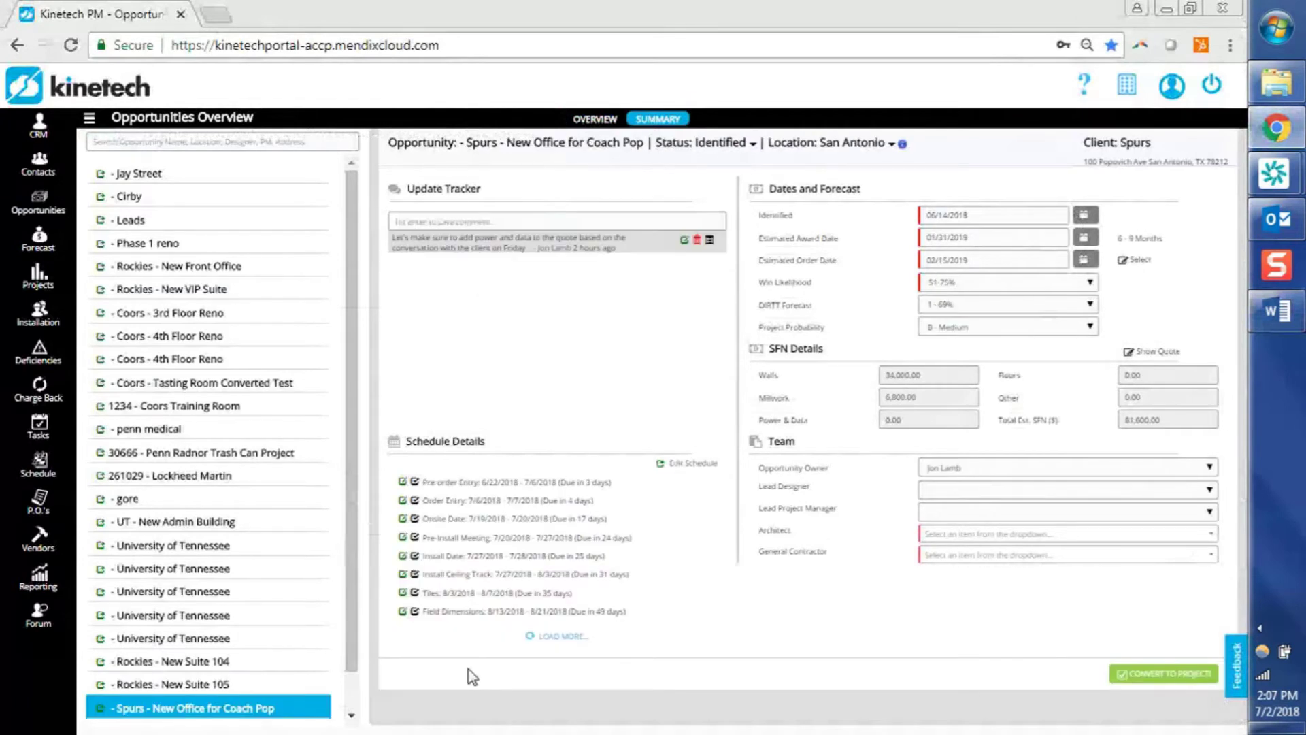
Search the opportunity list for 'san antonio'
click(318, 142)
text(s)
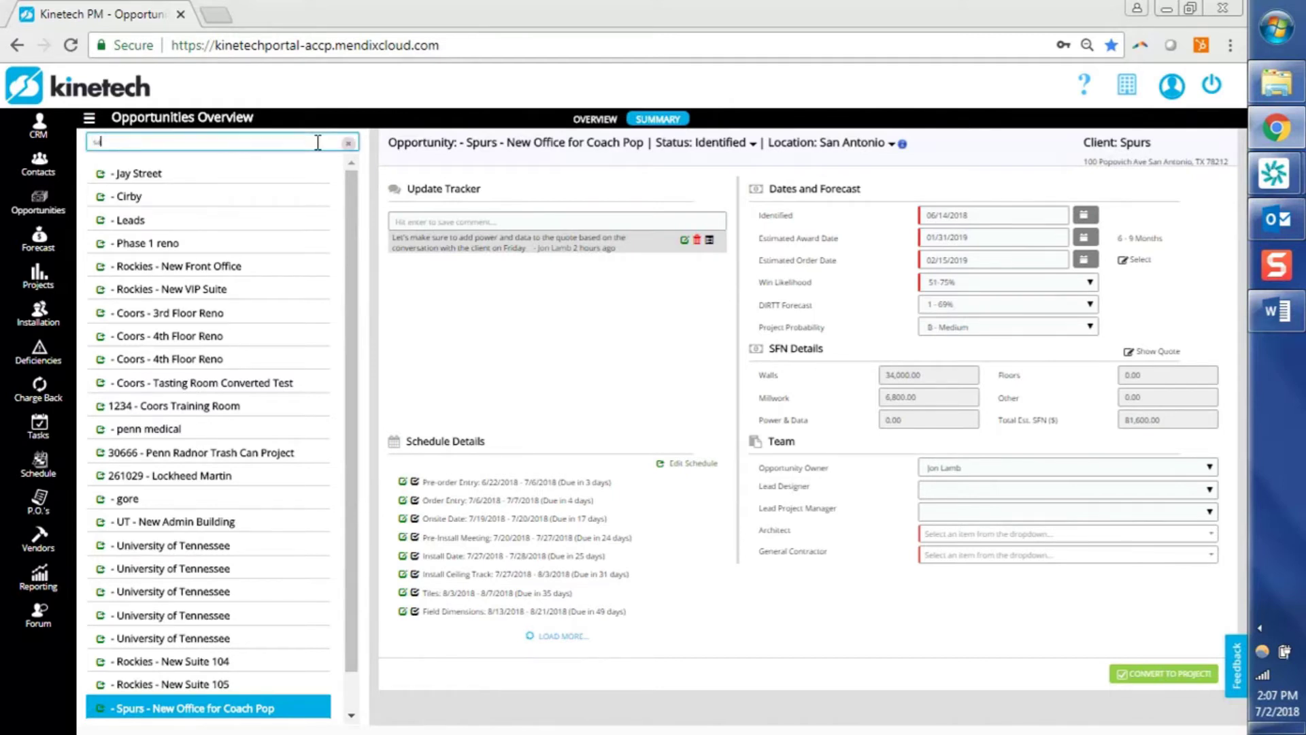
text(an antonio)
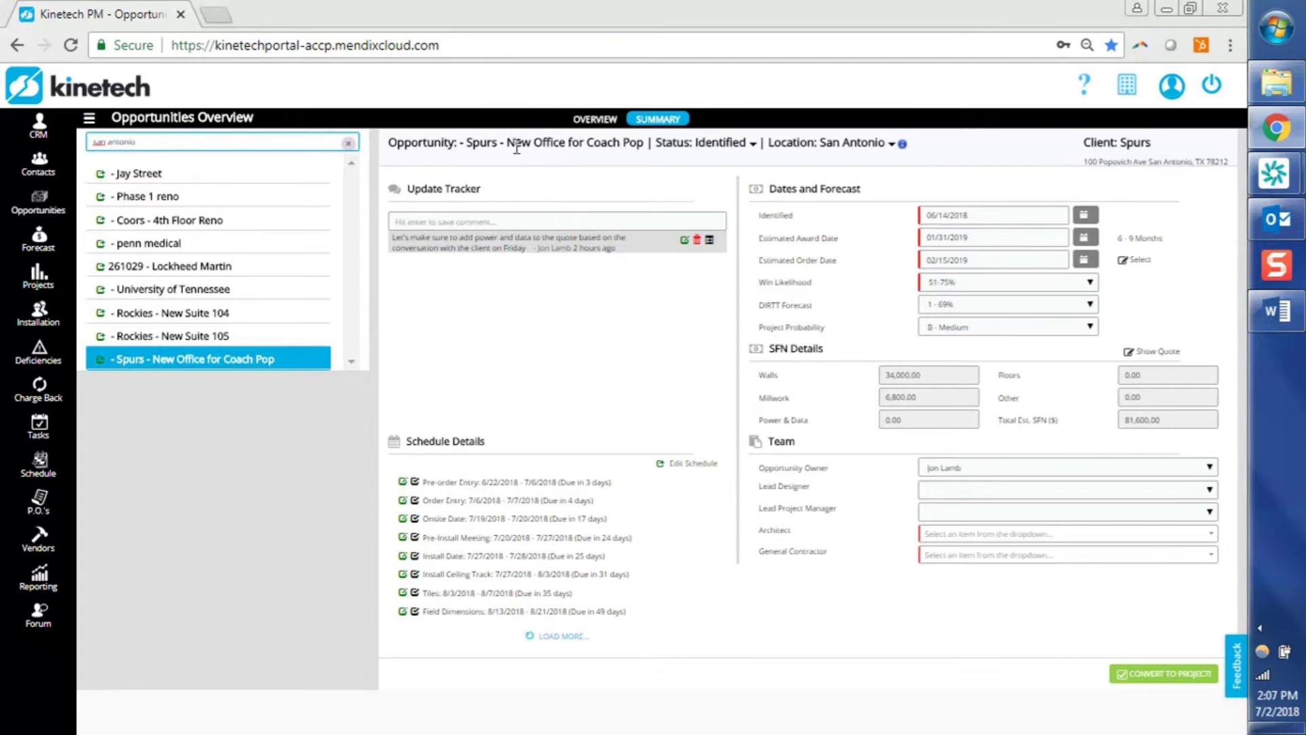
Set the Spurs opportunity's status to Qualify and its location to San Antonio
click(756, 146)
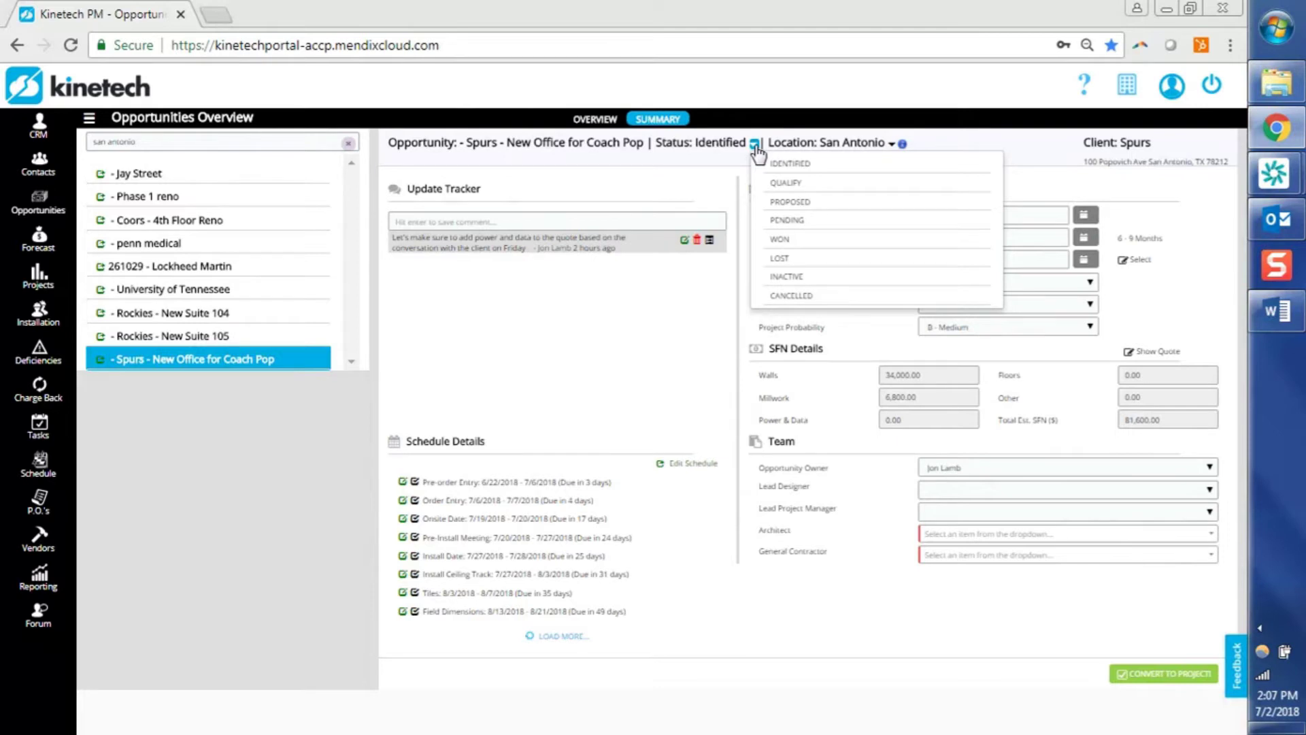
click(795, 186)
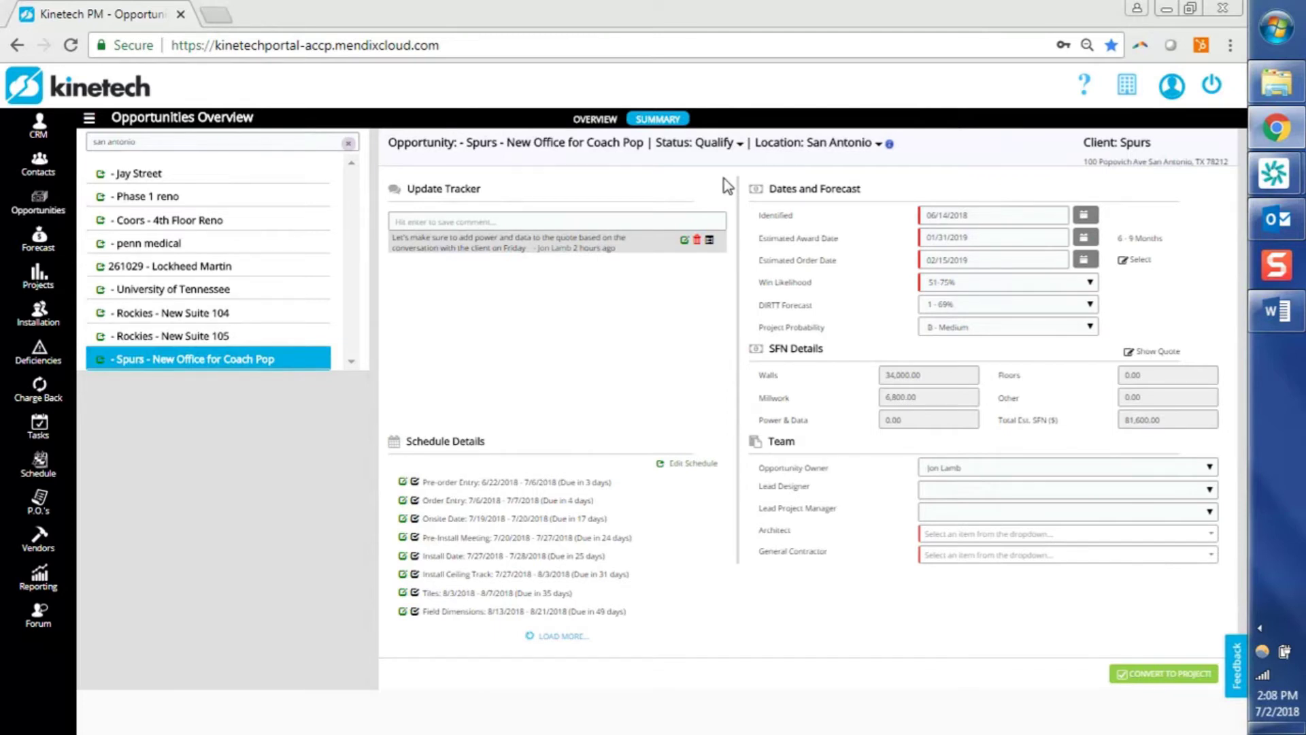
click(878, 145)
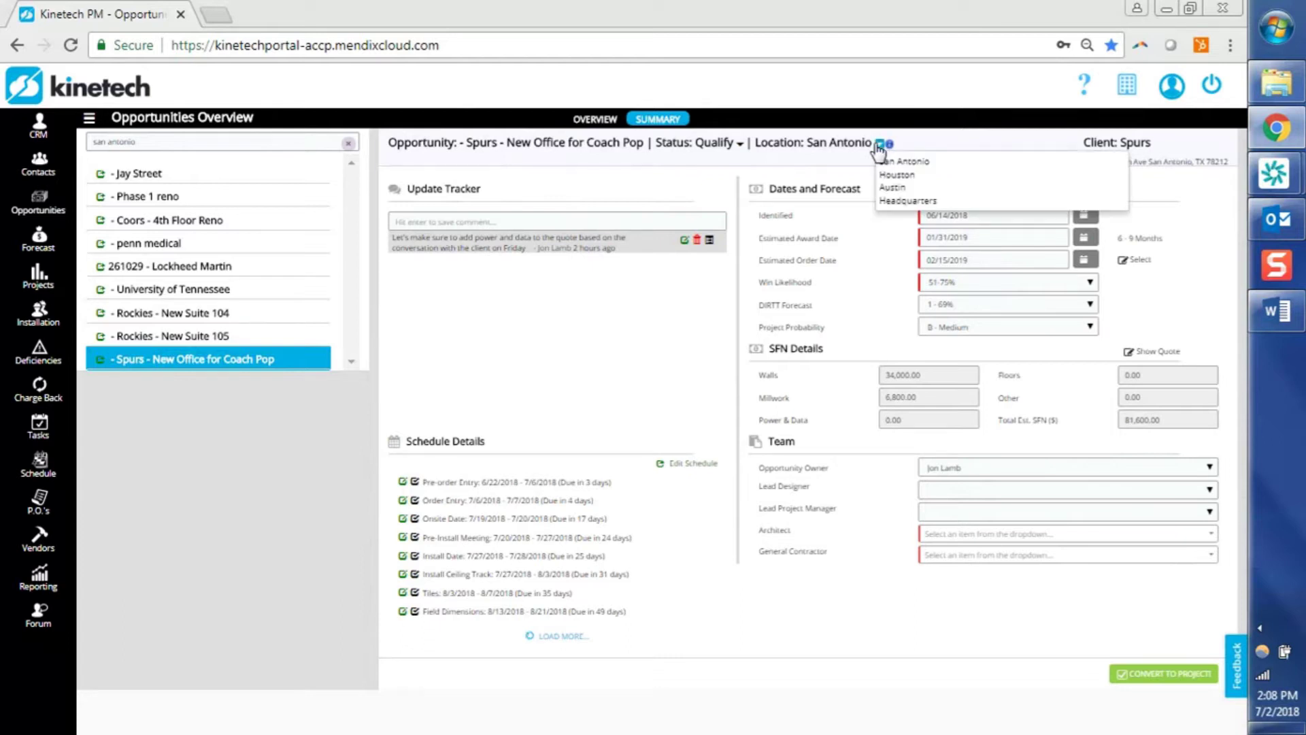
click(893, 176)
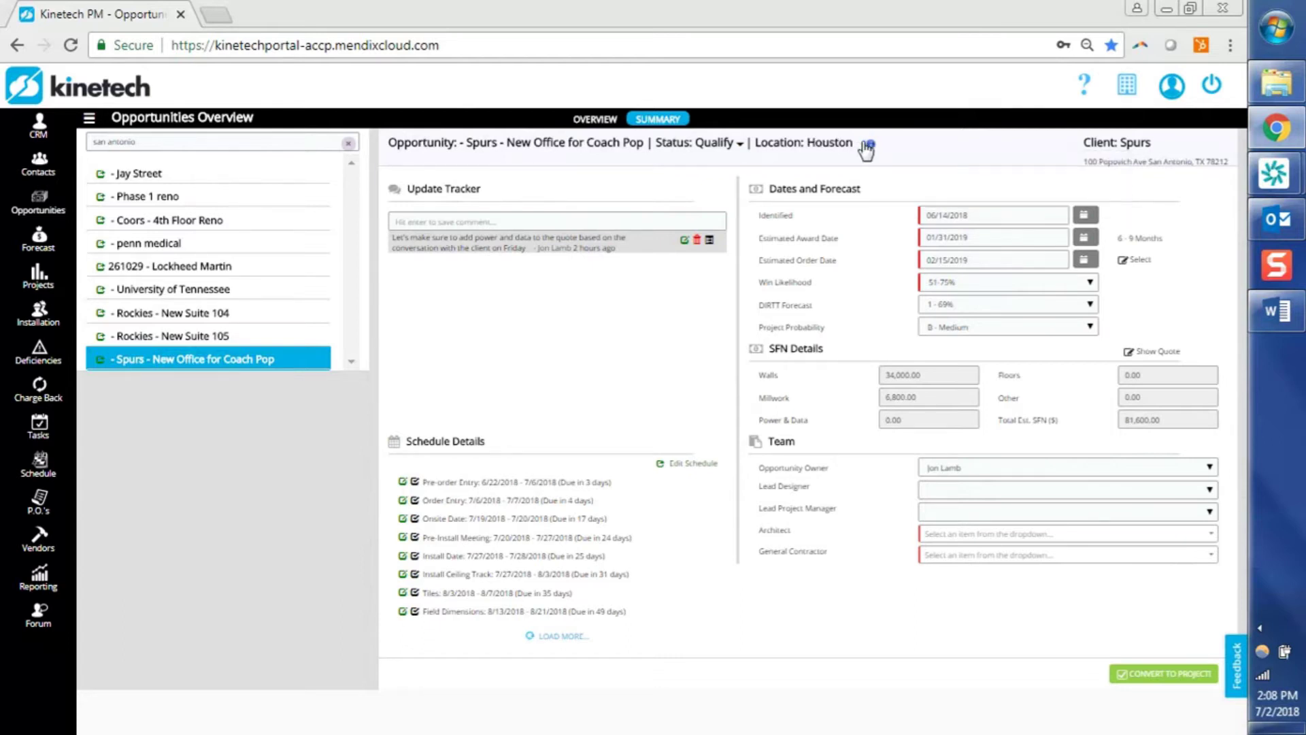
click(861, 145)
click(881, 201)
click(889, 145)
click(898, 164)
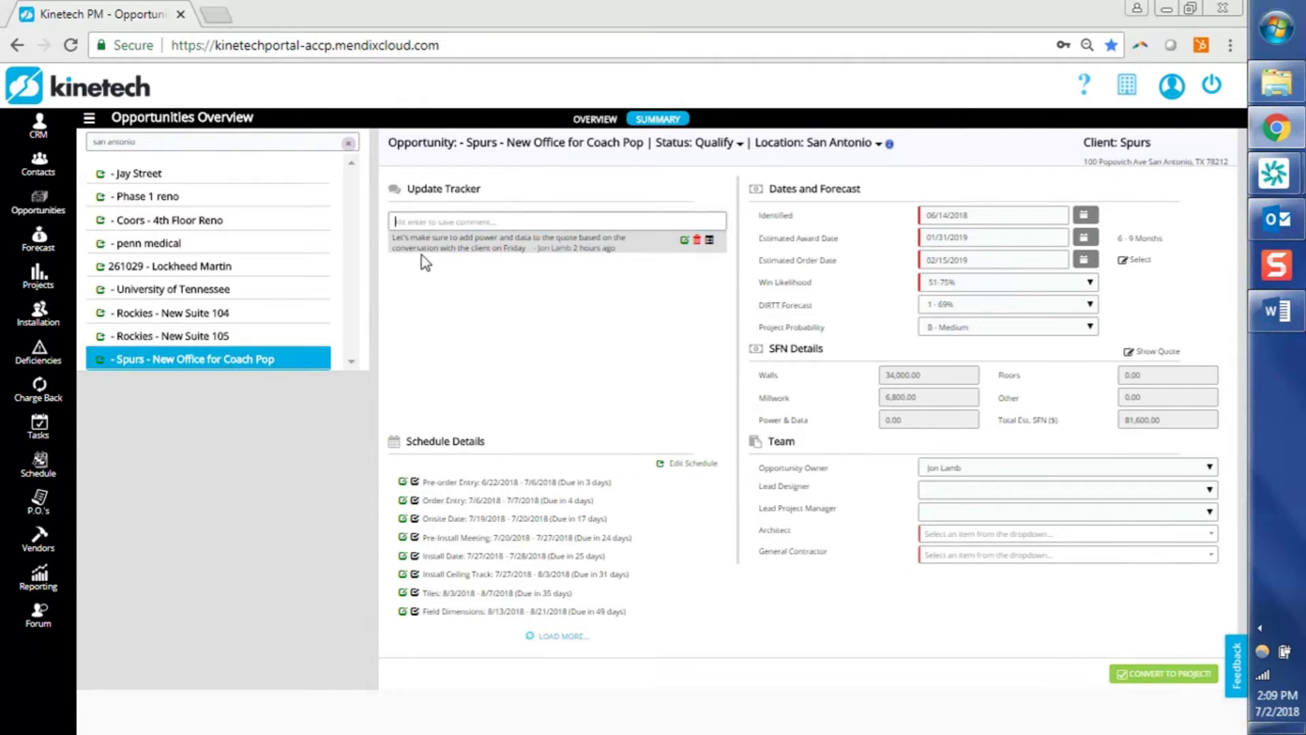
Save the Update Tracker comment about adding power and data as a new task
click(710, 240)
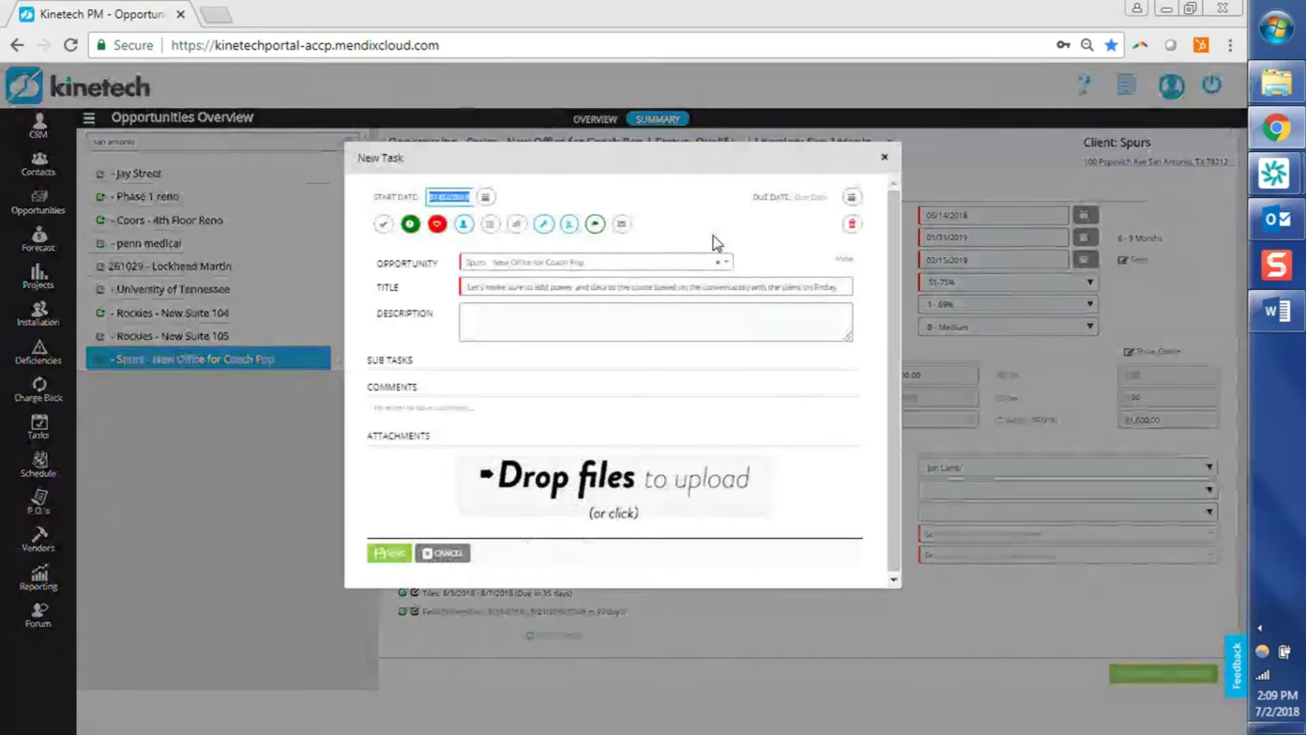
click(528, 288)
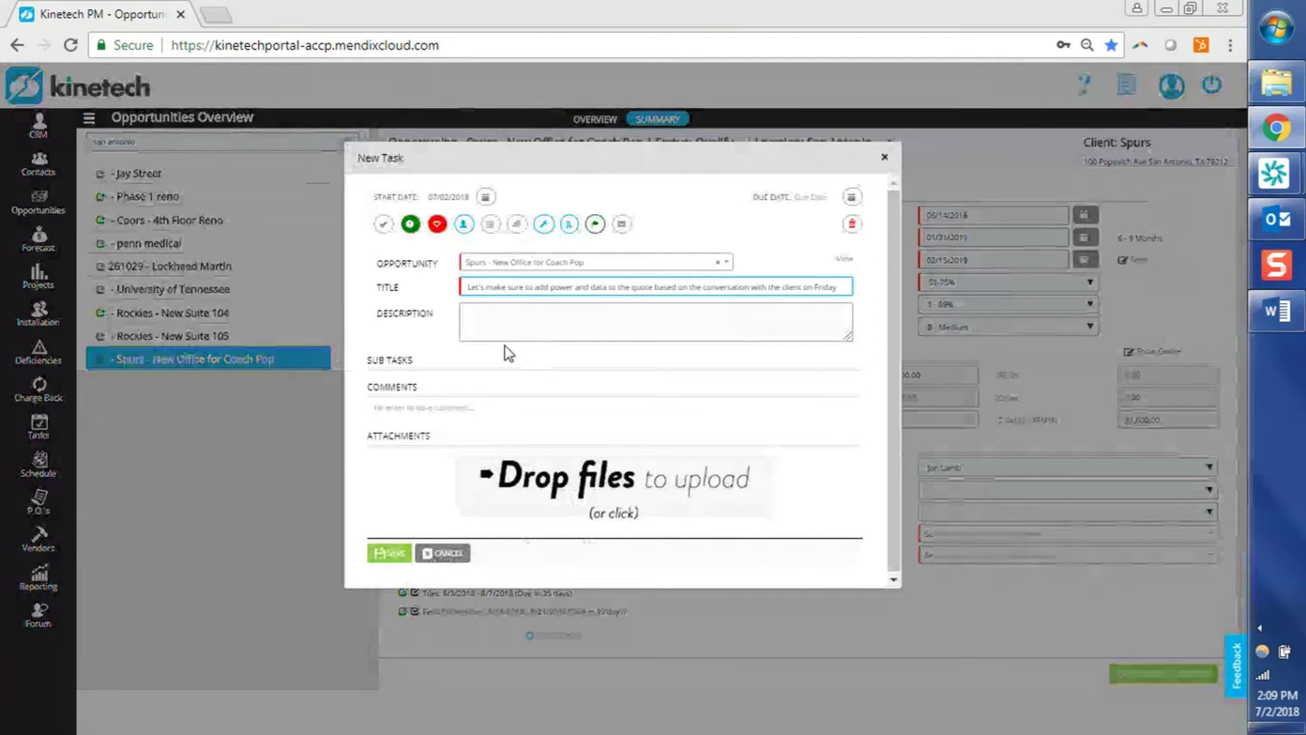
click(391, 553)
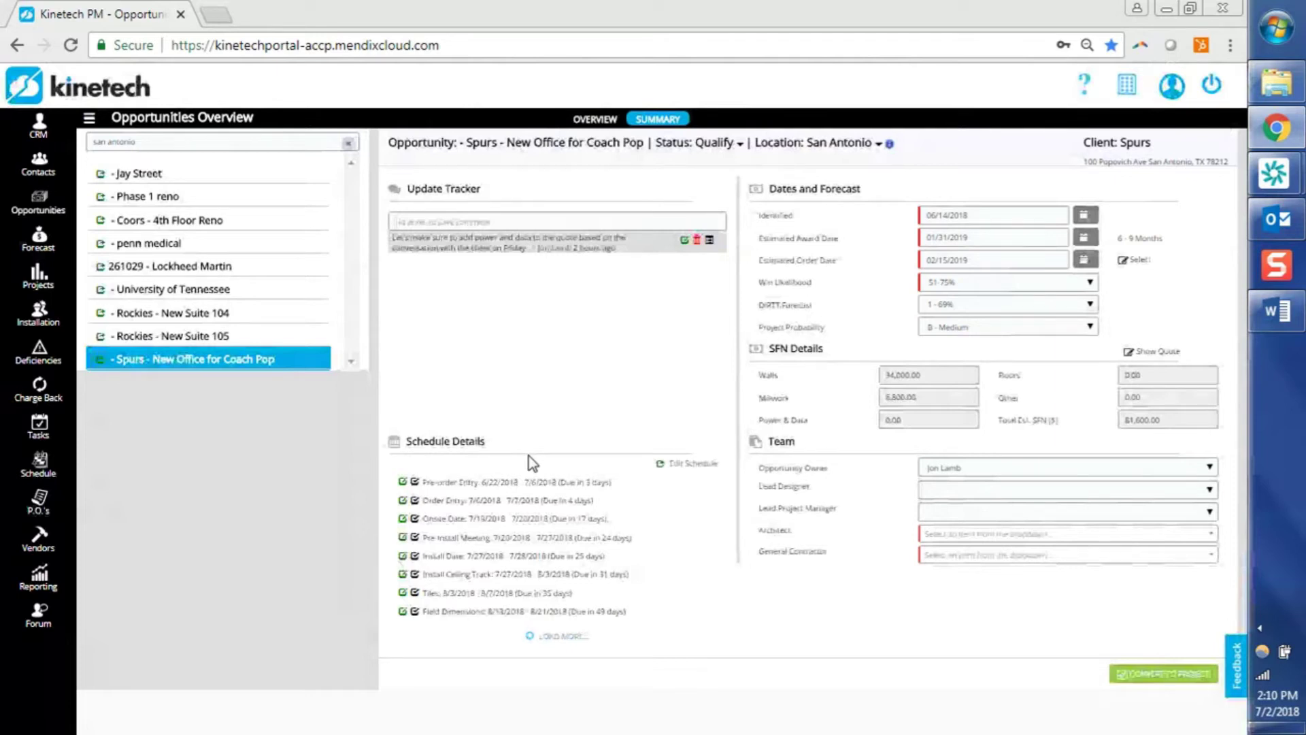
Show all schedule items and change Pre-order Entry's start date to 06/29/2018
click(538, 639)
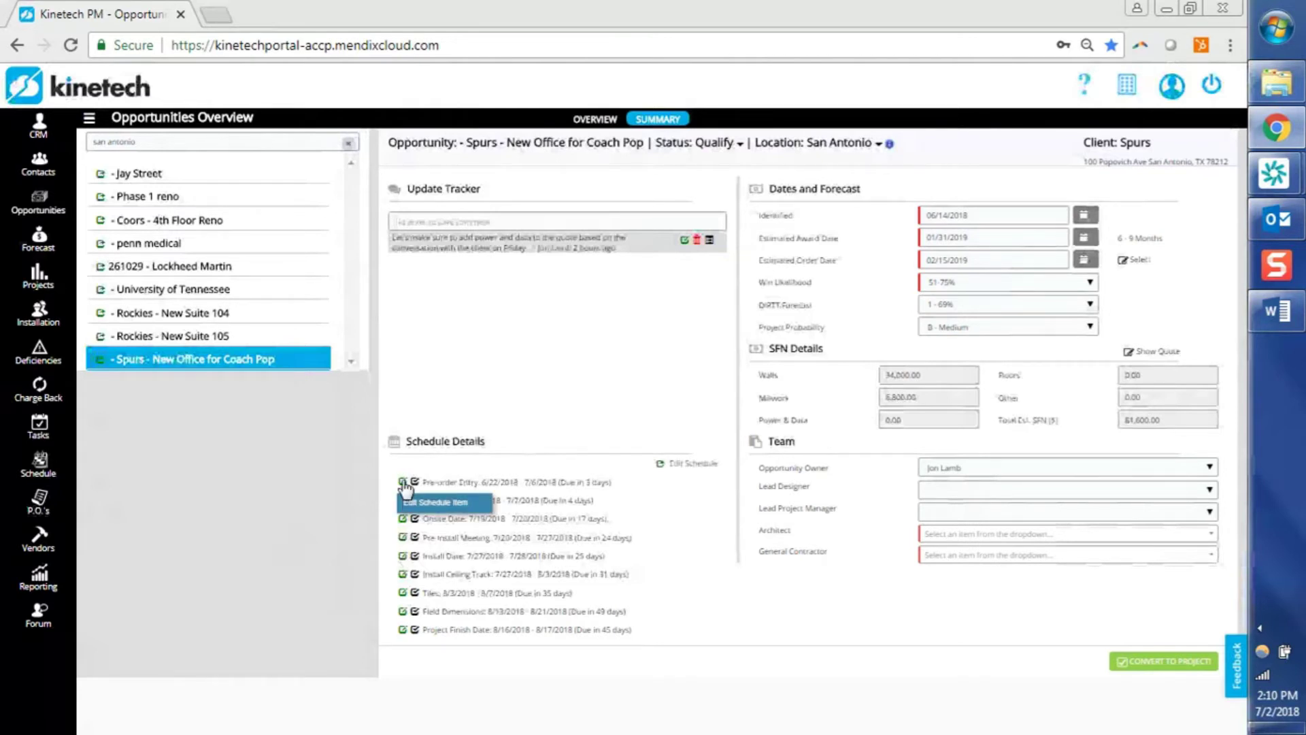
click(402, 482)
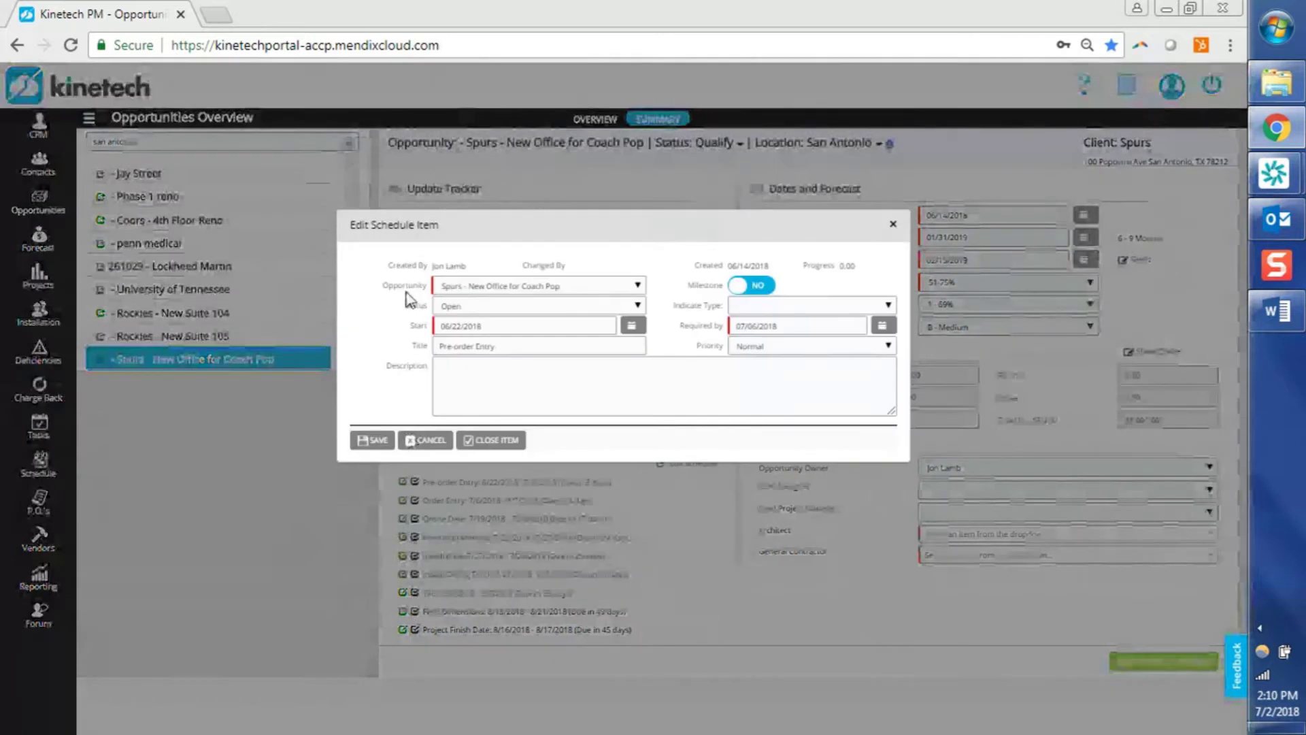
click(632, 327)
click(531, 454)
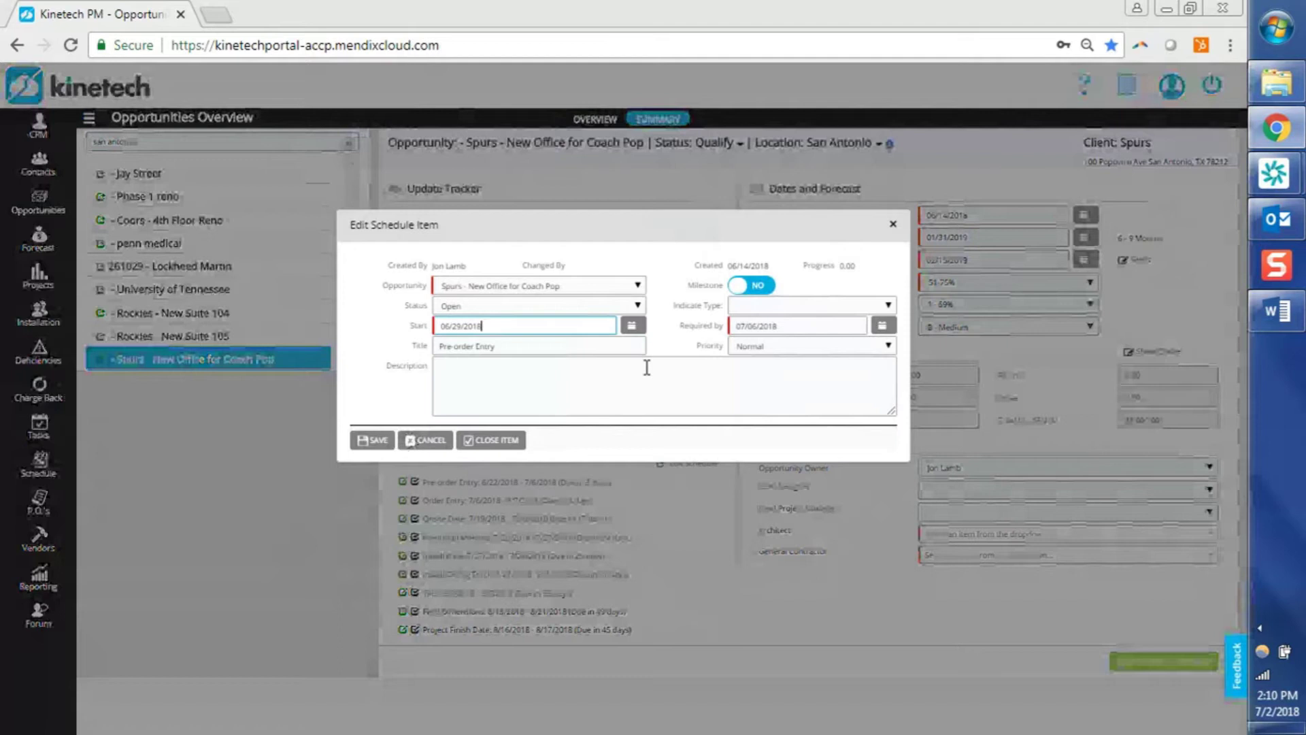
click(372, 440)
click(598, 379)
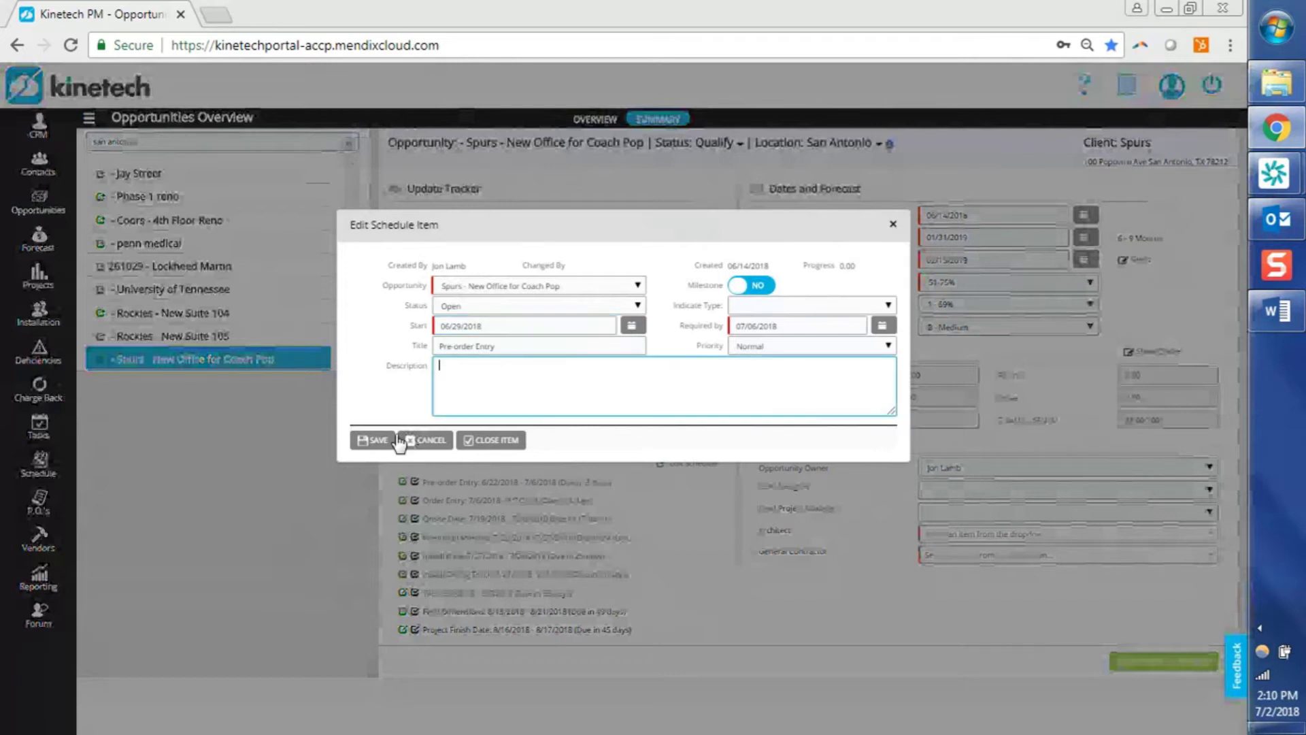
click(365, 443)
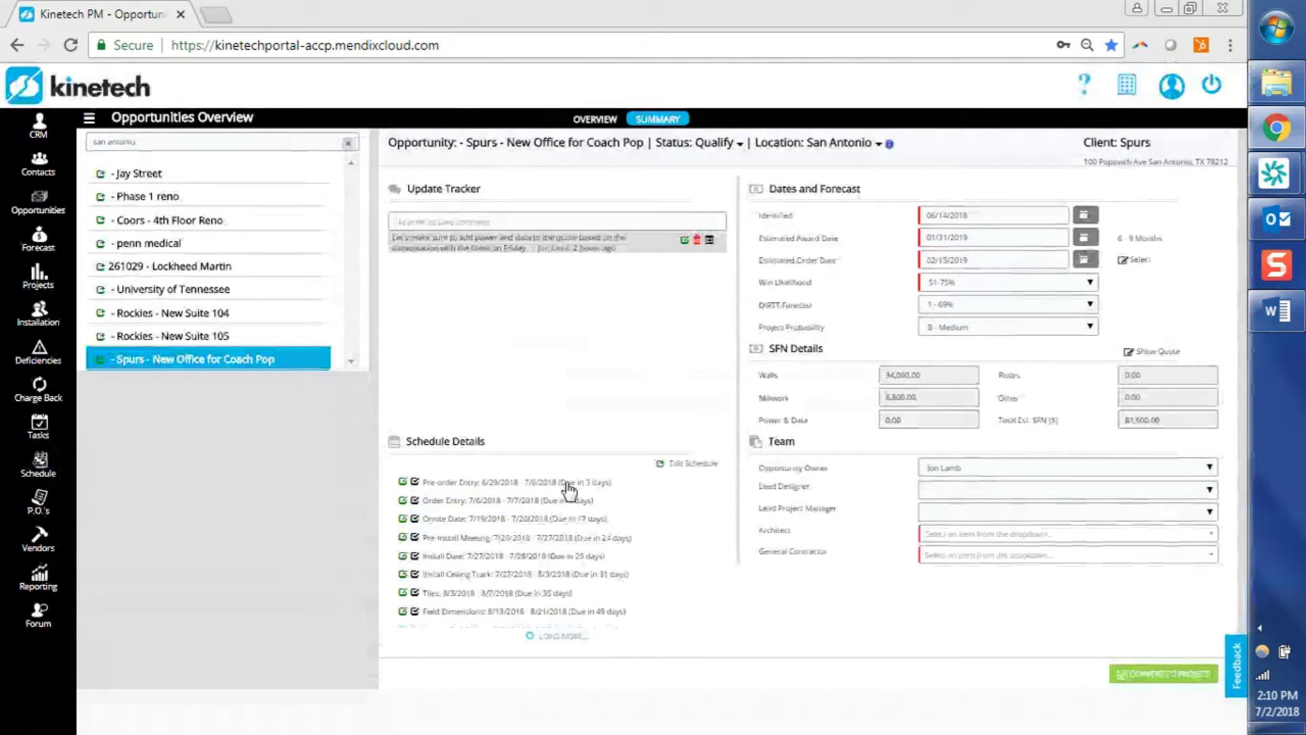
Close the Pre-order Entry item and open the Spurs schedule with its Gantt chart
click(415, 482)
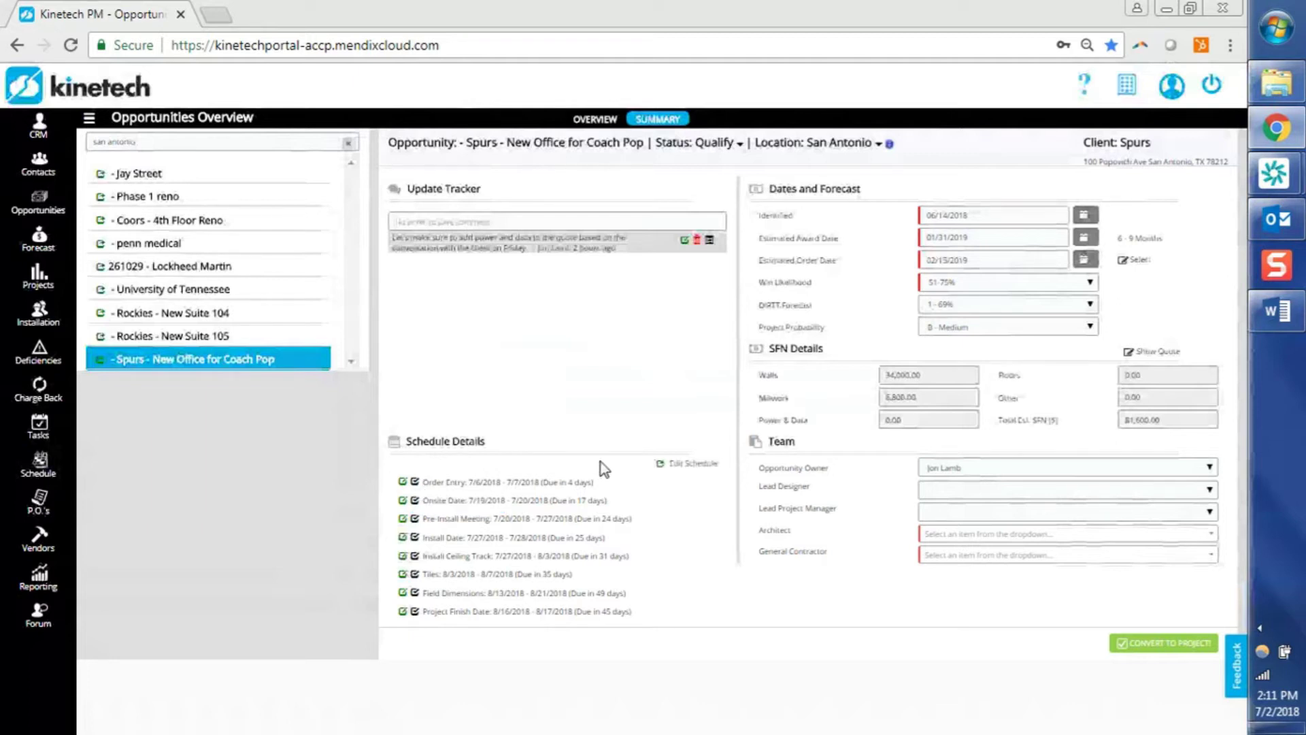
click(686, 465)
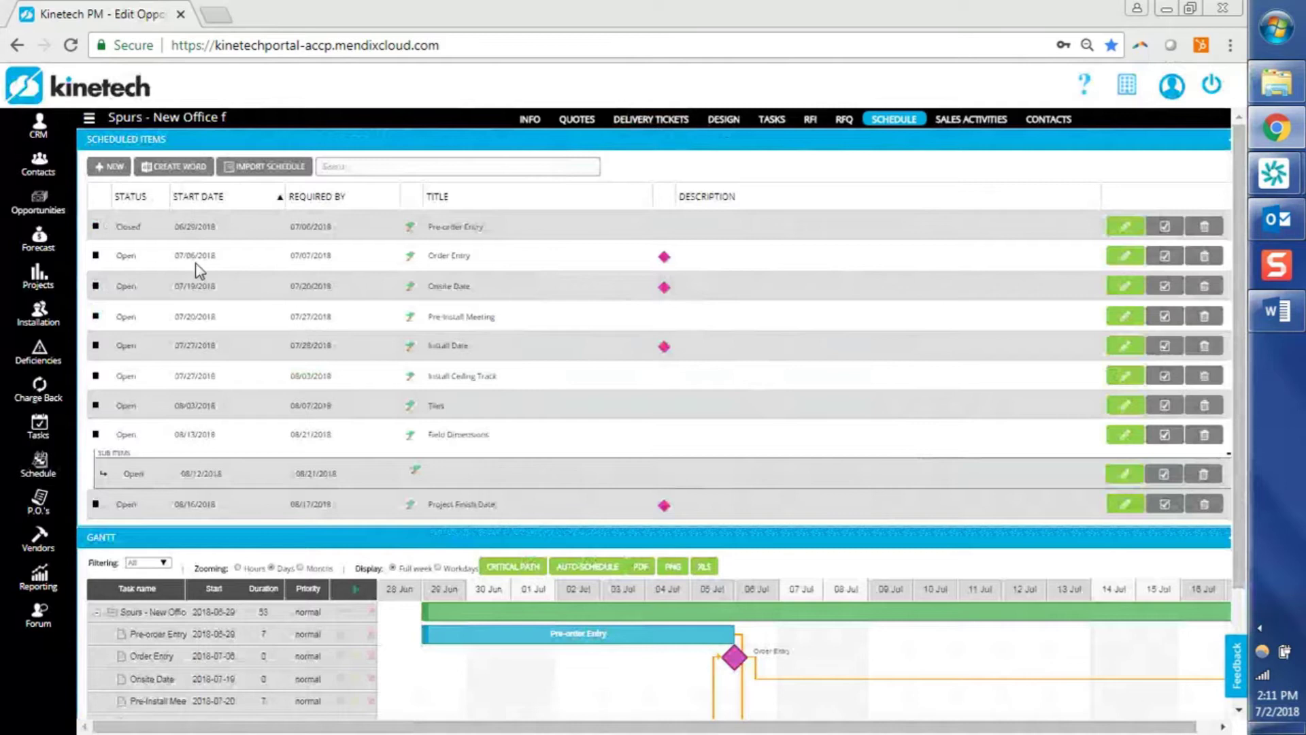
Go back to the Spurs opportunity summary with the unfiltered opportunity list
click(17, 47)
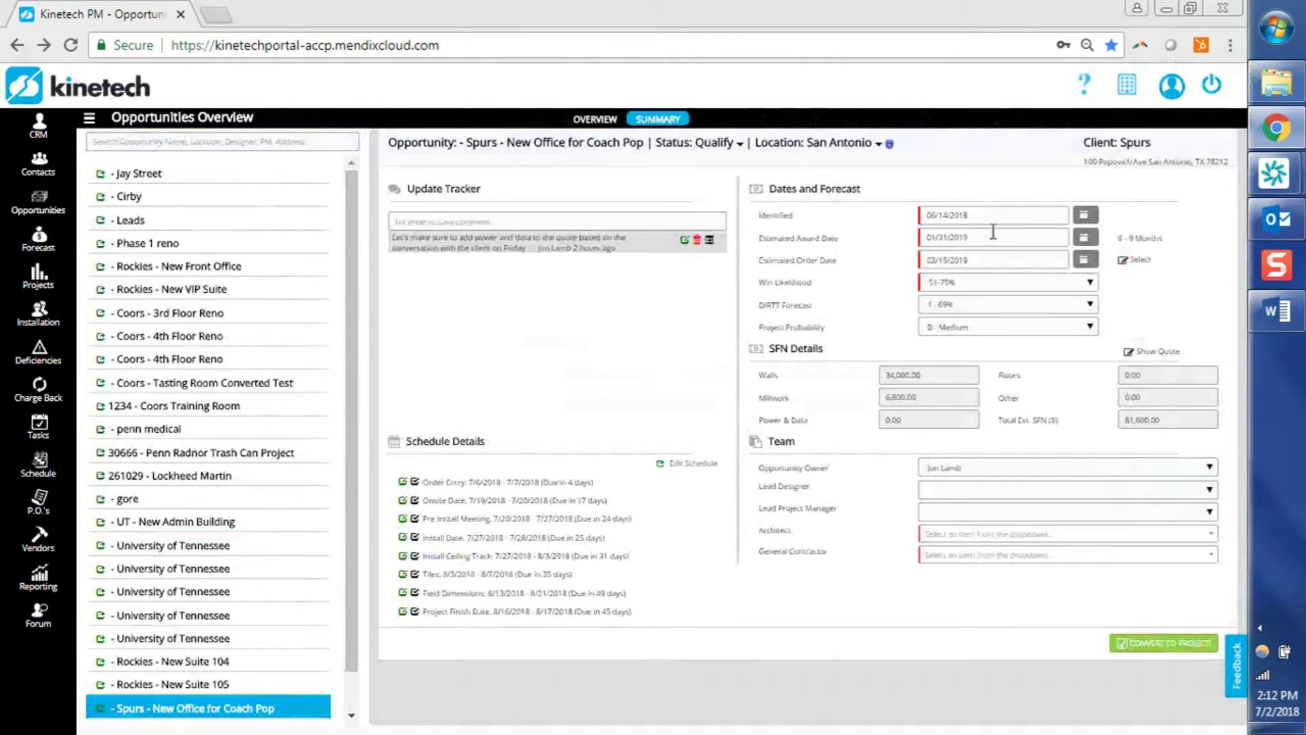
Set the Estimated Award Date to 12/07/2018 and Win Likelihood to 76-100%
click(1085, 239)
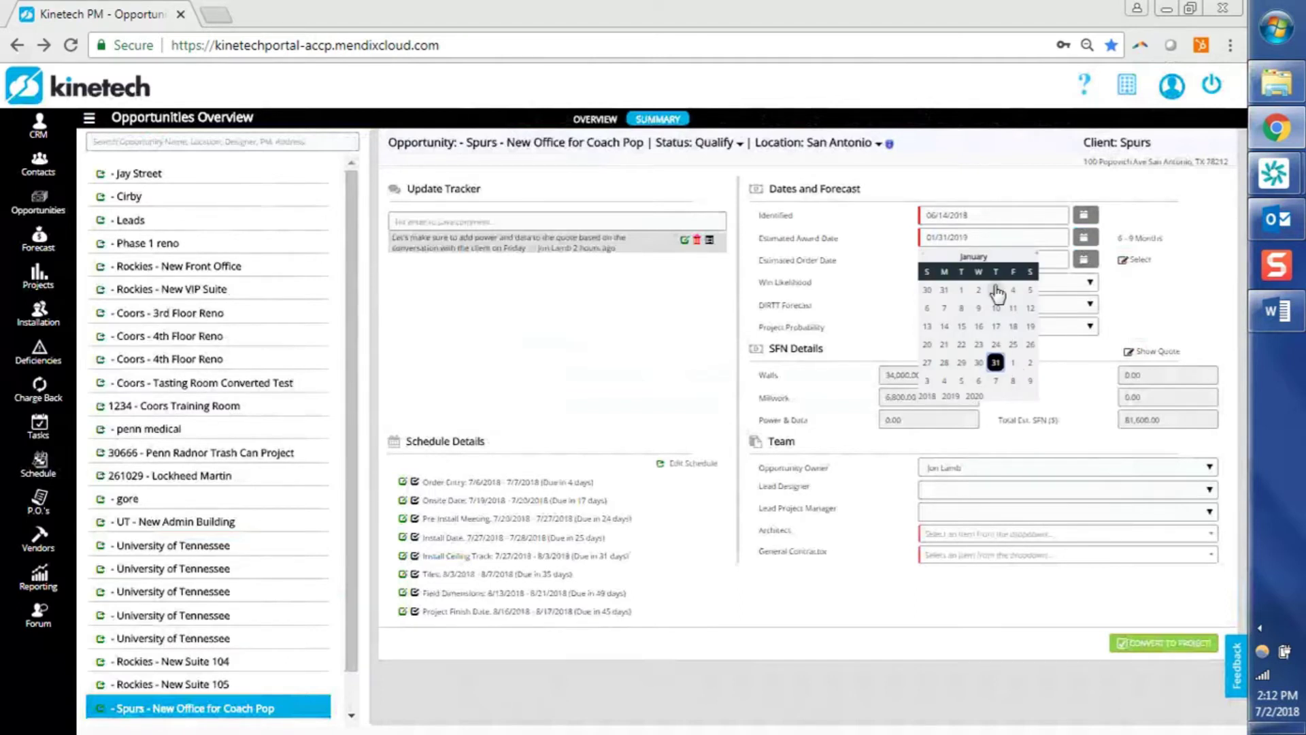
click(922, 255)
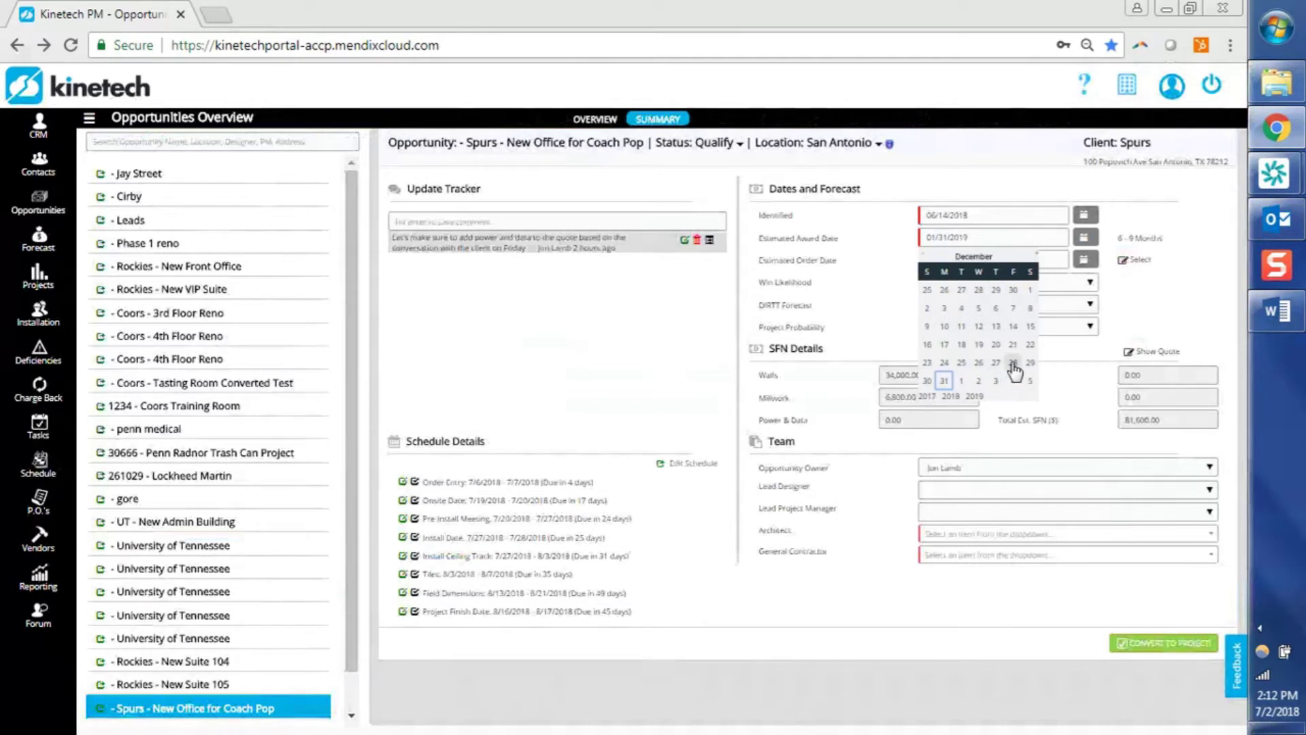
click(1013, 309)
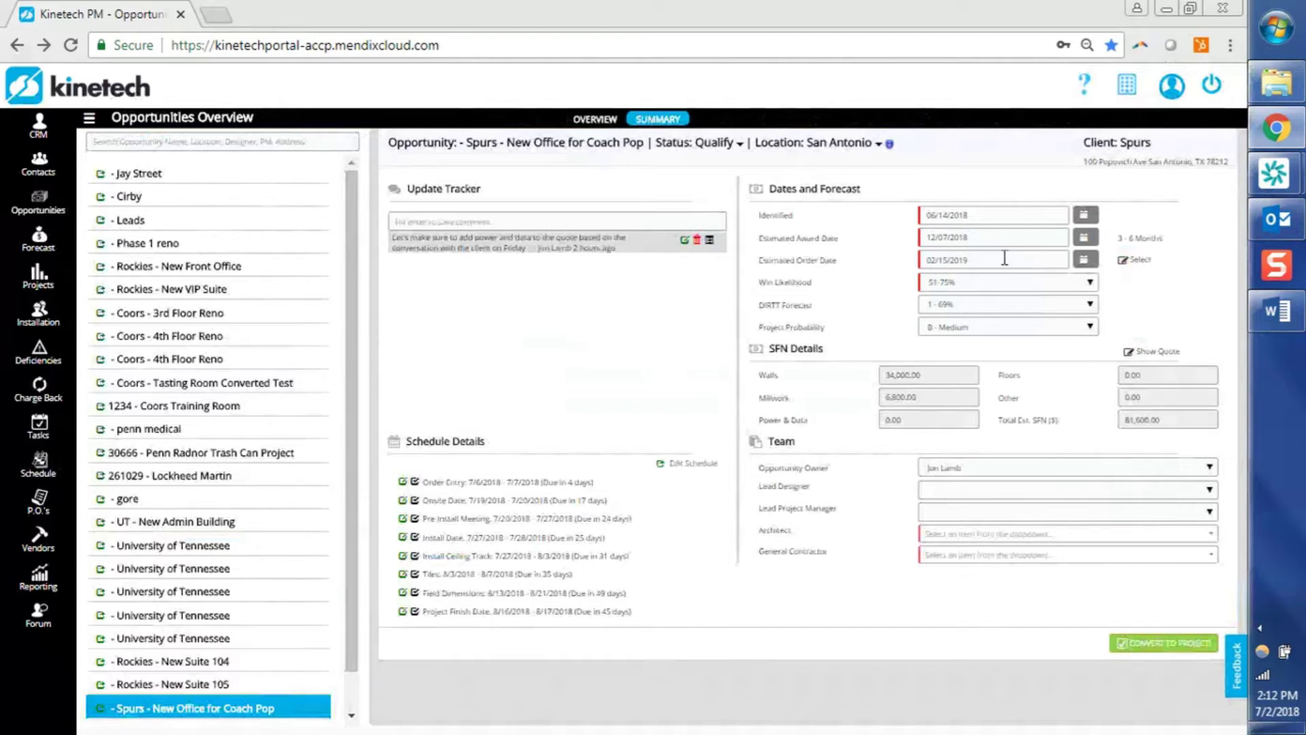
click(1014, 284)
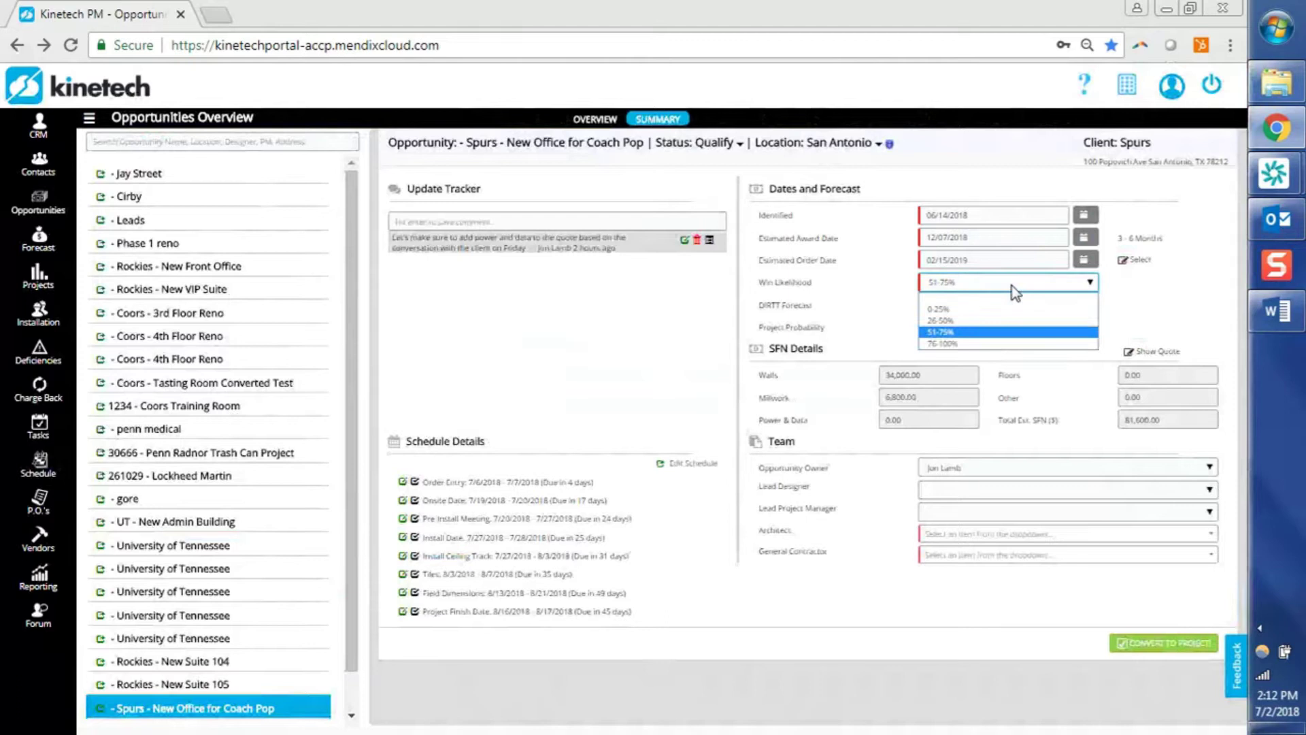
click(996, 343)
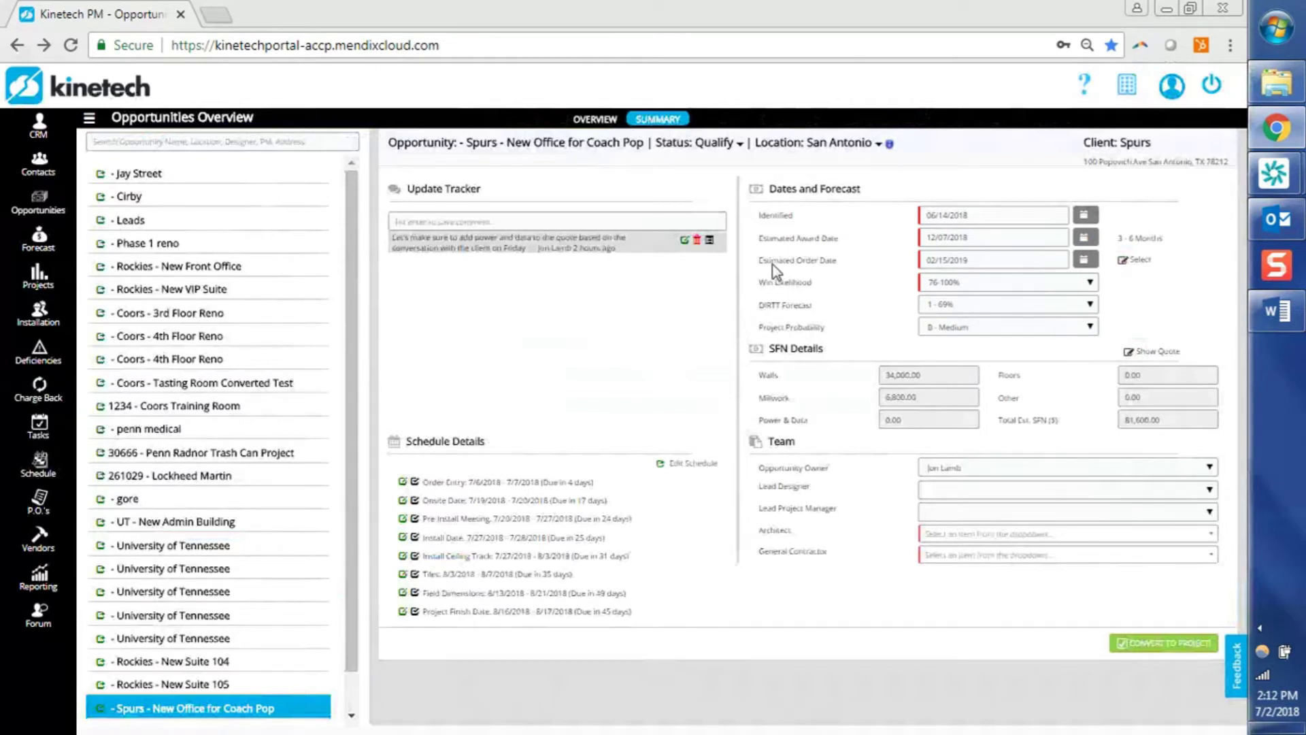
Set the Estimated Order Date to 07/06/2018 from the Order Entry milestone
click(1142, 260)
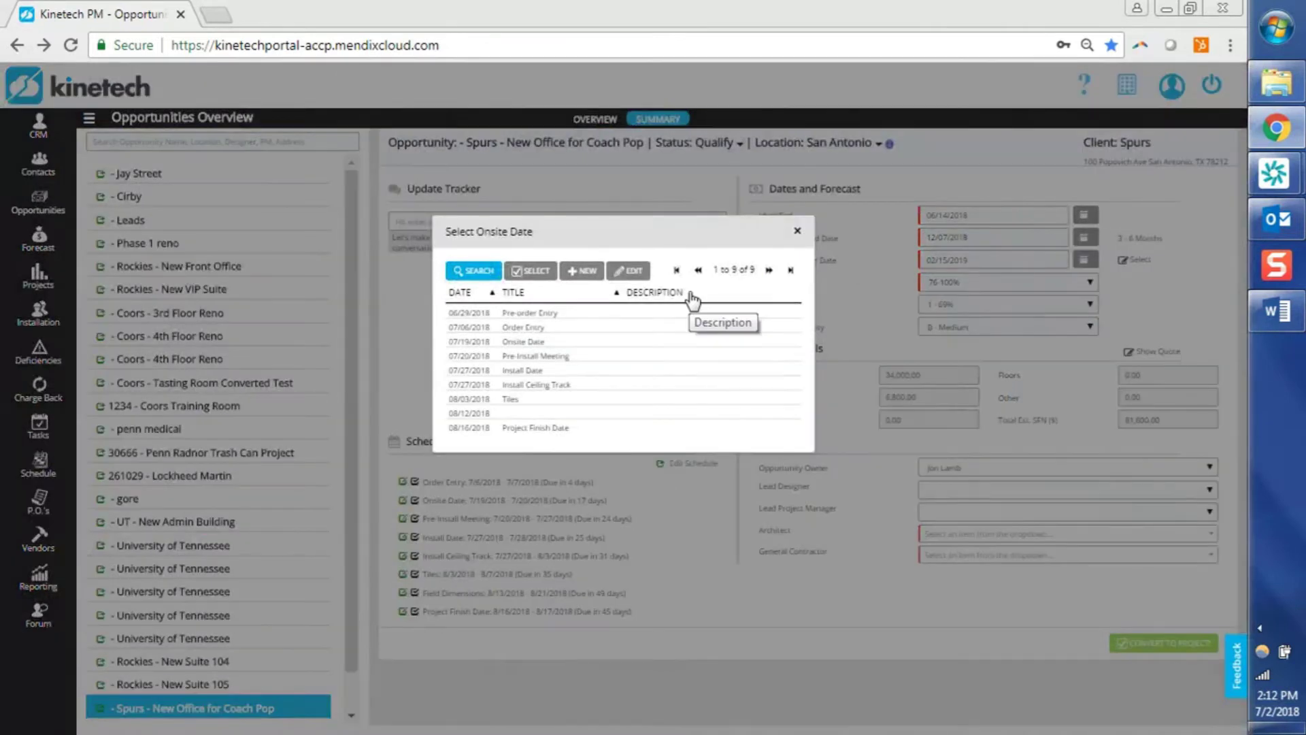
click(572, 330)
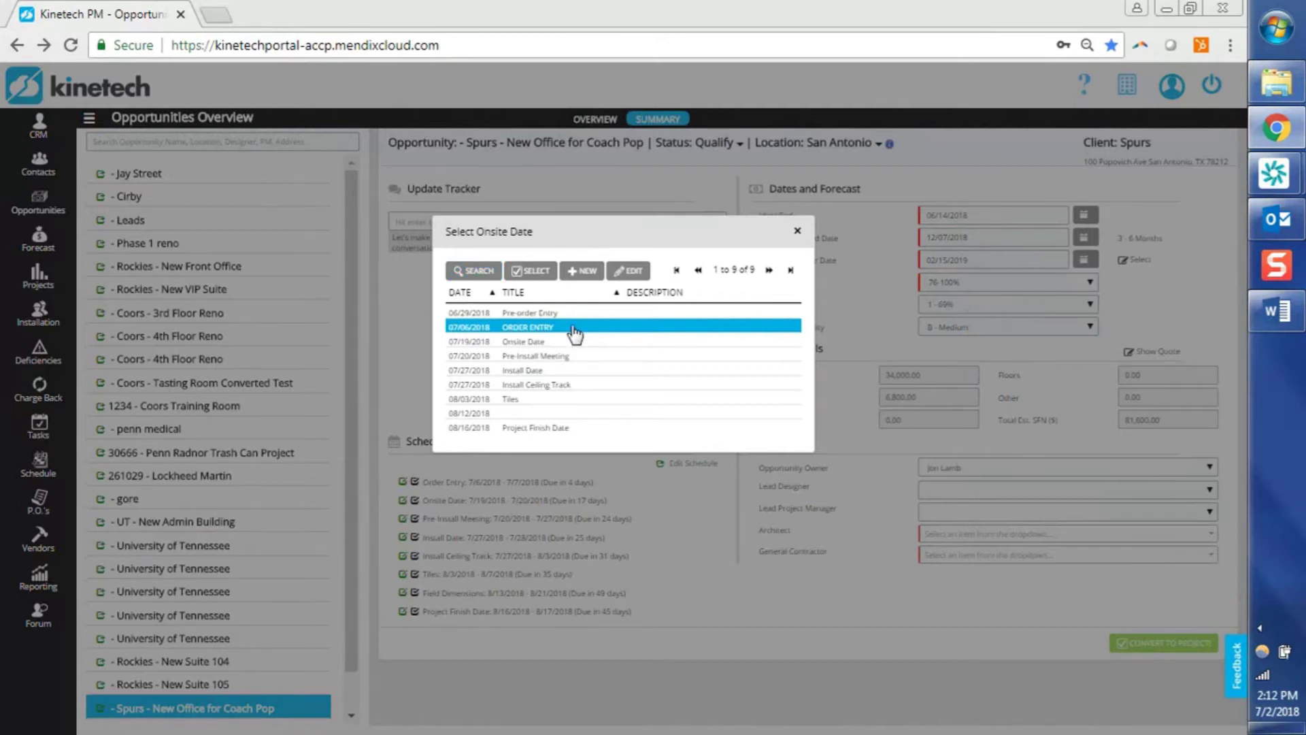
double_click(574, 329)
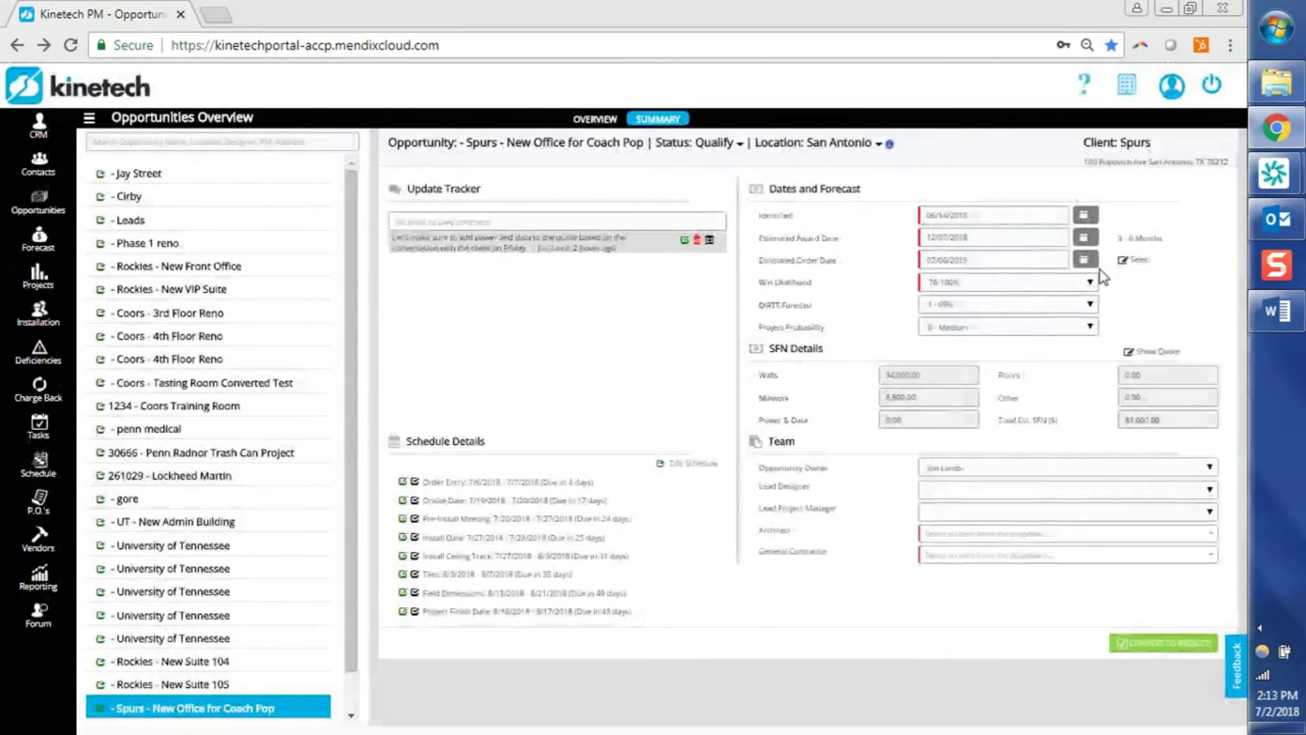
click(1138, 263)
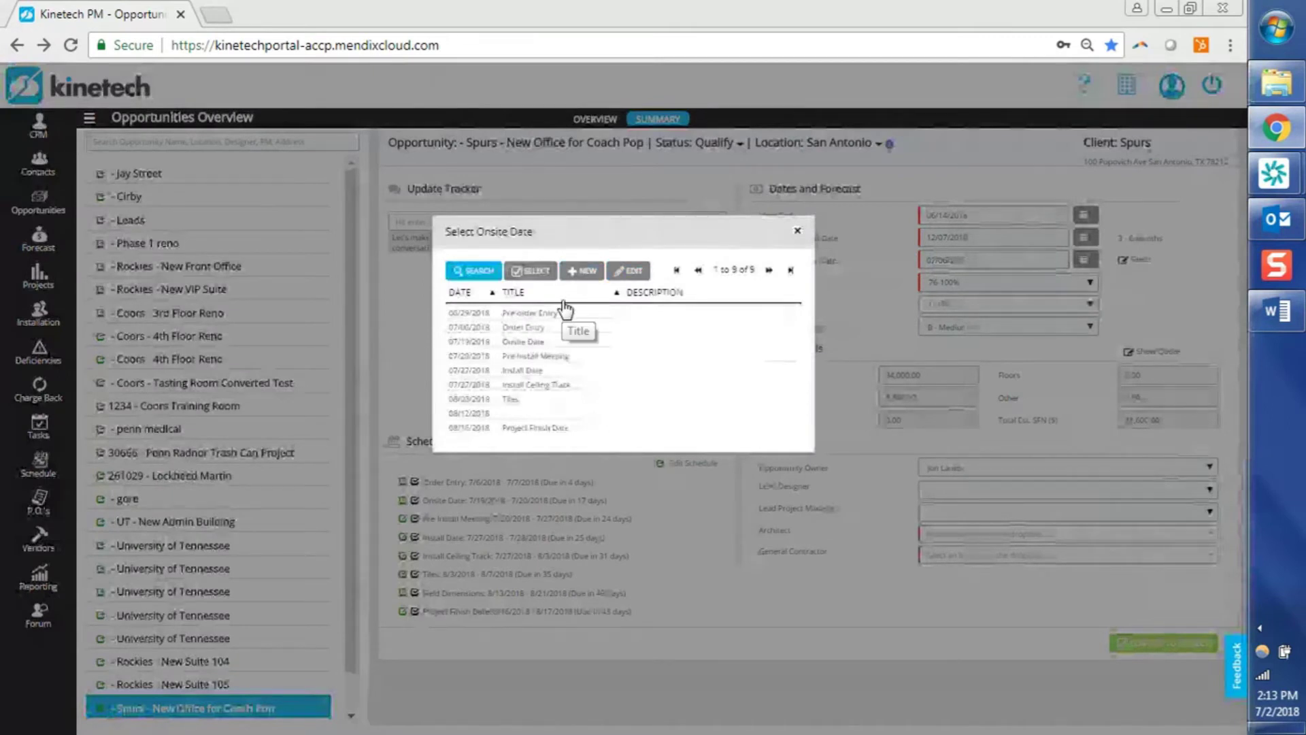
click(557, 329)
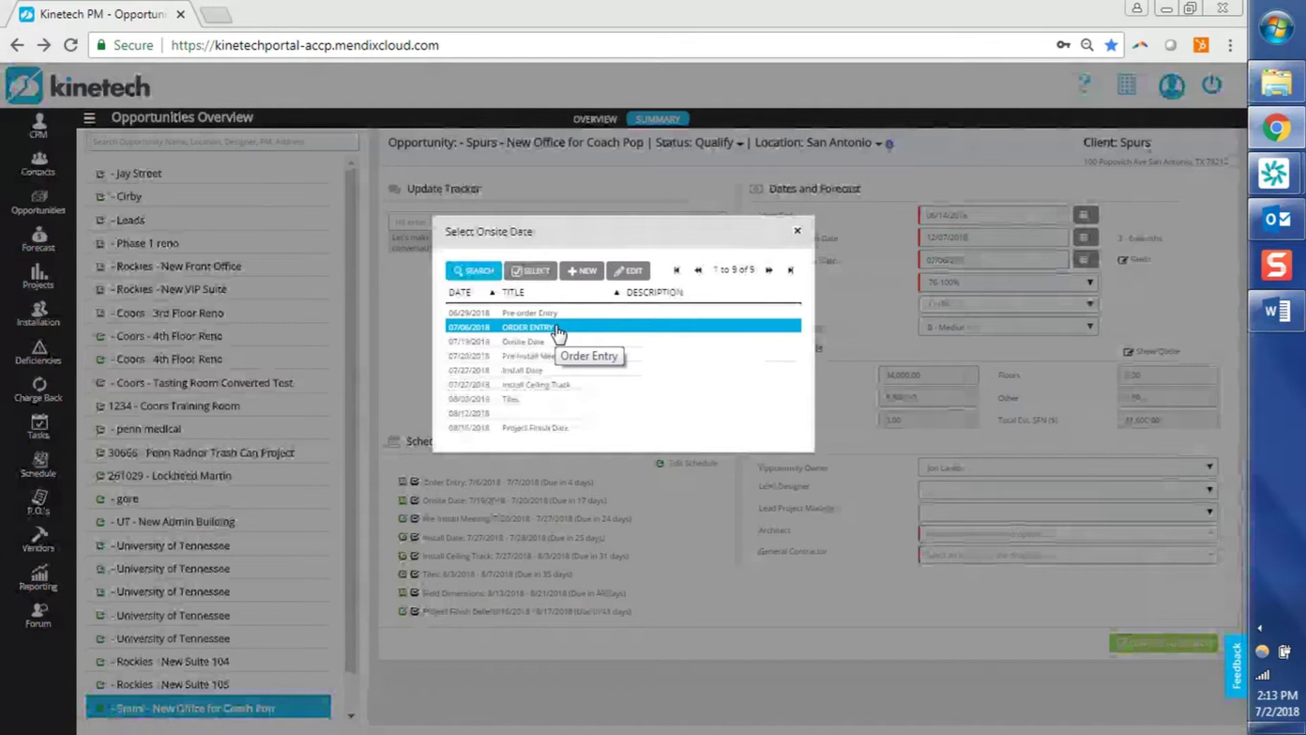
click(799, 233)
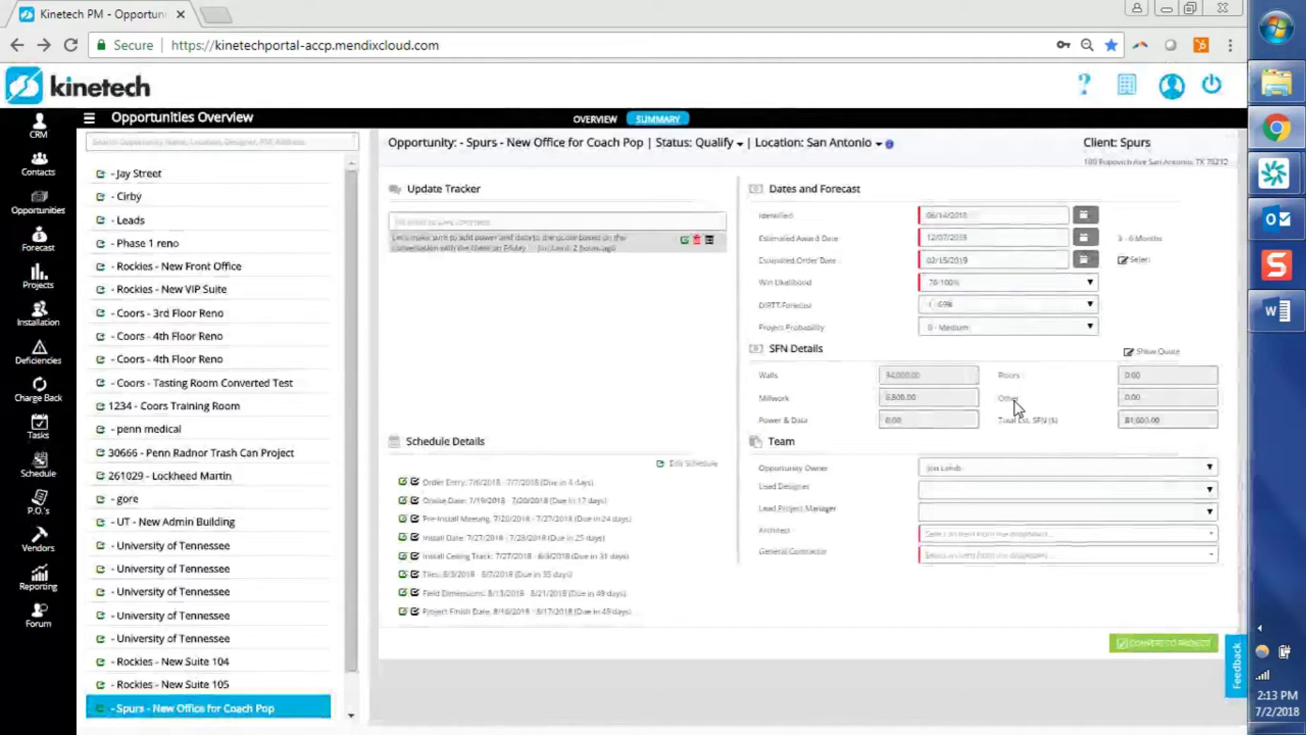
Save the Coach Pop Office line item and the opportunity's quote
click(1160, 353)
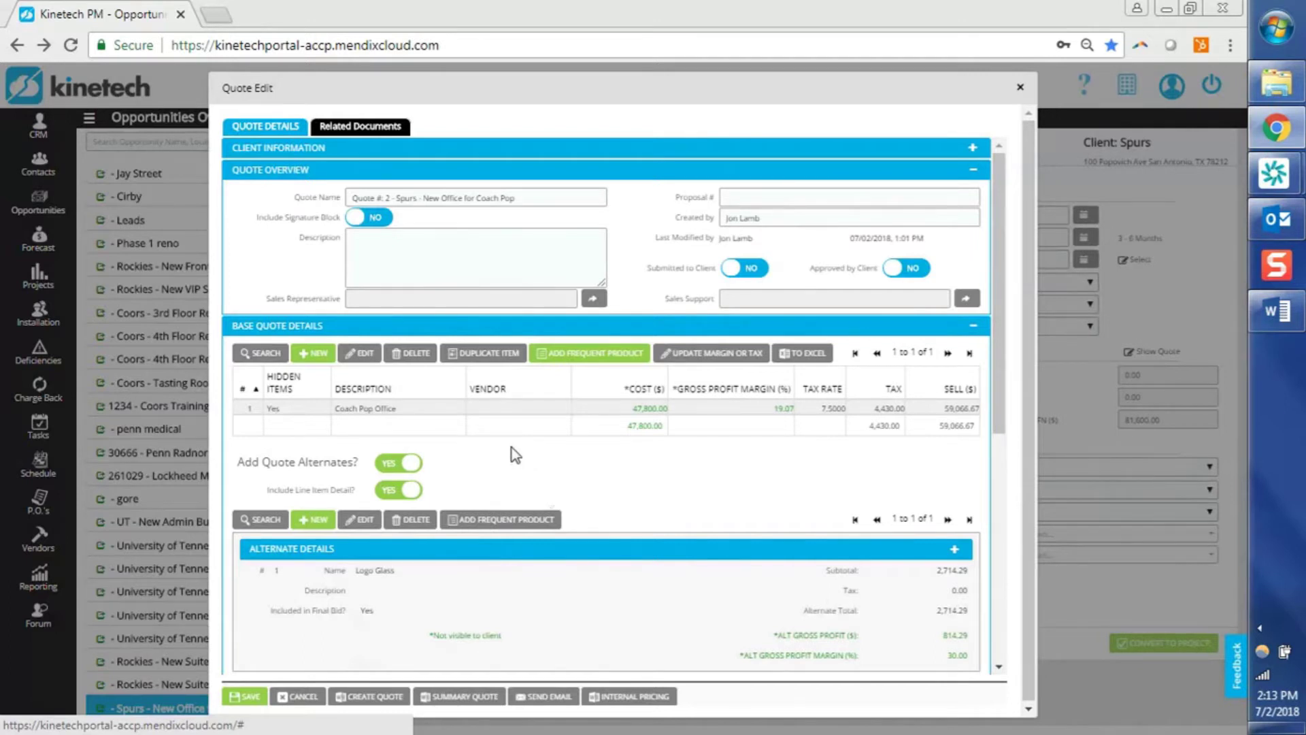
click(450, 411)
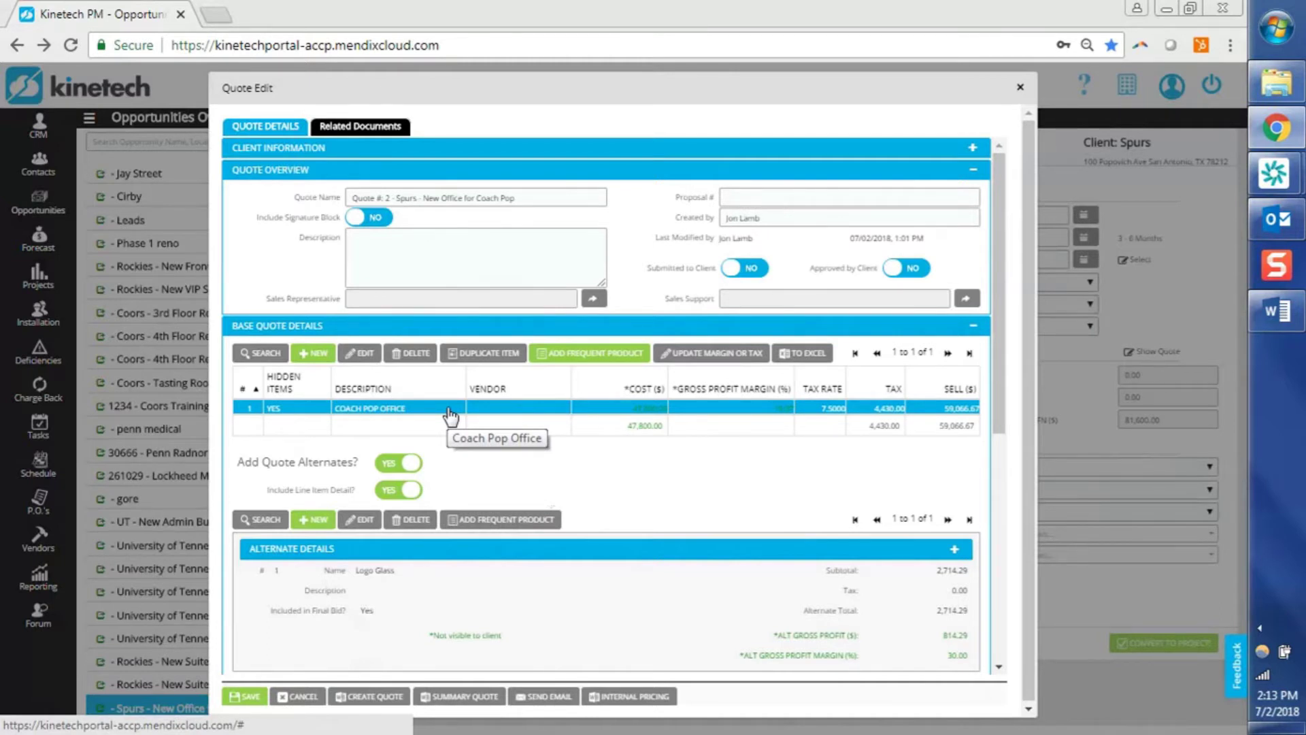
double_click(451, 412)
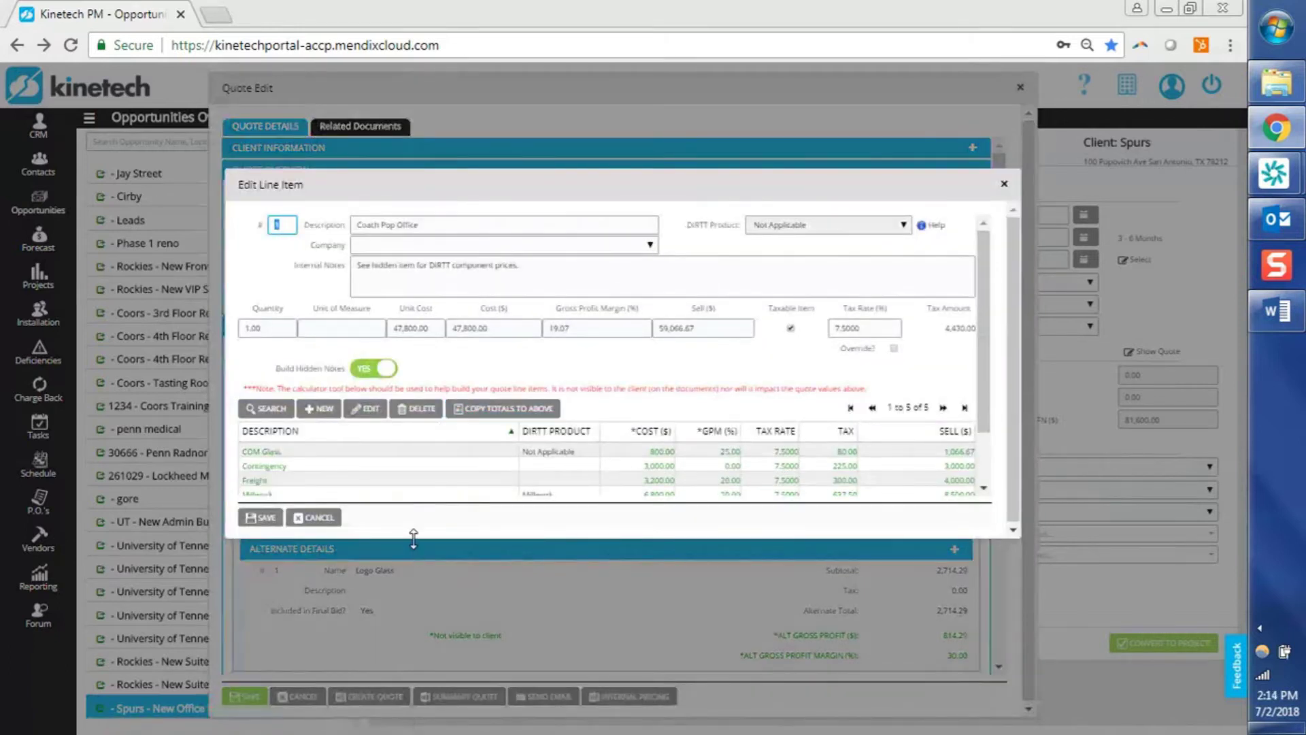
drag(413, 538, 410, 630)
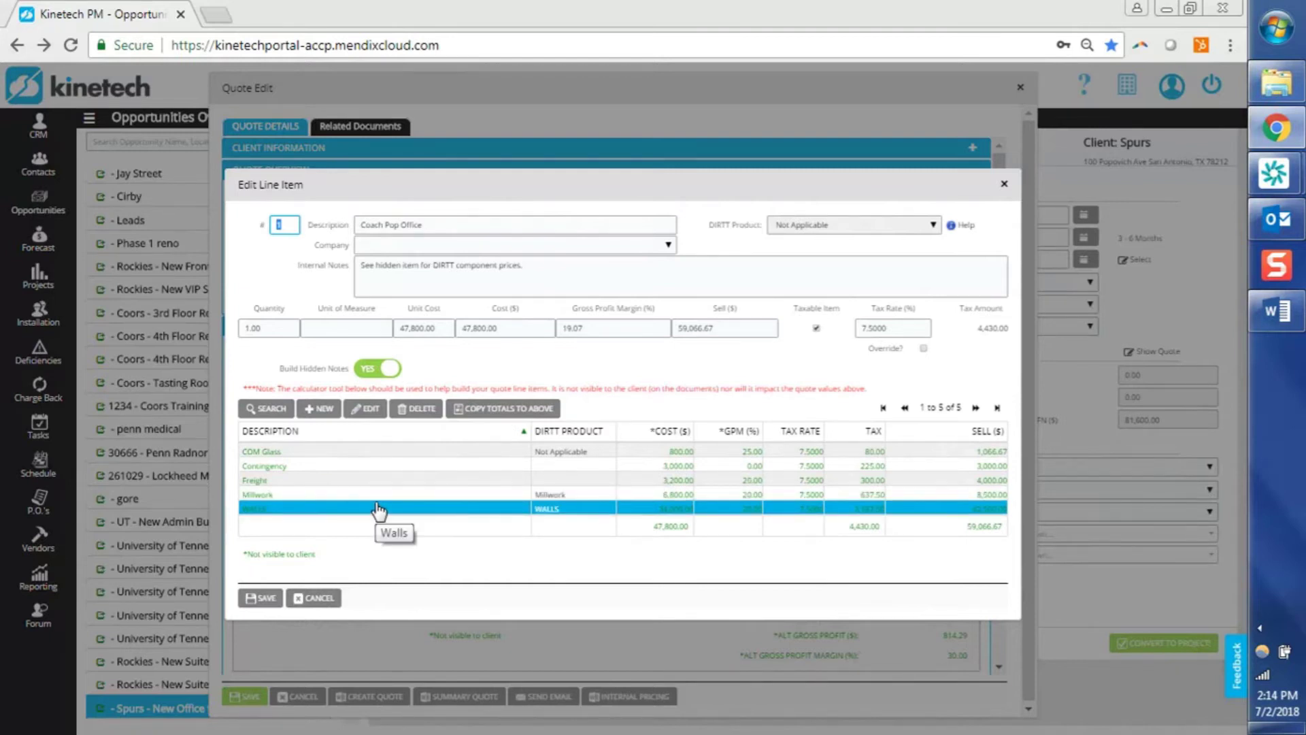
click(261, 598)
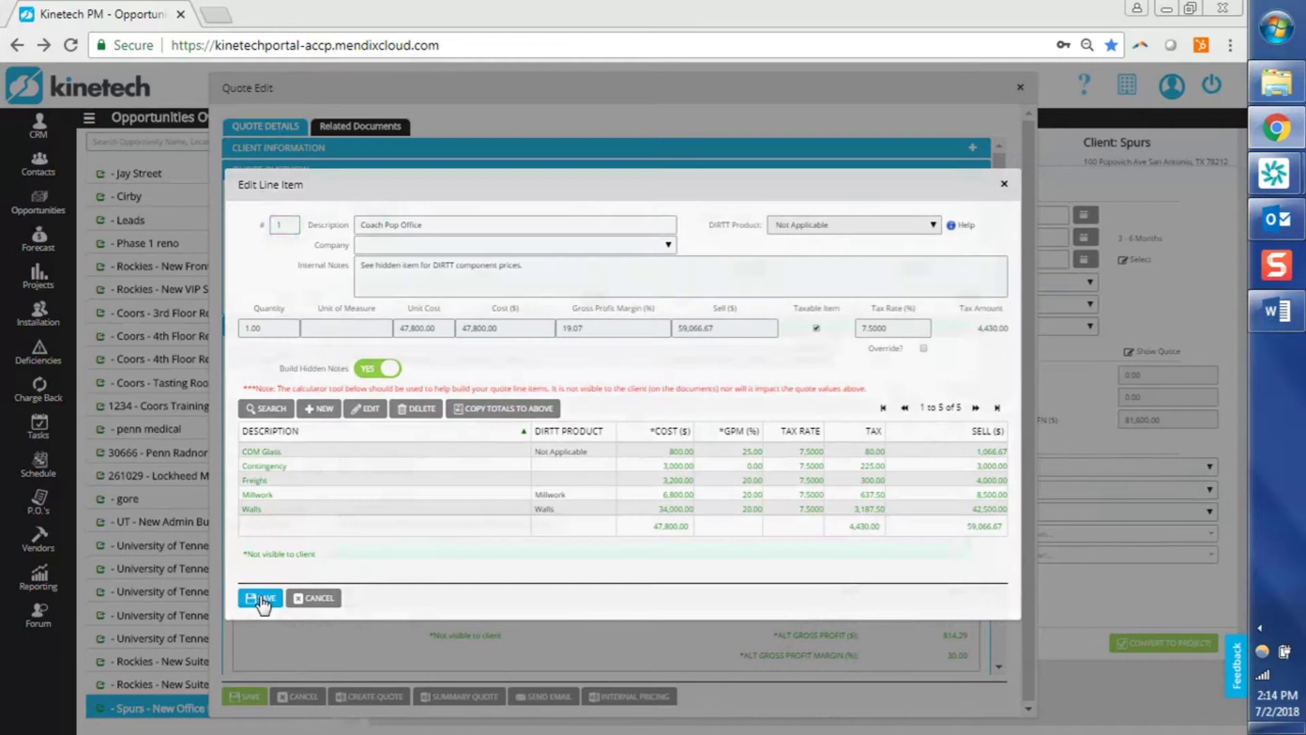
click(247, 701)
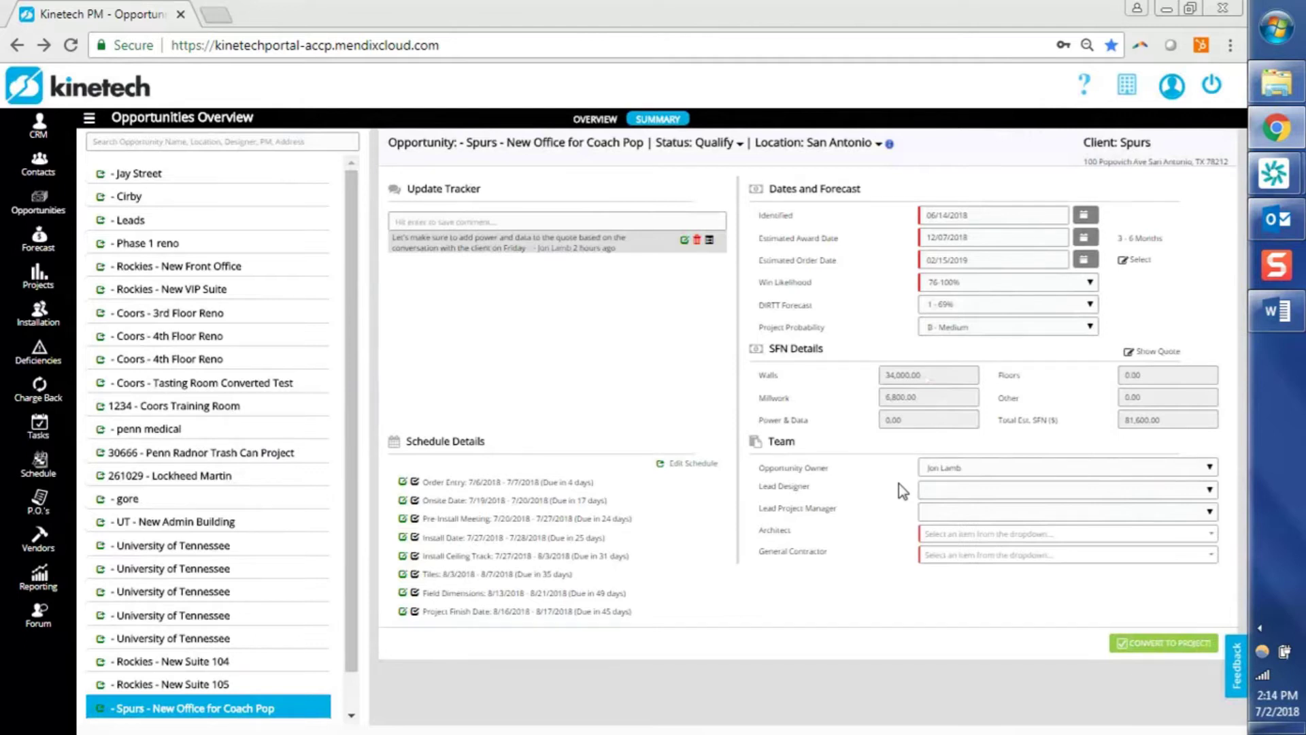
Assign a lead designer and a lead project manager to the opportunity
click(997, 491)
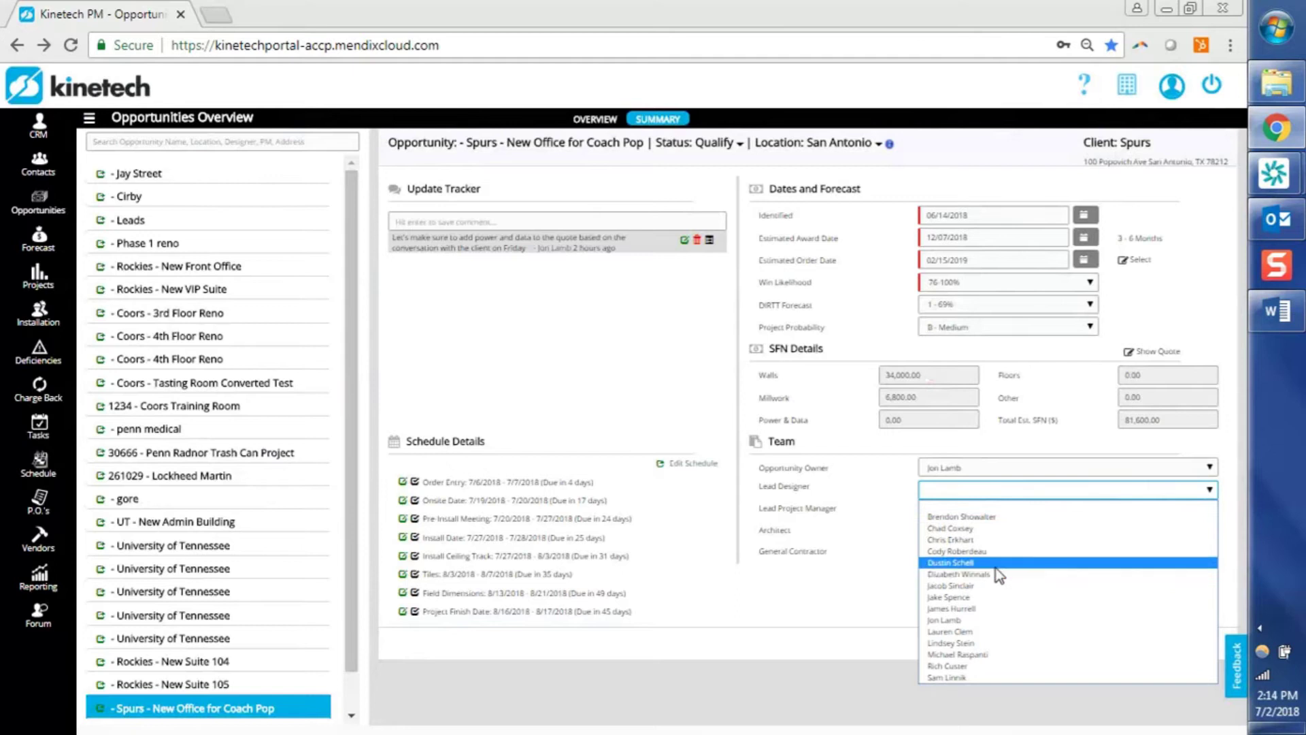
click(995, 567)
click(993, 510)
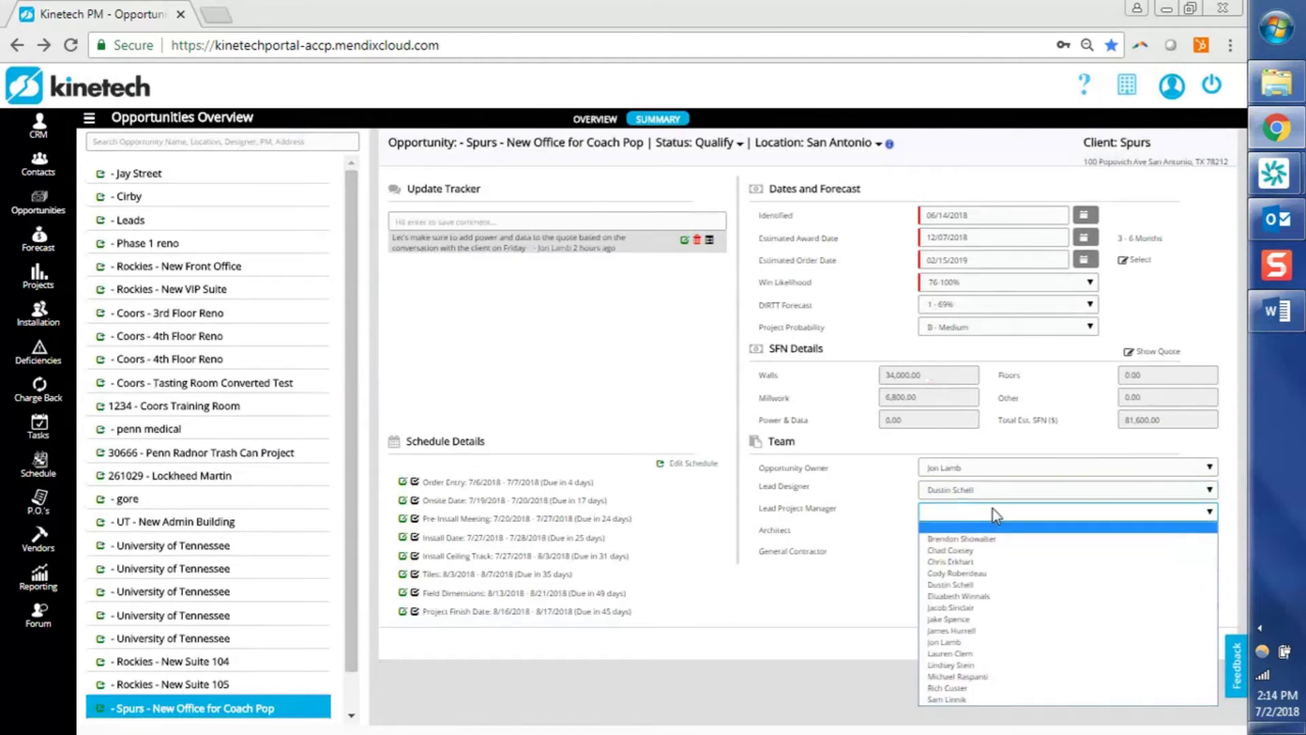
click(975, 596)
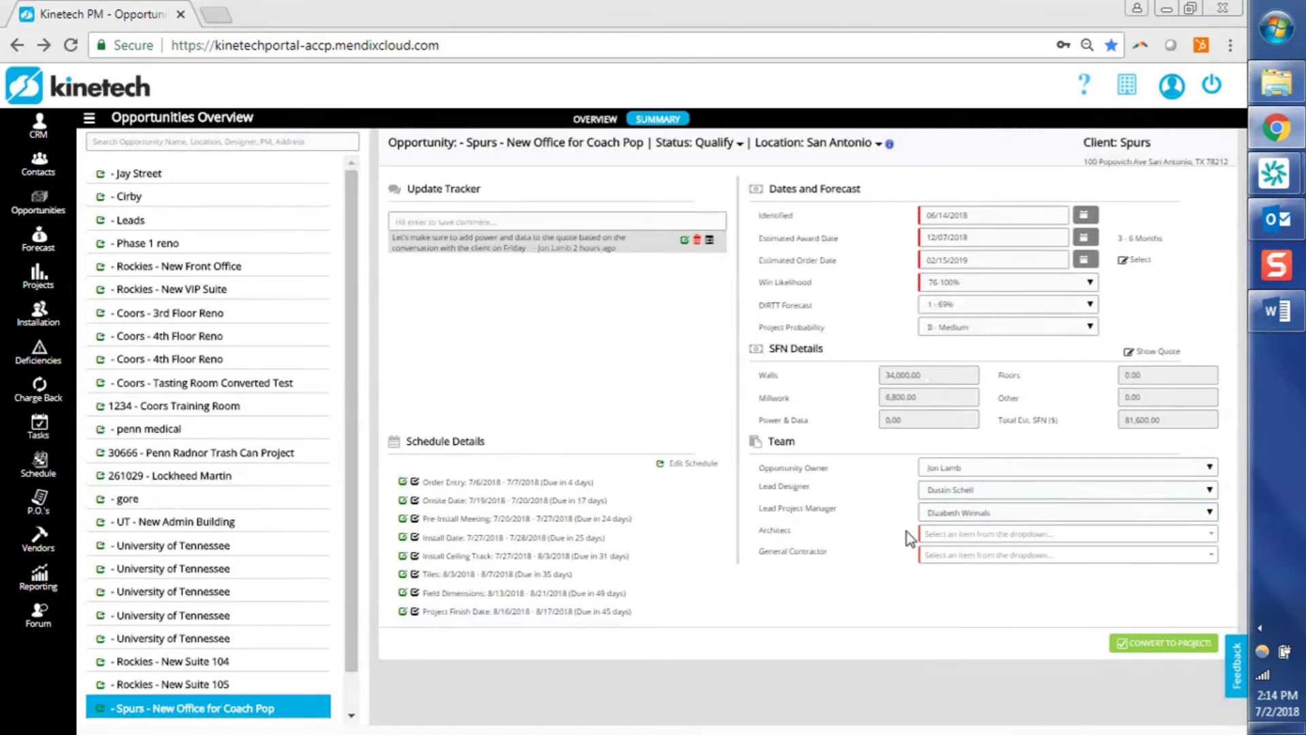
Set the architect to Architect One and the general contractor to General Contractor
click(946, 552)
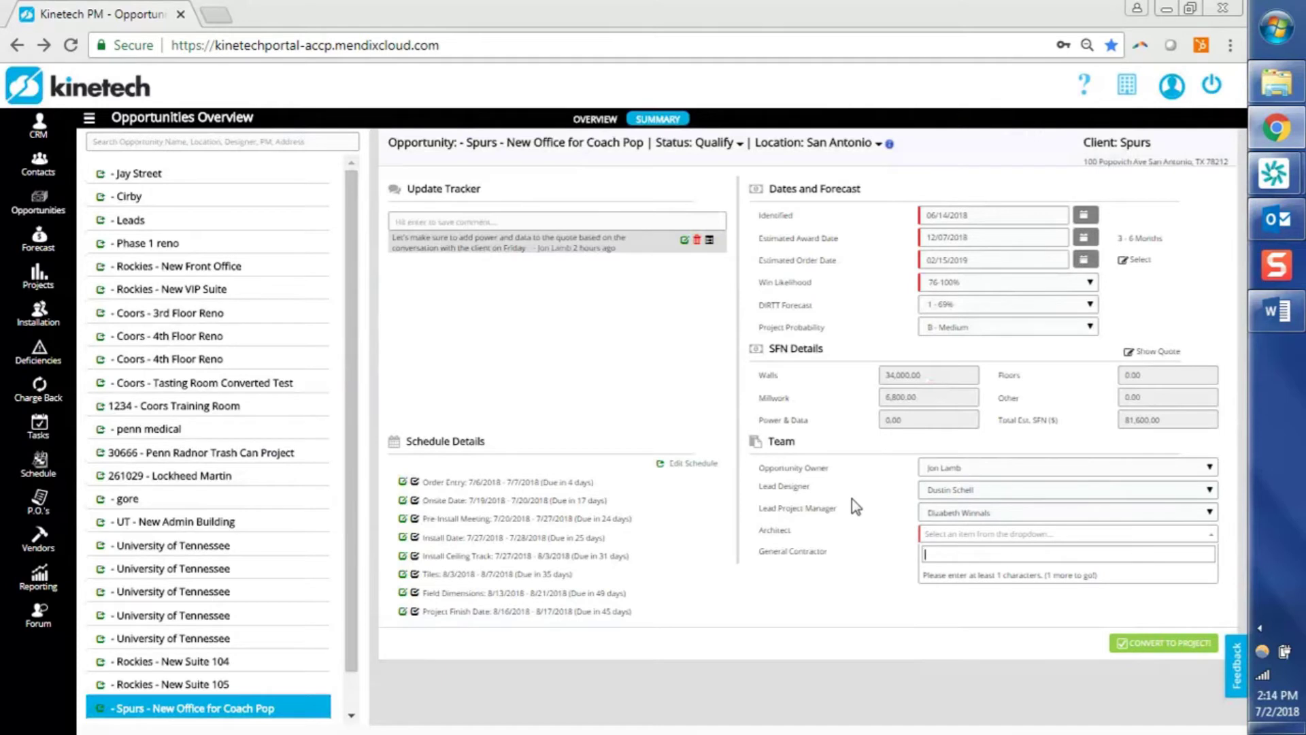
text(a)
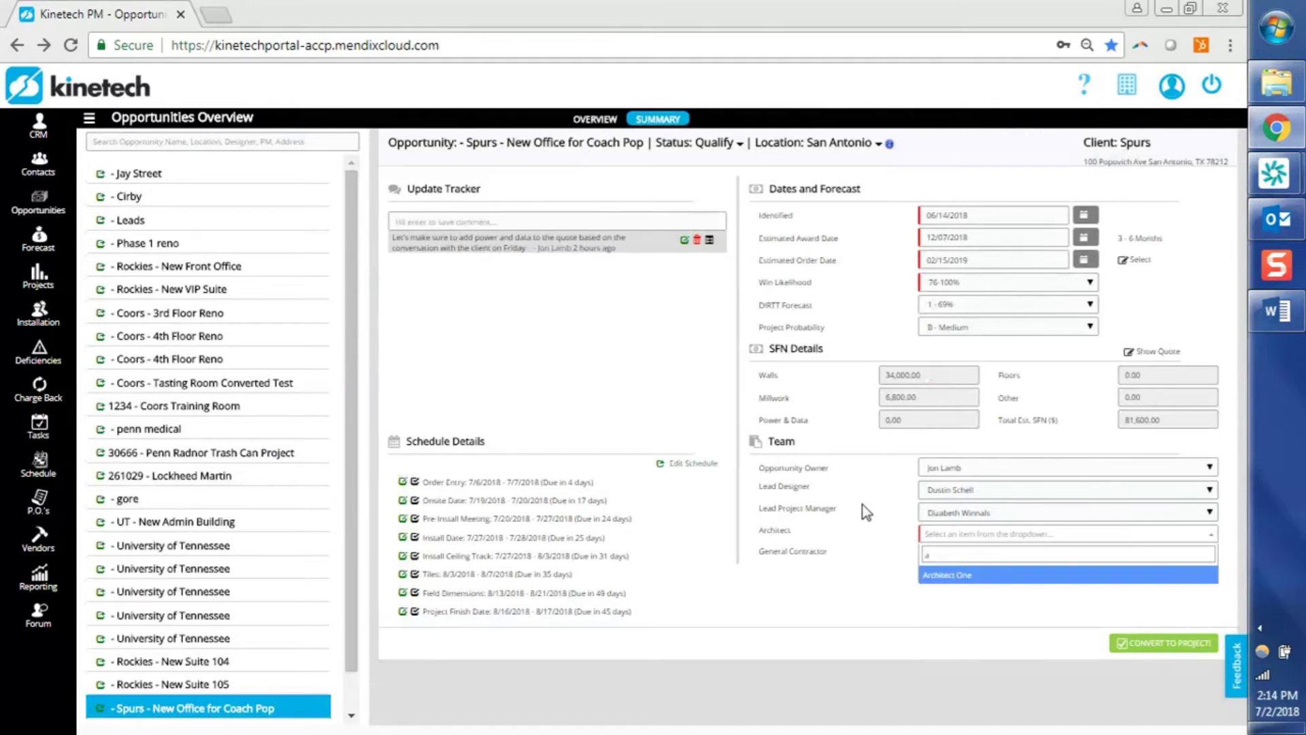
click(962, 576)
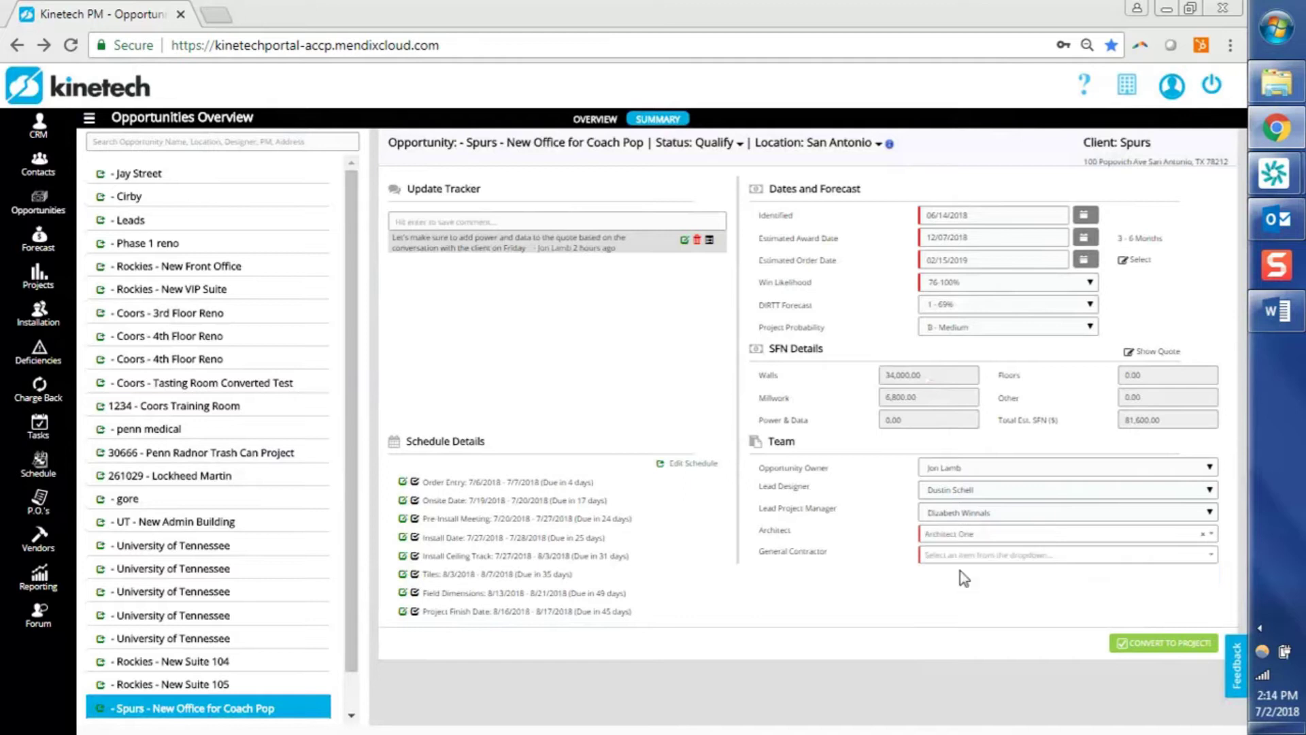
click(969, 556)
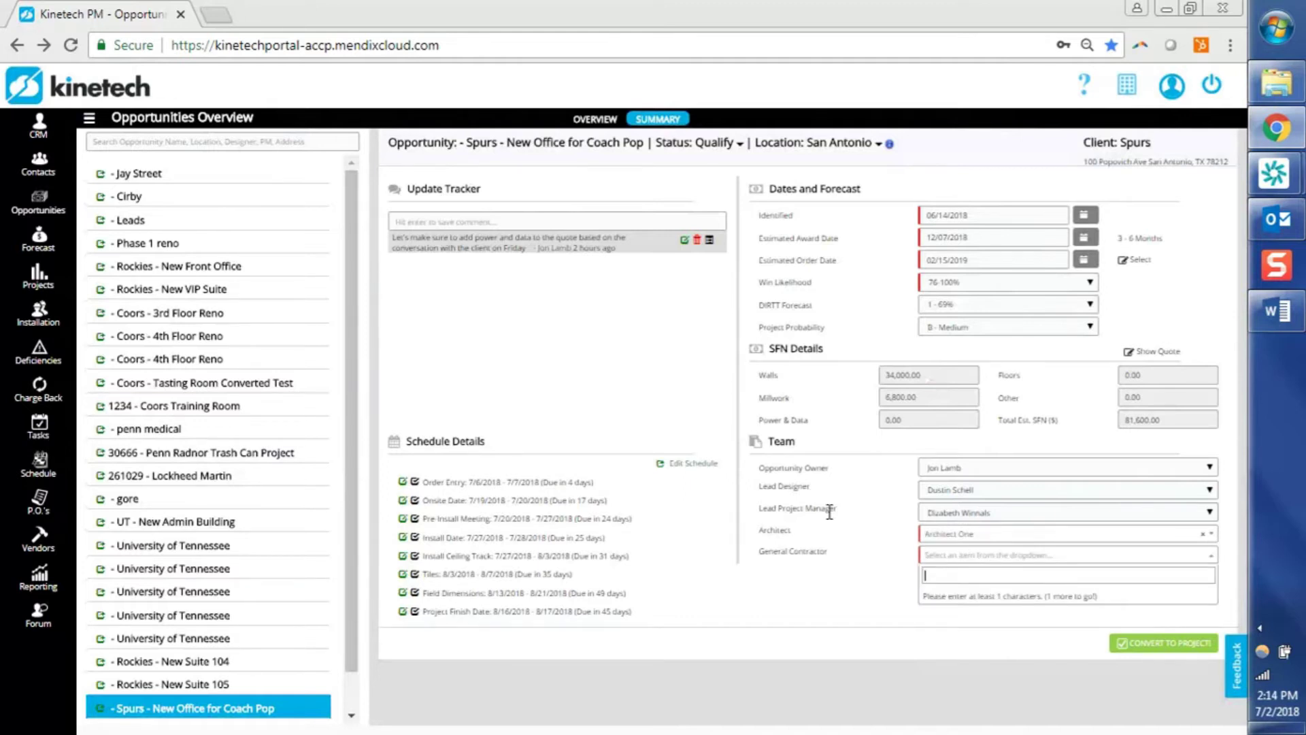
text(g)
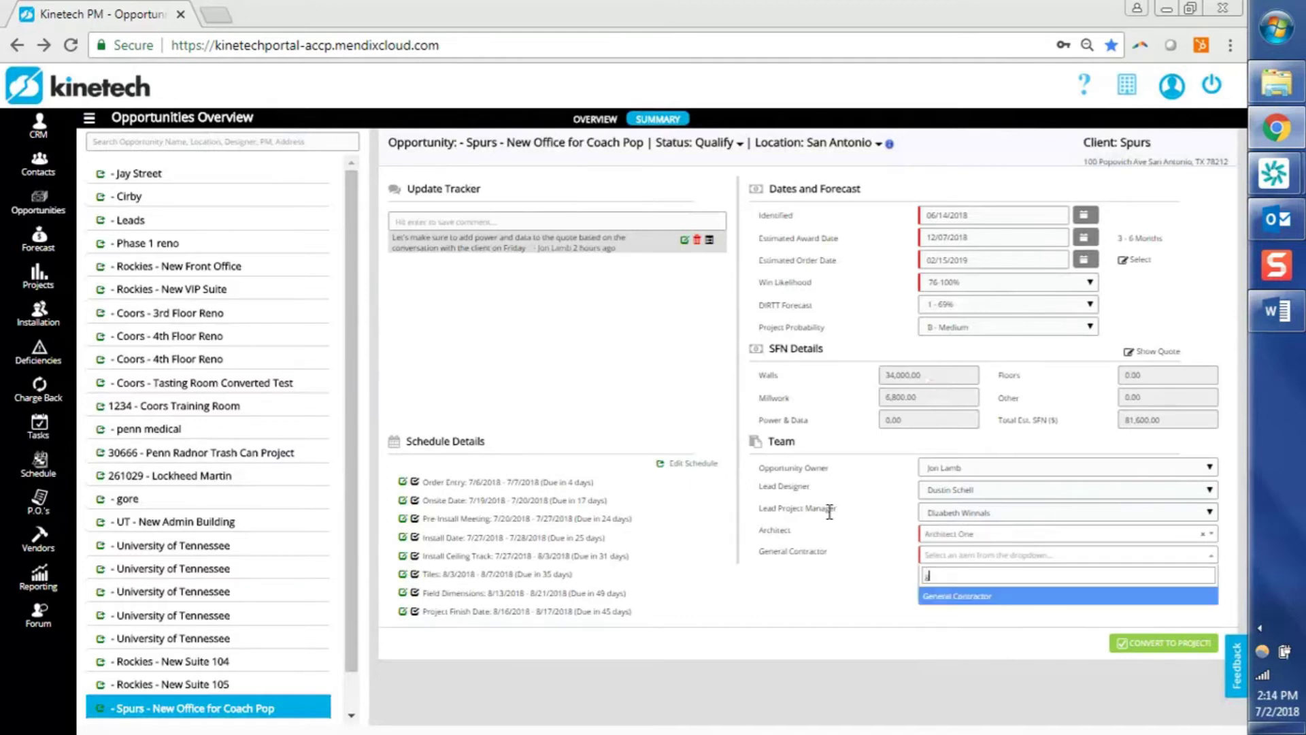
click(969, 598)
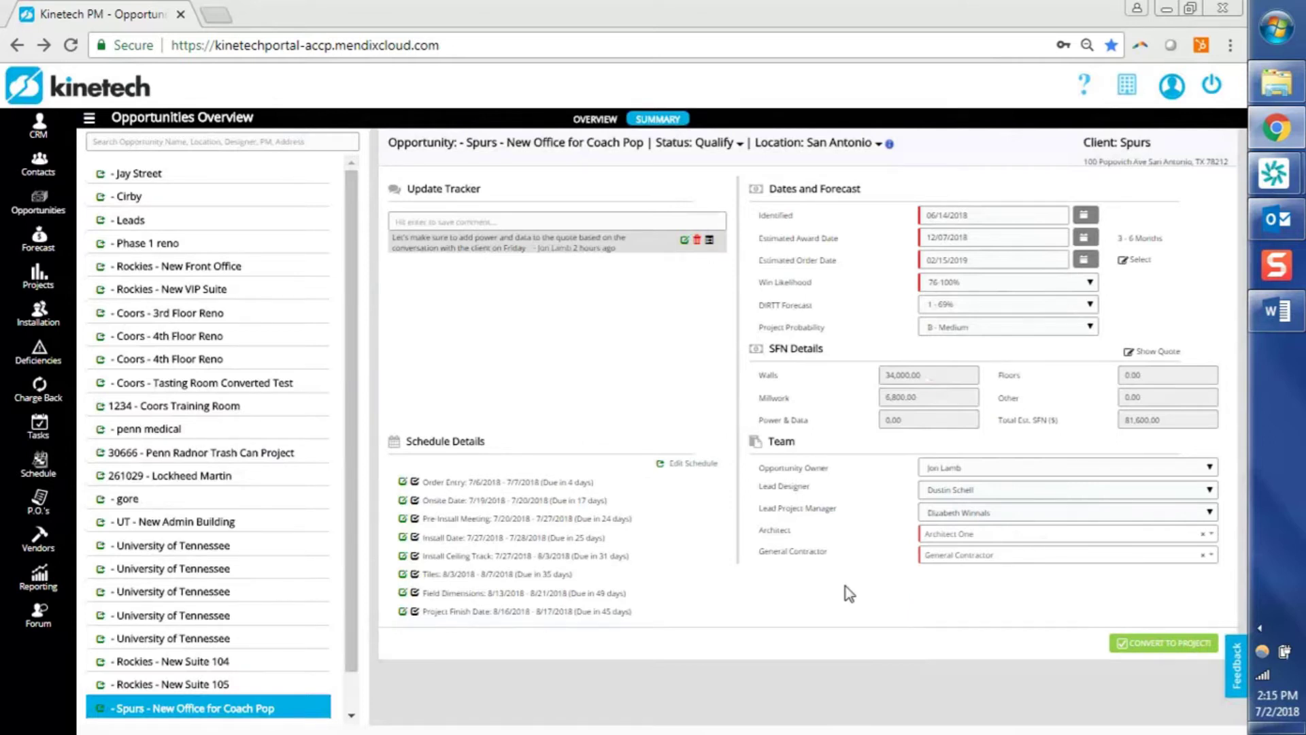
click(1114, 645)
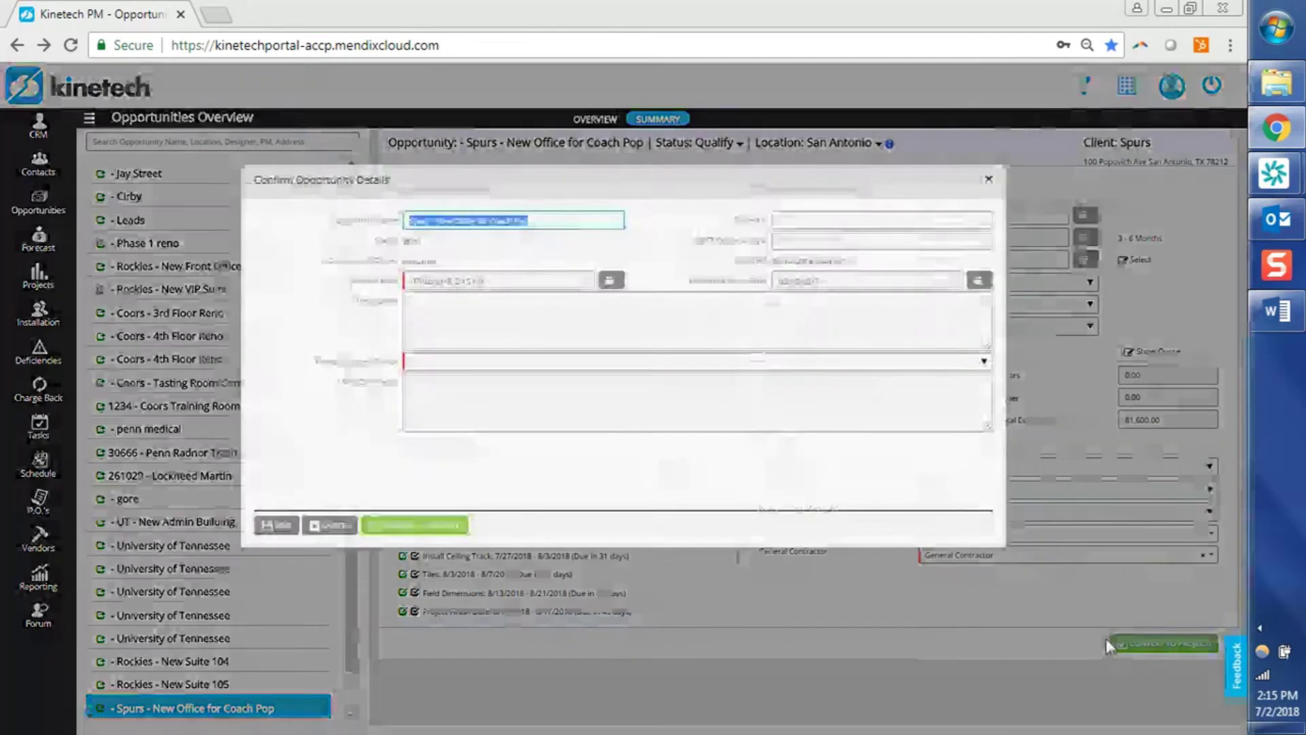
click(528, 364)
click(521, 386)
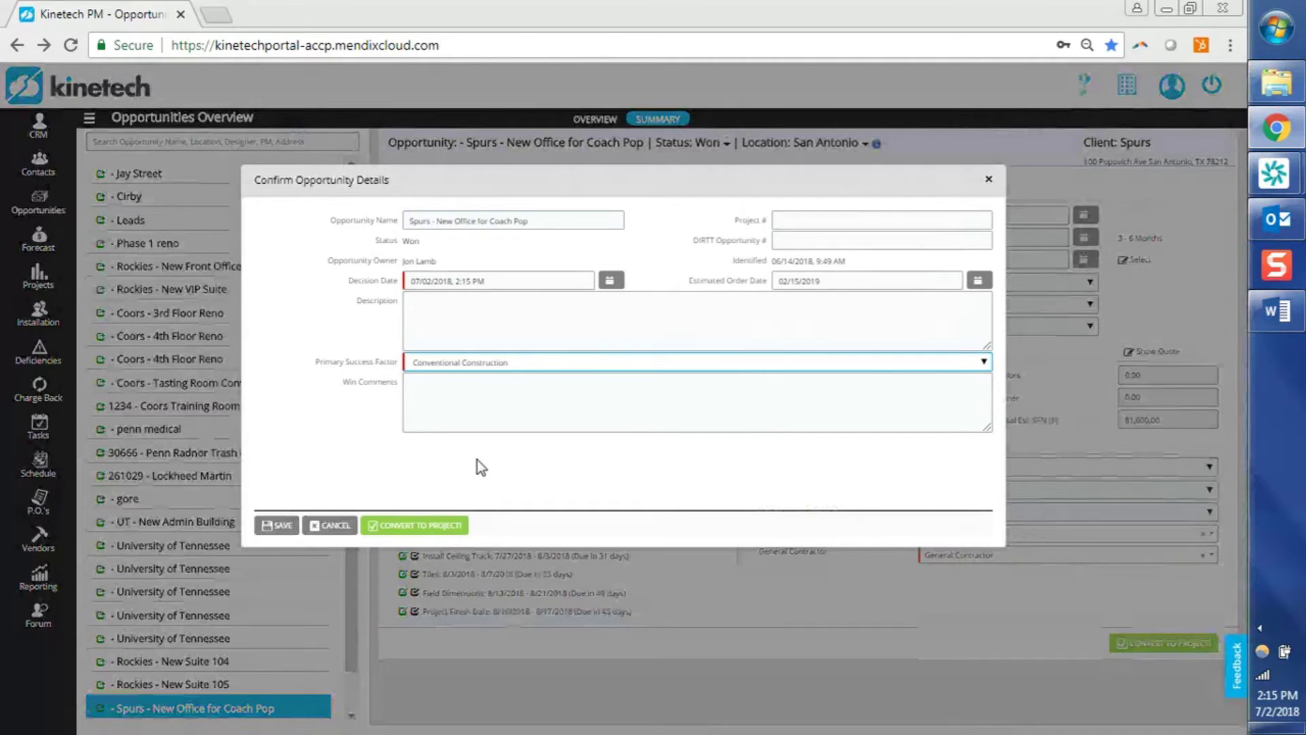
click(325, 530)
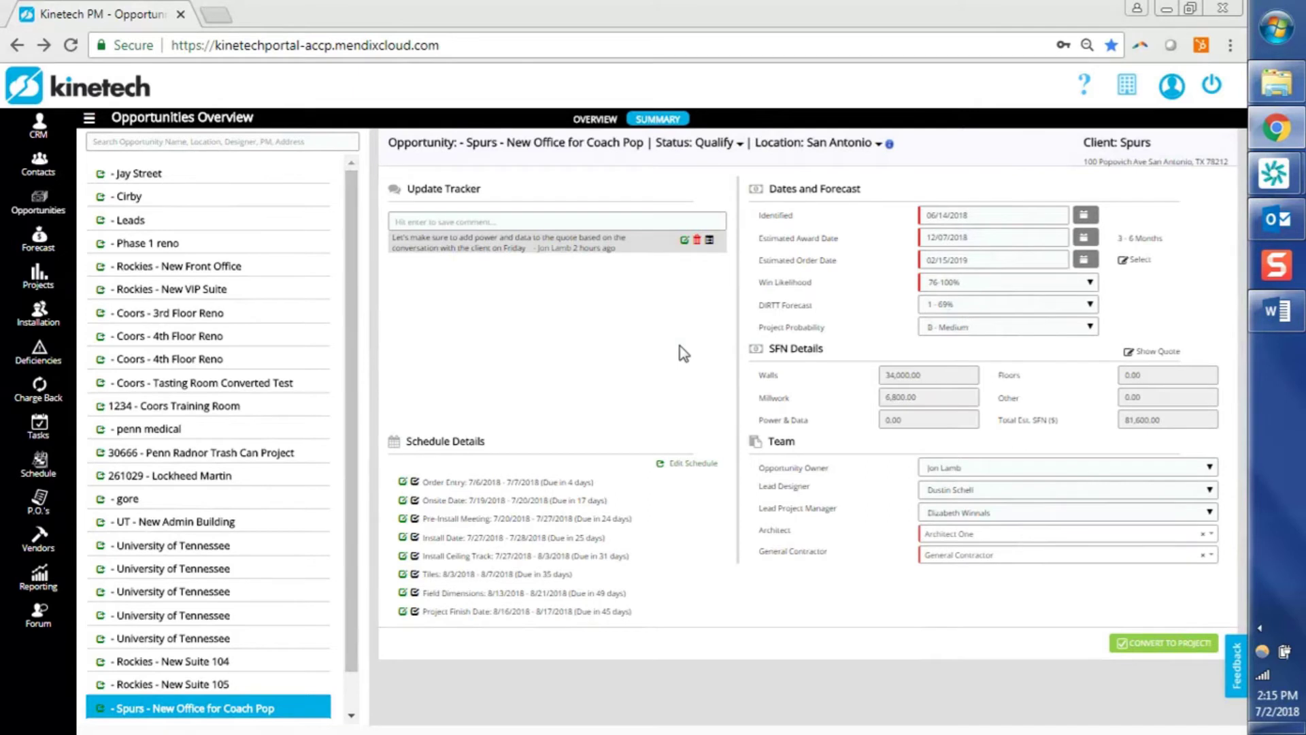
key(alt+Tab)
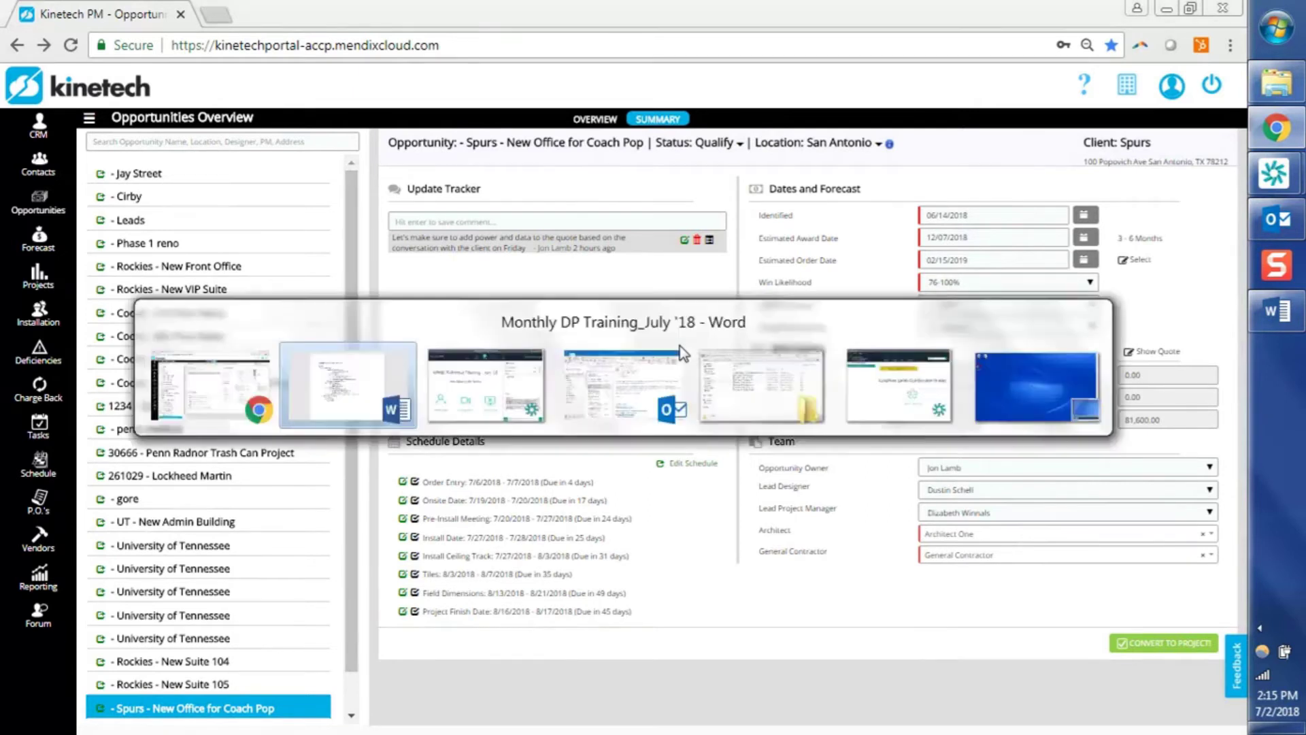
key(Down)
key(Down)
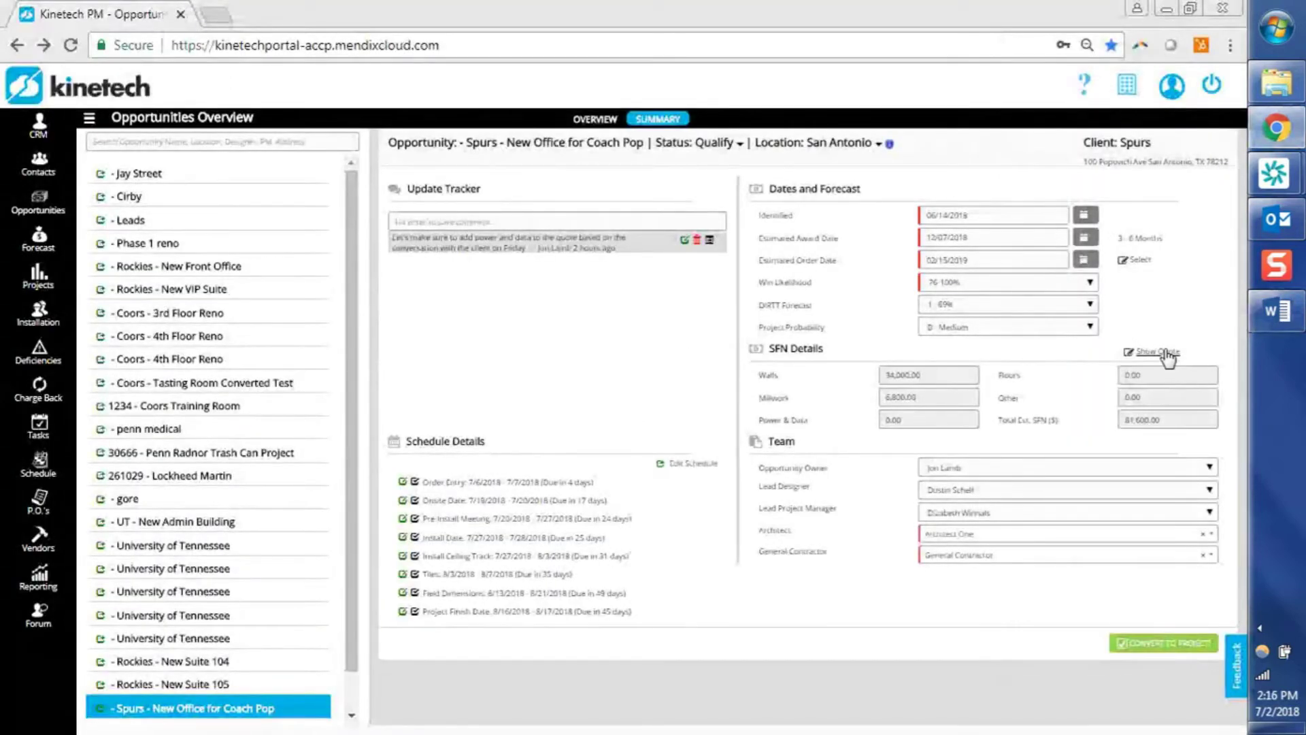
Open the opportunity's quote and bring up the Coach Pop Office line item for editing
click(1165, 354)
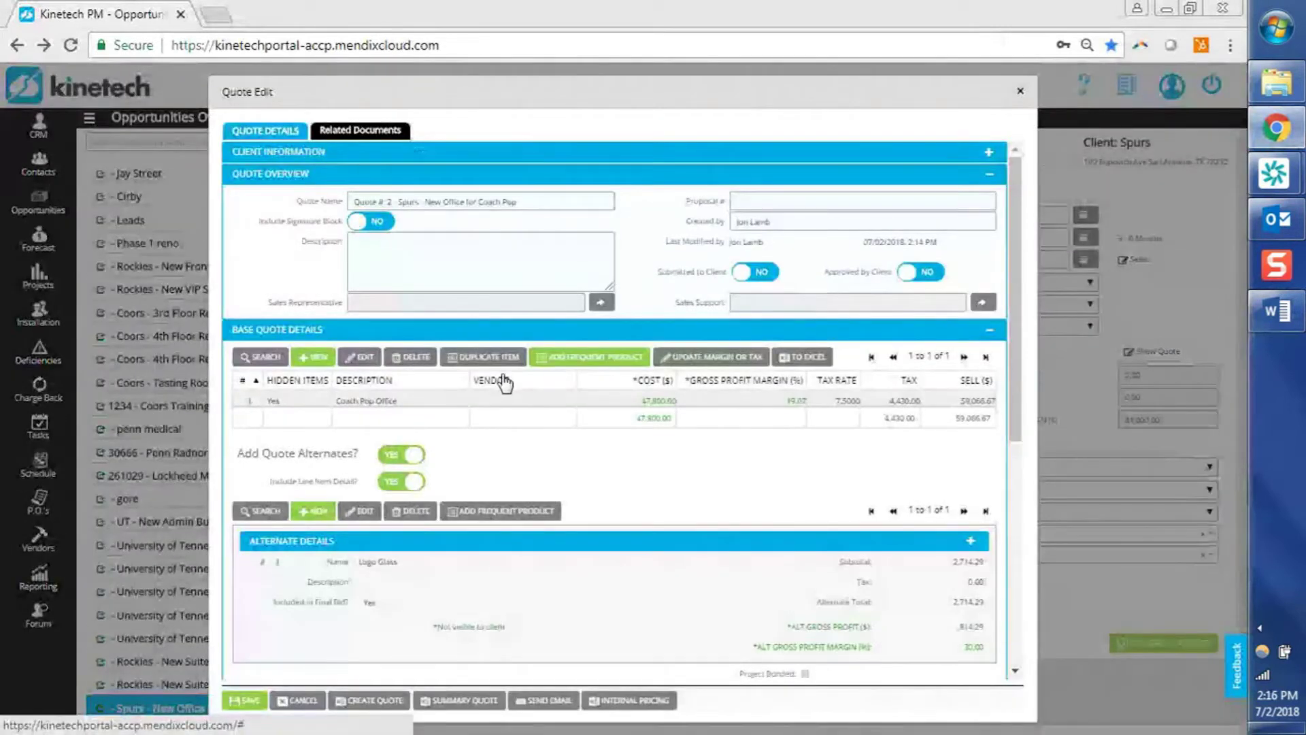
click(427, 401)
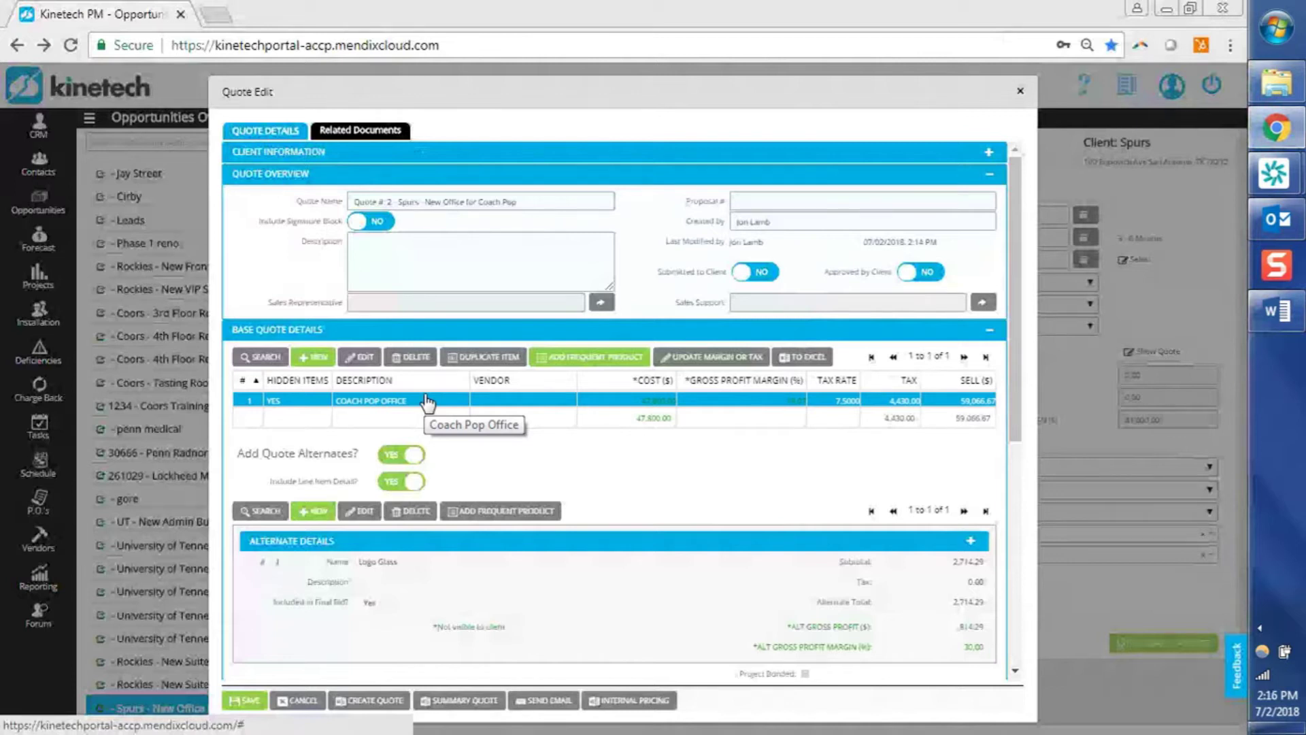
double_click(426, 401)
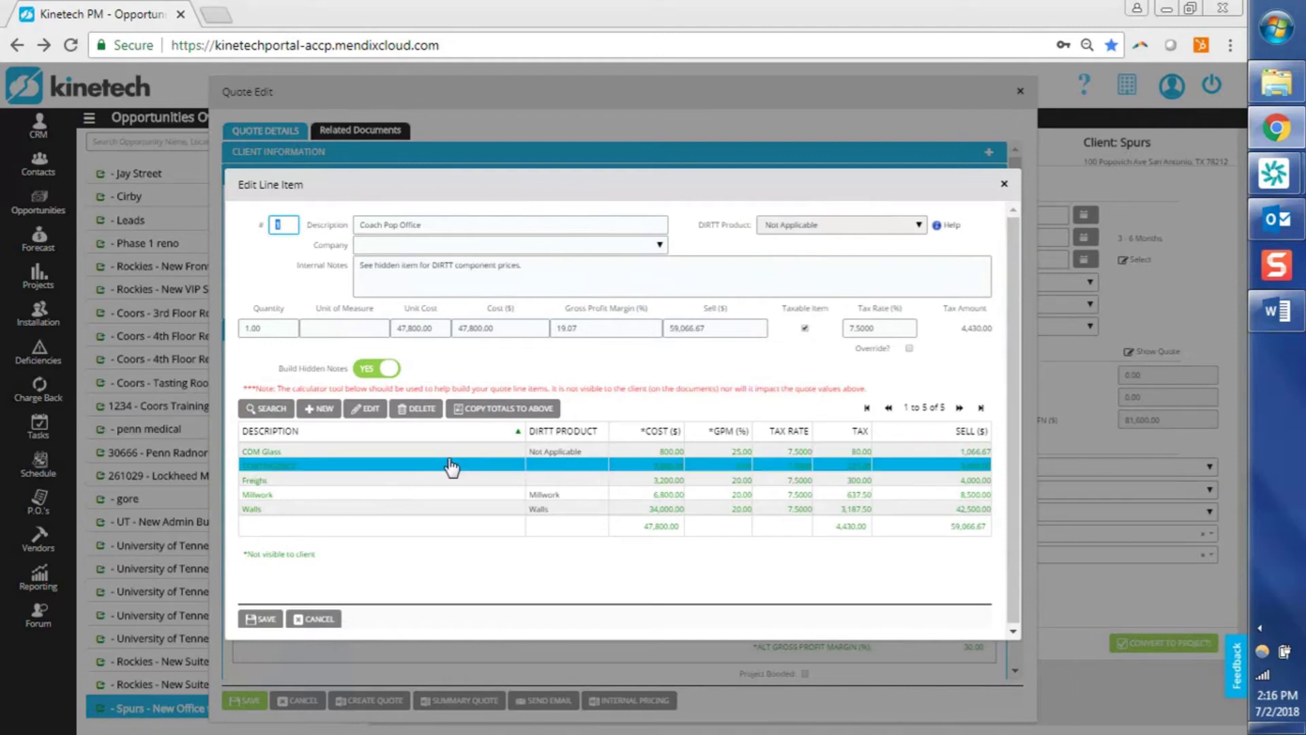
Open the Walls hidden cost item (34,000.00 cost, 20% margin) and reposition its editor window
double_click(434, 508)
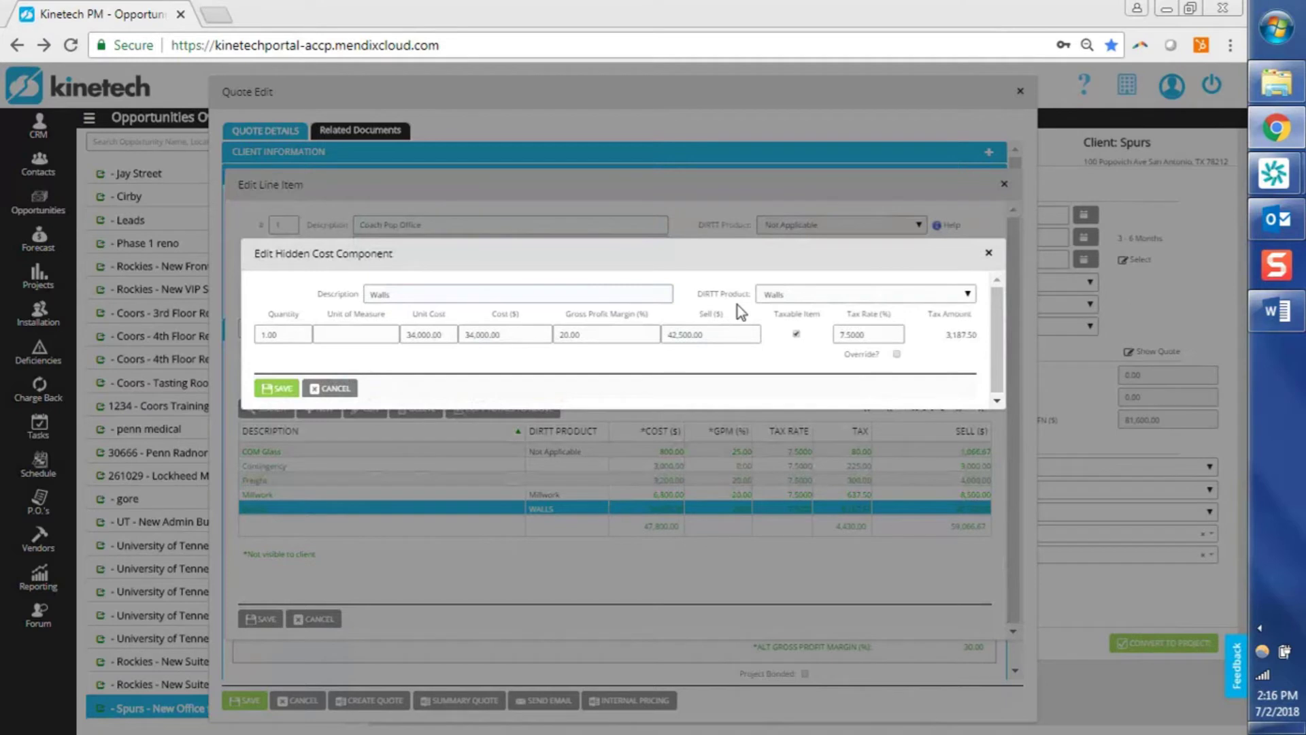
mouse_move(723, 264)
mouse_down()
mouse_move(725, 349)
mouse_move(735, 244)
mouse_up()
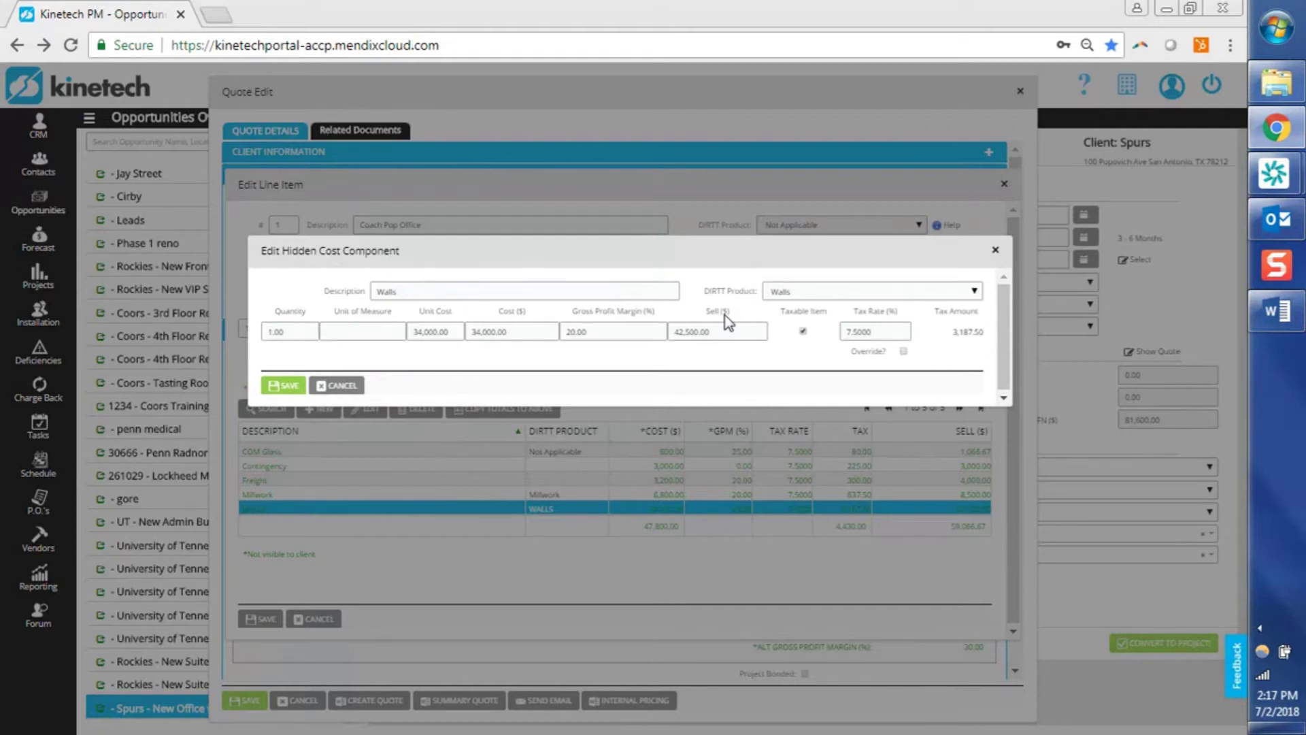
Save Walls and start a new Power & Data hidden item described as 'P&D'
click(283, 385)
click(320, 408)
click(807, 304)
click(809, 349)
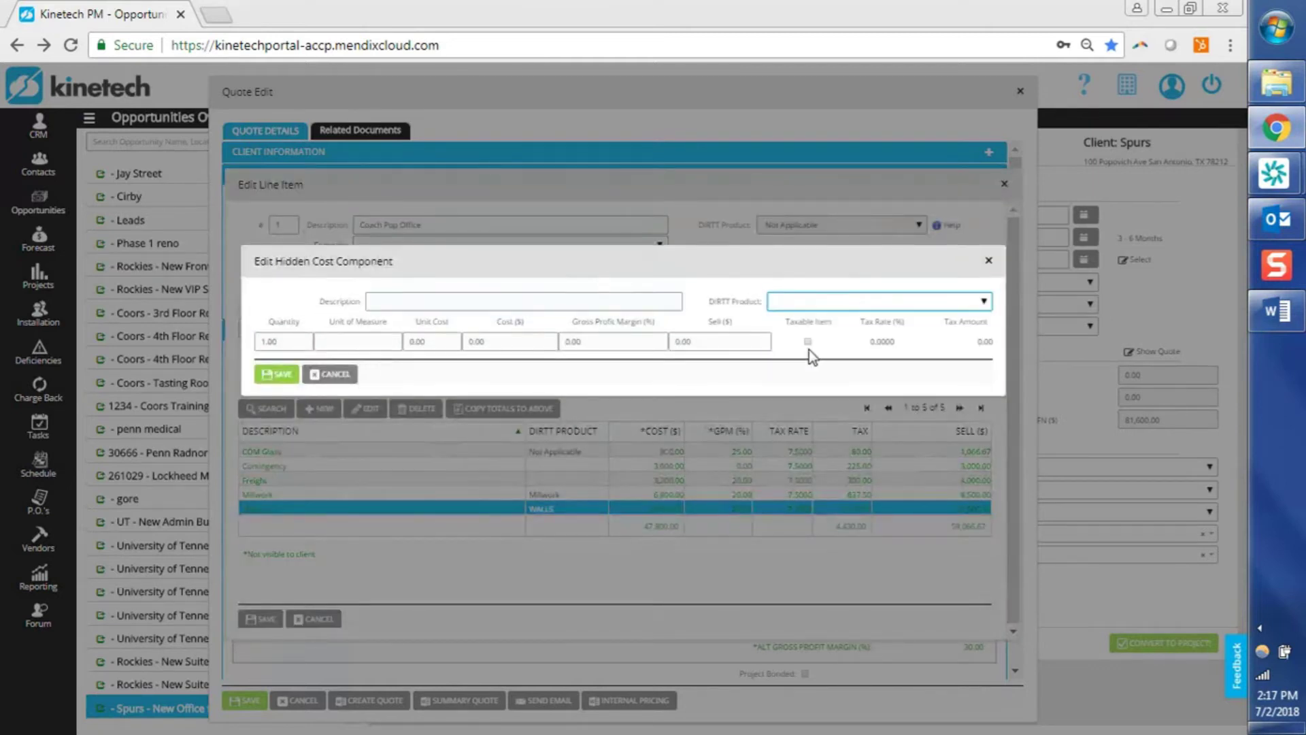
click(565, 308)
text(P&D)
Give the P&D item unit cost 10000, 25% margin, taxable at 7.5, and save it
click(428, 341)
text(10000)
key(Tab)
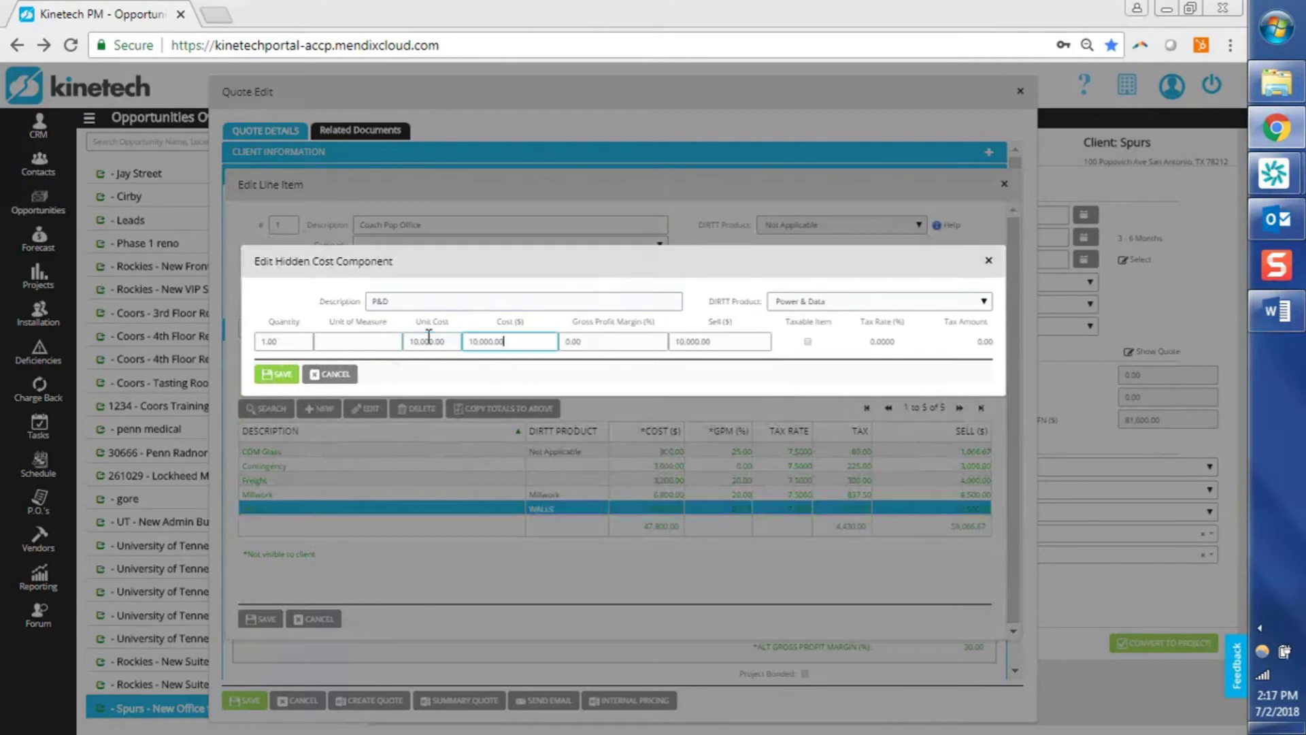
key(Tab)
text(25)
key(Tab)
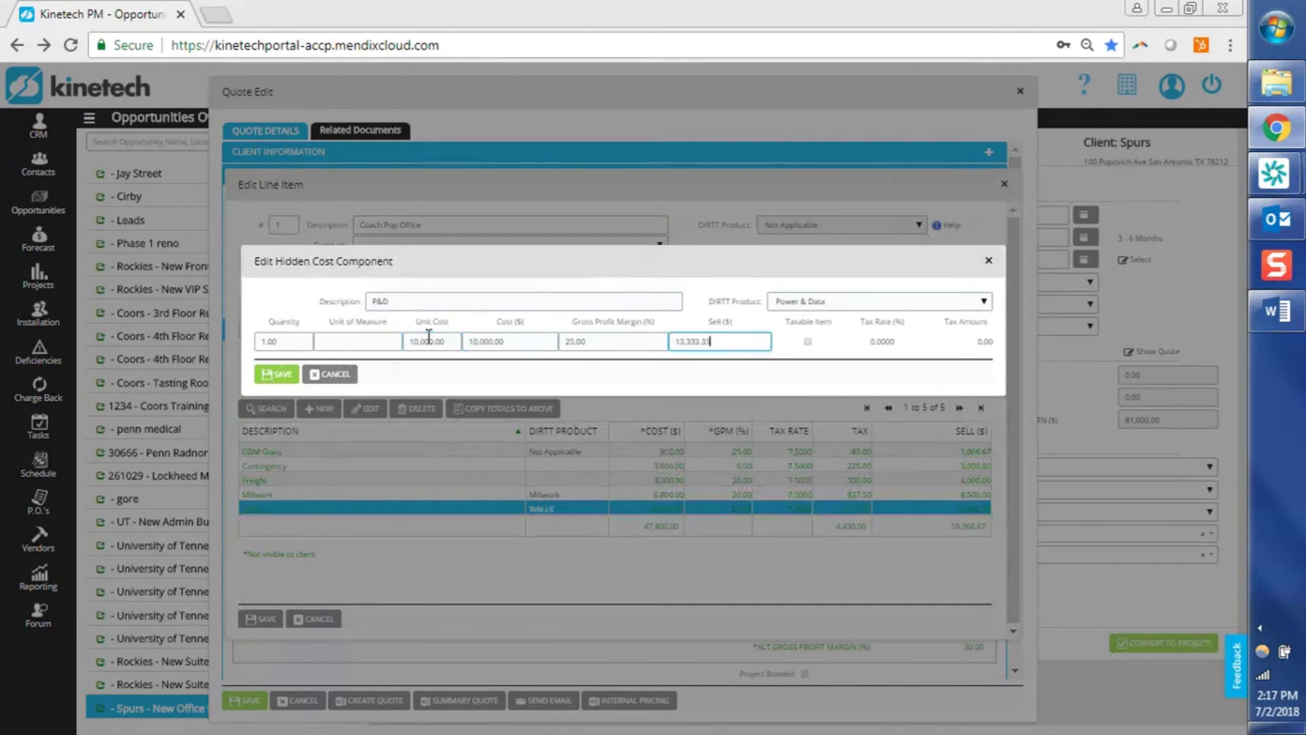
key(Tab)
key(space)
key(Tab)
text(7.5)
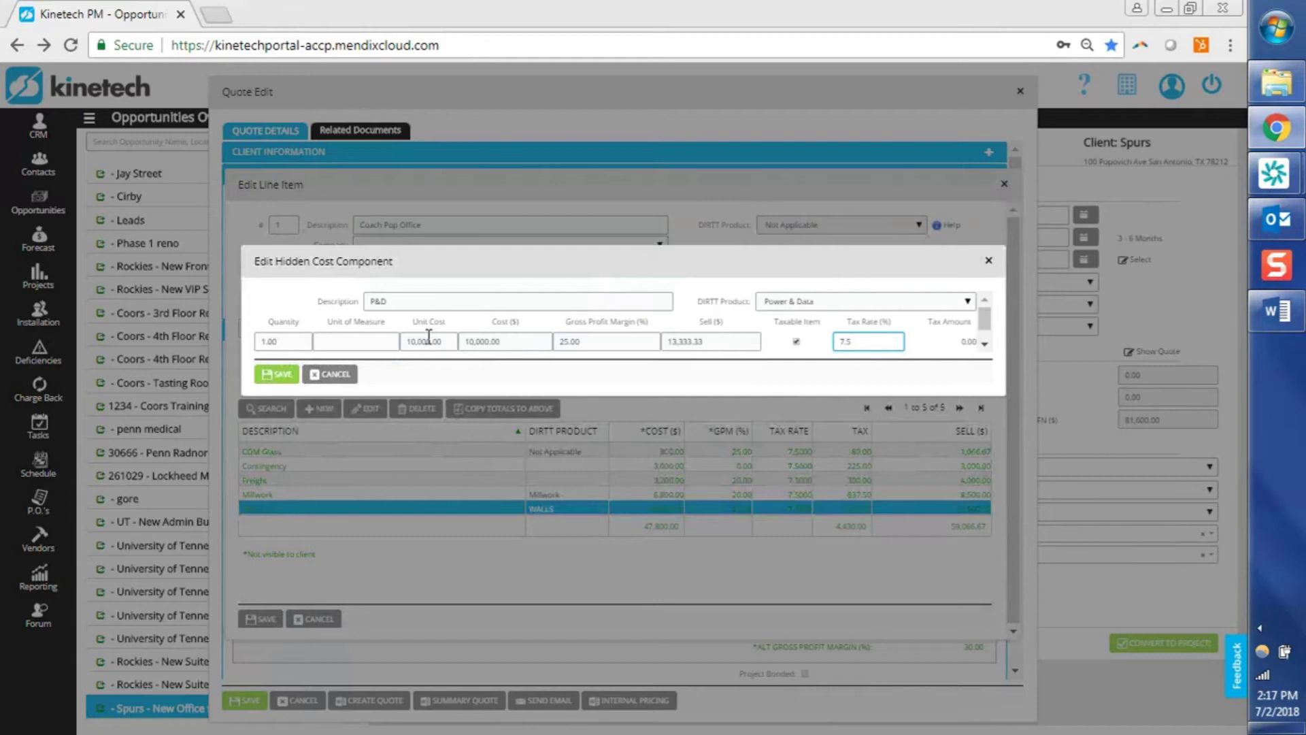
key(Tab)
click(272, 375)
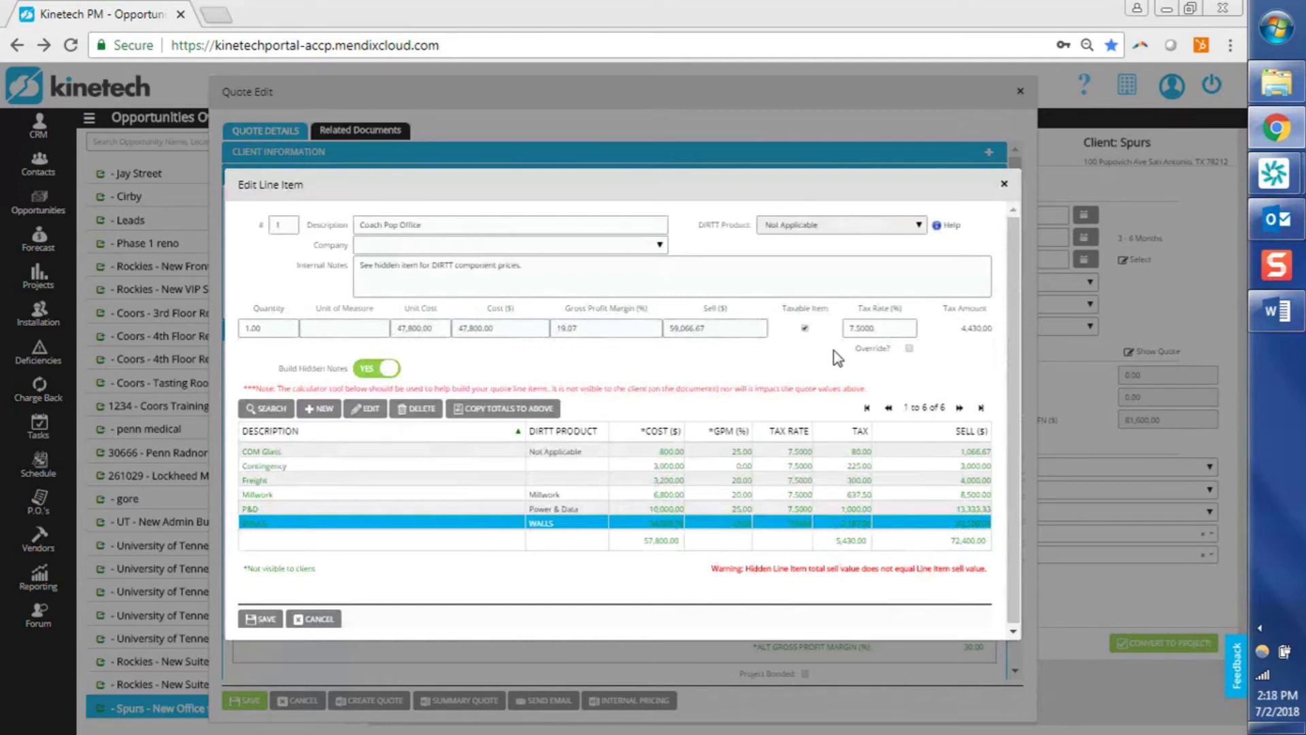
Copy the 57,800.00 cost and 72,400.00 sell totals up, amend the internal notes, and save
click(664, 483)
click(559, 408)
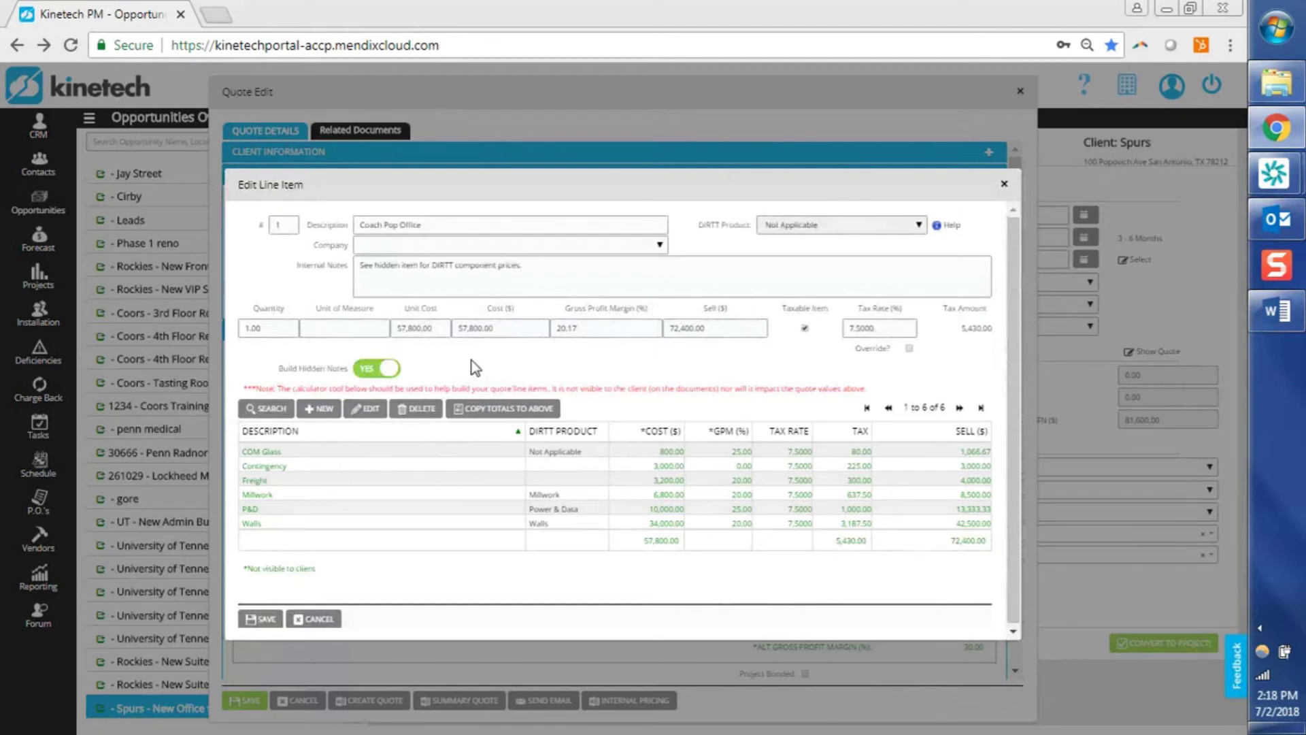
click(535, 267)
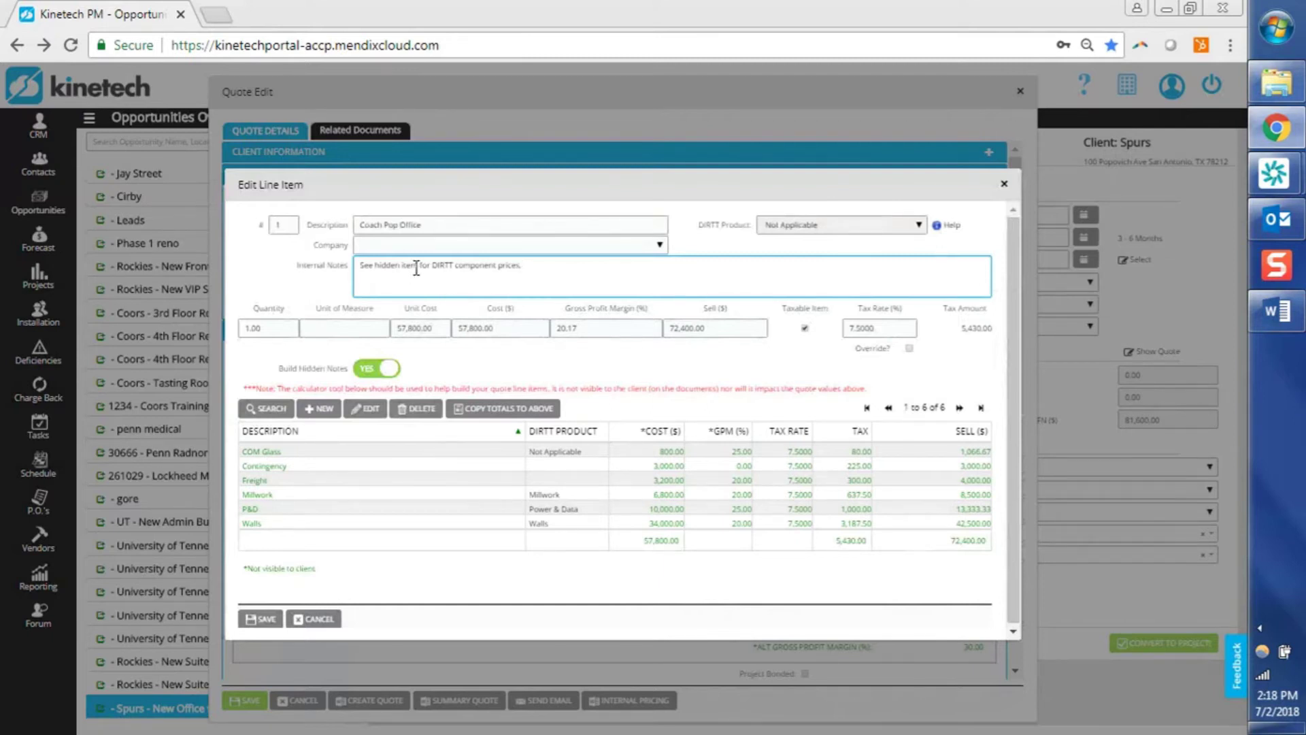
text(s)
click(259, 620)
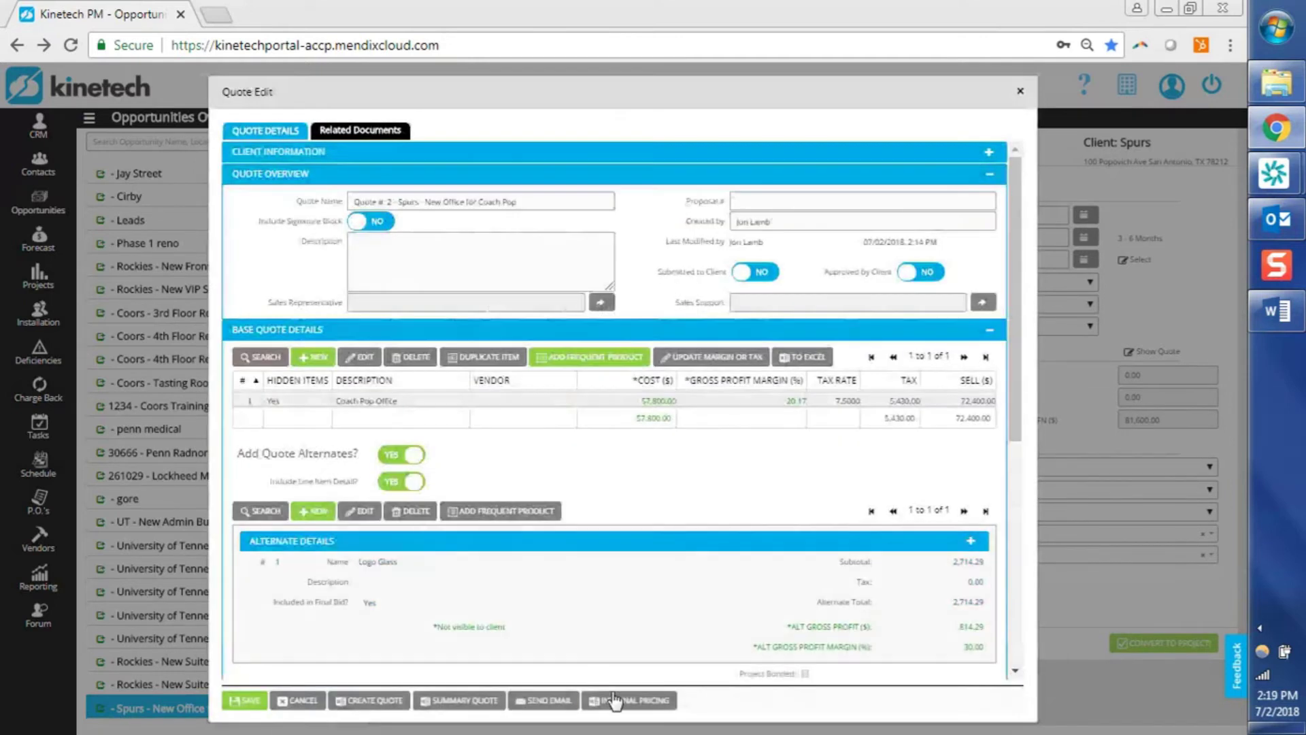
Generate the quote's Internal Pricing .docx and open the downloaded file
click(615, 701)
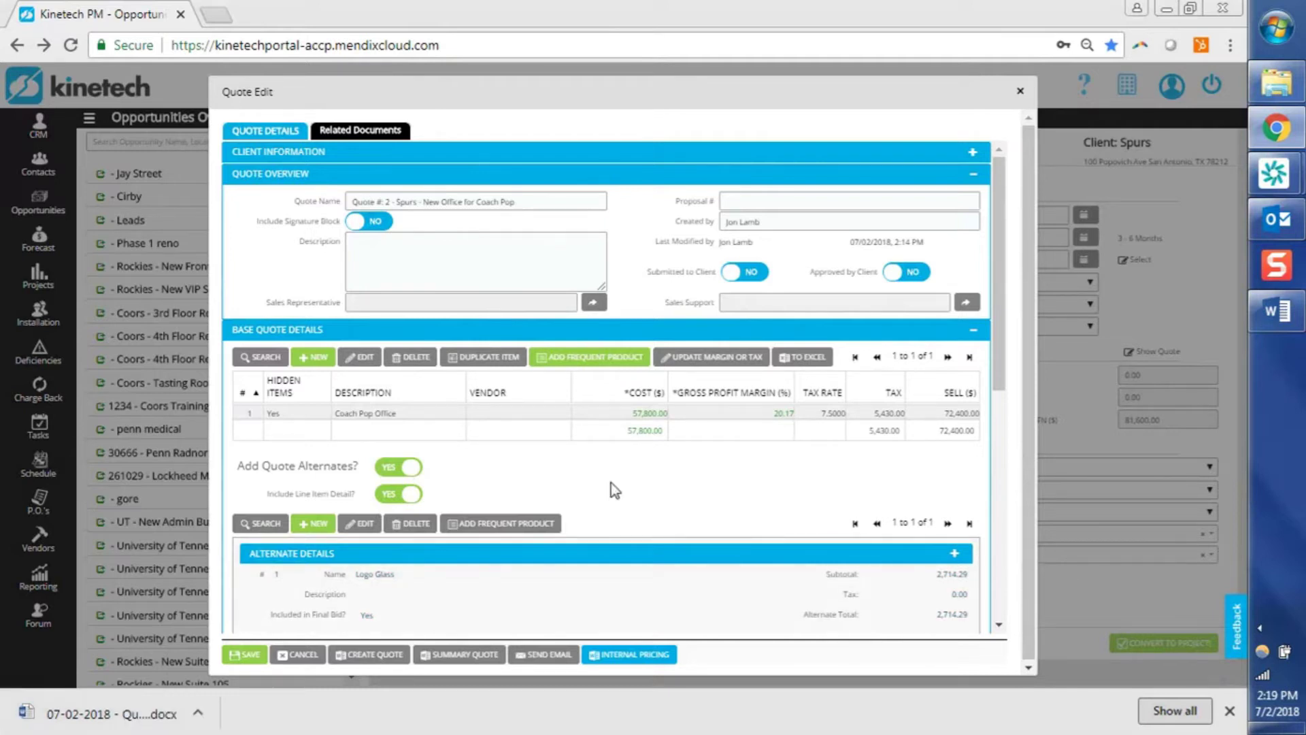
click(120, 714)
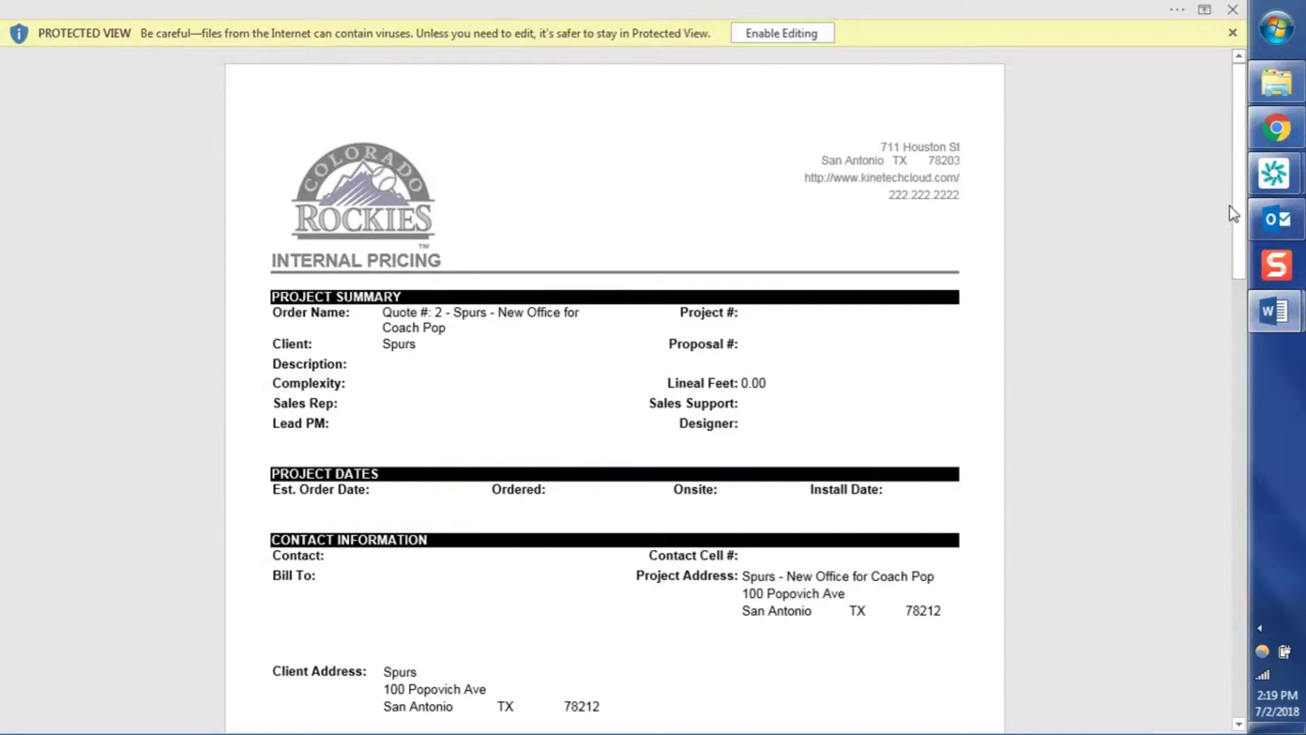
Scroll the Word report through the Pricing Details and Alternate Details totals, then return to Kinetech PM
drag(1243, 204, 1241, 379)
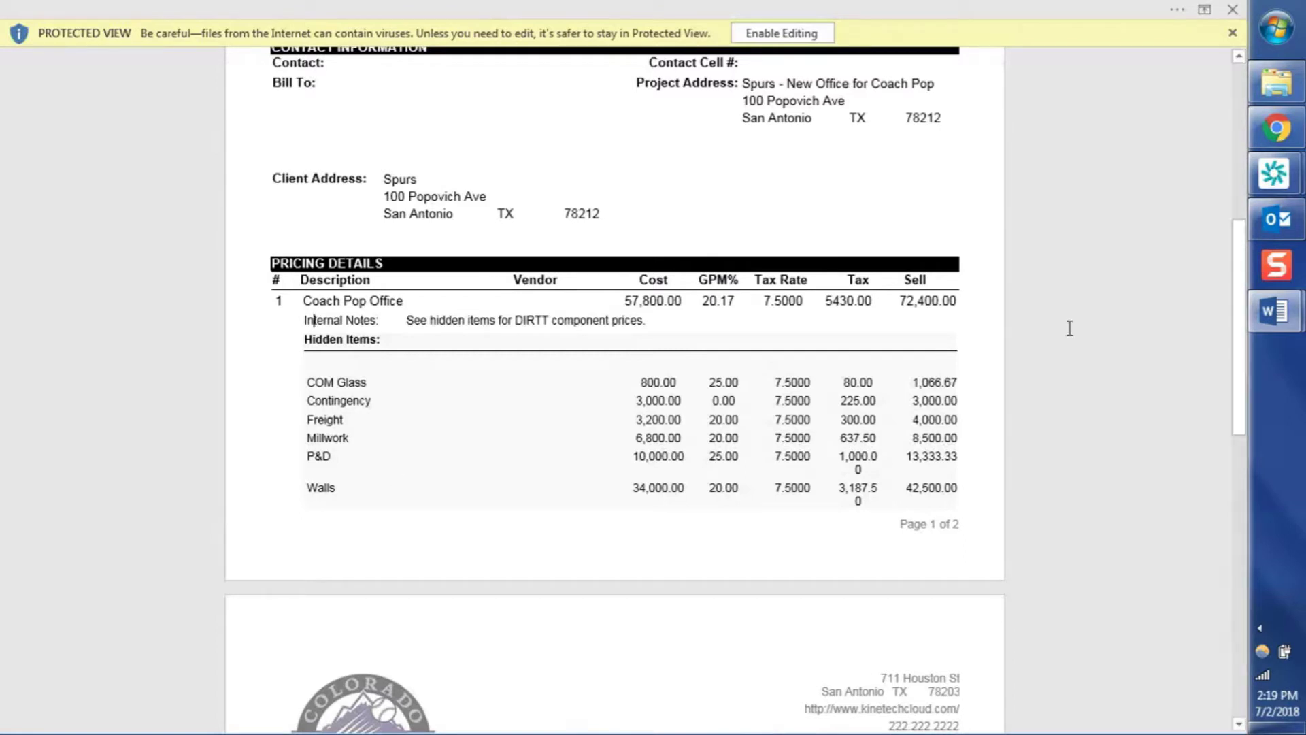
click(1245, 299)
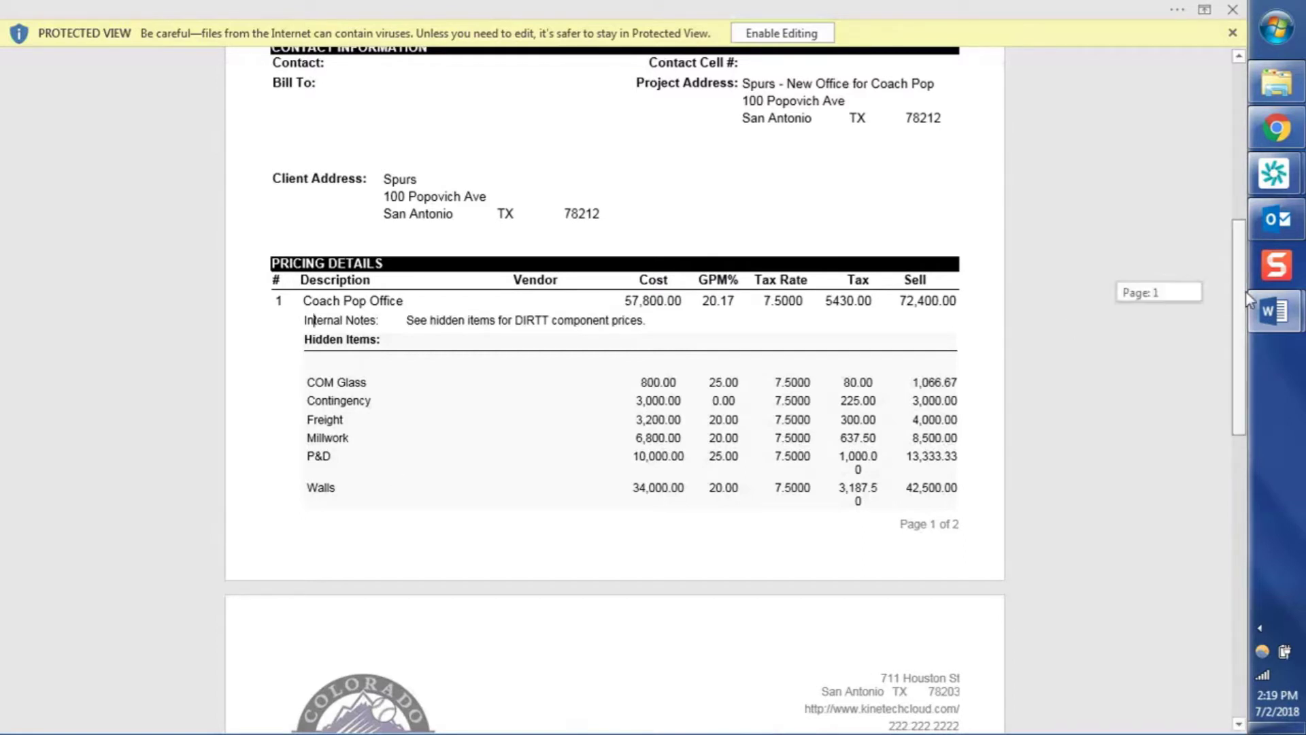
drag(1246, 291, 1243, 512)
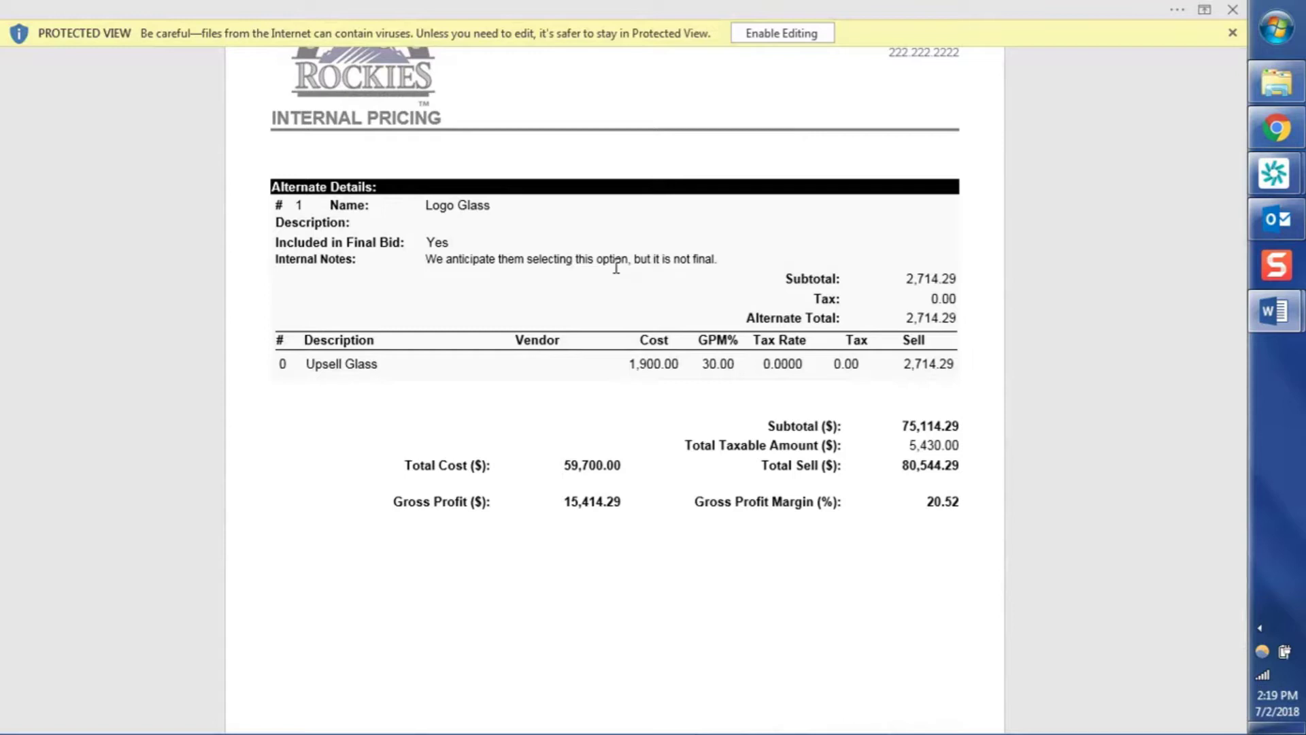
key(alt+Tab)
key(alt+Tab)
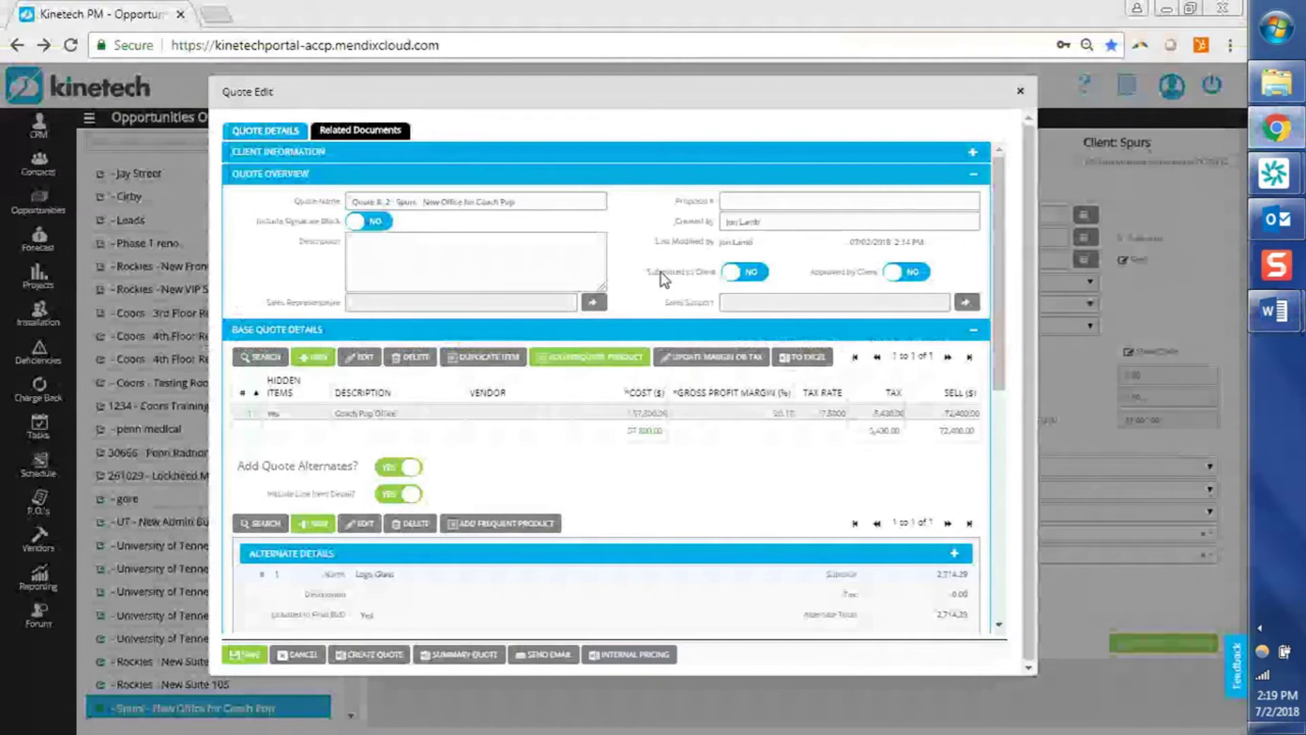
Set both the base and alternate gross profit margins to 19 in Update Margin or Tax
click(693, 366)
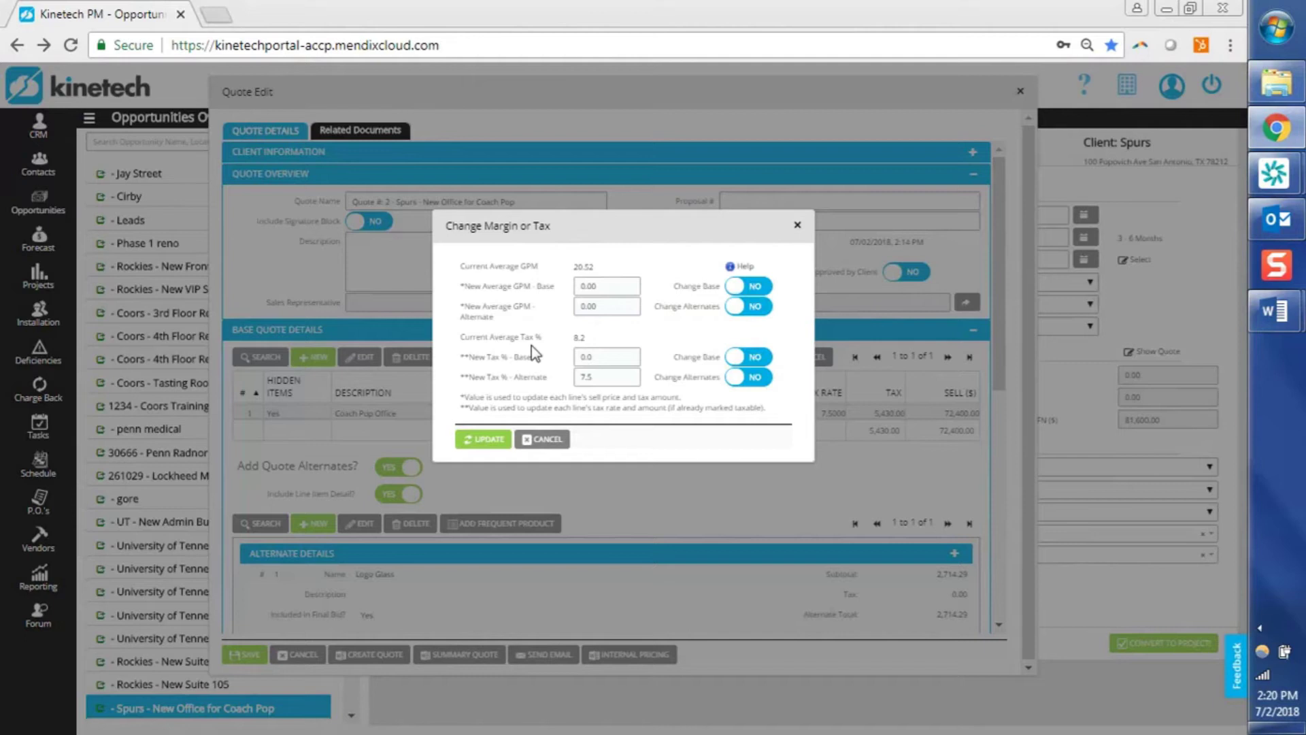
click(604, 287)
drag(662, 229, 463, 232)
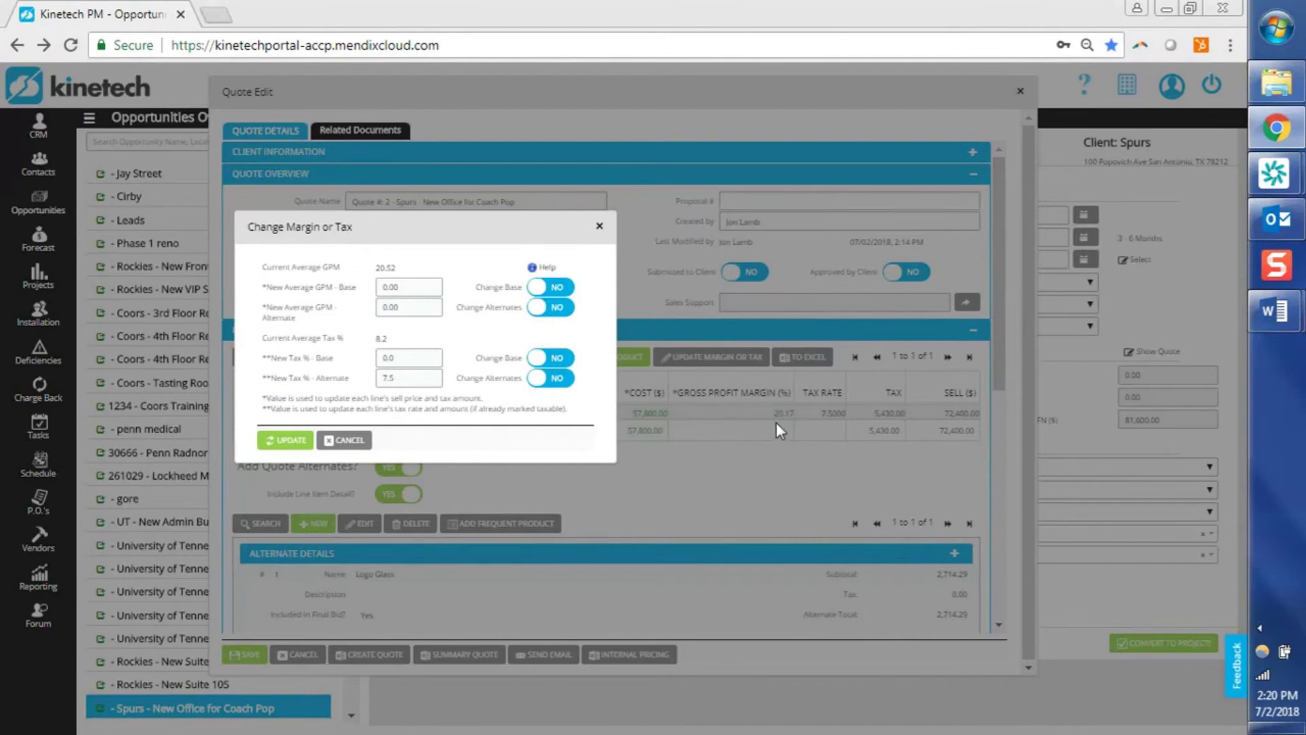
click(412, 287)
double_click(412, 287)
text(19)
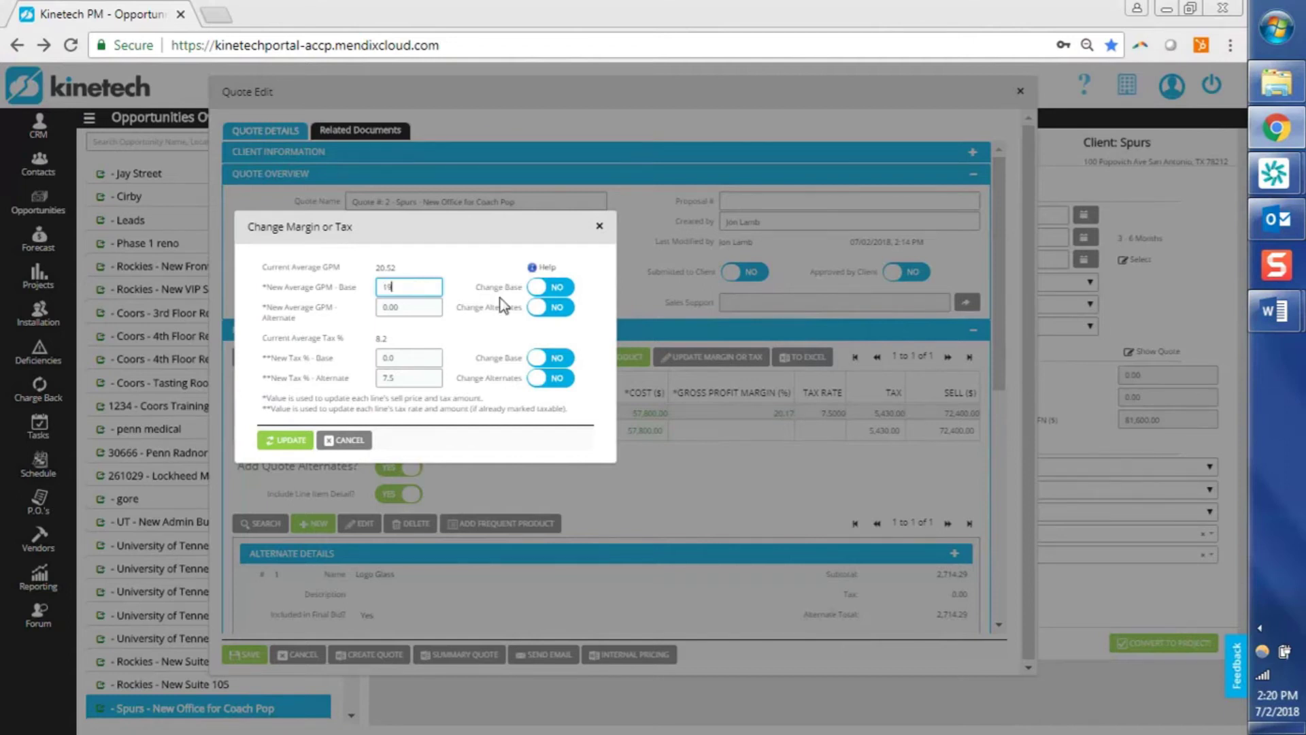
click(556, 290)
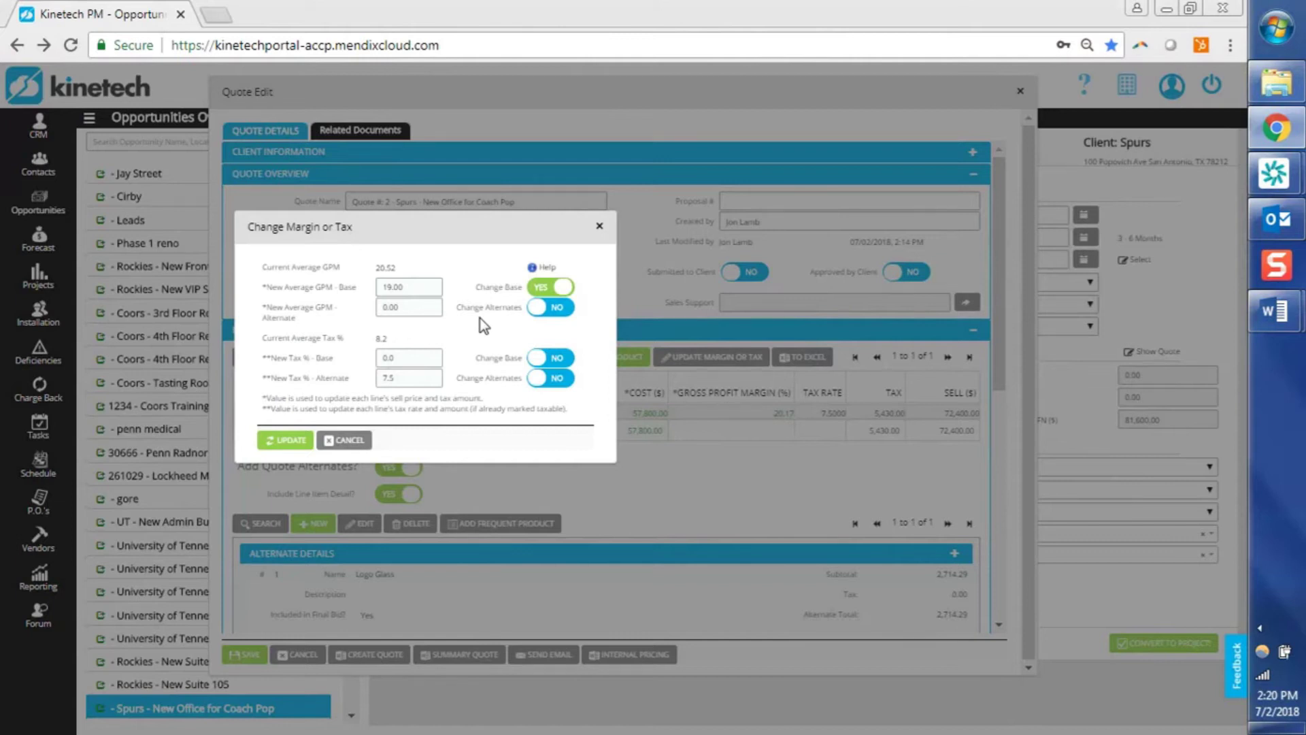
click(407, 304)
drag(415, 304, 334, 306)
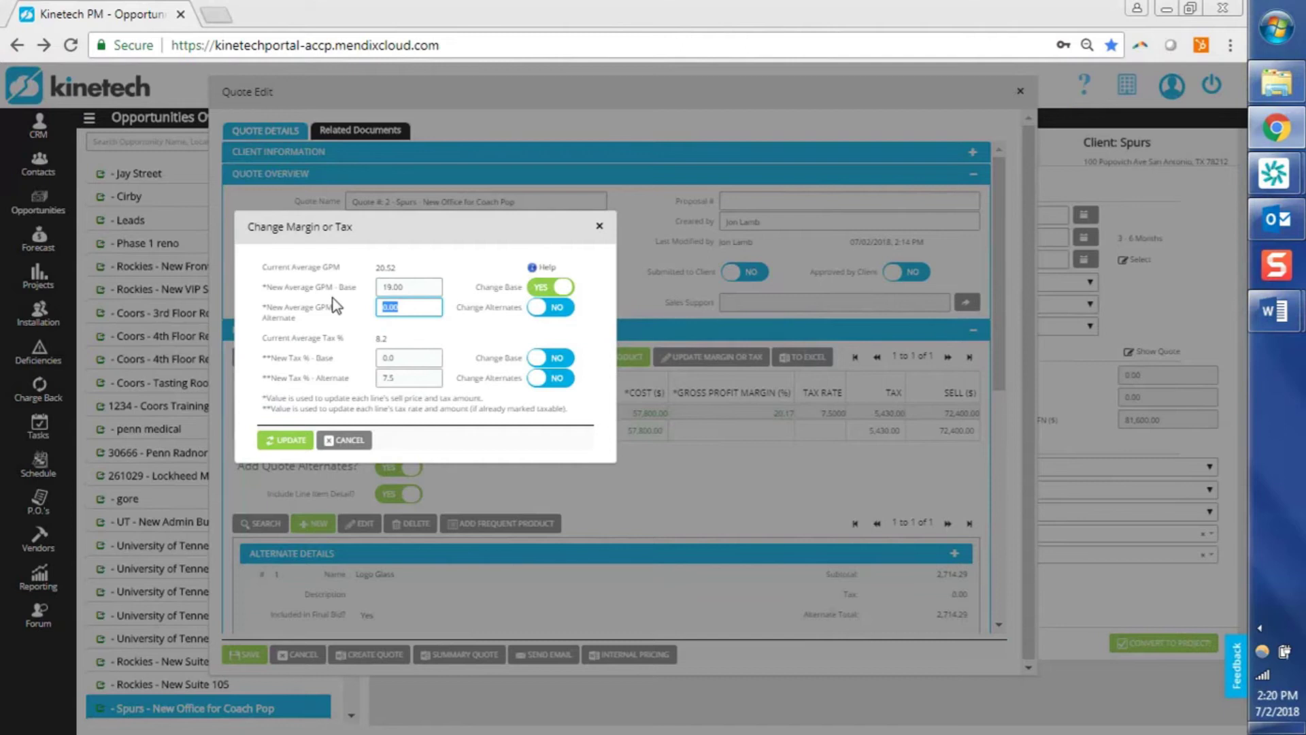
text(19)
key(Tab)
click(550, 307)
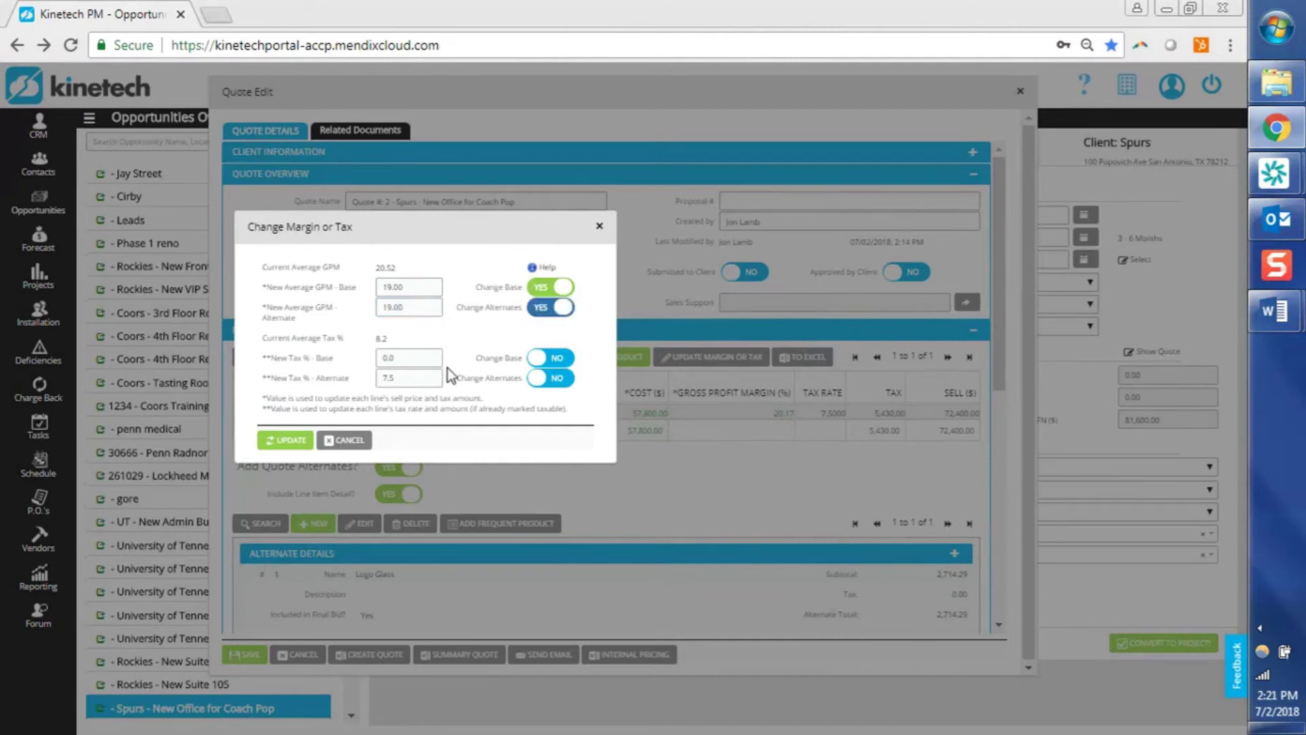
Set the tax rate to 7.5 for base and alternates and apply the updates
click(420, 357)
drag(420, 357, 340, 349)
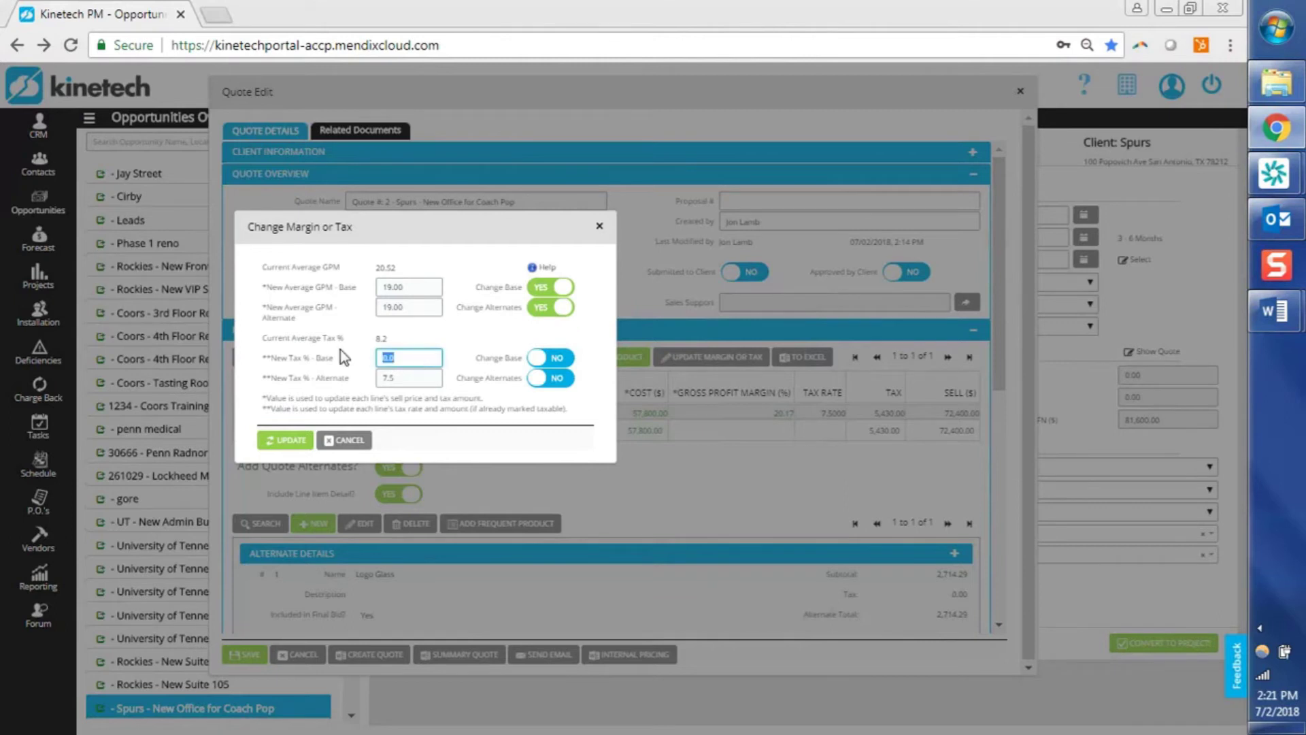
text(7.5)
click(550, 357)
click(548, 379)
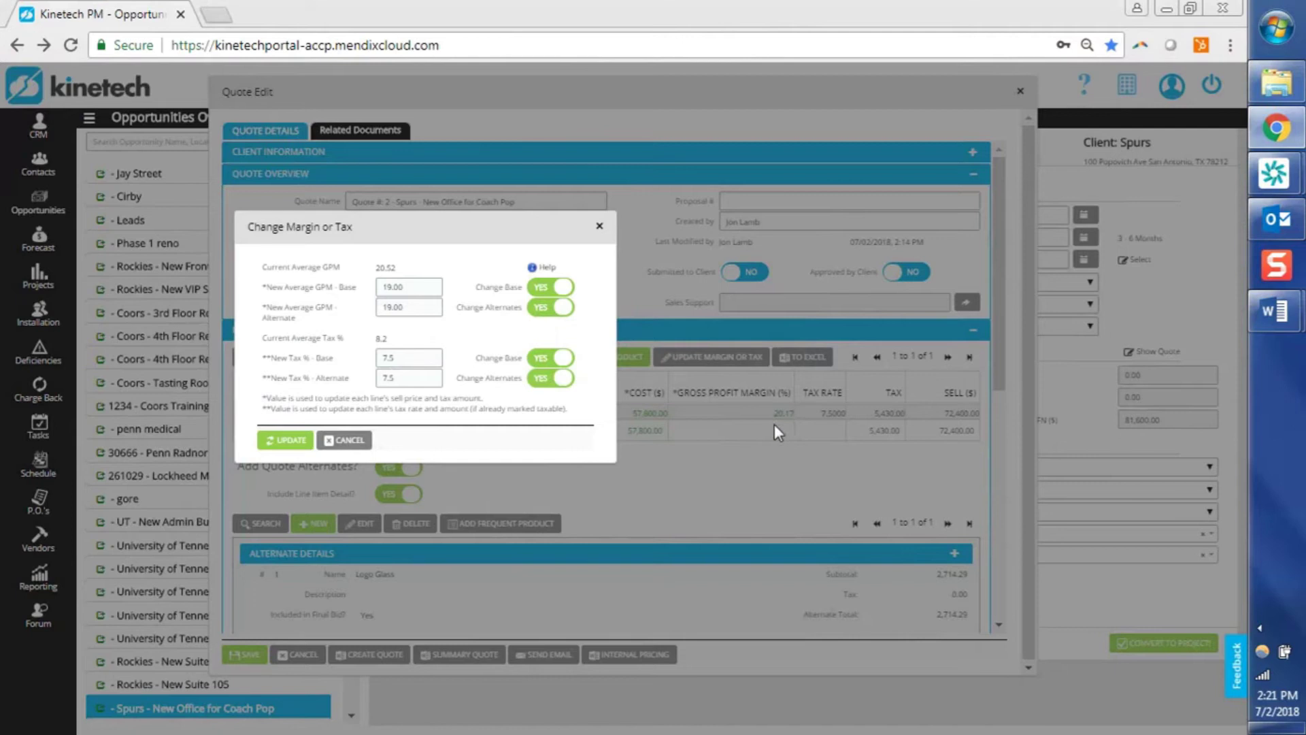
click(272, 441)
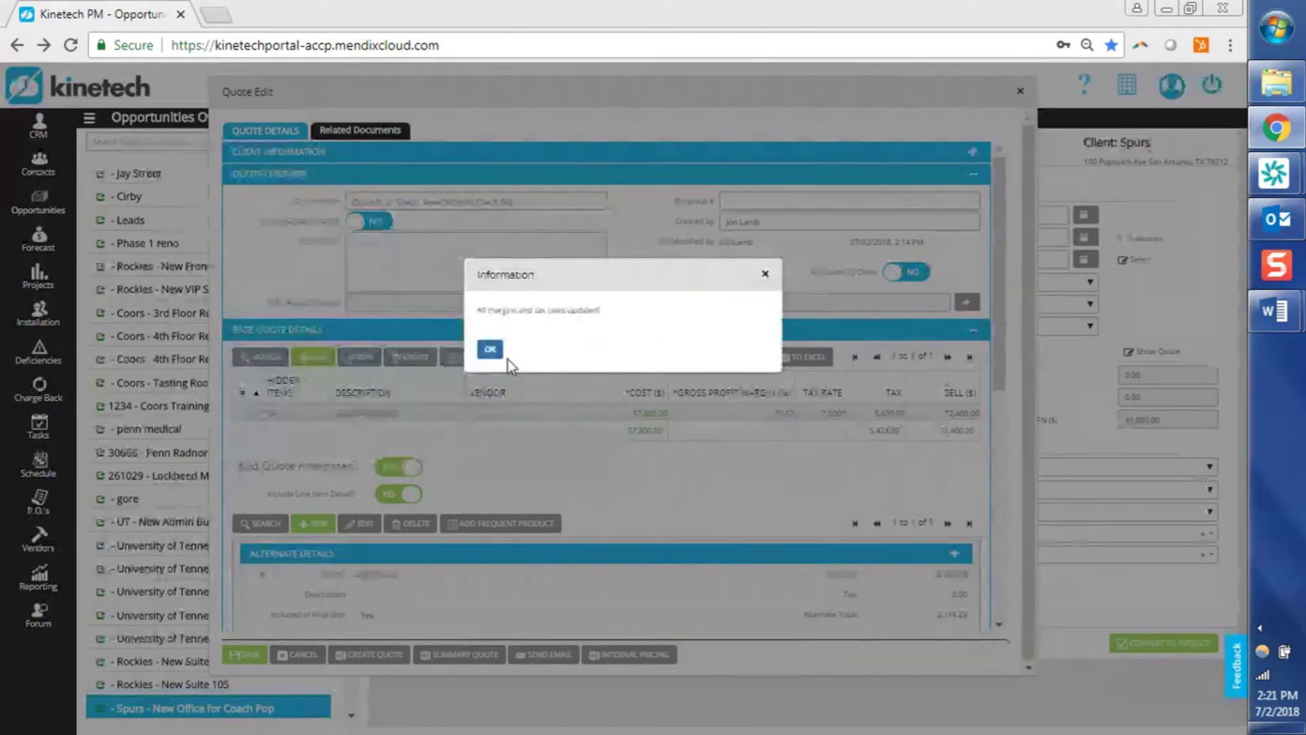
Dismiss the update confirmation, select Coach Pop Office, and scroll down to the alternate details and totals
click(489, 350)
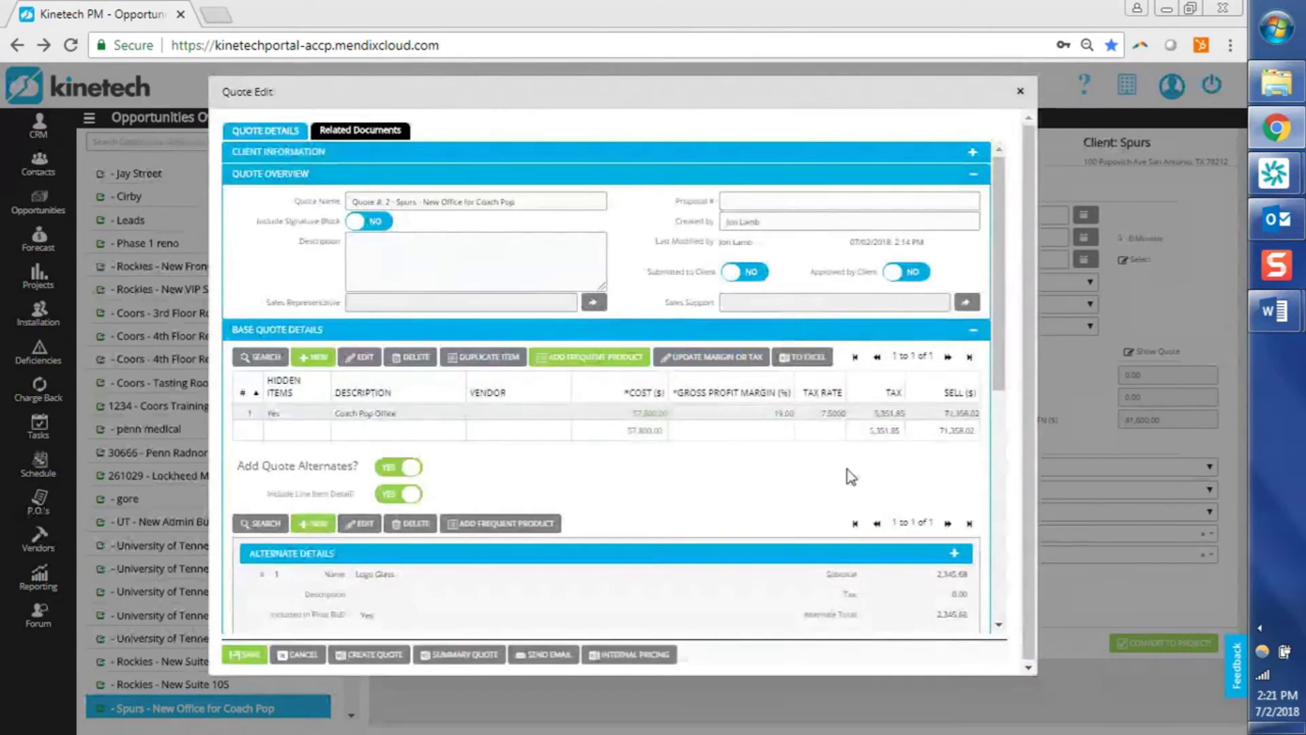
click(812, 416)
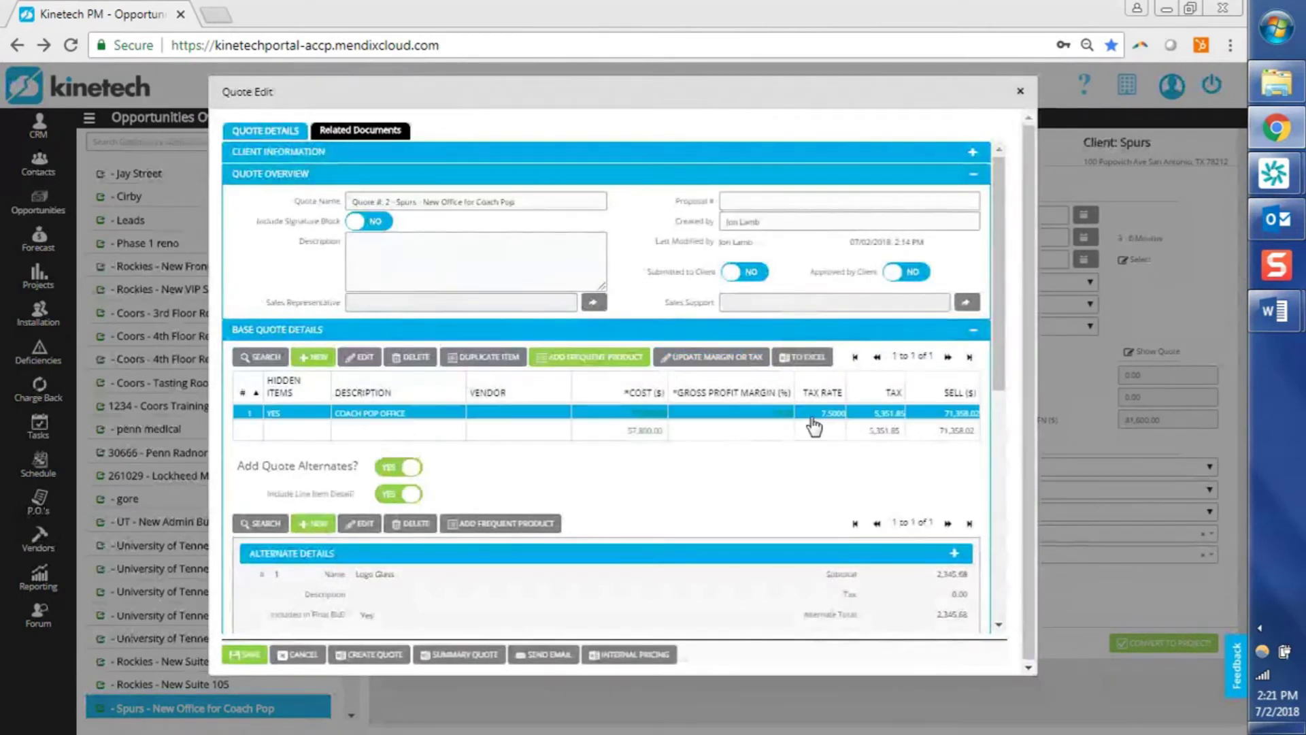
drag(998, 334, 998, 335)
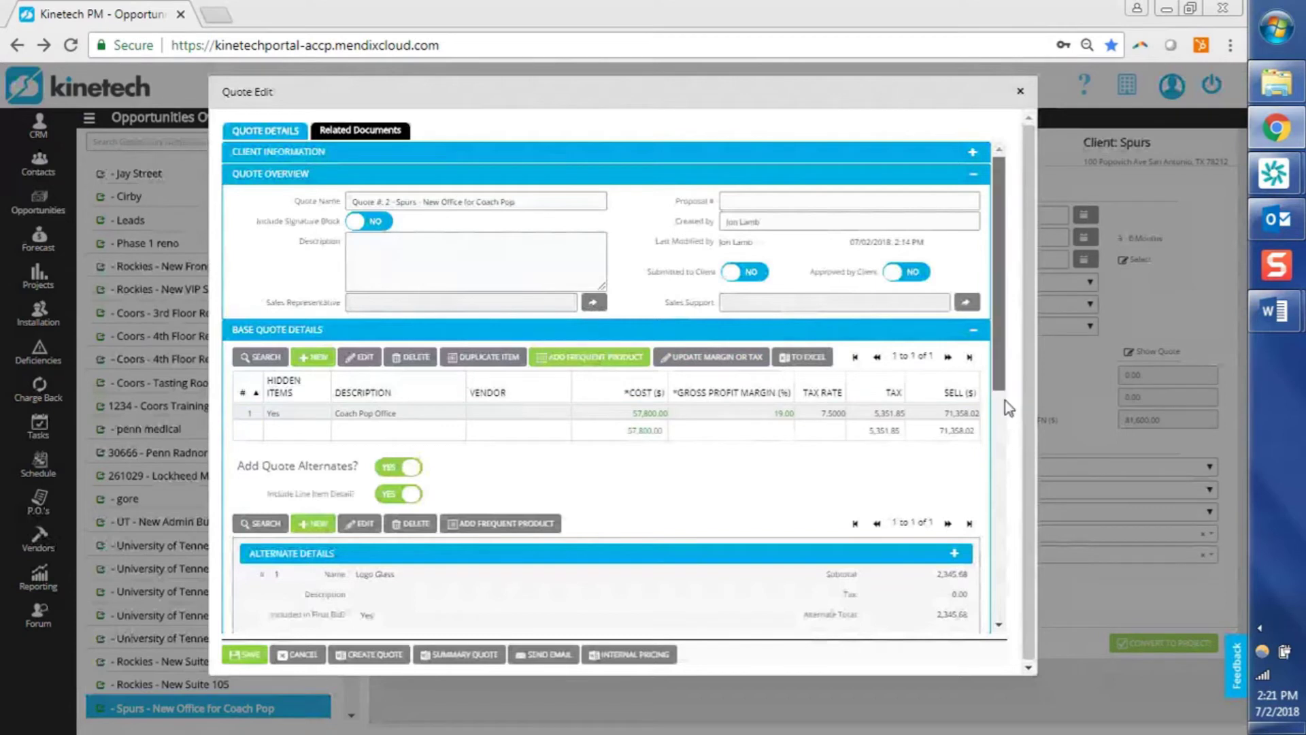
scroll(1006, 400, down, 3)
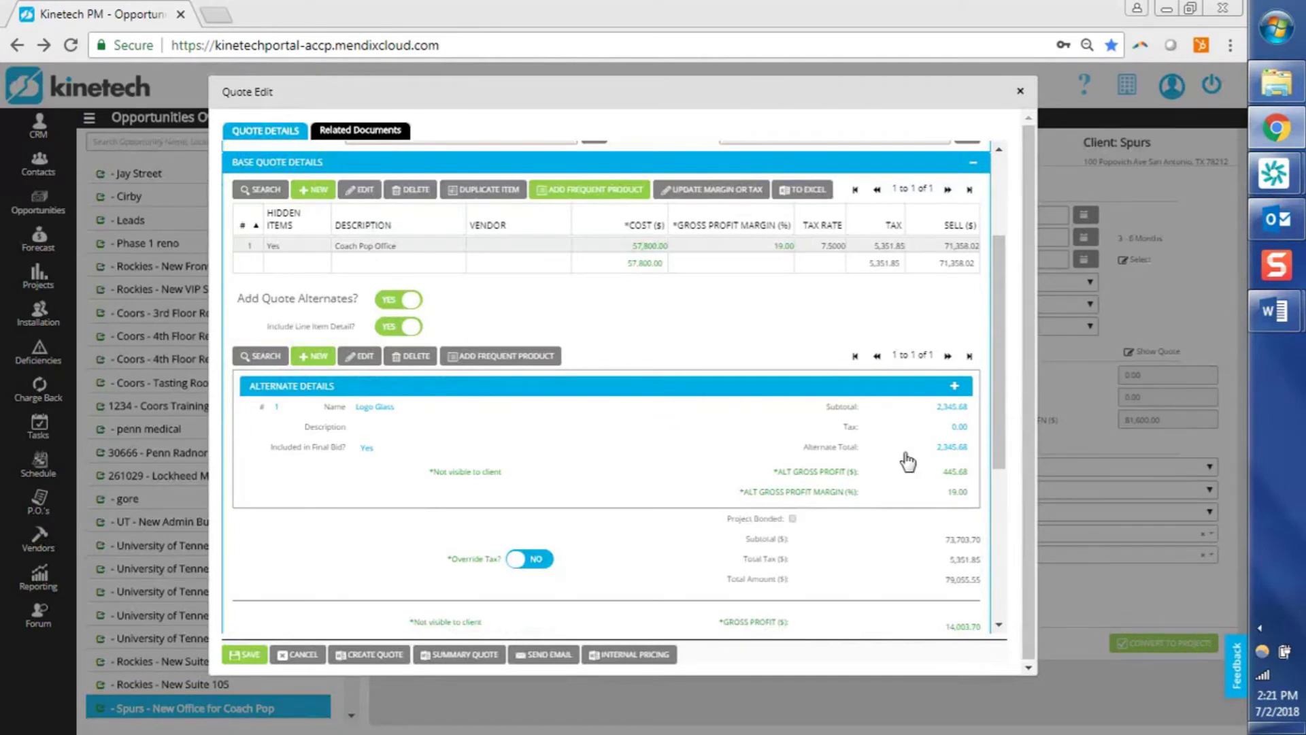
Check the Logo Glass alternate's Upsell Glass item, leaving it non-taxable, and cancel both dialogs
click(873, 476)
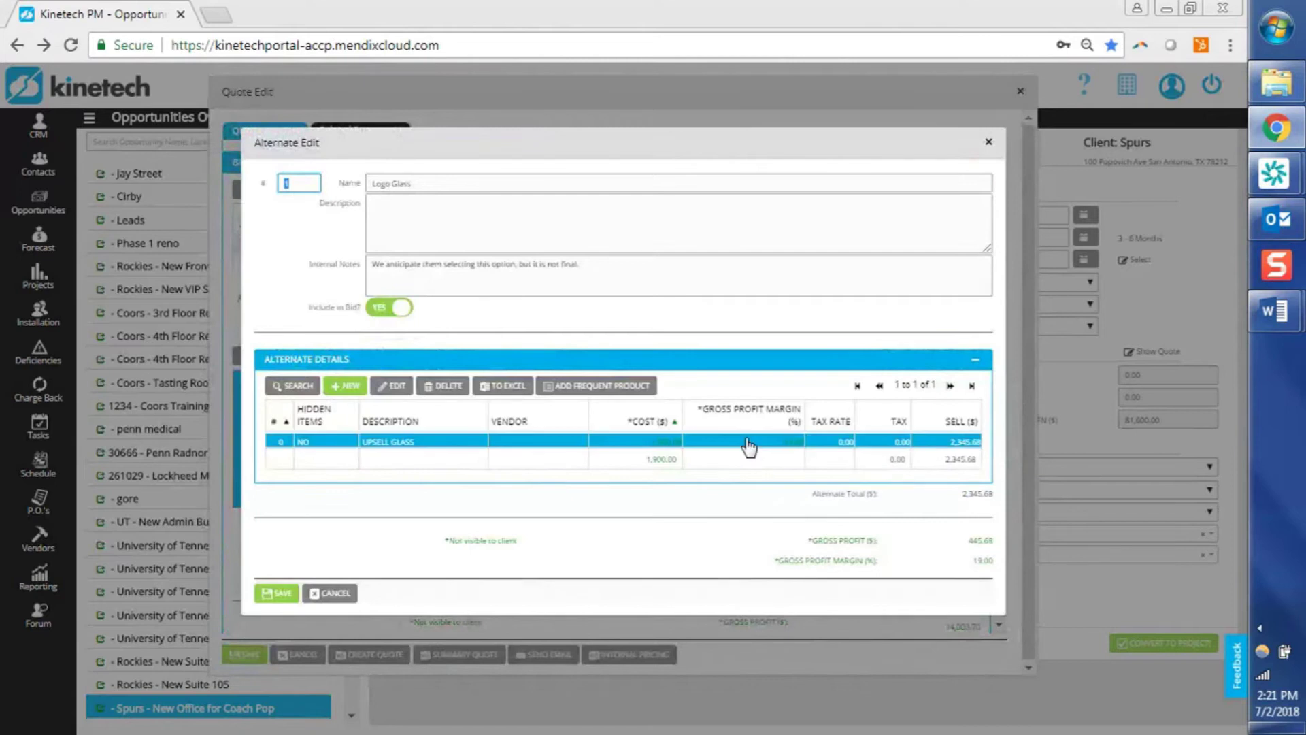
double_click(748, 447)
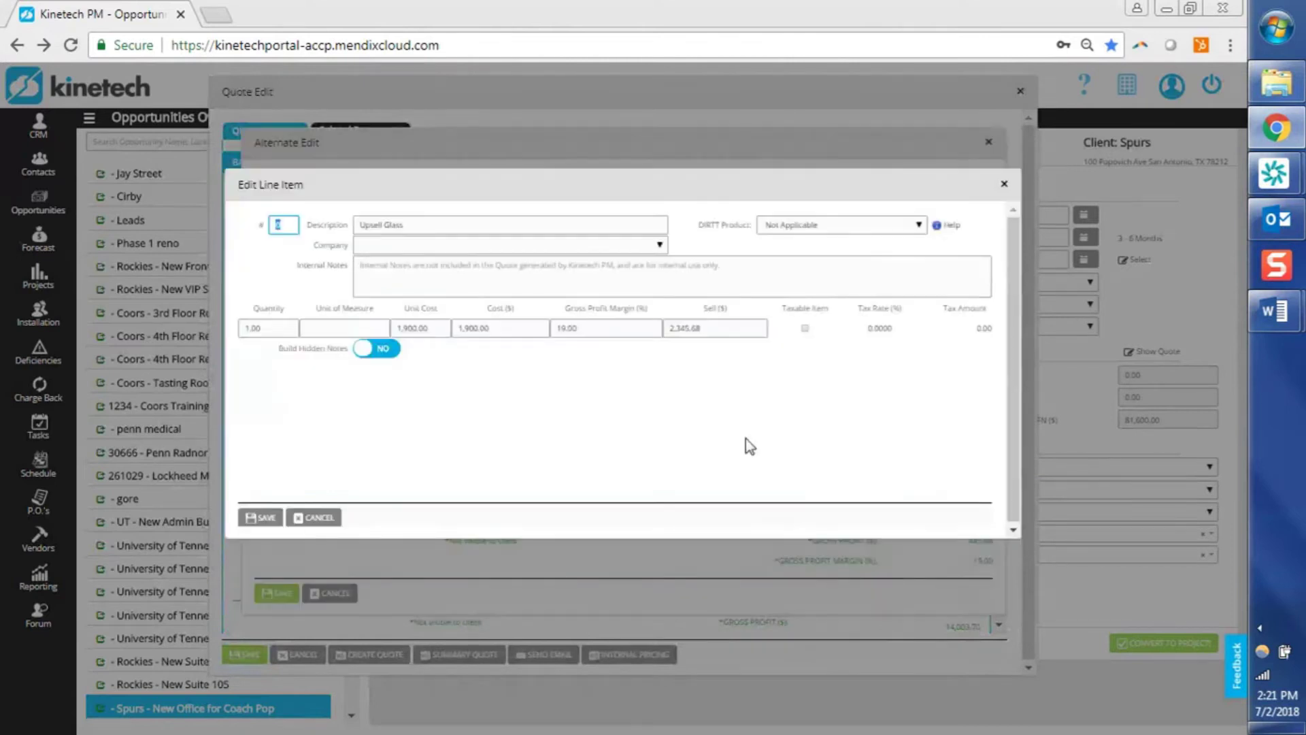
click(804, 328)
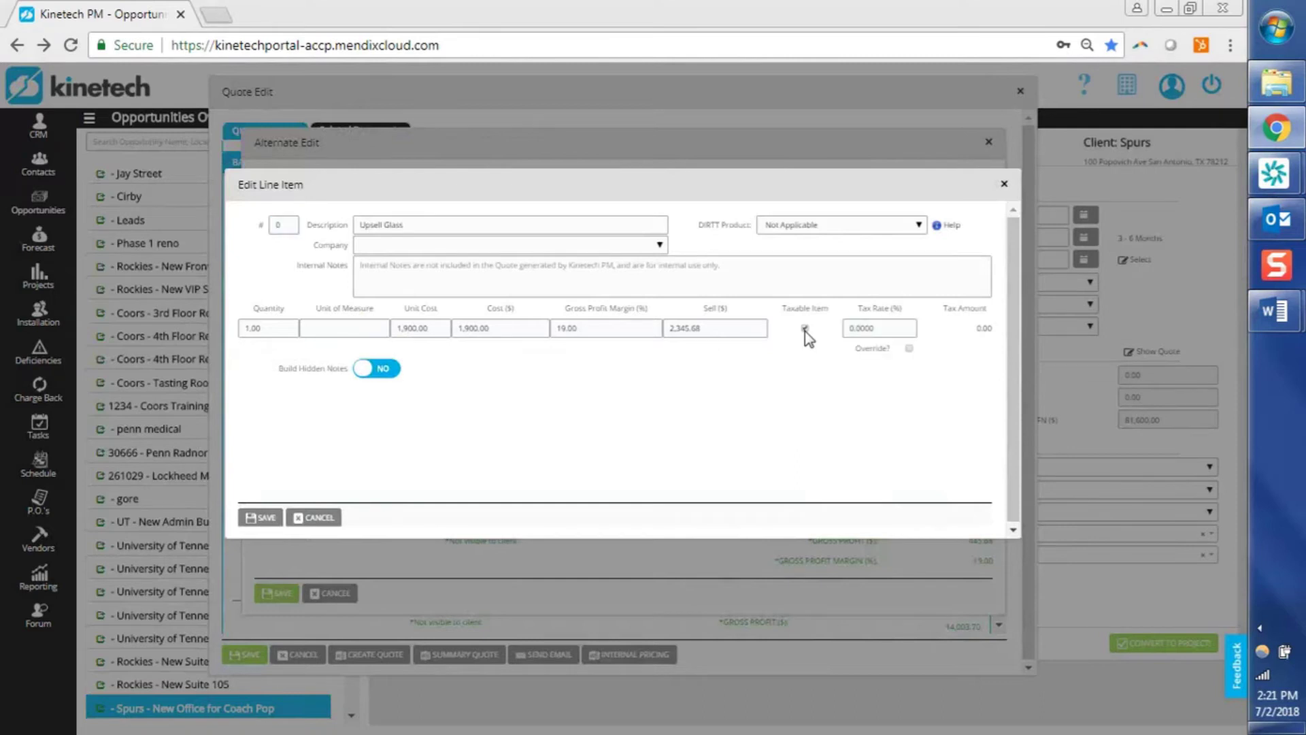
click(805, 328)
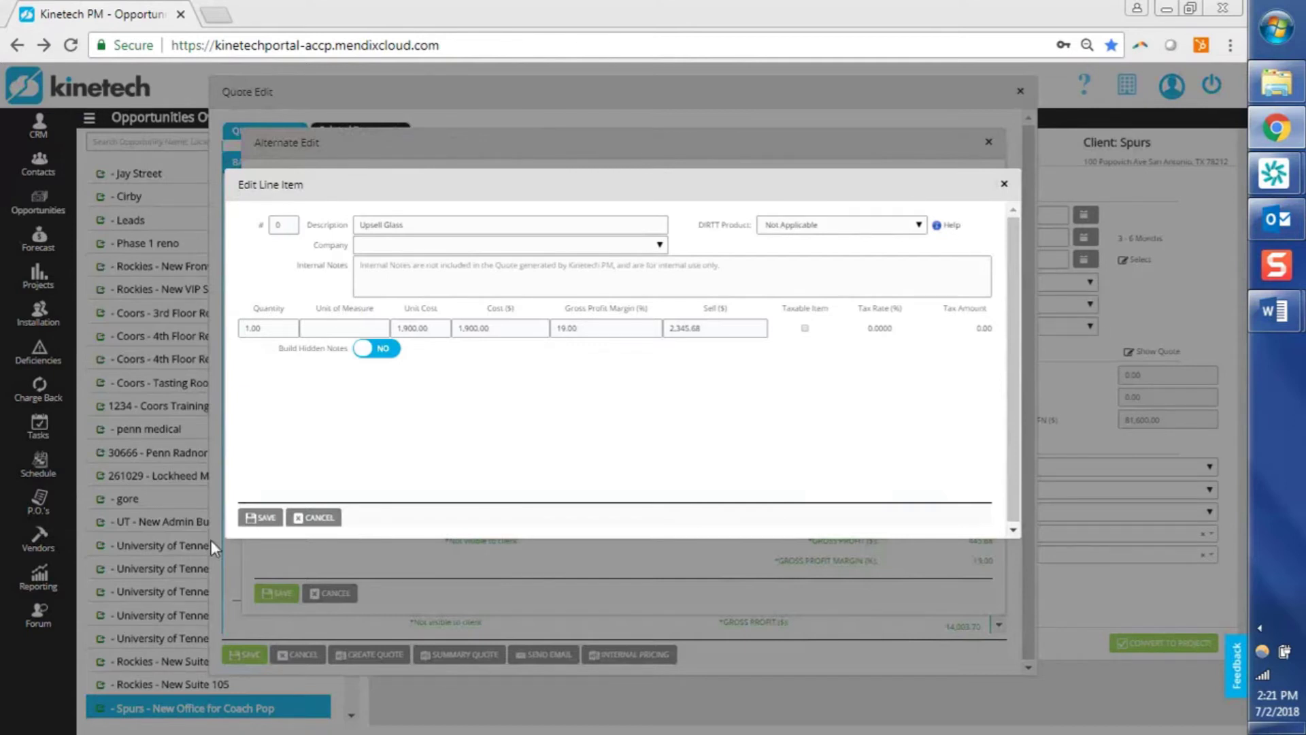
click(323, 519)
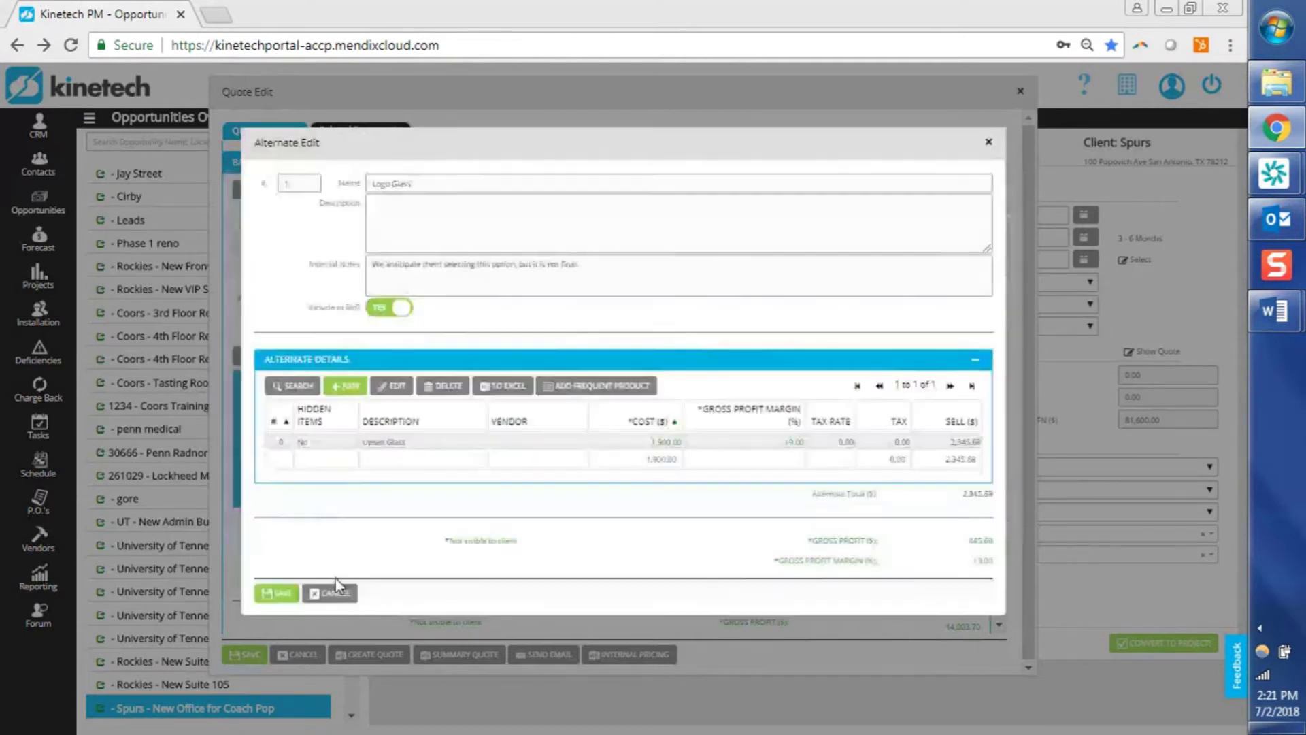
click(332, 594)
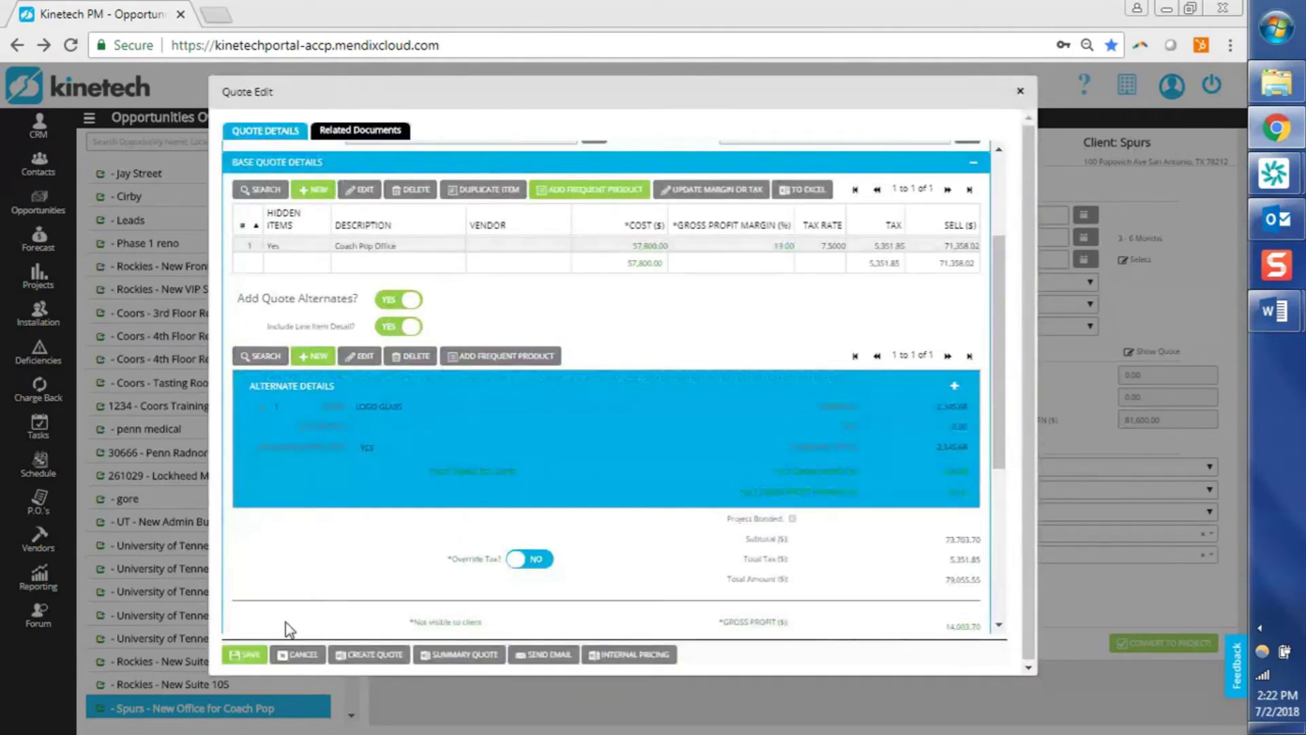
Save and close the quote, then bring the Word training agenda to the front
click(246, 655)
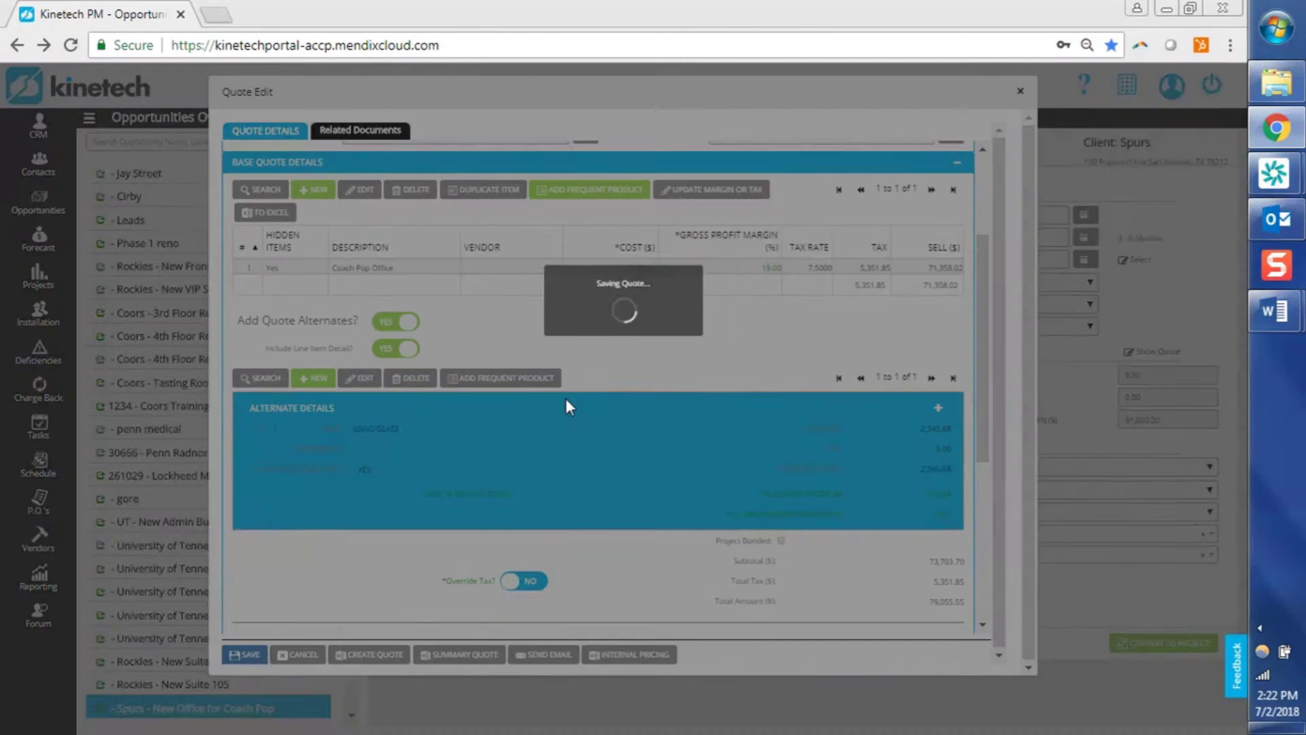
key(alt+Tab)
key(alt+Tab)
key(Tab)
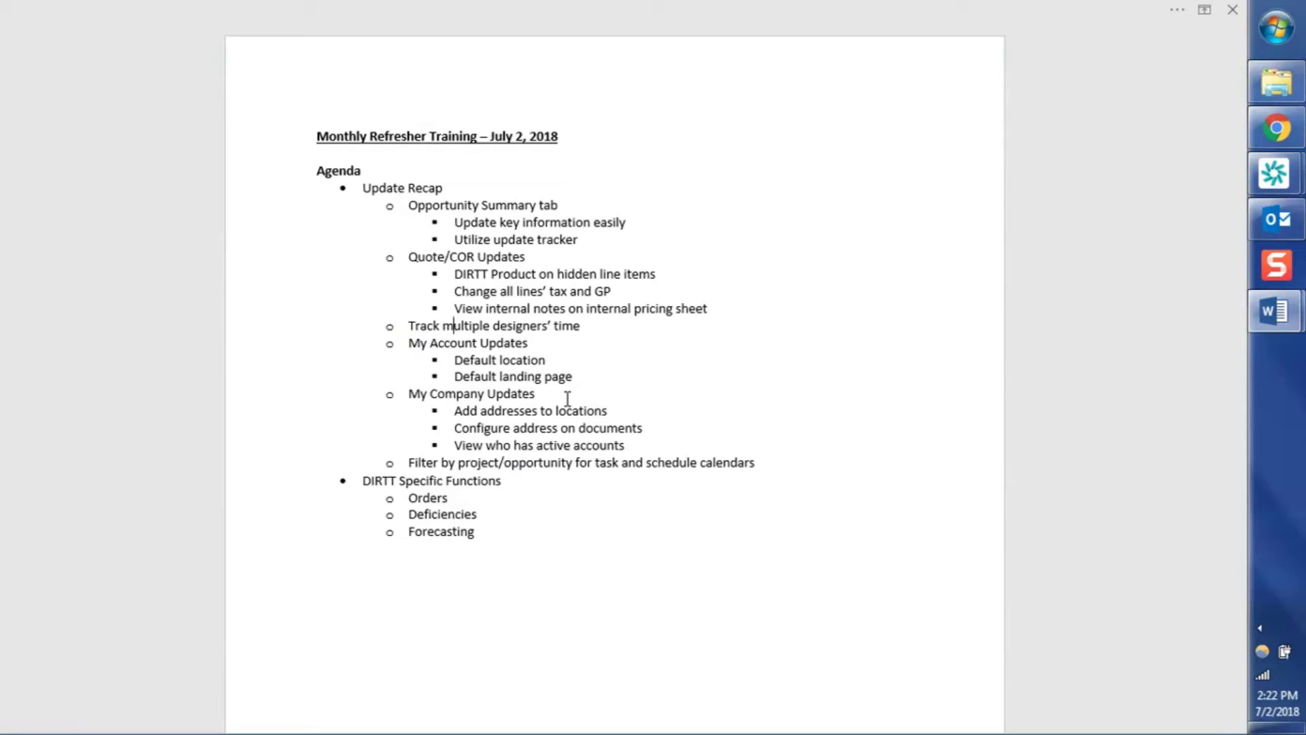
Switch from the Word agenda back to the Spurs opportunity summary in Kinetech PM
key(alt+Tab)
key(alt+Tab)
key(alt+Tab)
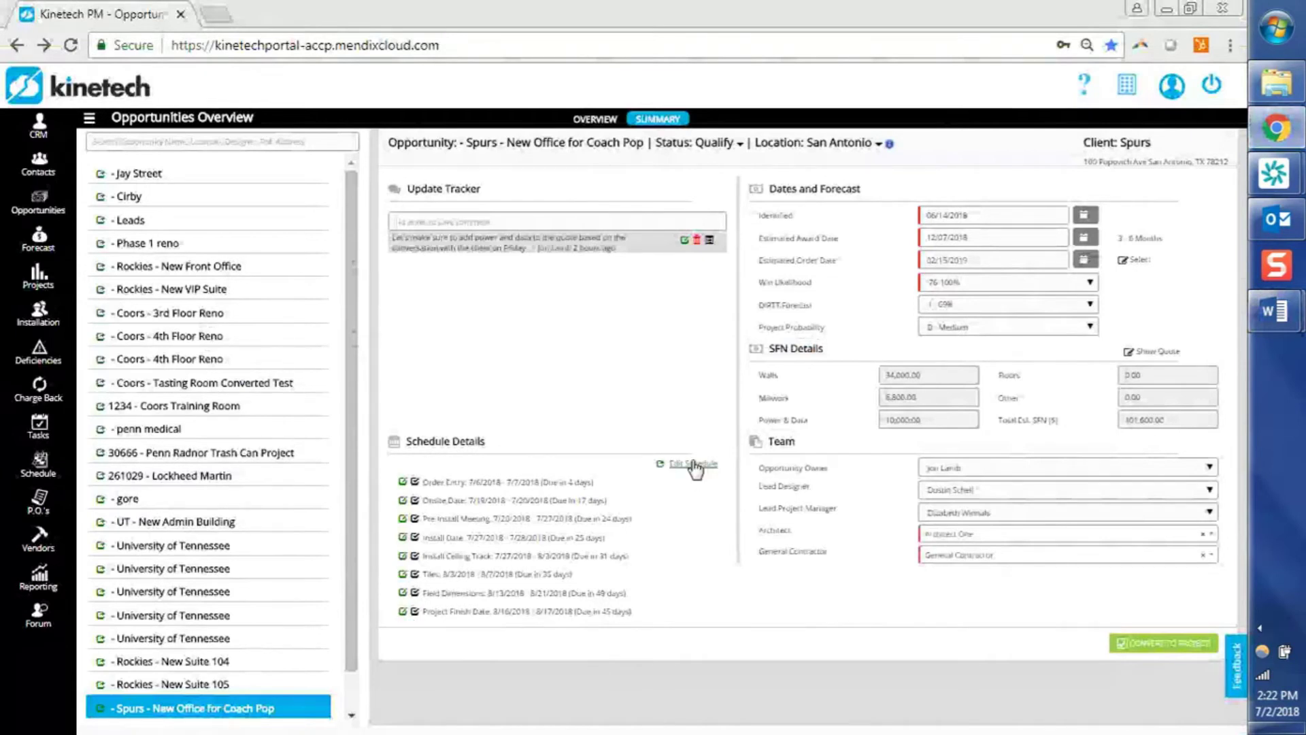
Open the Spurs opportunity's full editor and view its design hours on the DESIGN tab
click(104, 713)
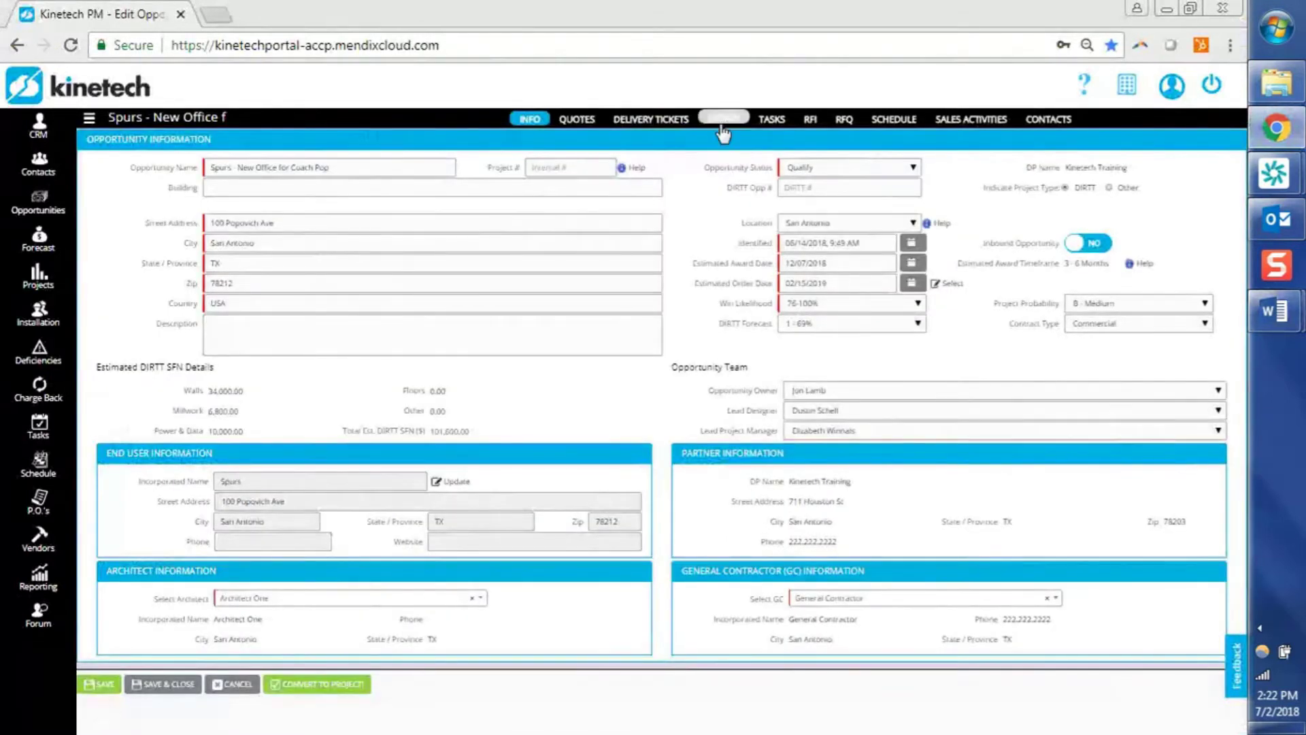
click(723, 129)
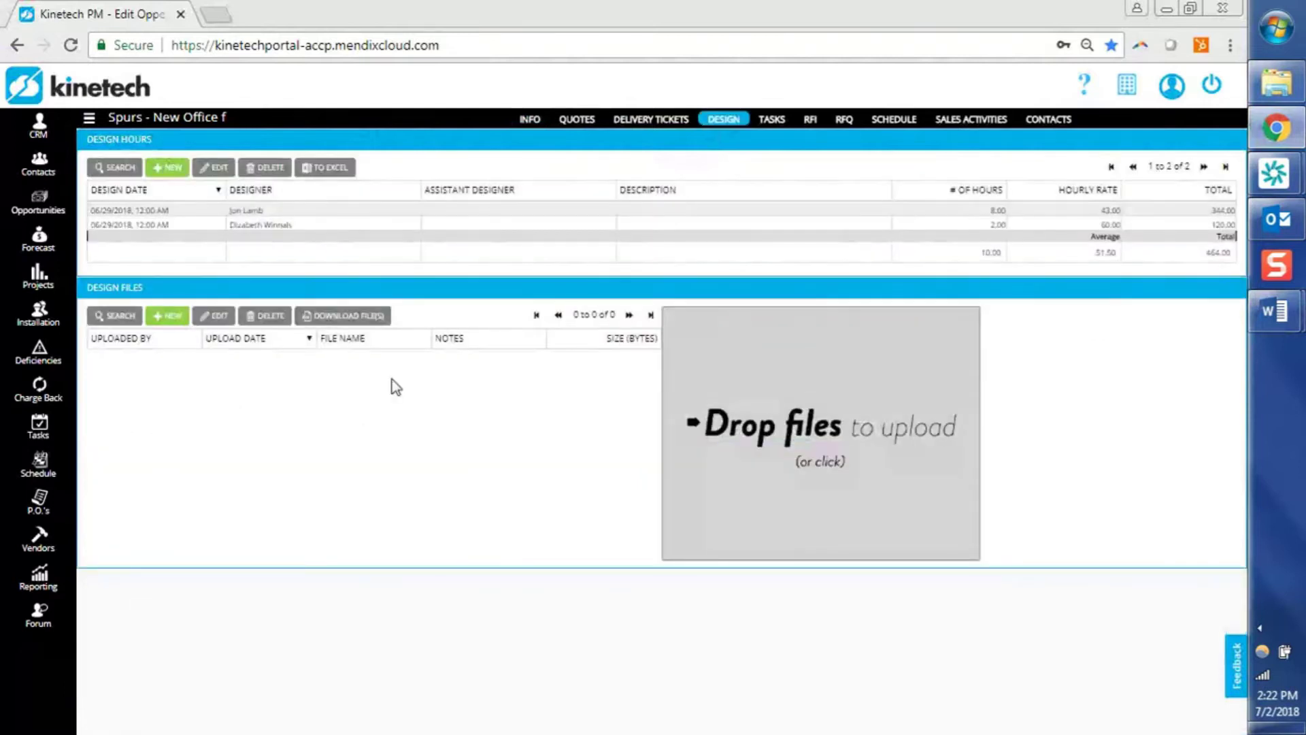
click(326, 226)
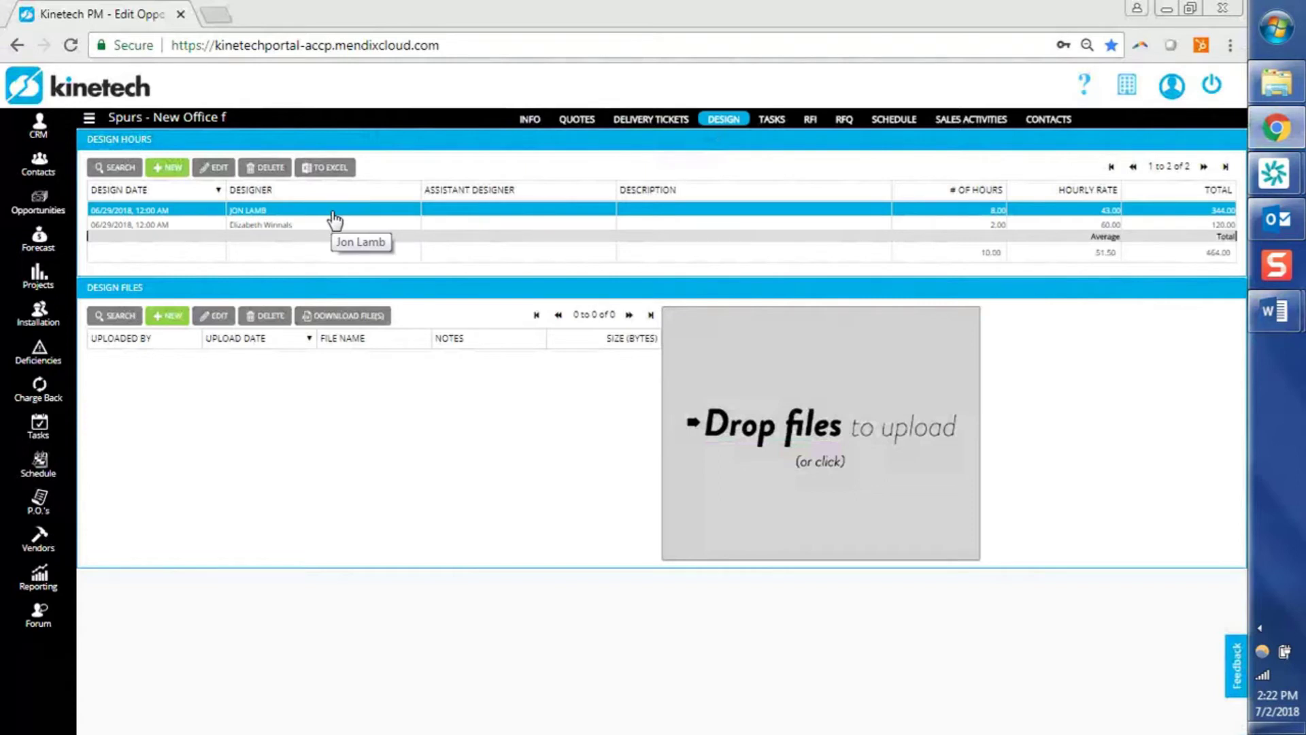
Add a design hours entry for a Designer: 8 hours at 43.00 per hour, totalling 344.00
click(175, 168)
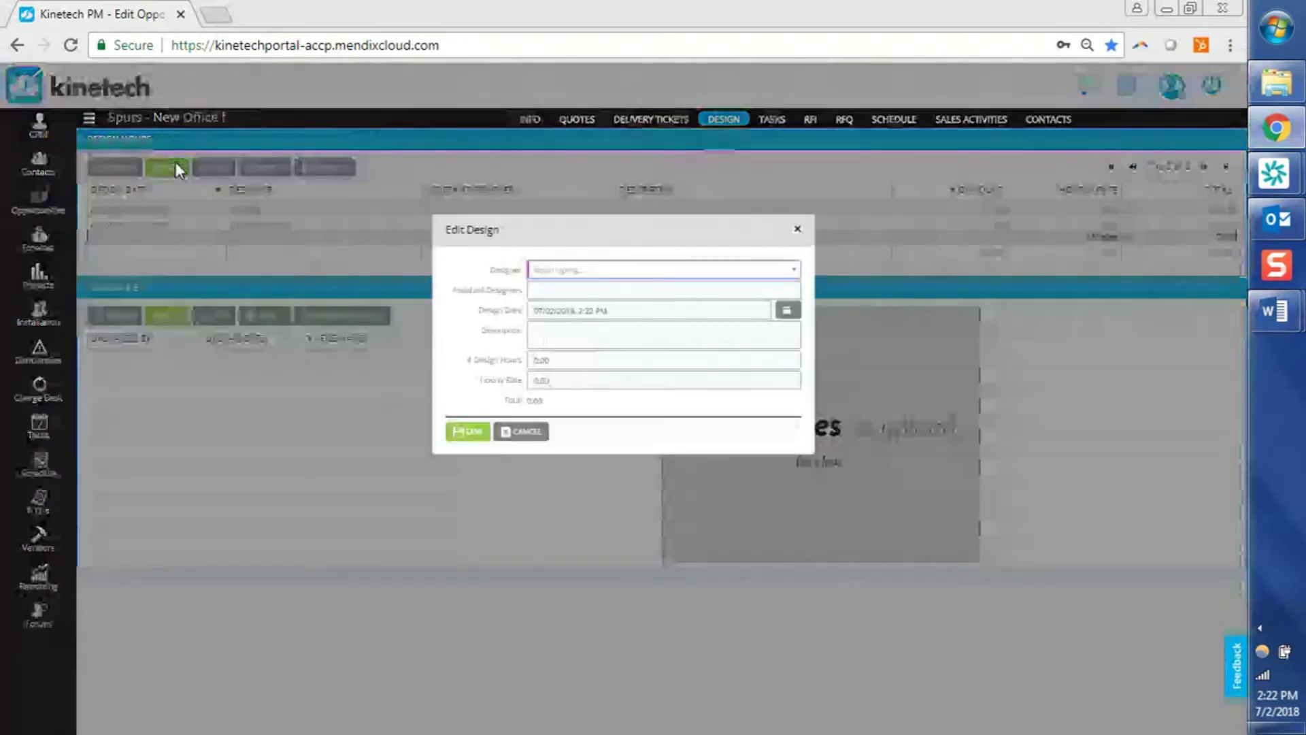
click(564, 272)
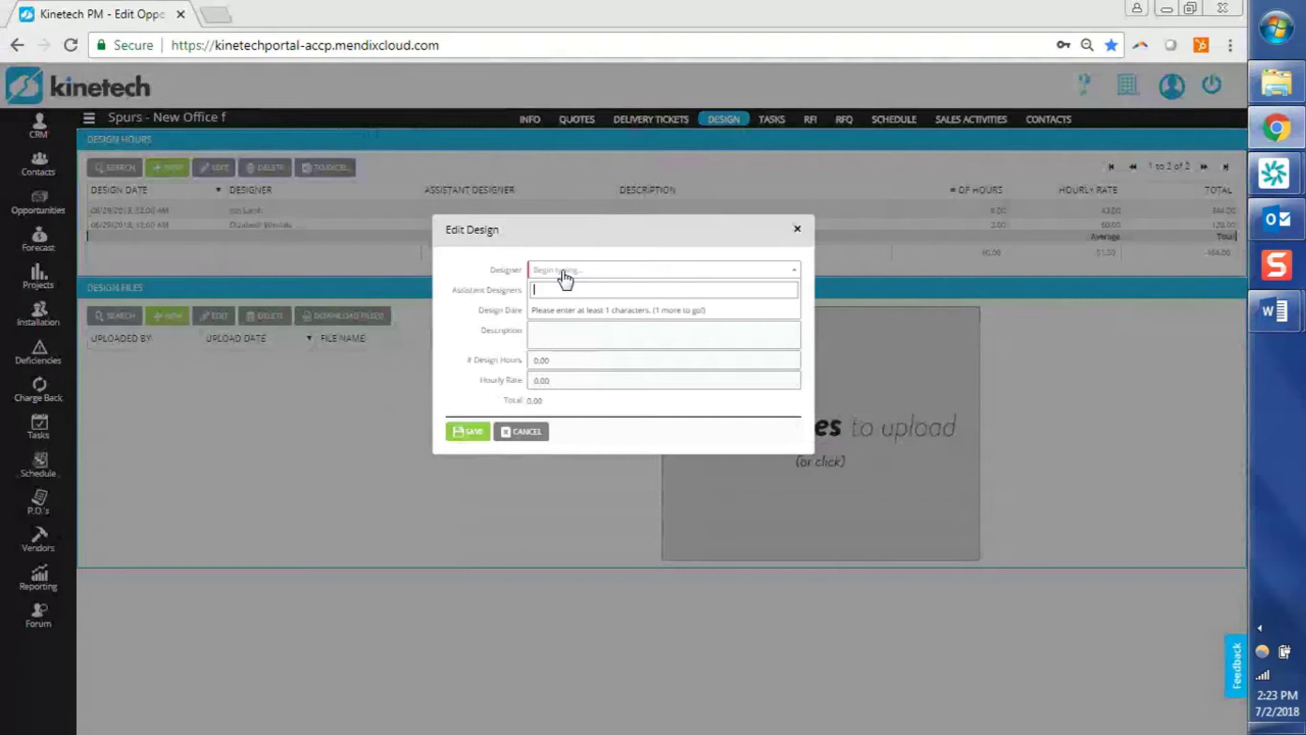
text(a)
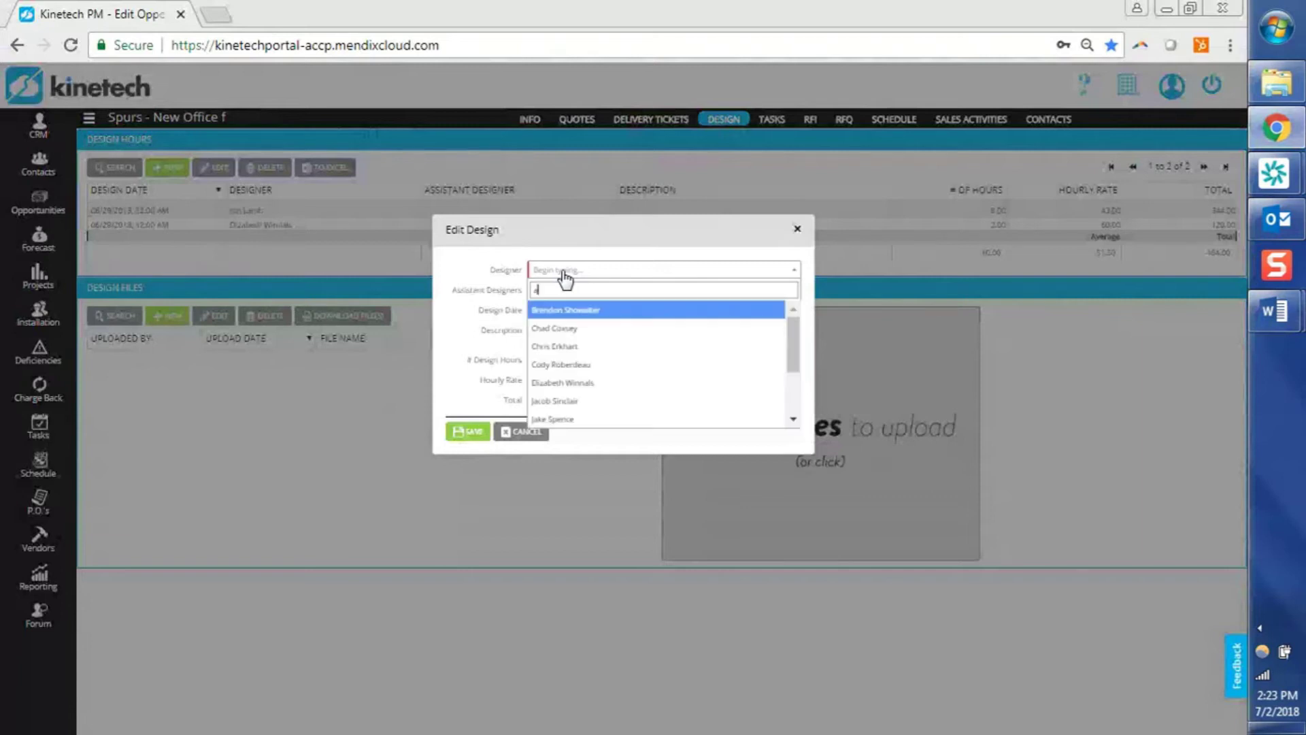
click(616, 366)
click(573, 361)
text(8)
key(Tab)
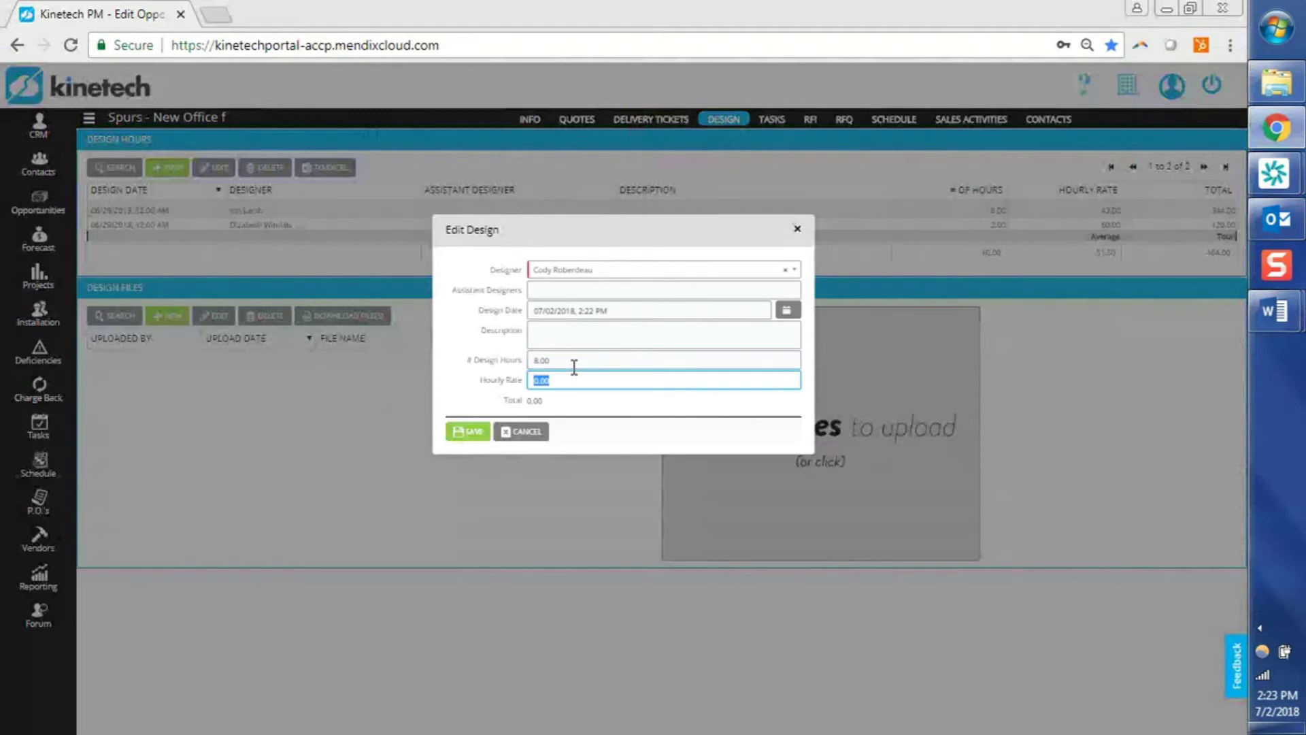
text(43)
key(Tab)
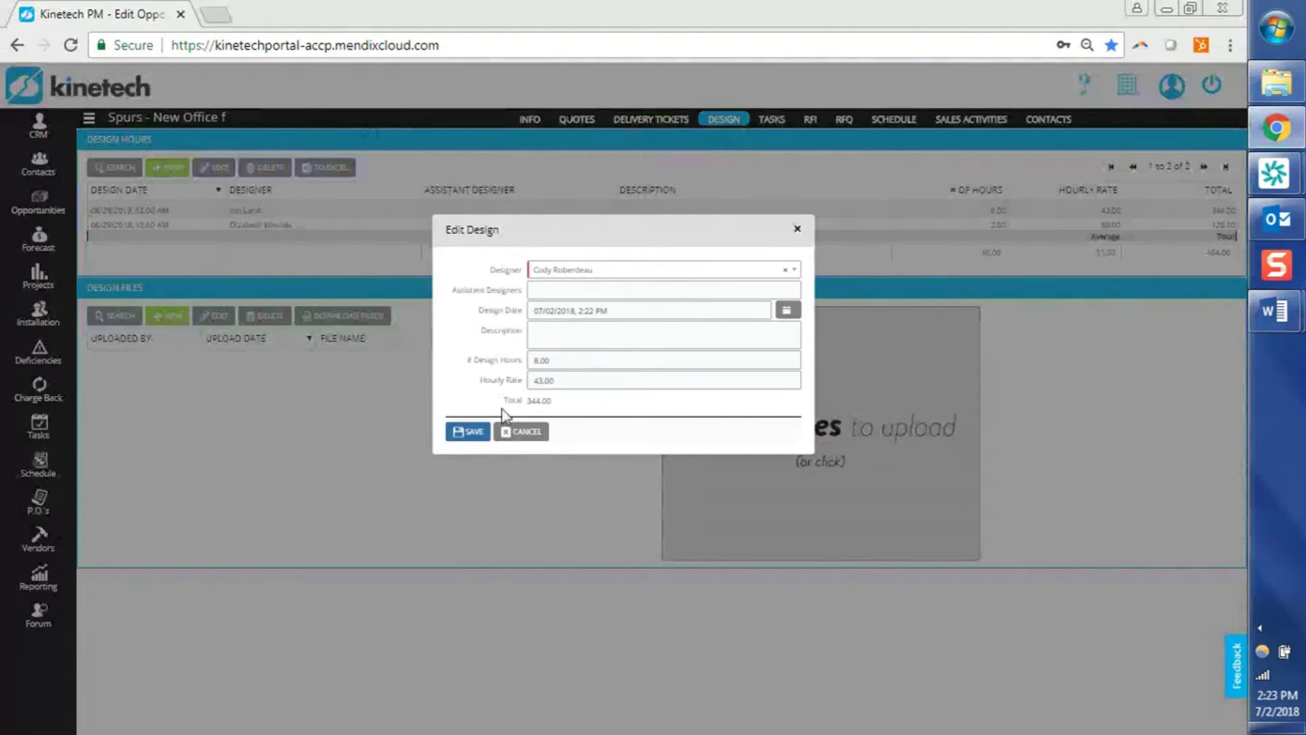
click(458, 435)
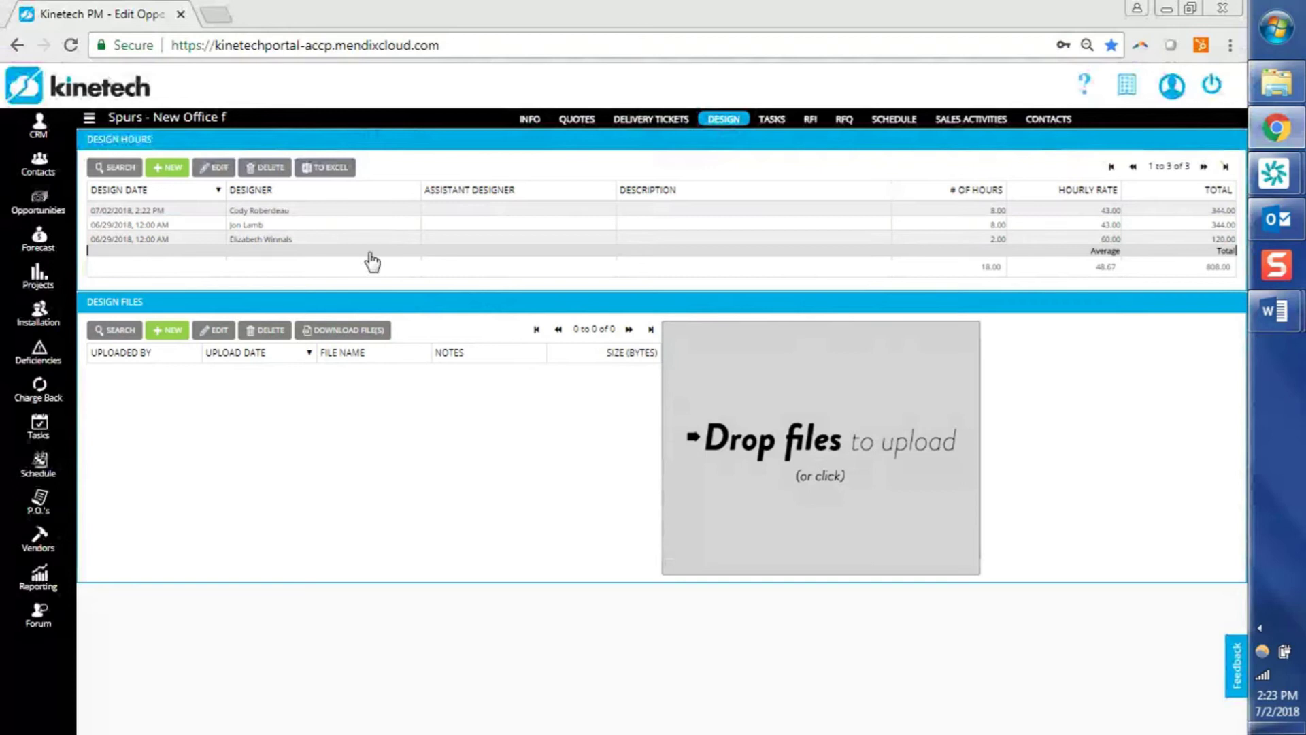
Check the newly added design hours entry and return to the opportunity INFO form
click(353, 224)
click(354, 213)
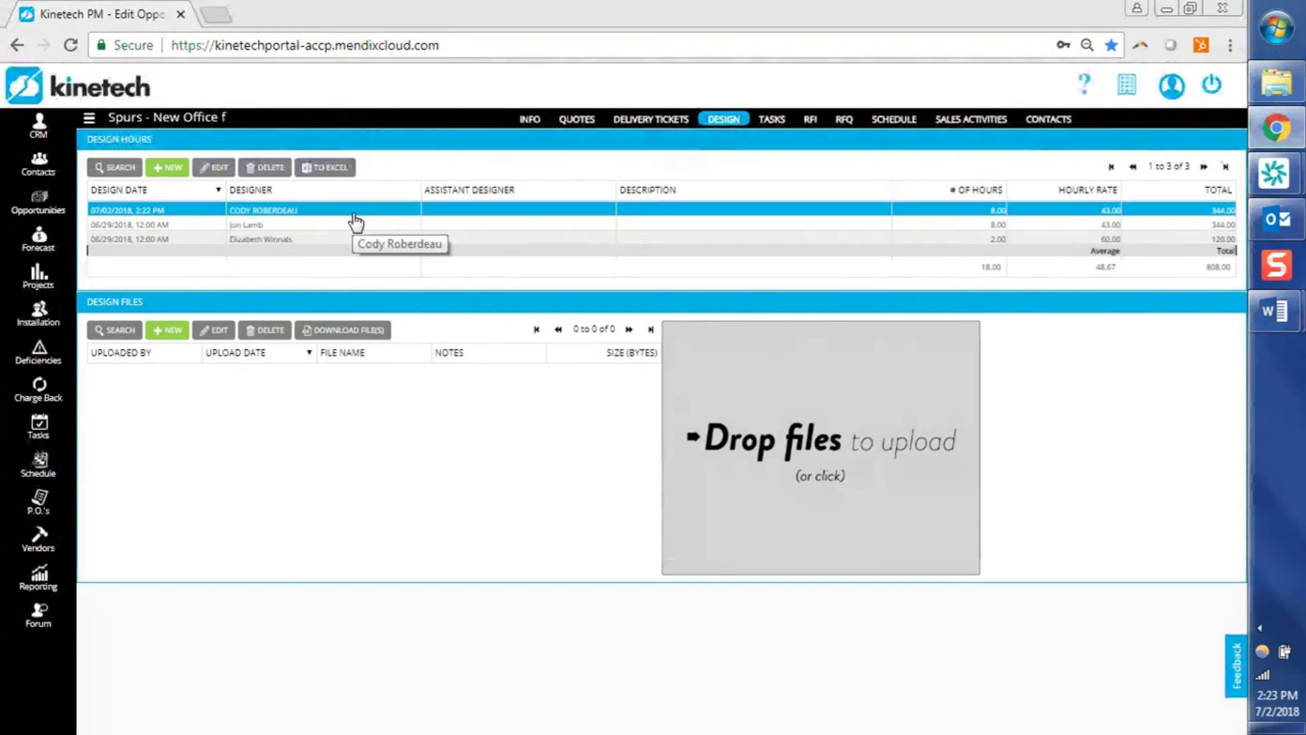
click(529, 120)
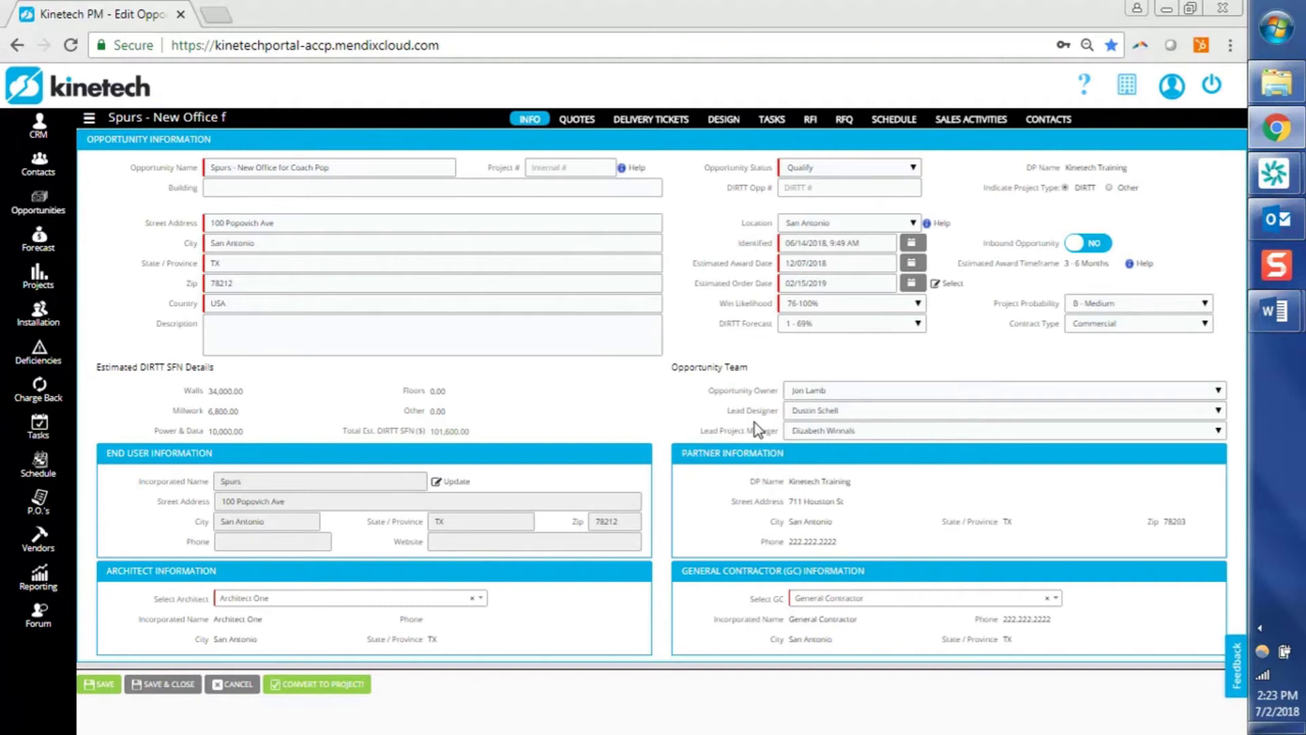
key(alt+Tab)
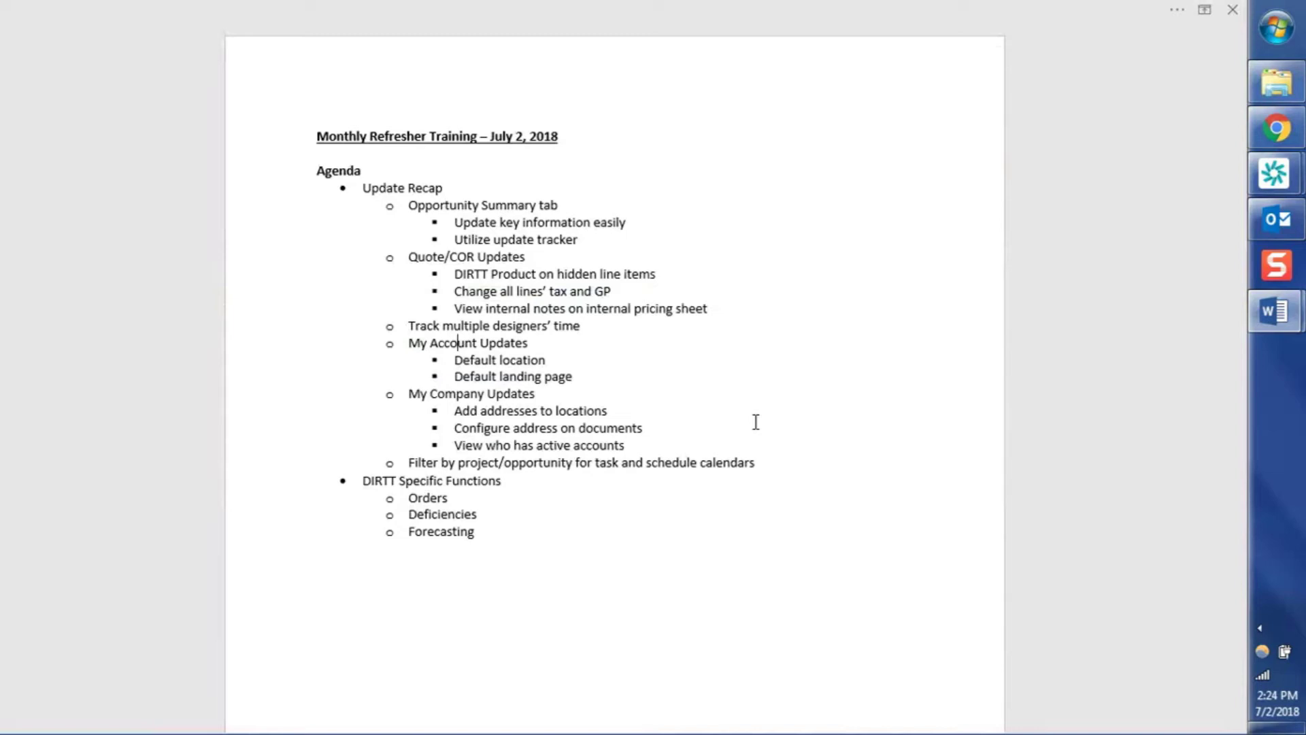
key(alt+Tab)
key(alt+Tab)
key(alt+Tab)
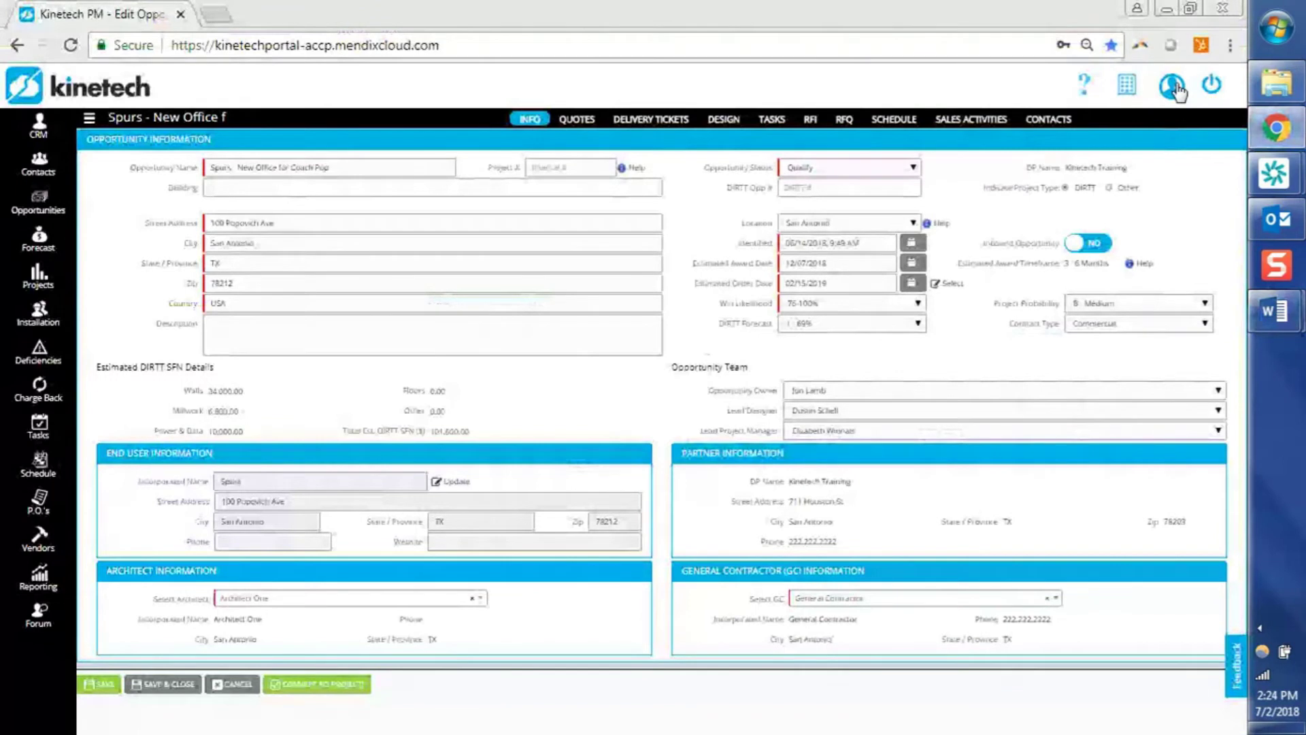
click(1173, 86)
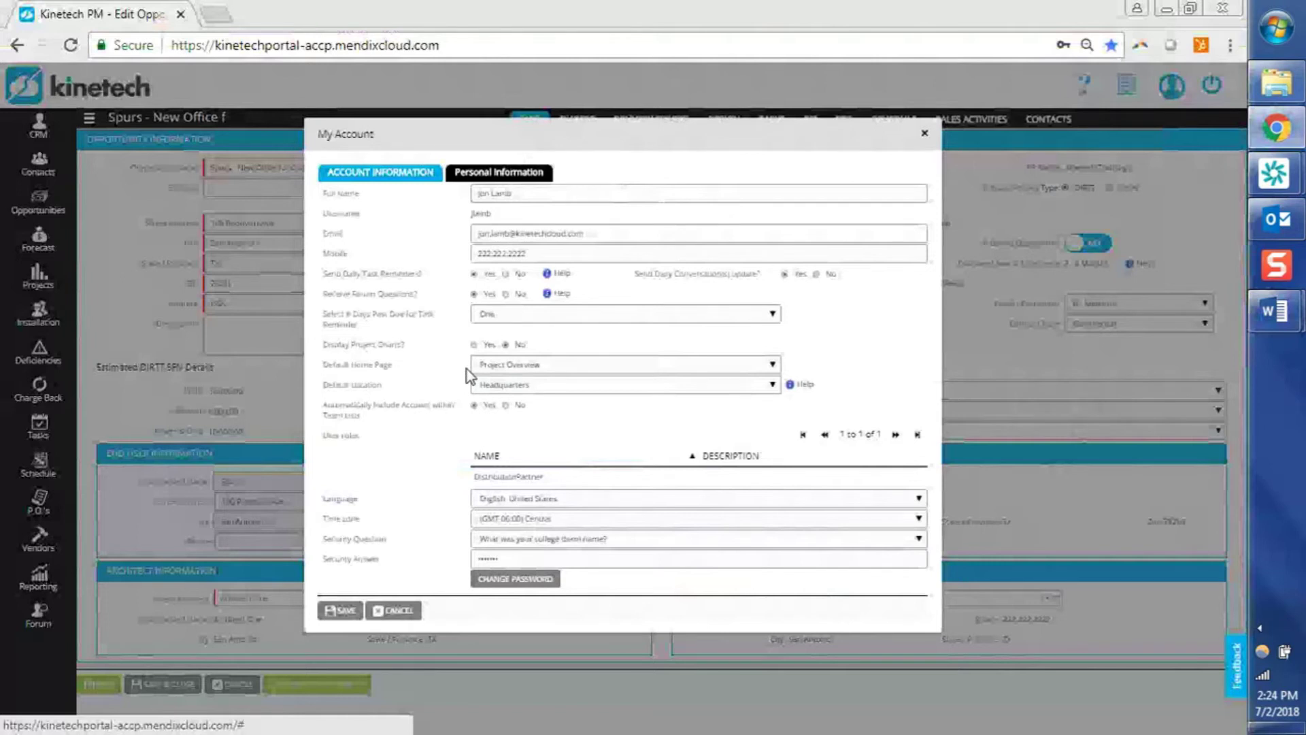
click(531, 366)
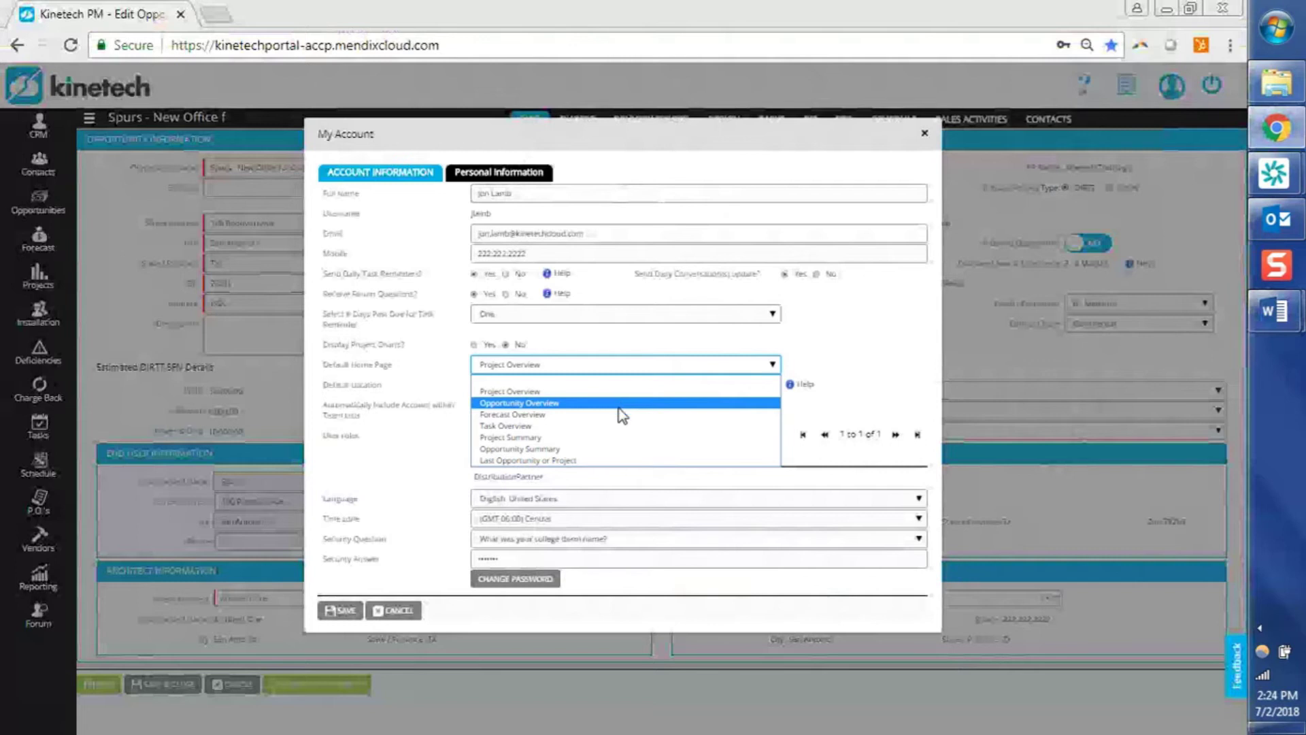
click(597, 462)
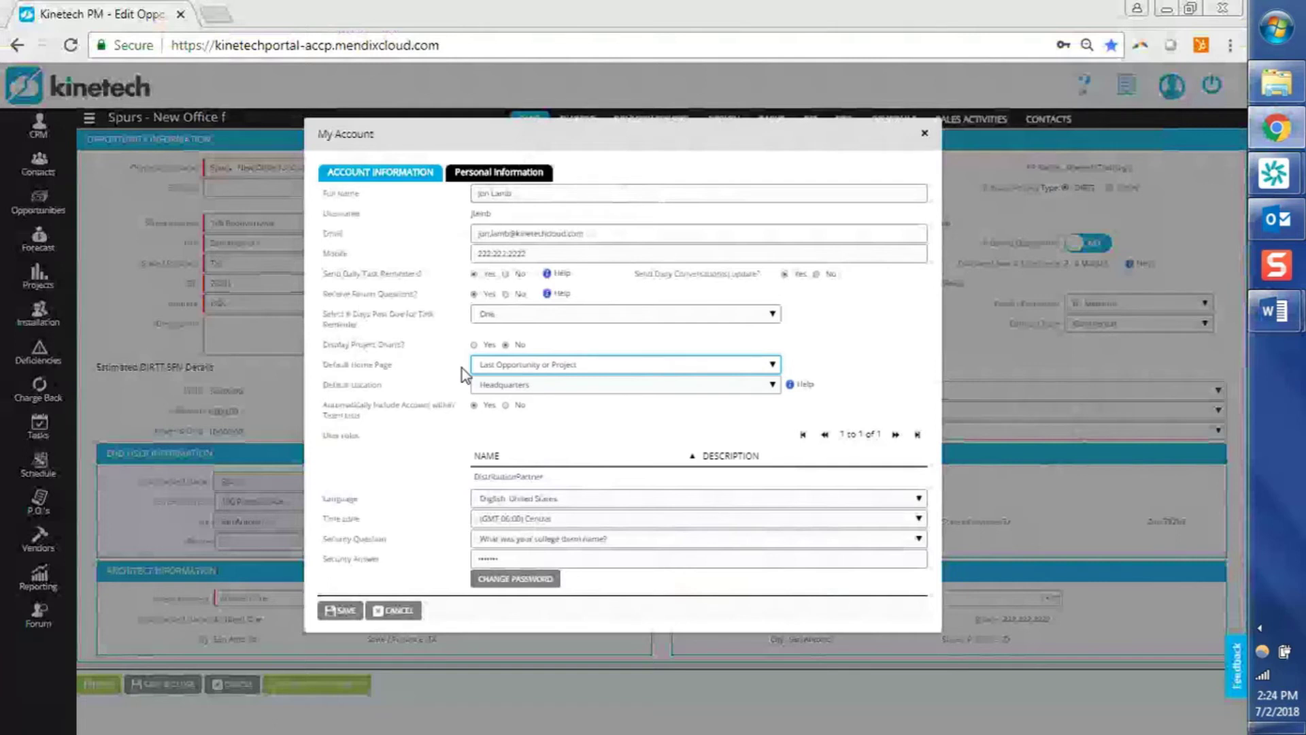
drag(552, 143, 552, 164)
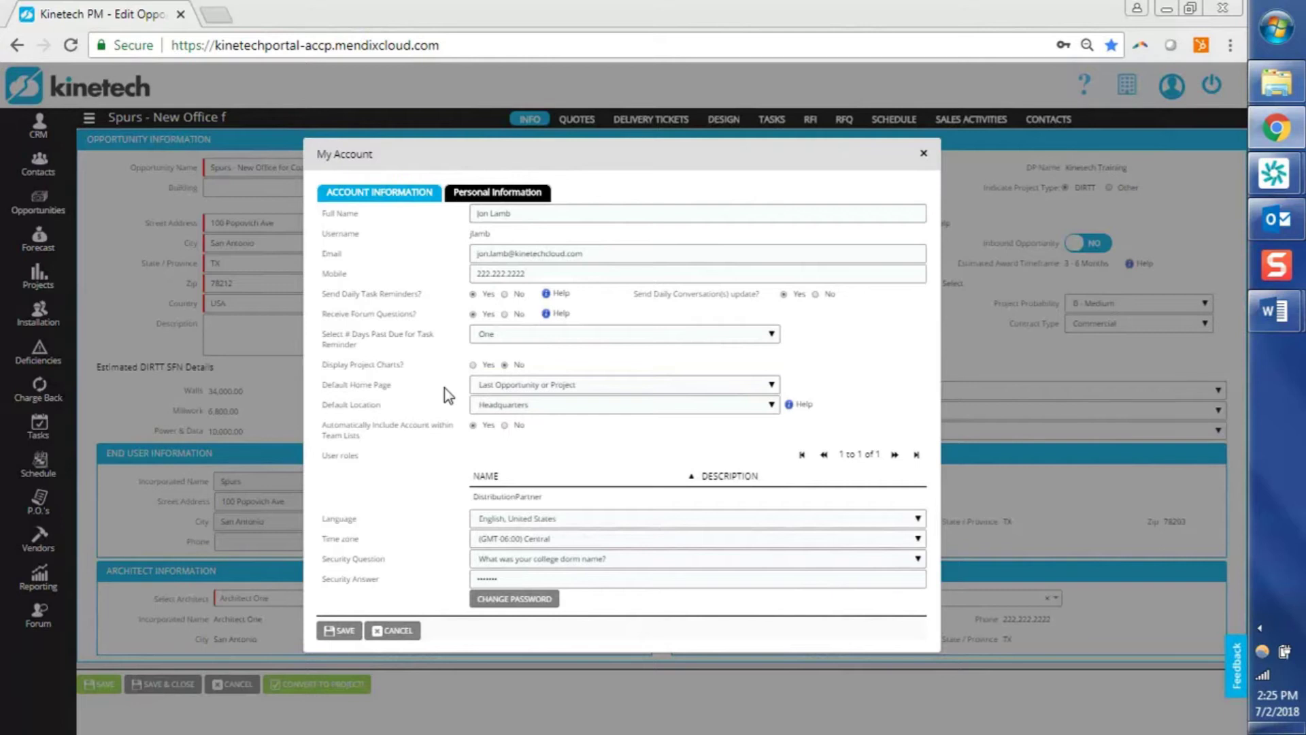
Choose San Antonio as the Default Location in My Account and save the settings
click(534, 404)
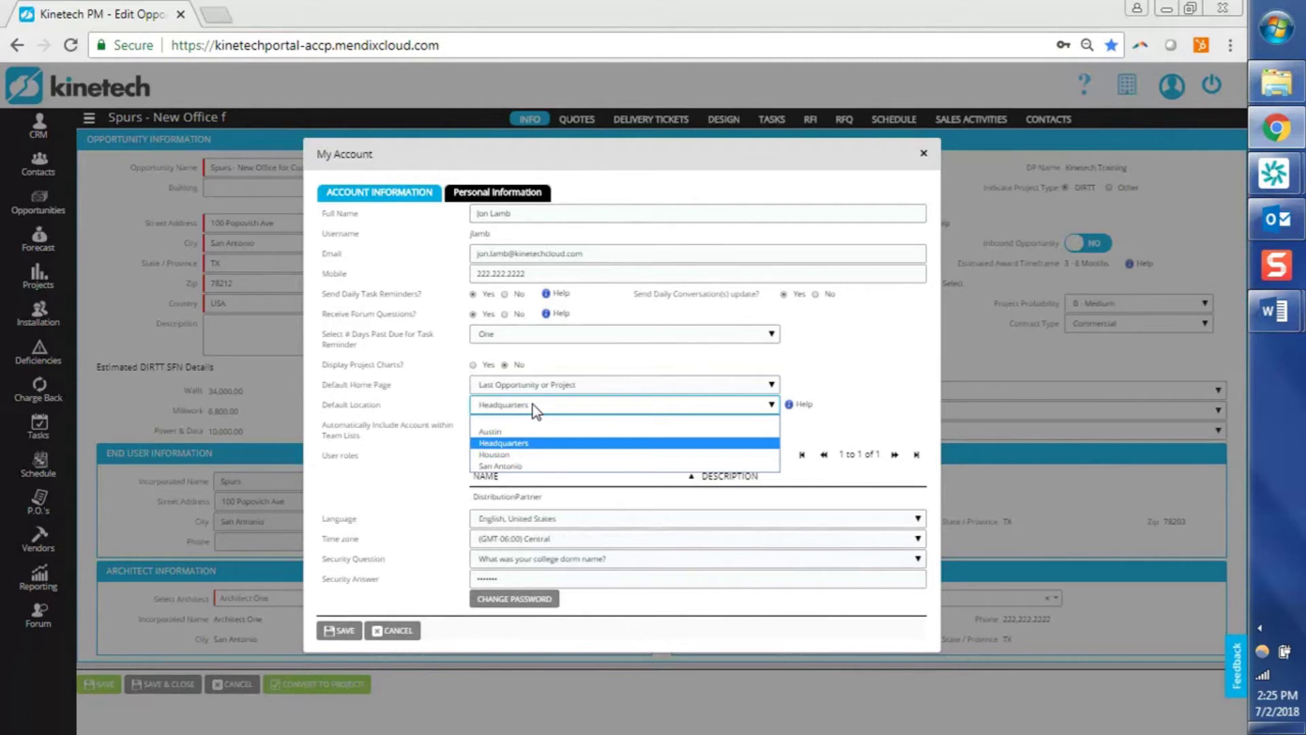
click(521, 467)
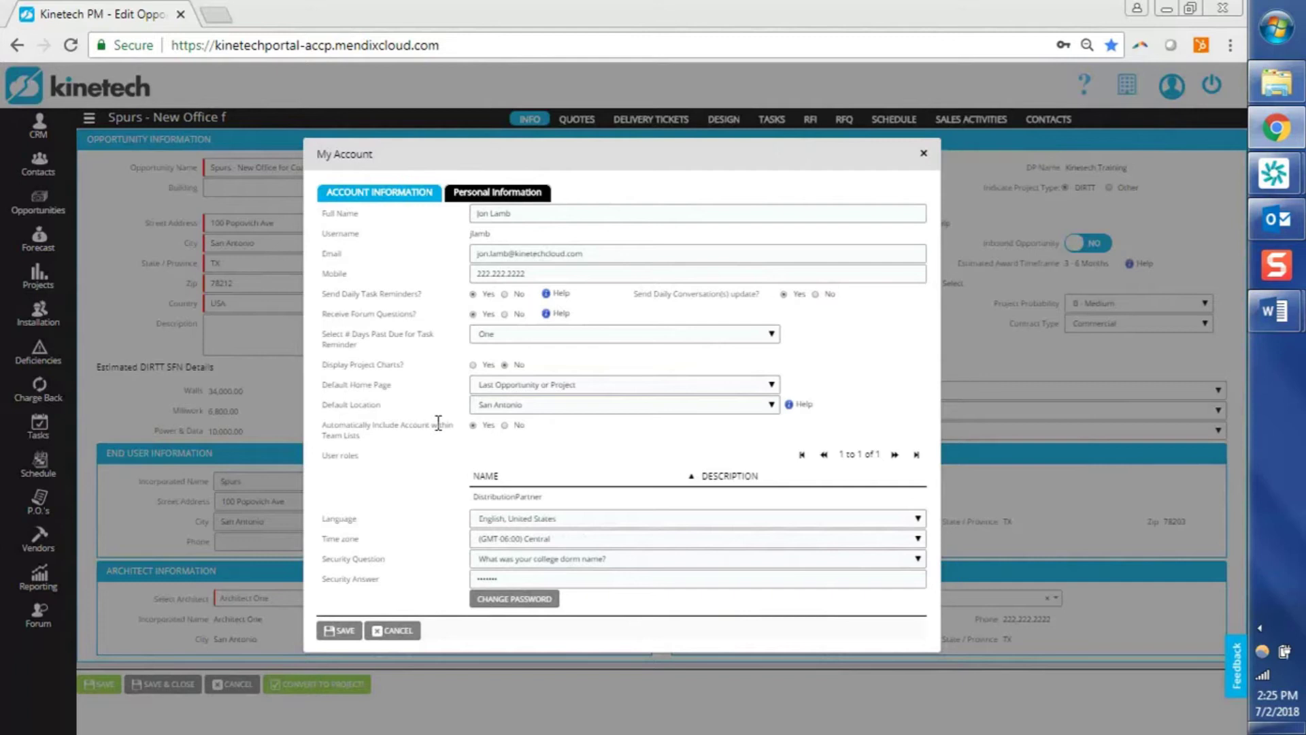
click(340, 631)
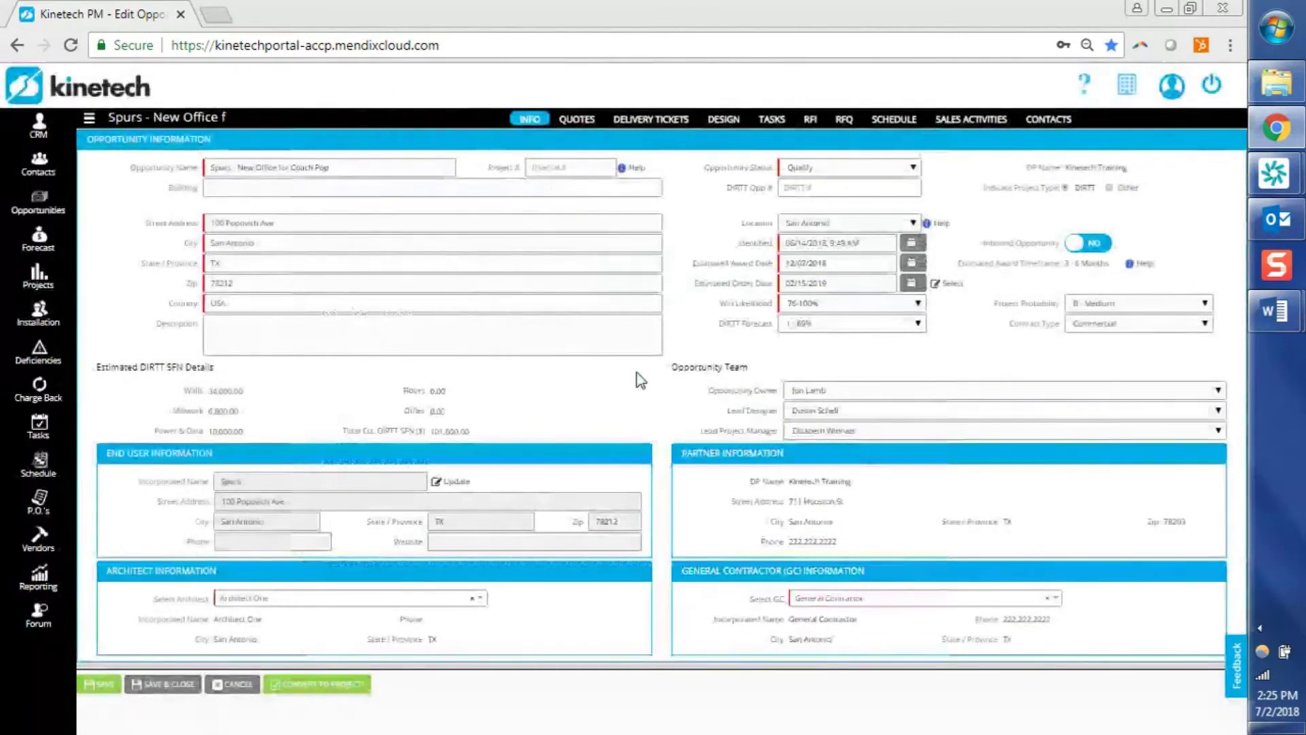
Log out, then sign back in by entering the username and account password
click(1214, 95)
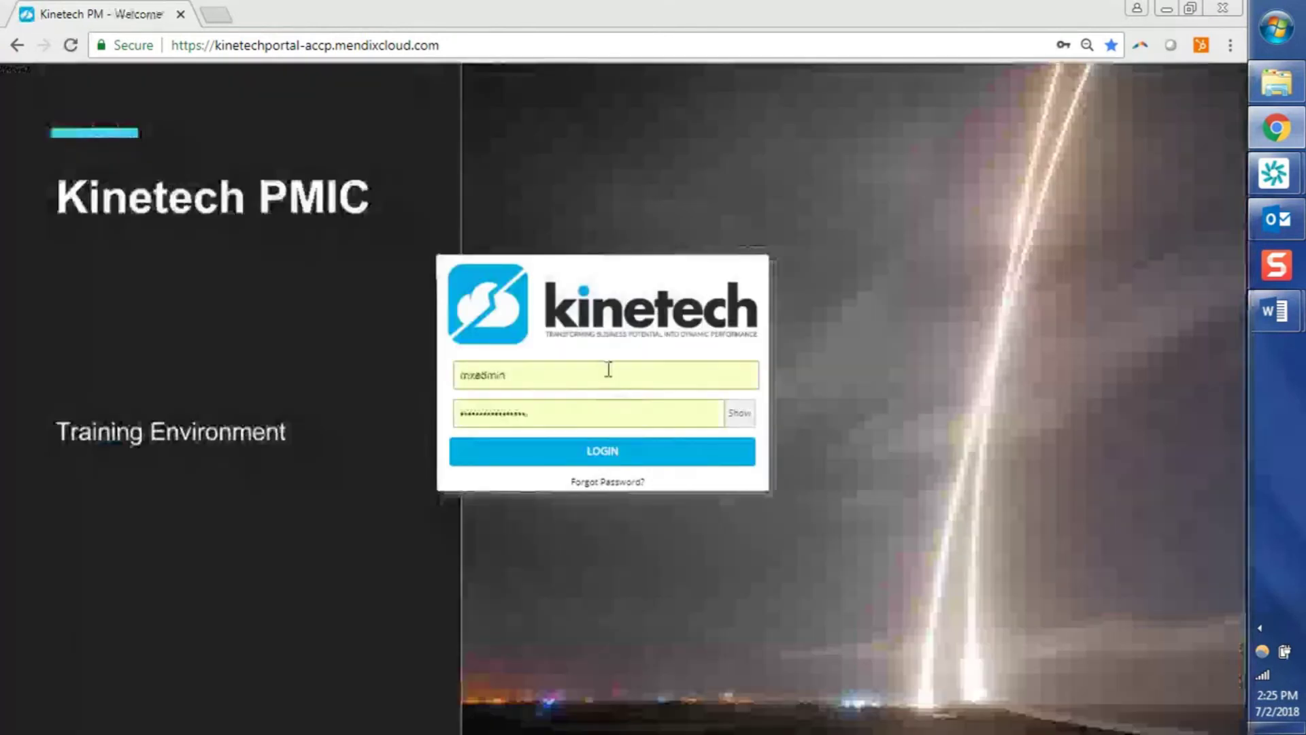
double_click(609, 369)
text(jlamb)
key(Tab)
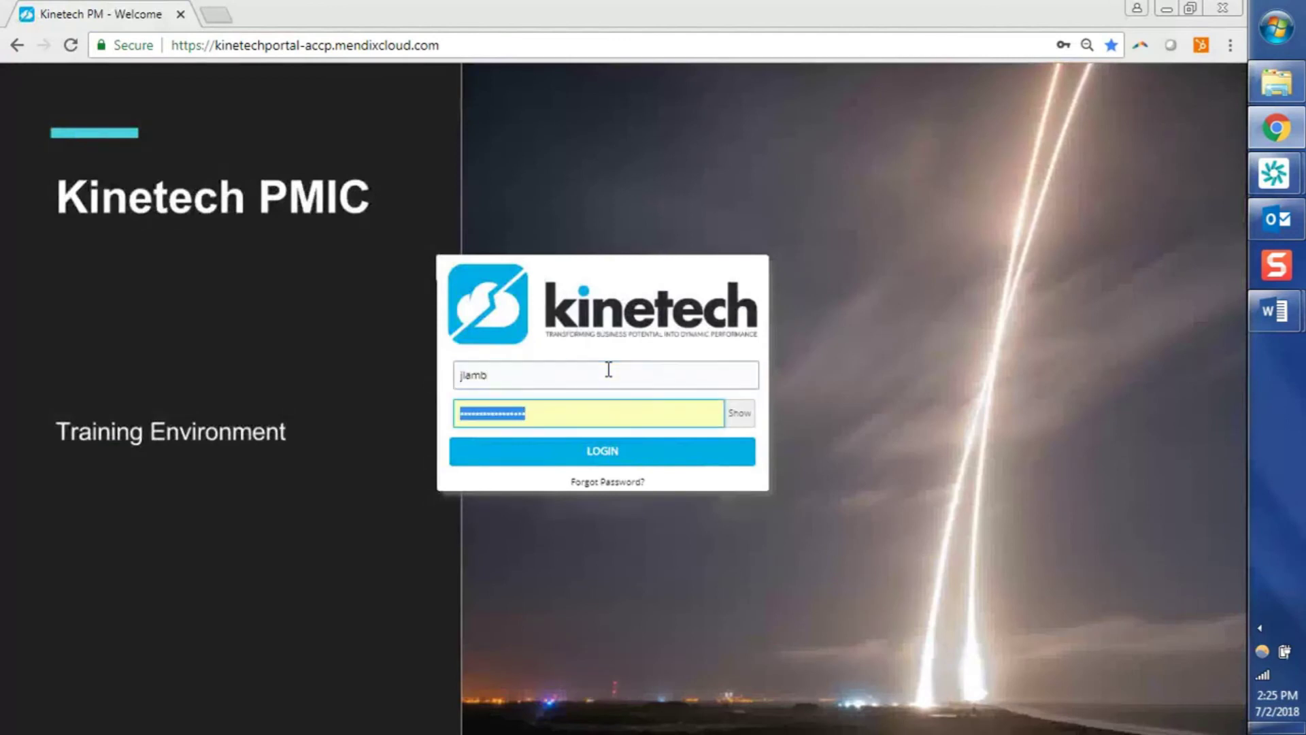
text(••••••••••)
key(Return)
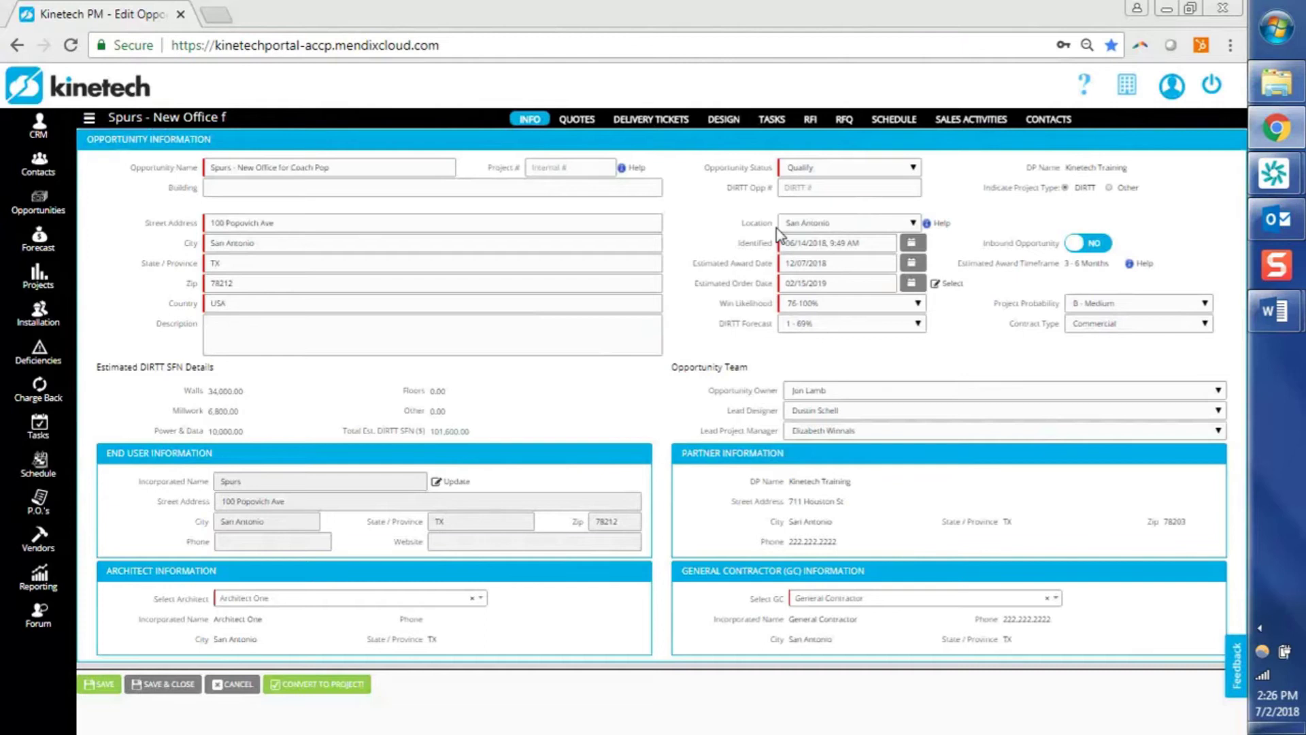
key(alt+Tab)
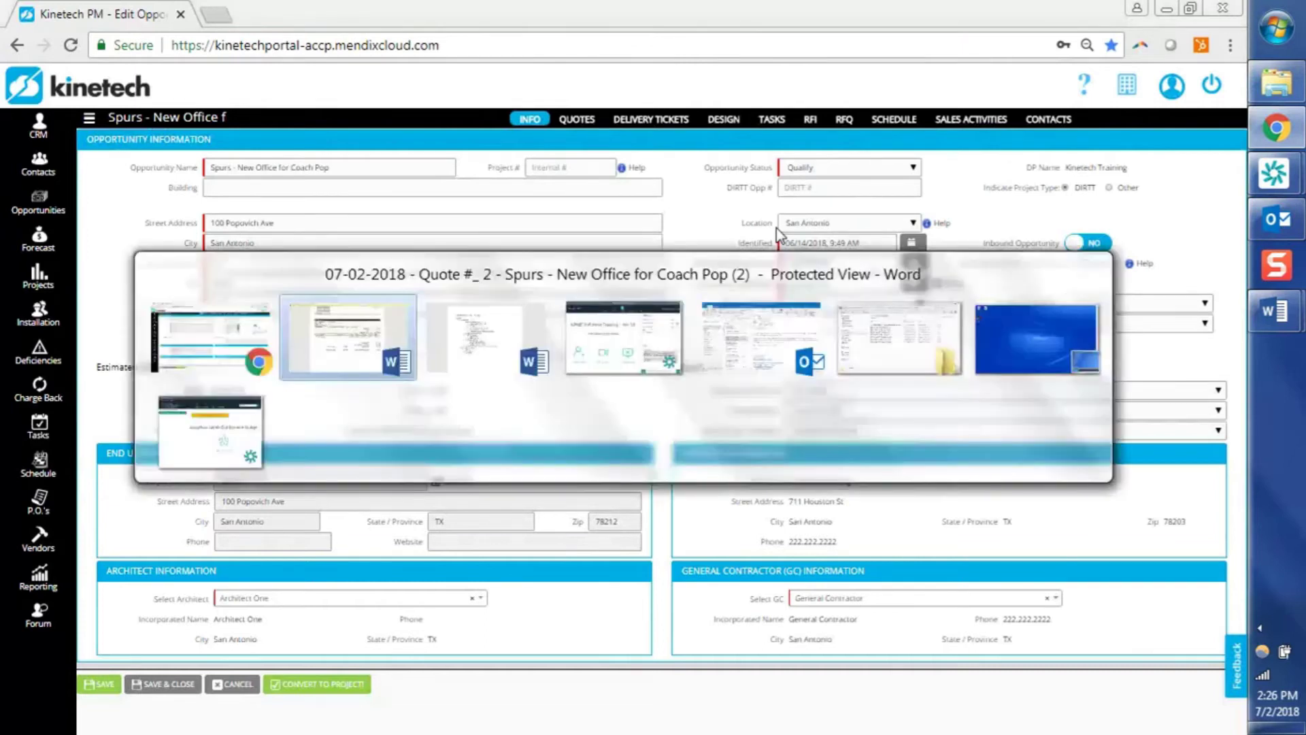
key(alt+Tab)
key(alt+Tab)
key(alt+Tab)
key(Down)
key(Down)
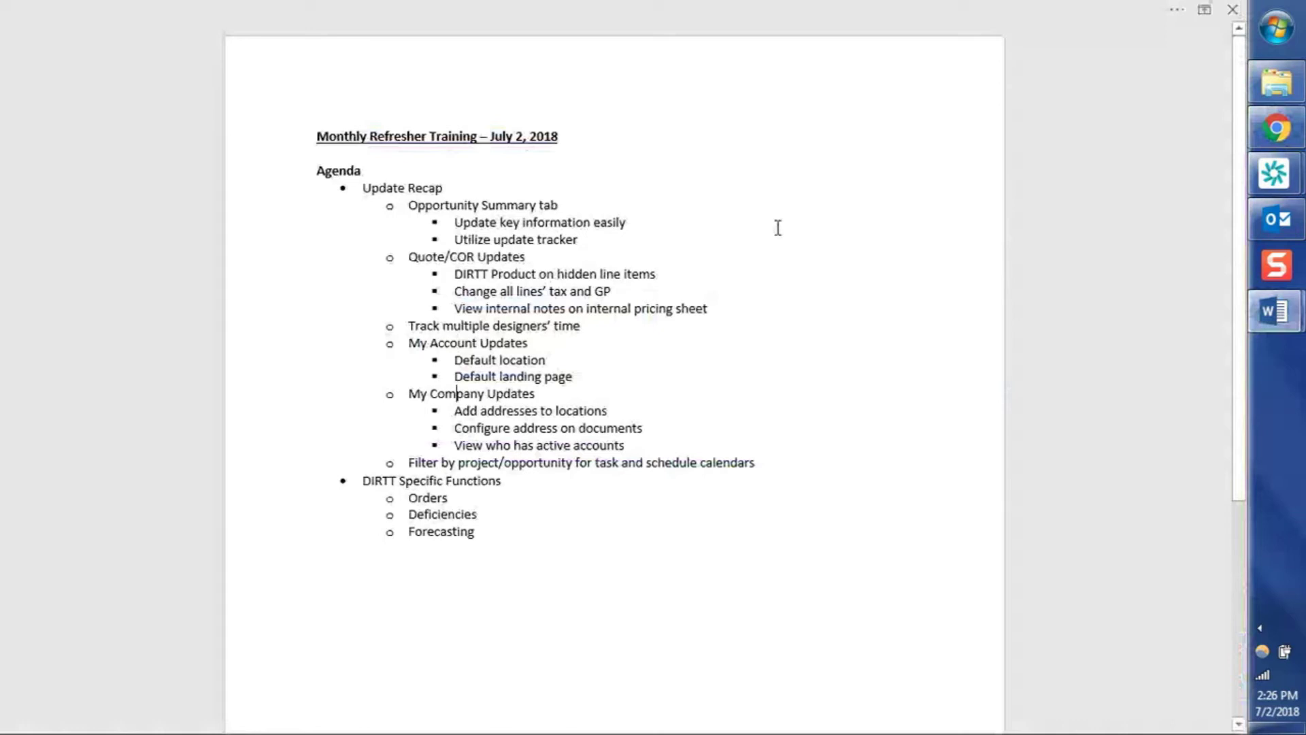
key(Down)
key(Down)
key(Down)
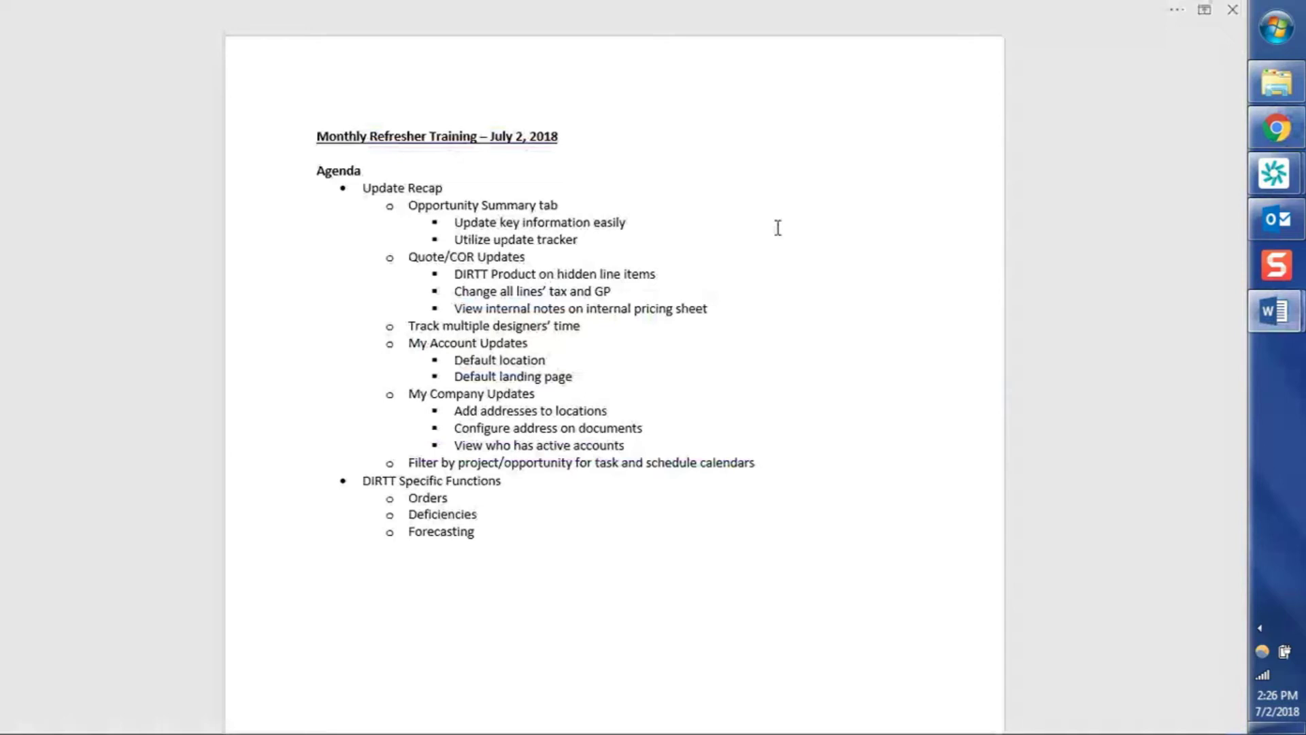
key(alt+Tab)
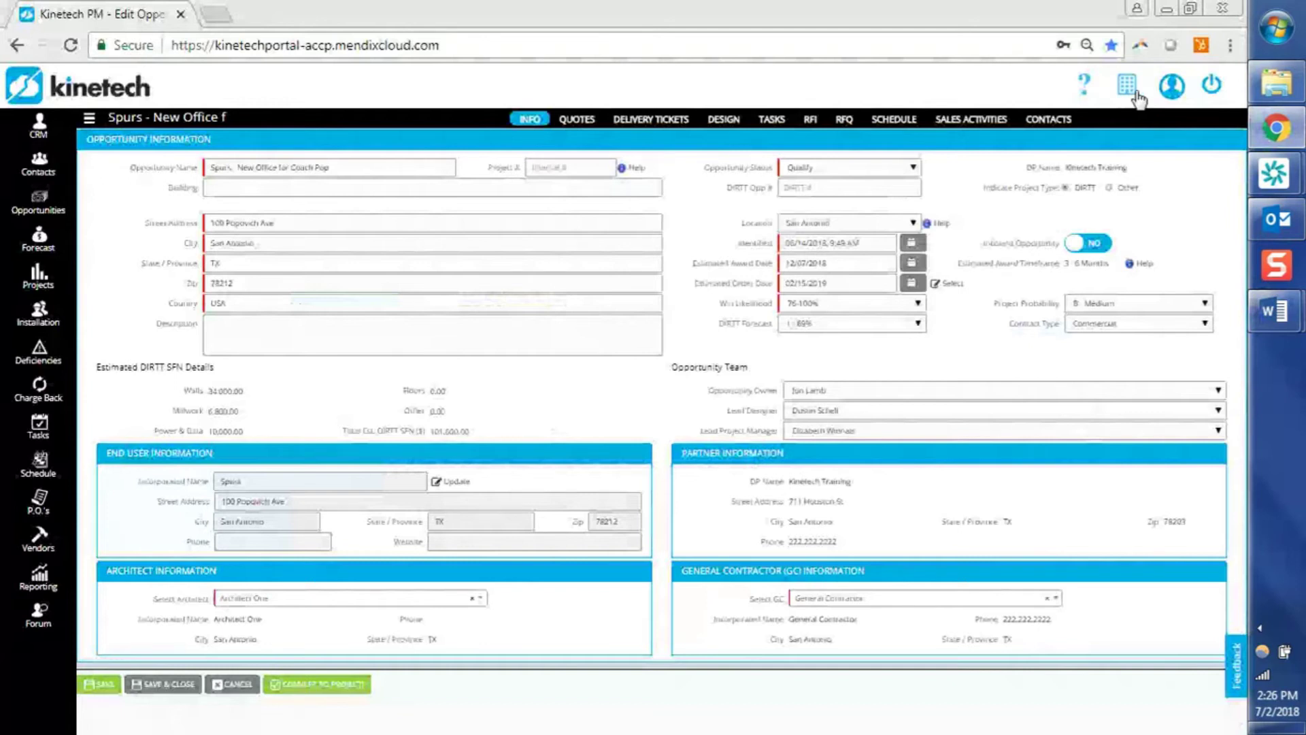
Open the Headquarters location from My Company and try switching off its Headquarters toggle
click(1129, 99)
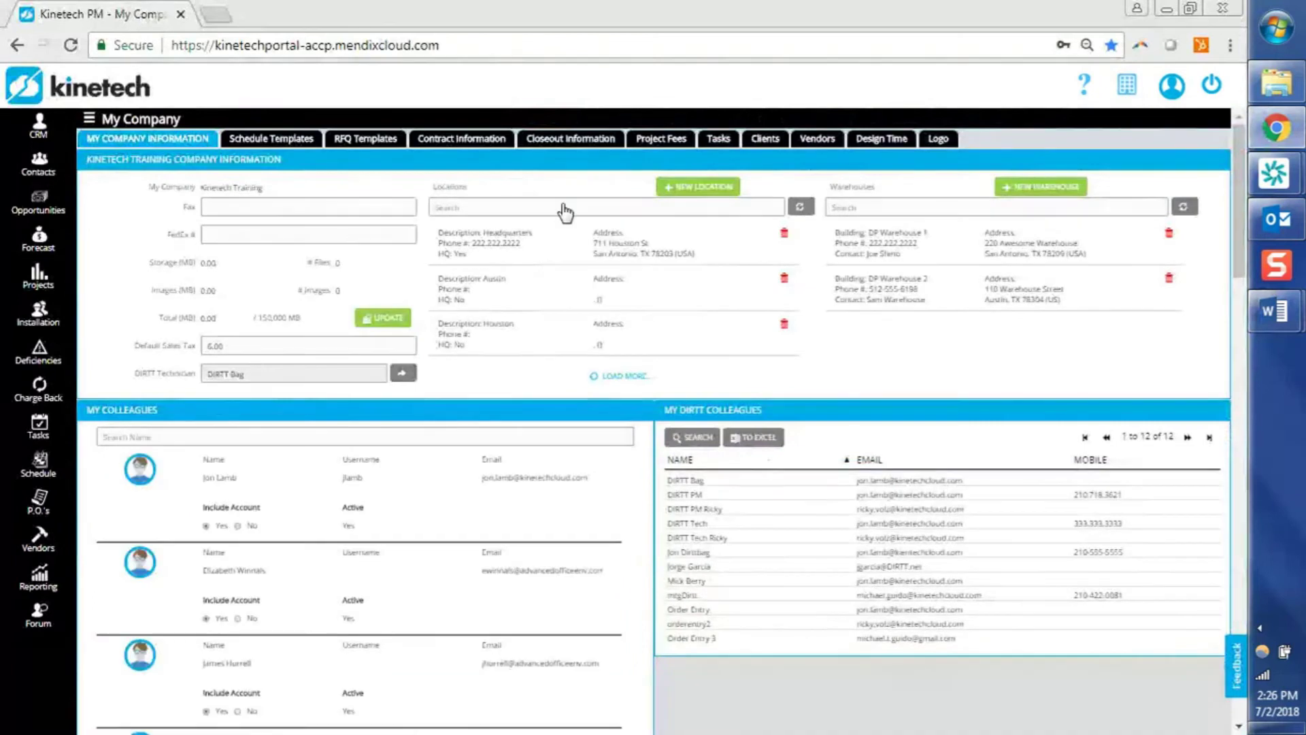
click(550, 250)
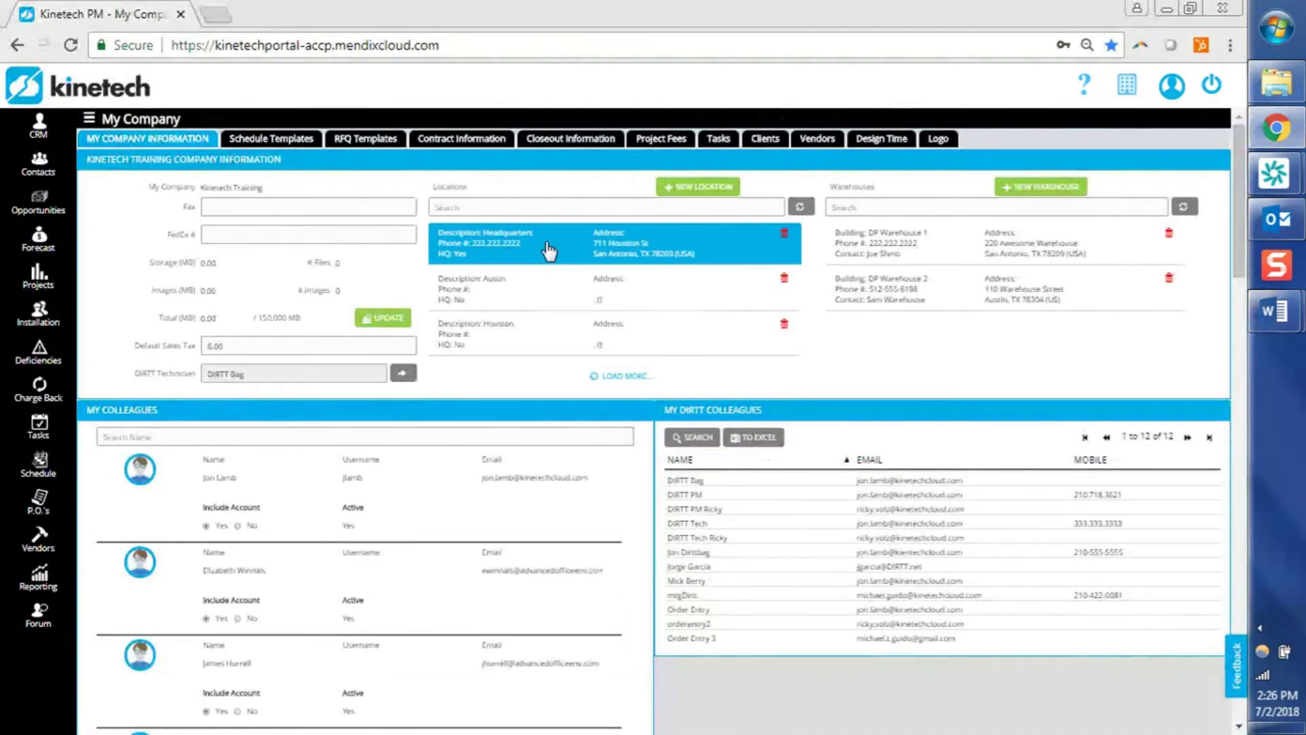
double_click(550, 251)
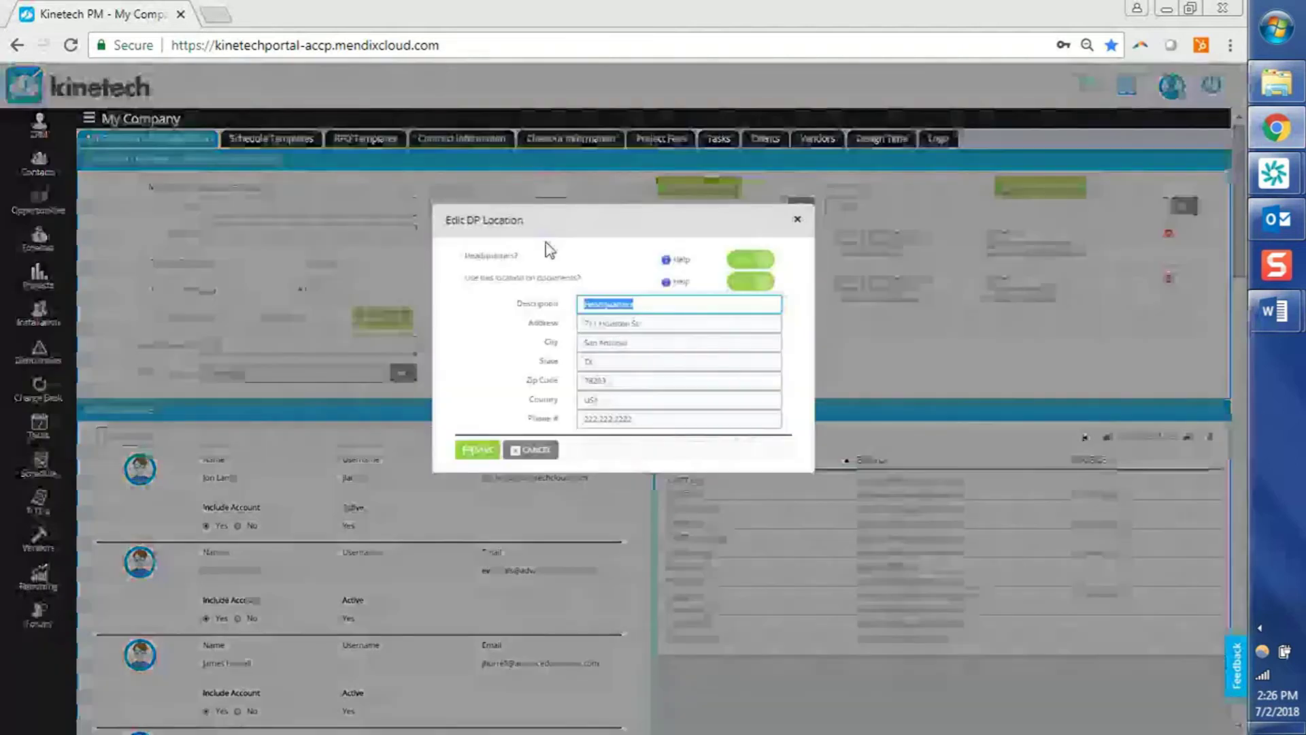
click(526, 332)
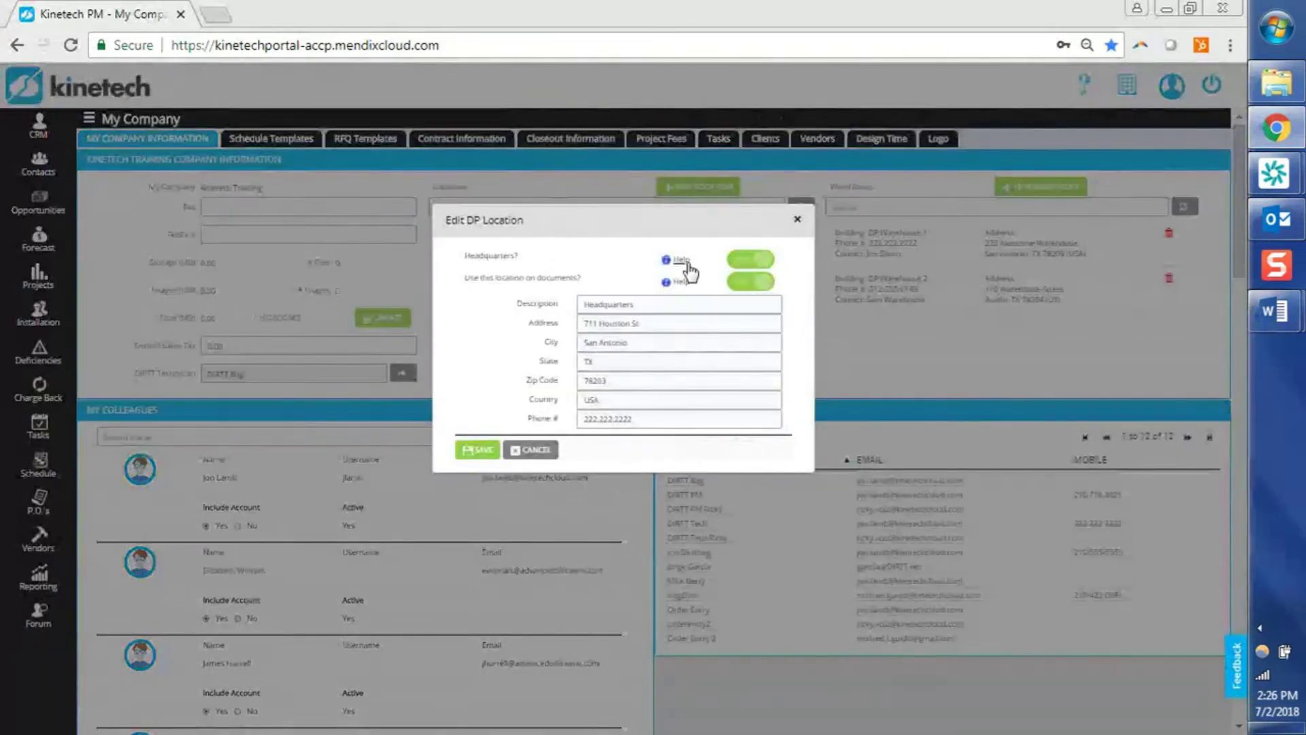
click(745, 261)
Save the Headquarters location, then open San Antonio from the full locations list
mouse_move(682, 262)
click(471, 452)
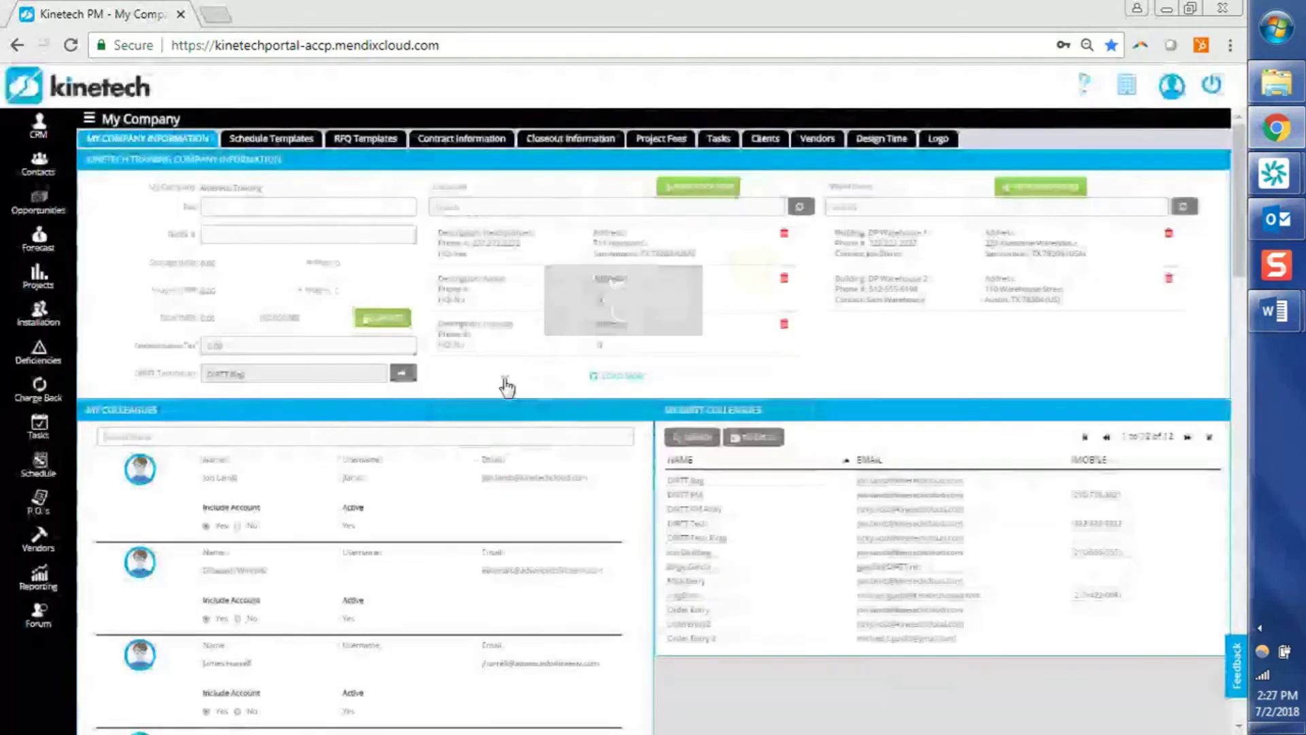
click(609, 381)
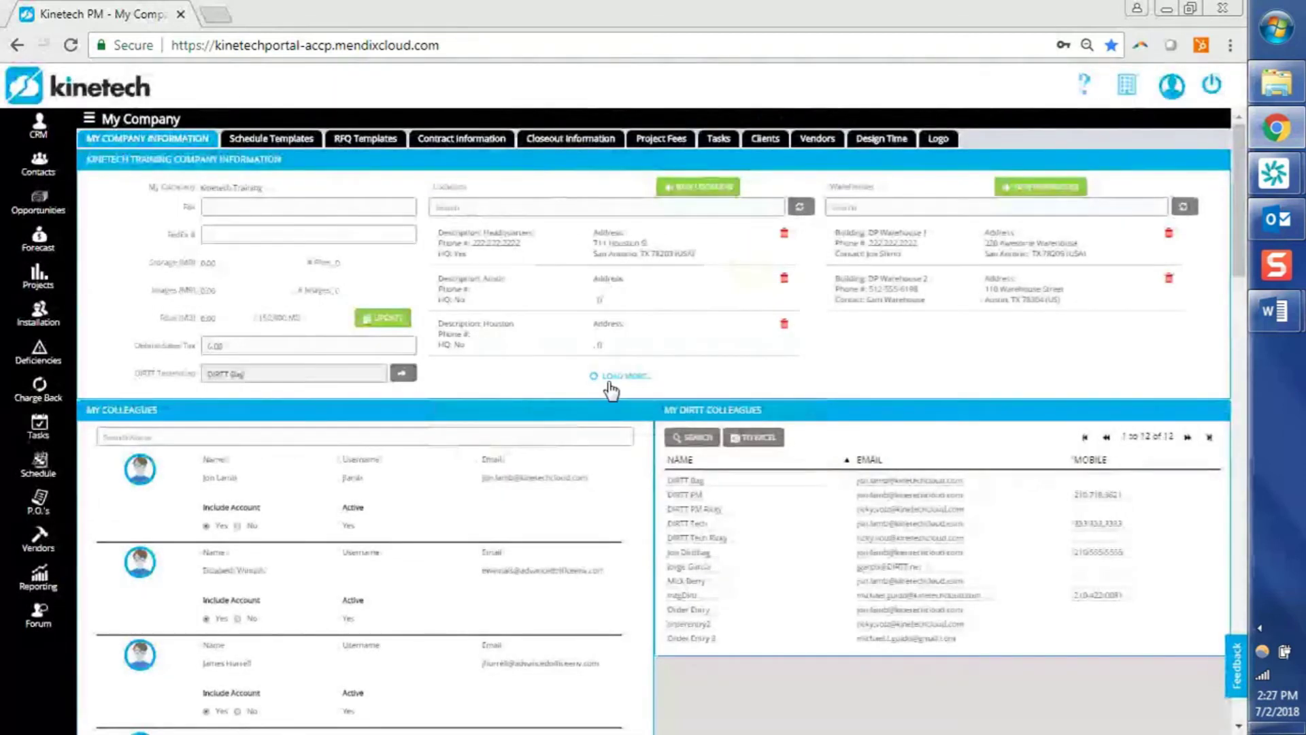
click(610, 395)
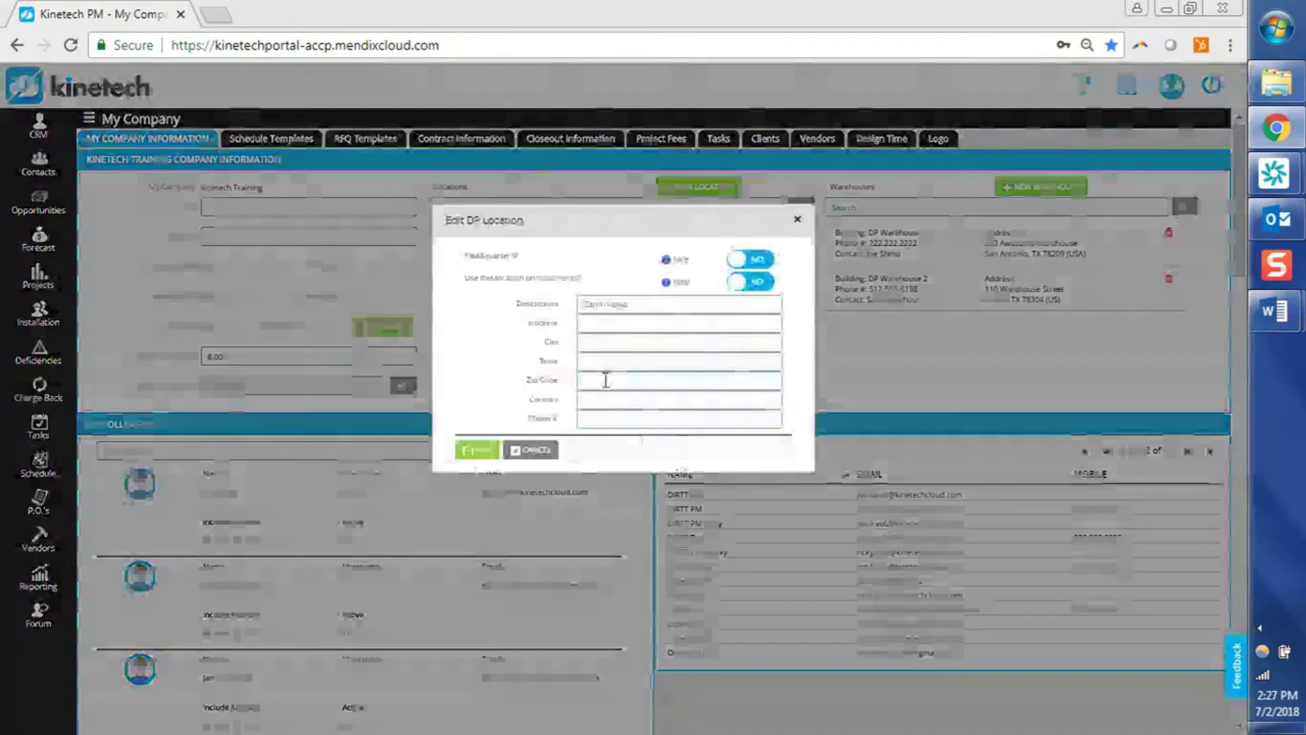
Enter San Antonio's address: 311 Houston, San Antonio, TX, 78209, US
click(609, 324)
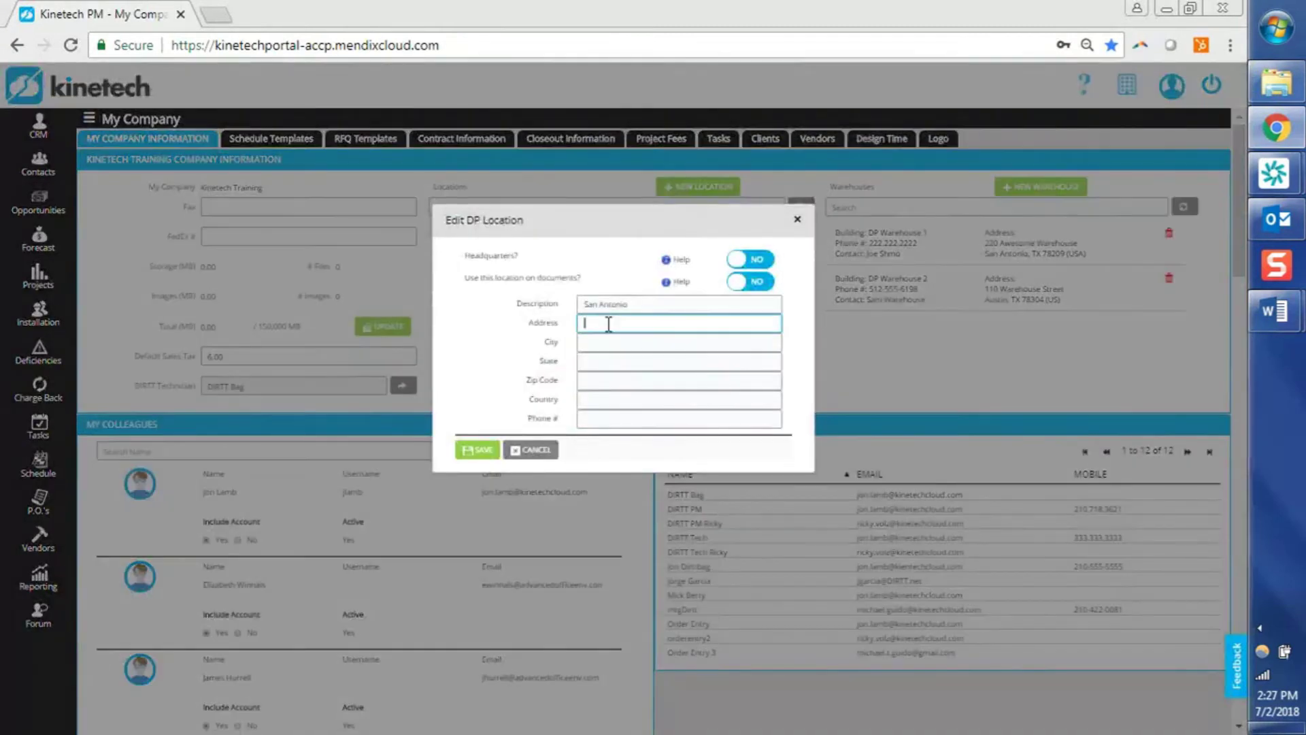
text(311 Houston)
key(Tab)
text(San Antonio)
key(Tab)
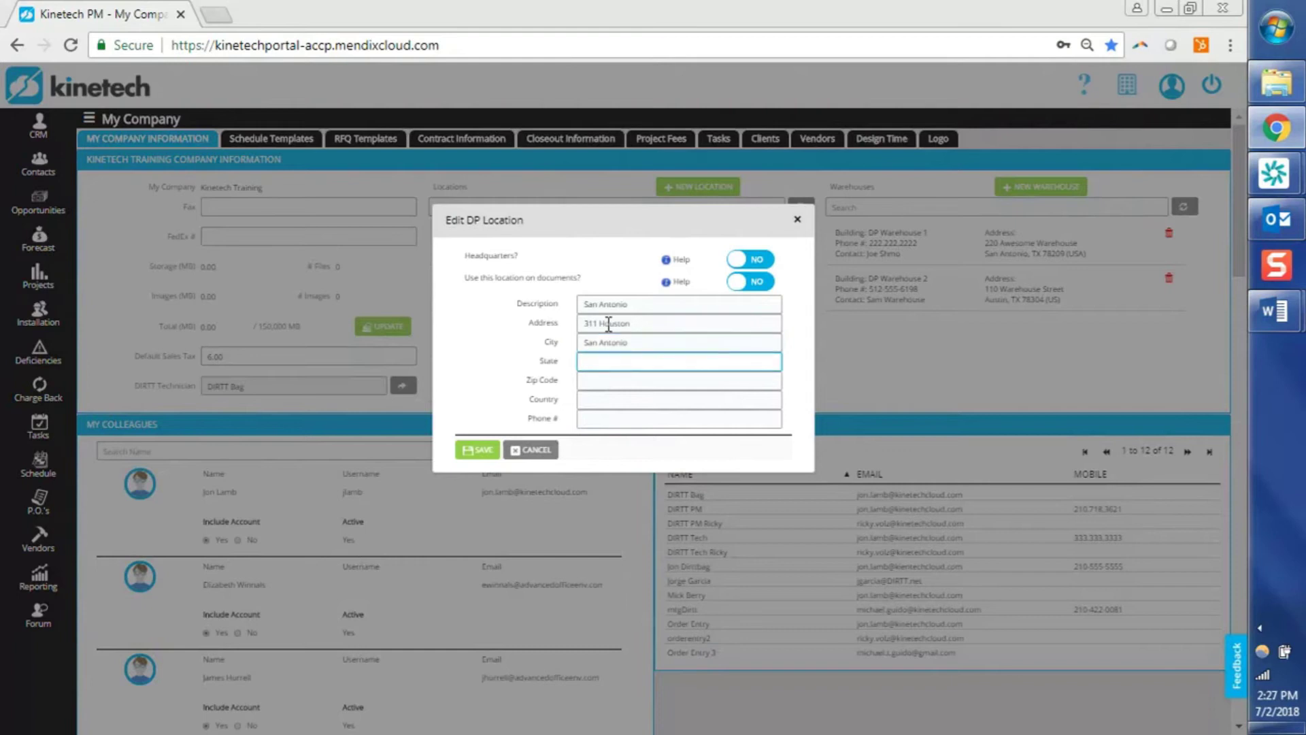
click(631, 306)
click(617, 359)
text(TX)
click(617, 381)
text(7820-)
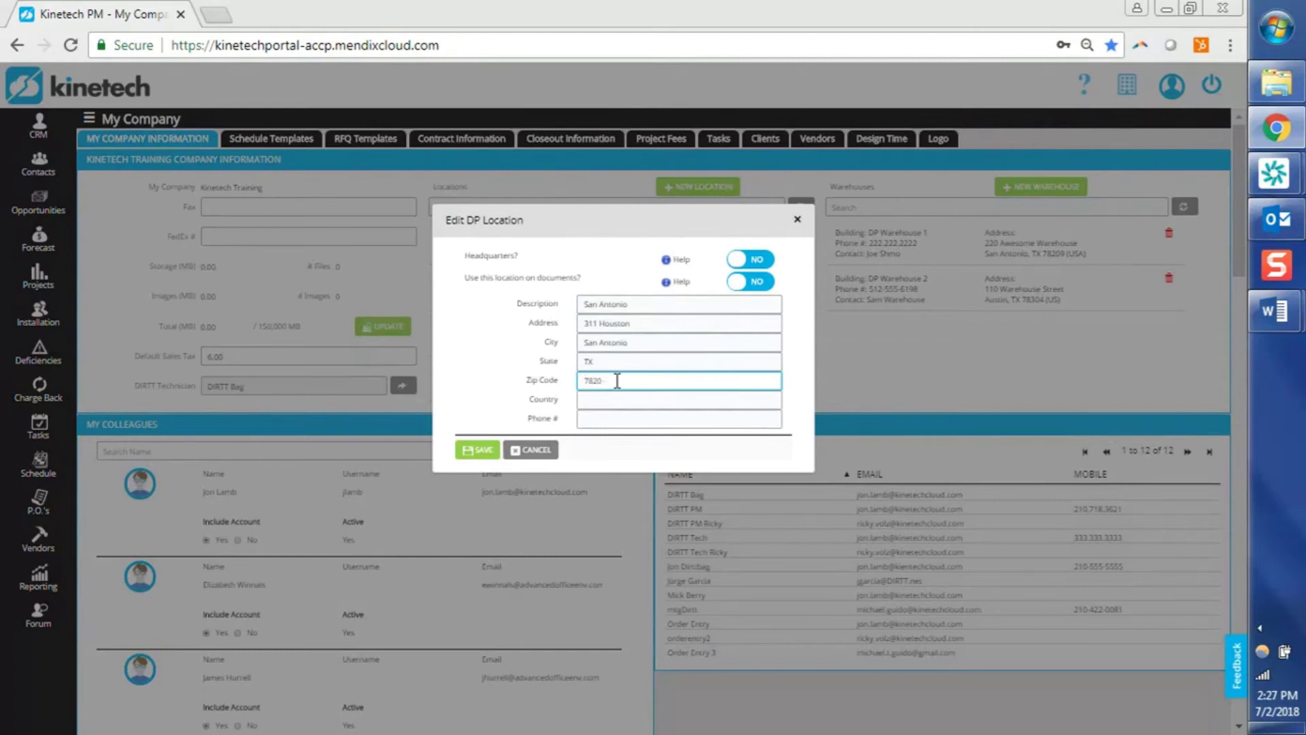
text(9)
click(612, 410)
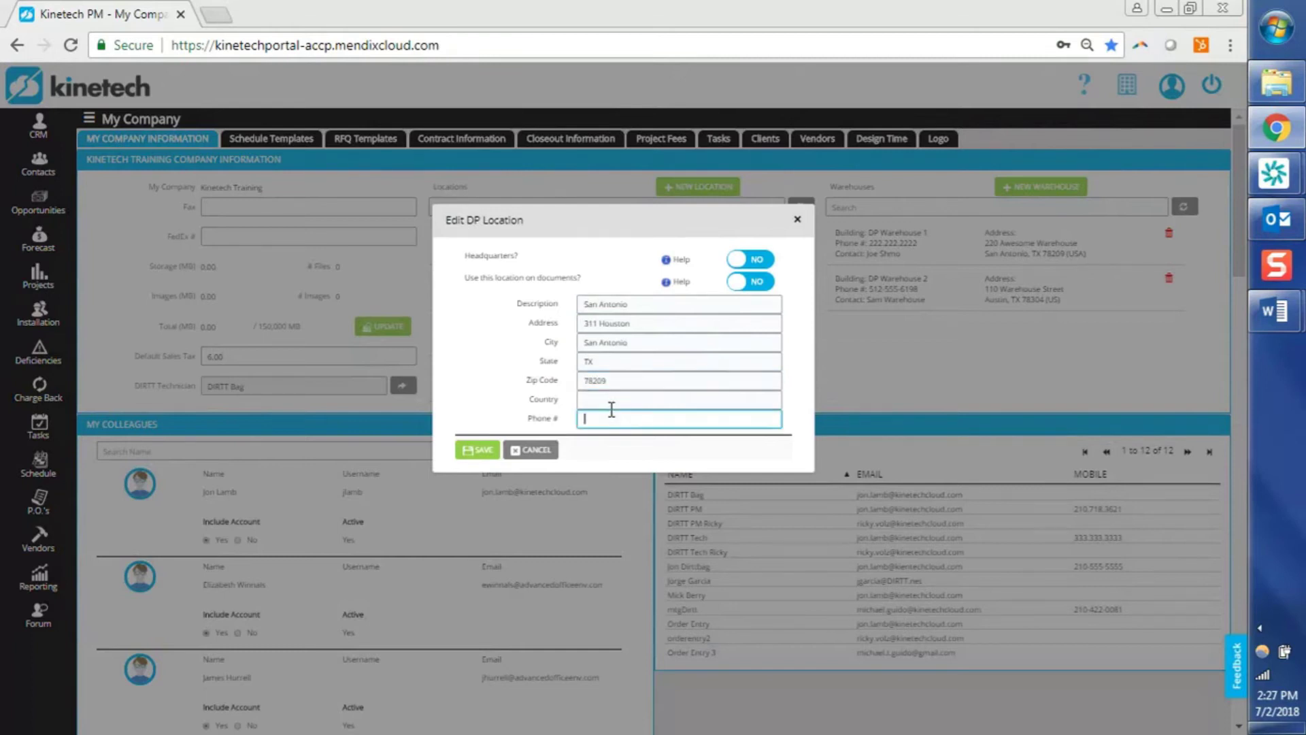
click(612, 401)
text(US)
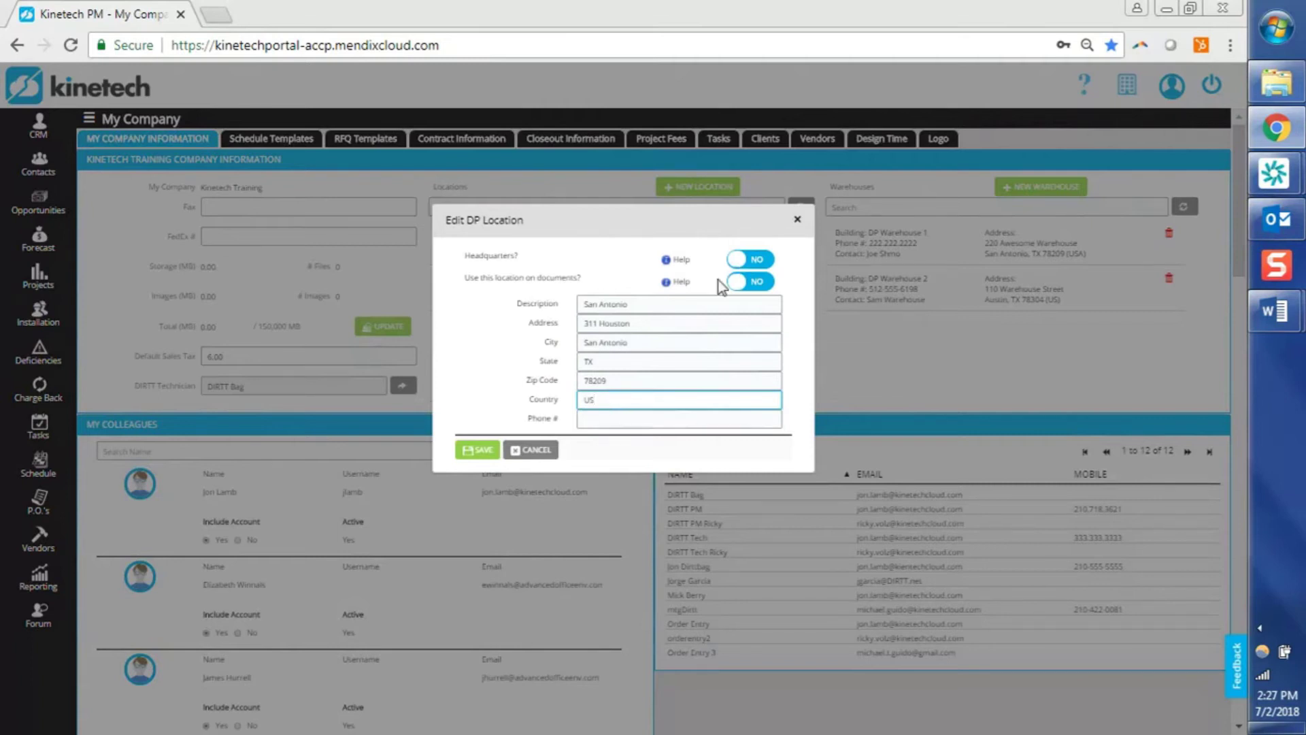
Set San Antonio to be used on documents, save it, and select it again to verify
click(746, 286)
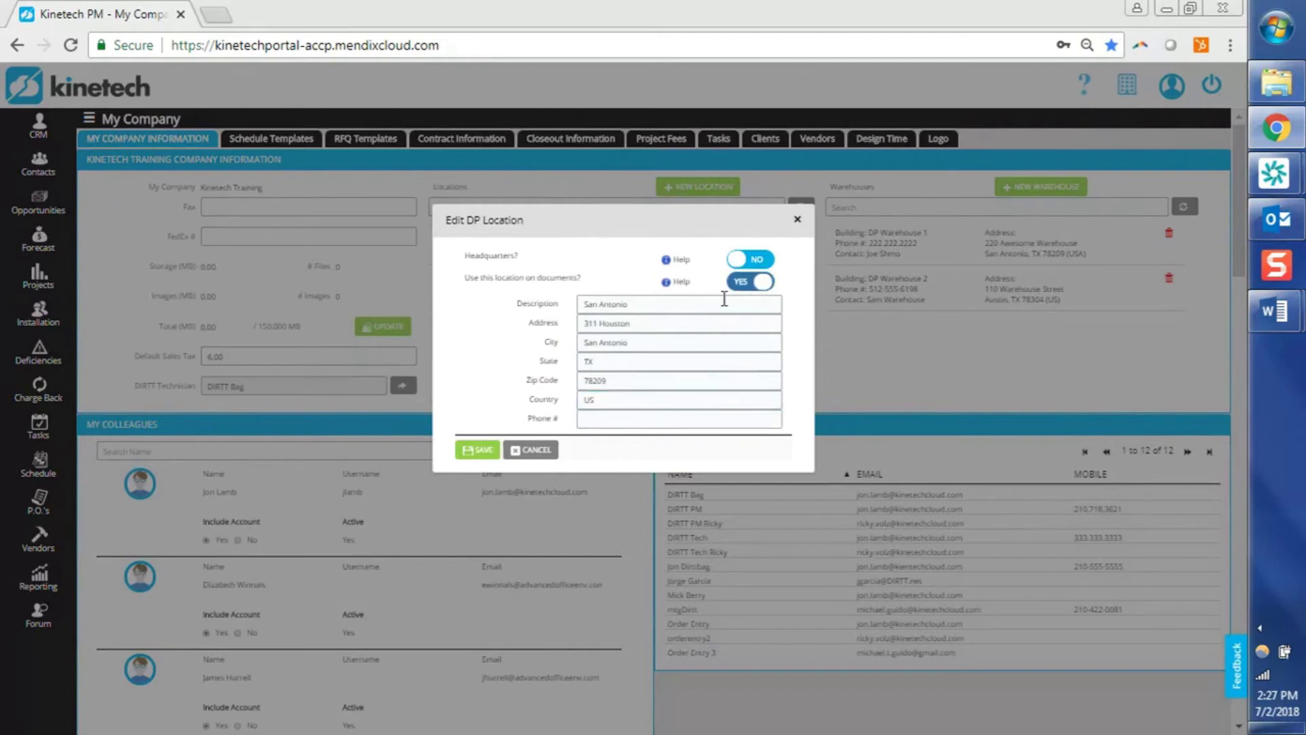
click(478, 452)
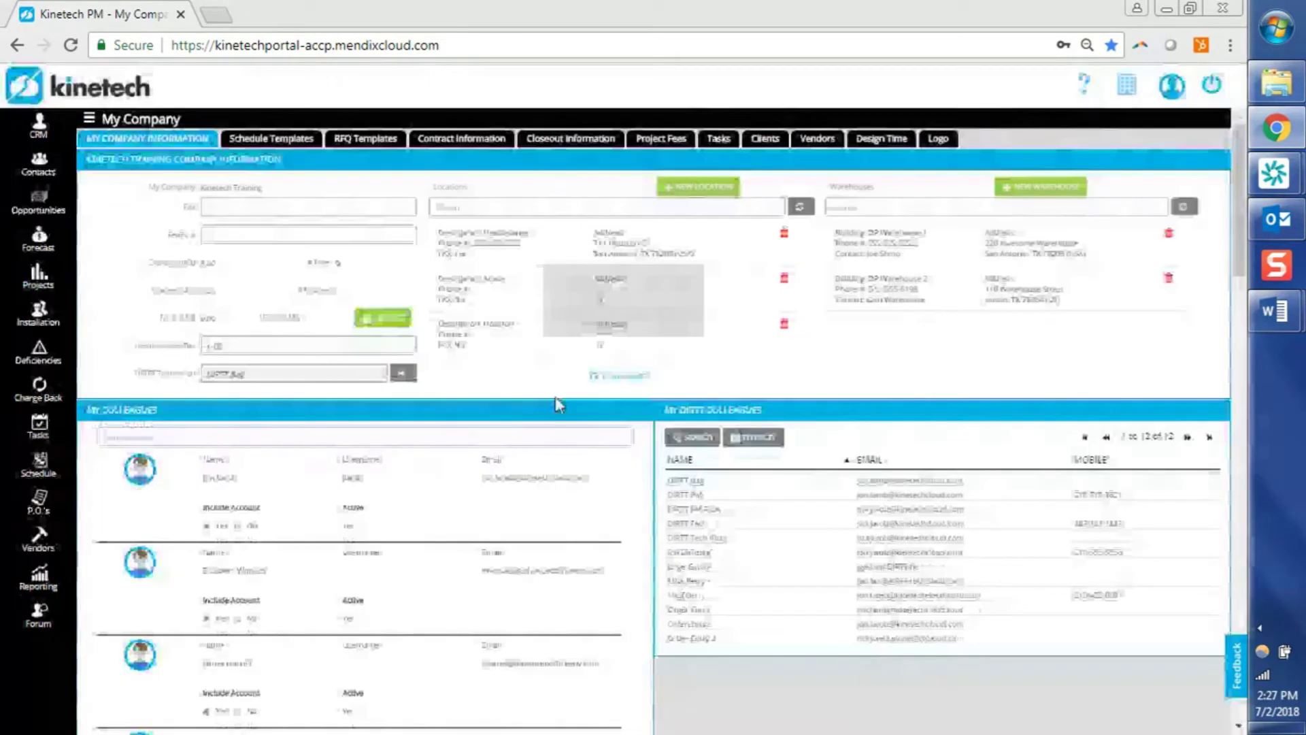
click(610, 378)
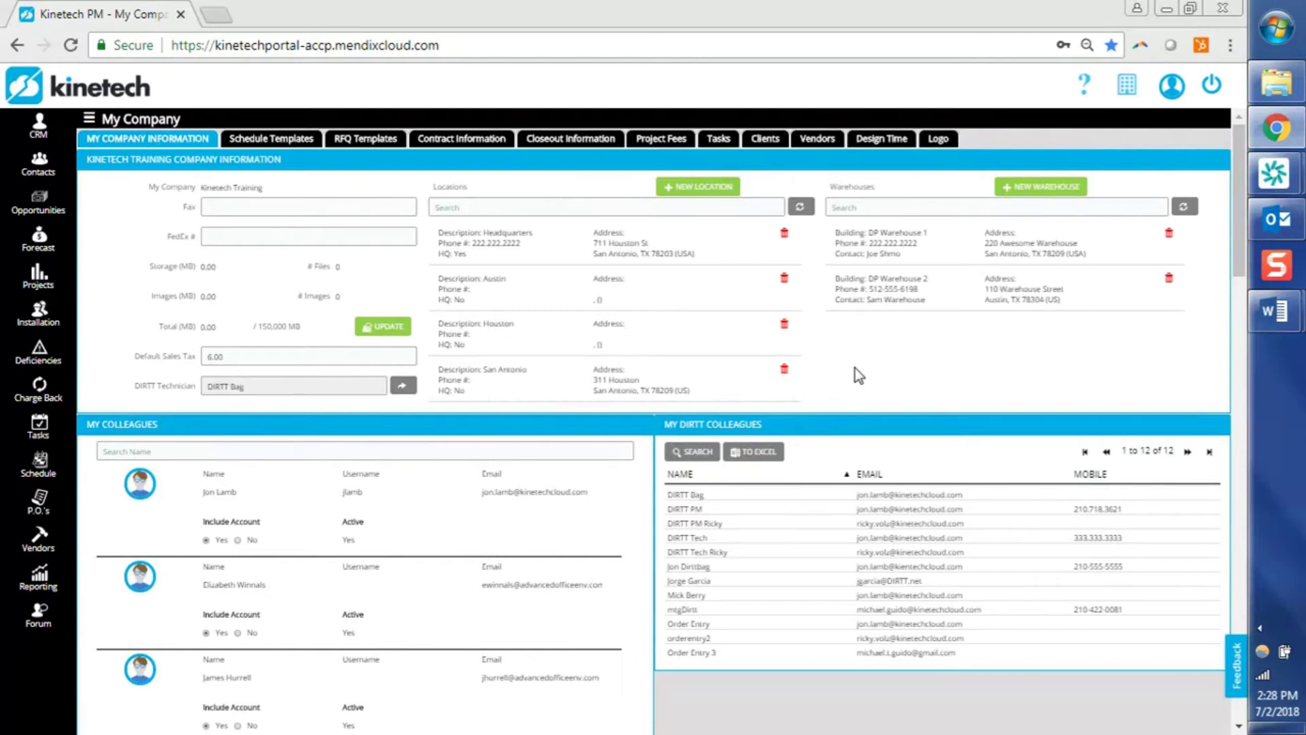
click(802, 240)
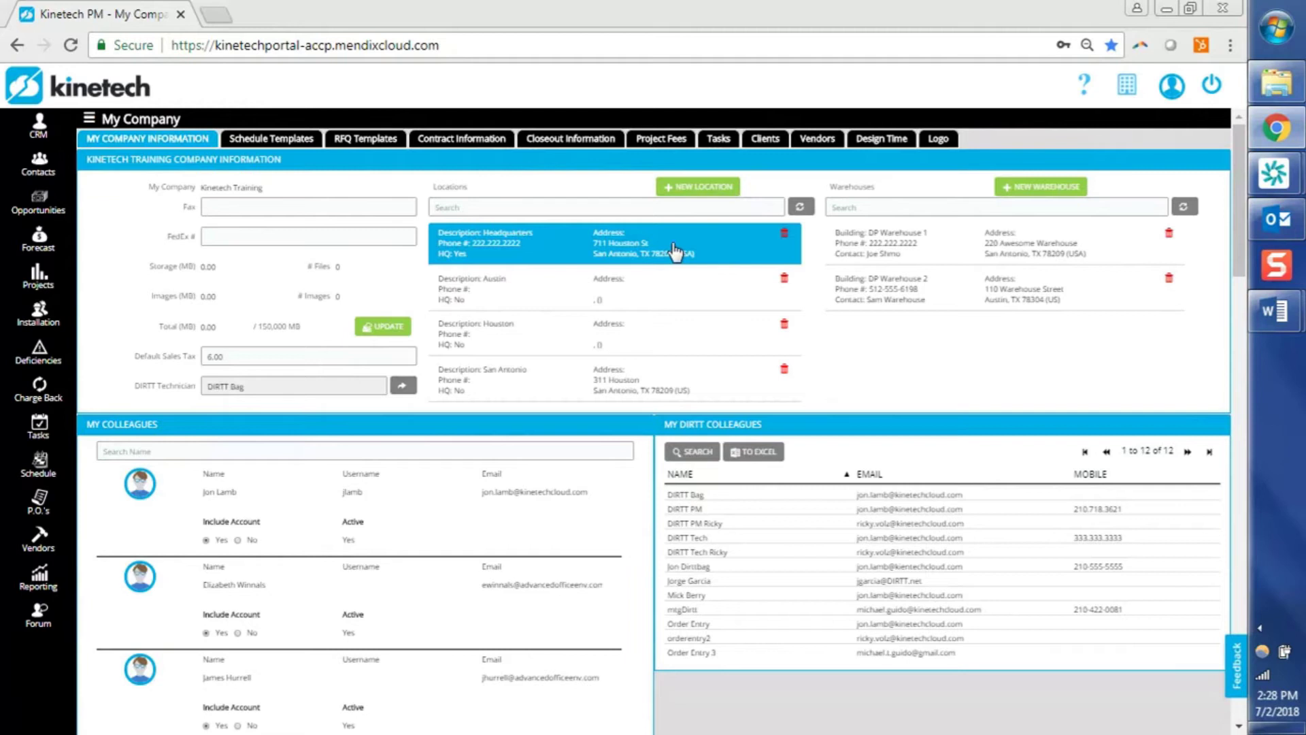
Set Headquarters to YES for San Antonio, save it, and switch to the Word agenda
click(635, 381)
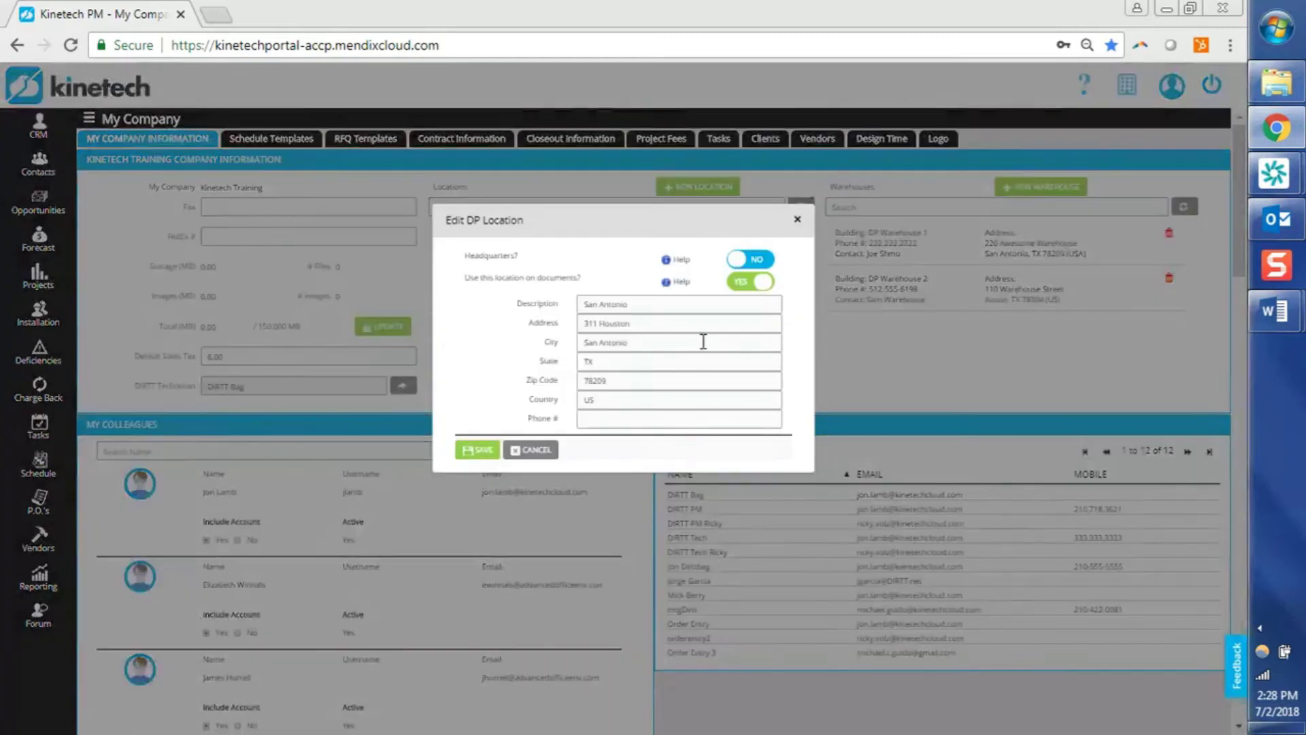
click(766, 263)
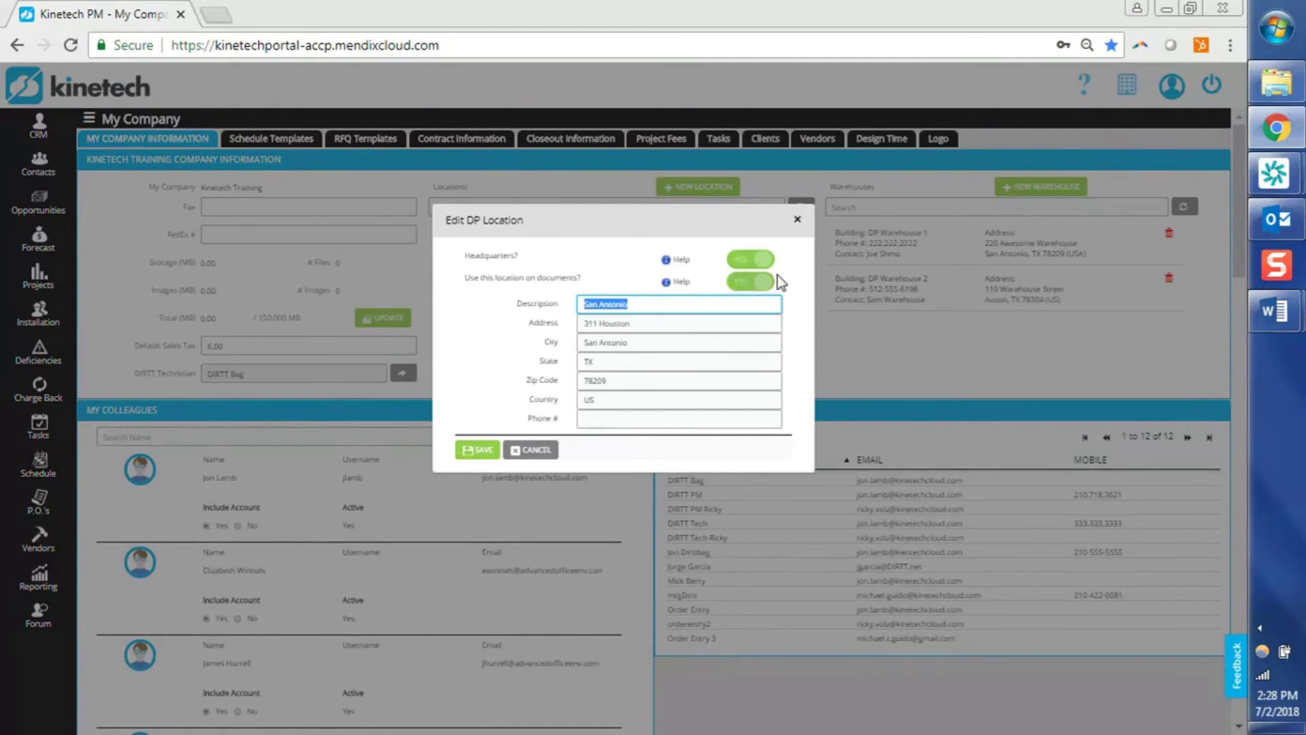
click(485, 449)
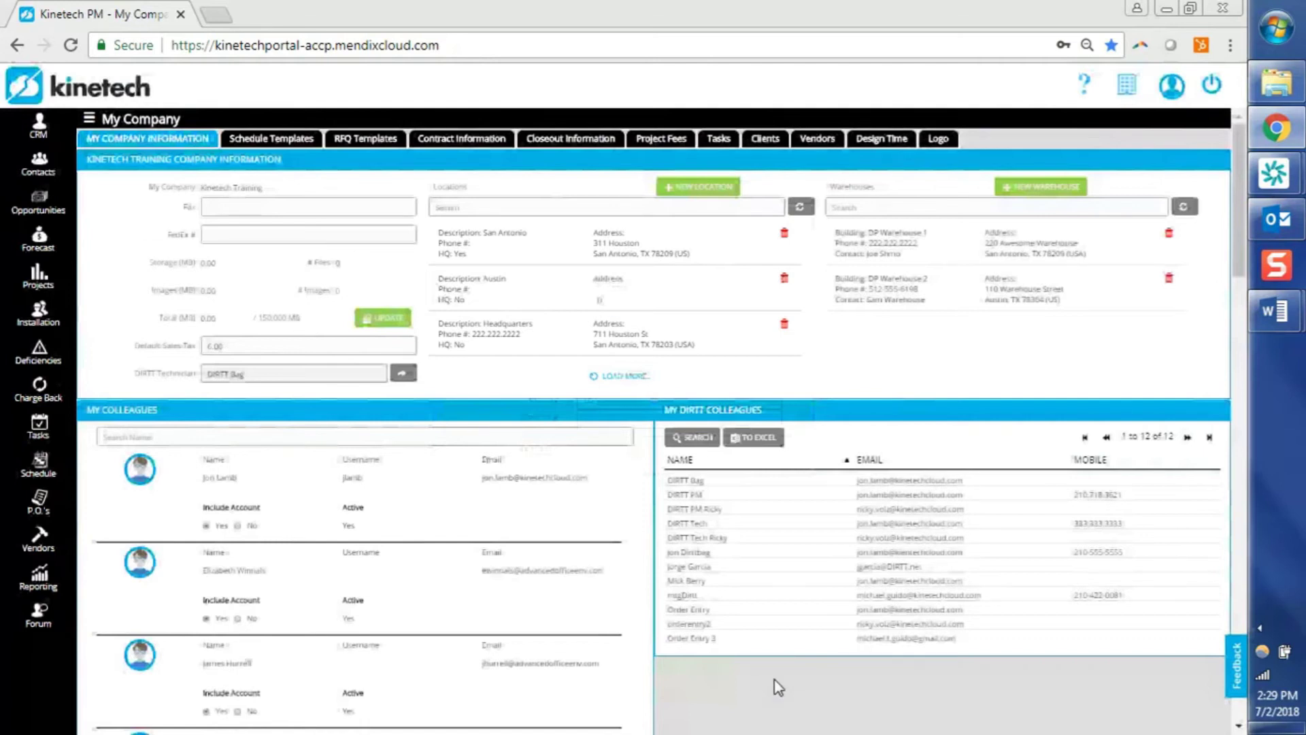
key(alt+Tab)
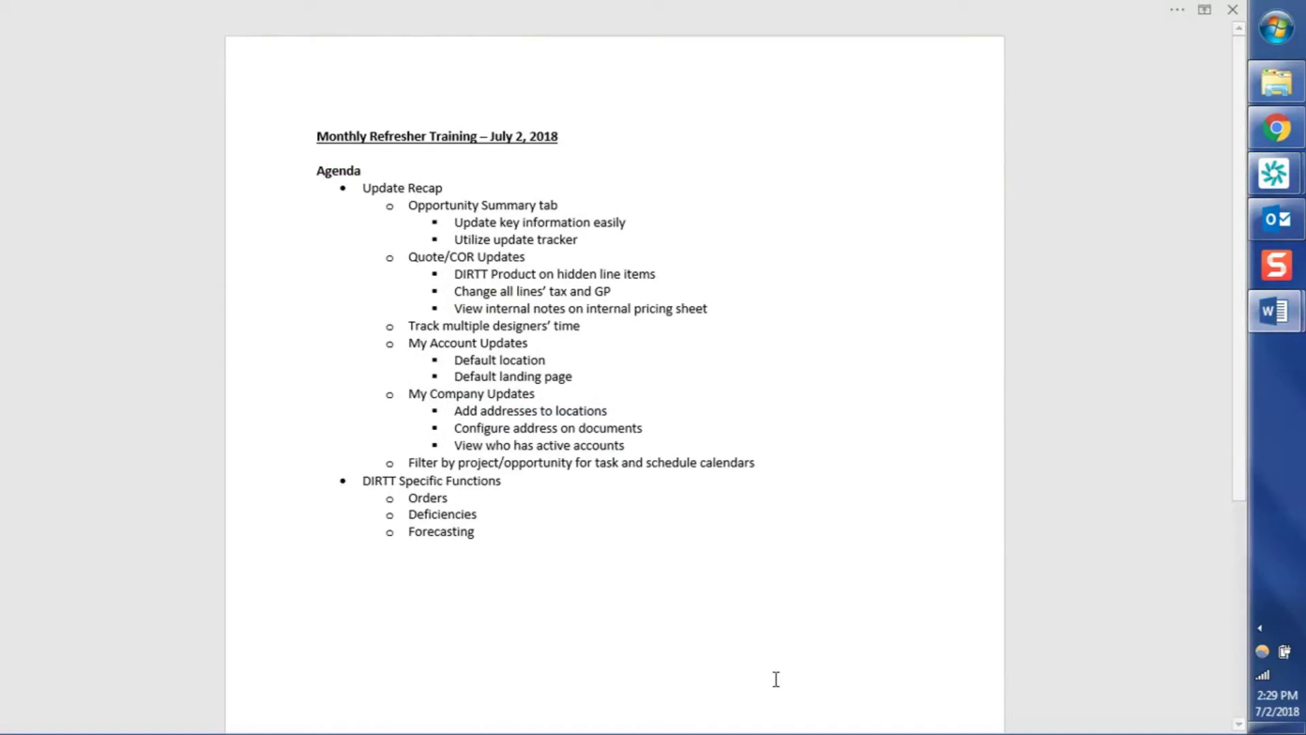
Move down to the calendar filtering agenda item, then return to Kinetech PM's My Company page
key(Down)
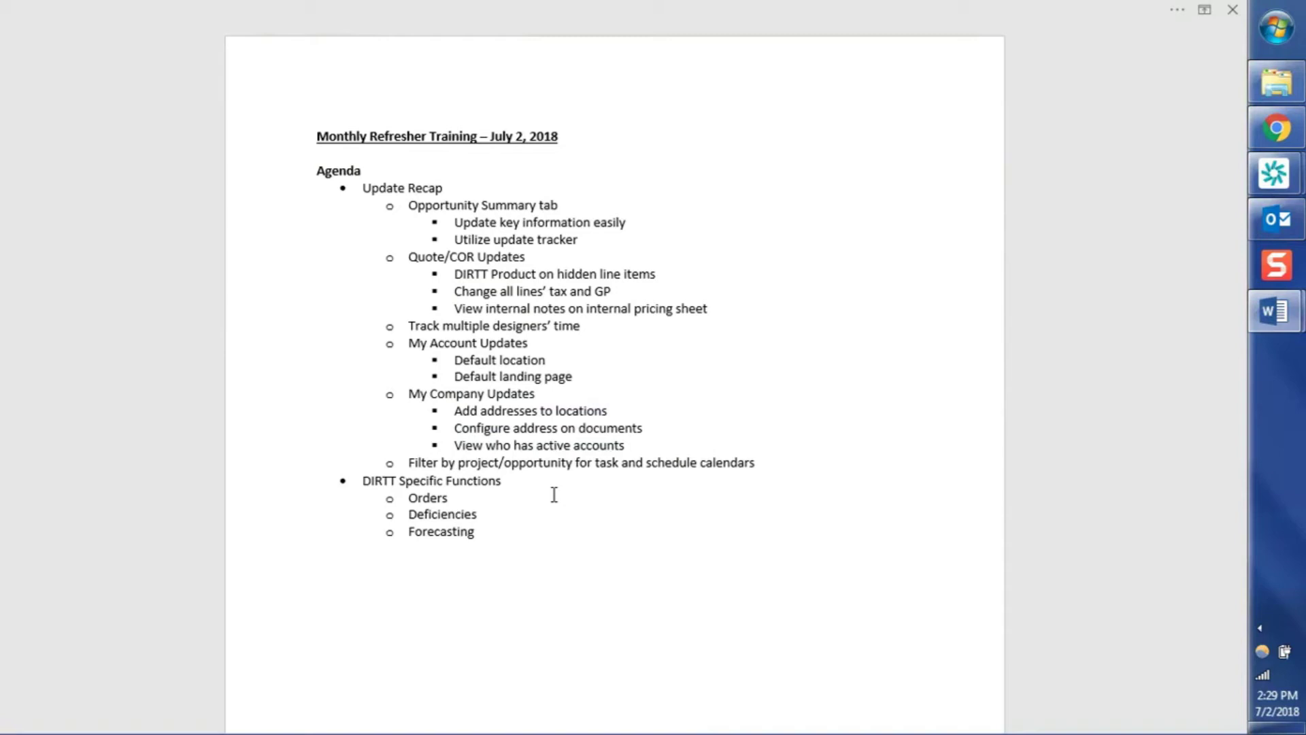
key(alt+Tab)
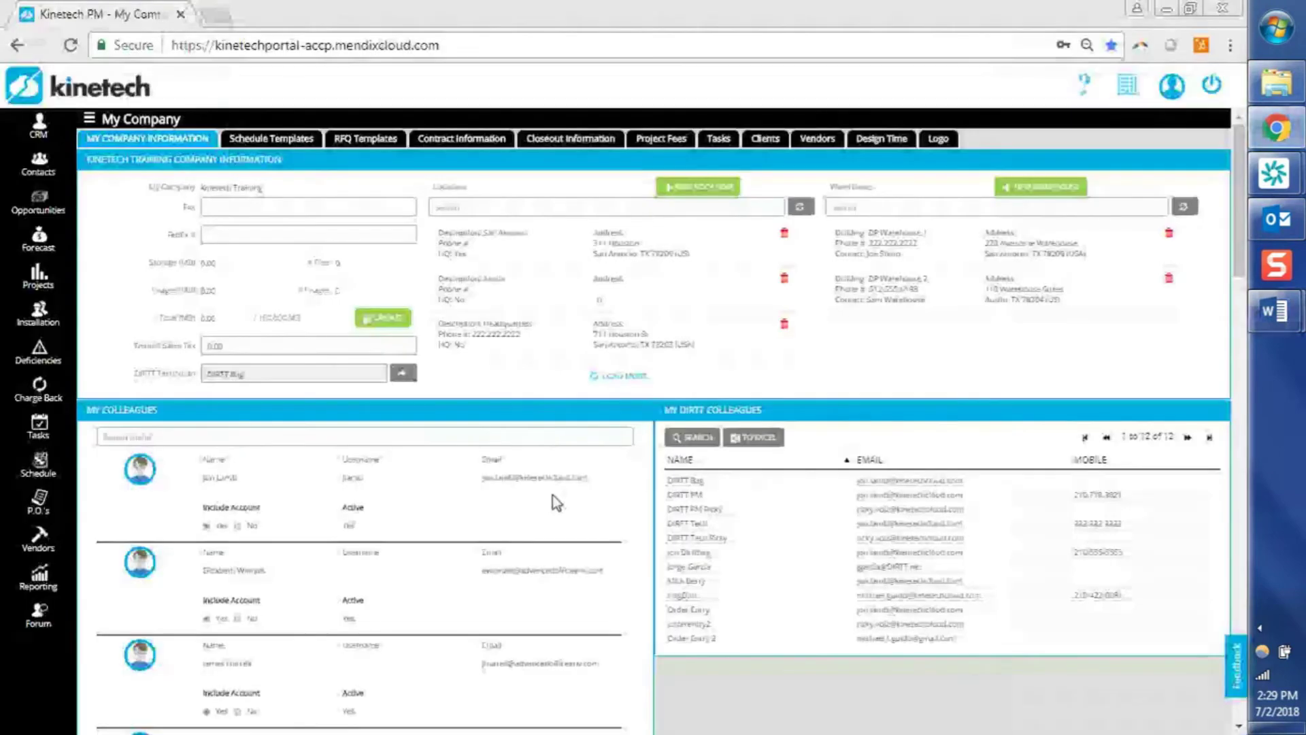
Open the Schedule calendar and look over the milestone filter options without changing them
click(29, 472)
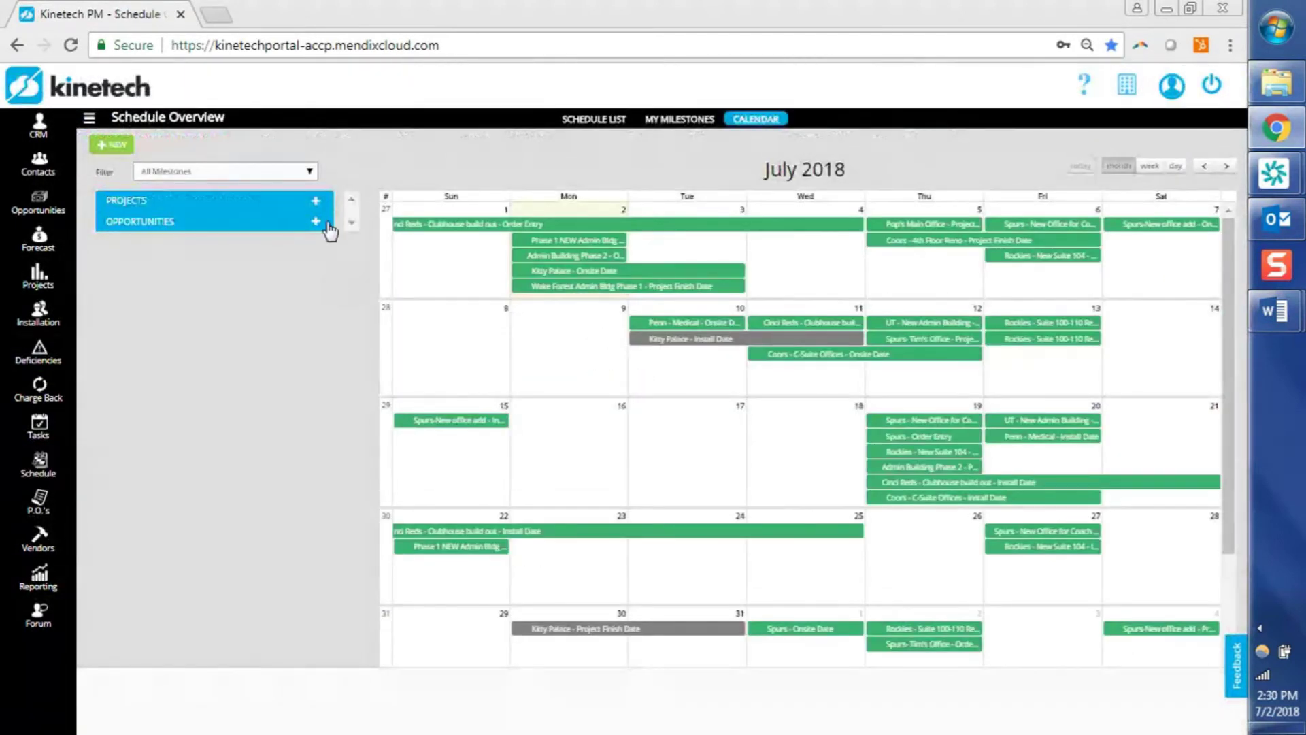
click(313, 174)
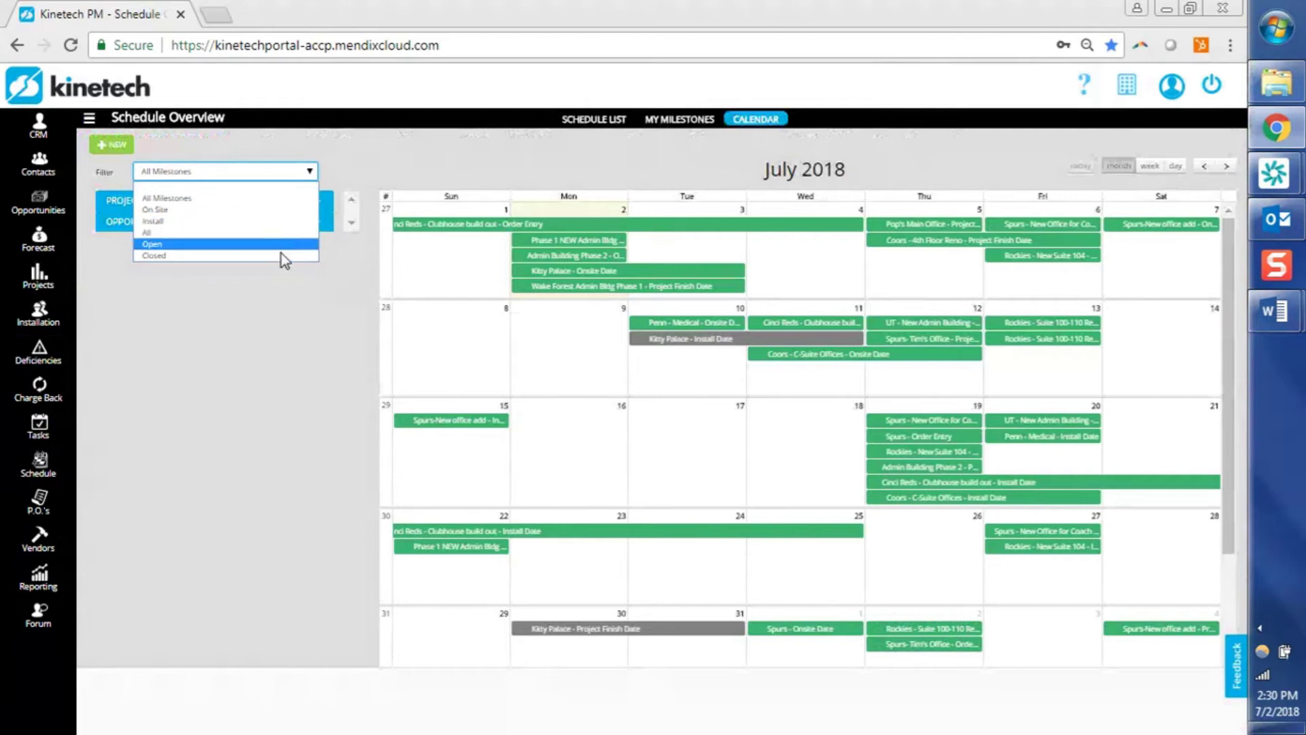
click(283, 287)
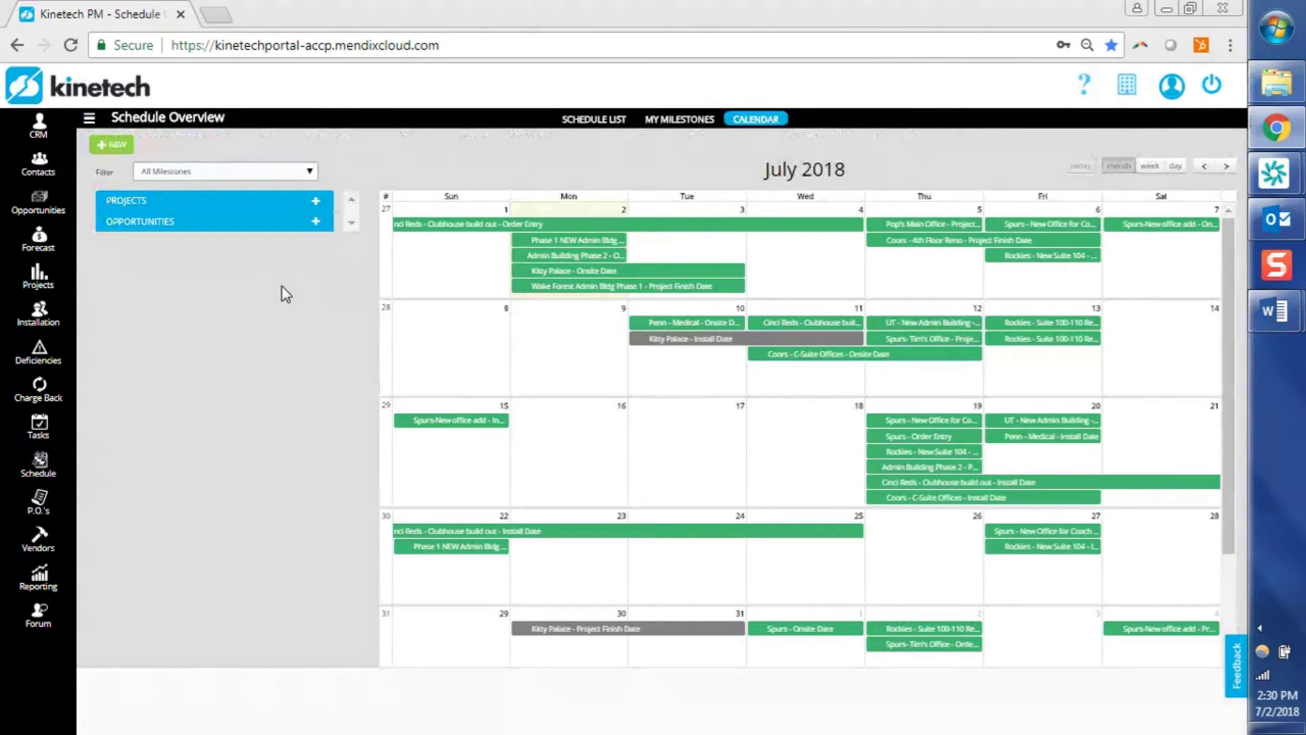
Tick all eight Spurs opportunities, including HQ Renovation phases, Film Rooms, Coach Pop and Tim's Office
click(307, 224)
drag(353, 279, 353, 593)
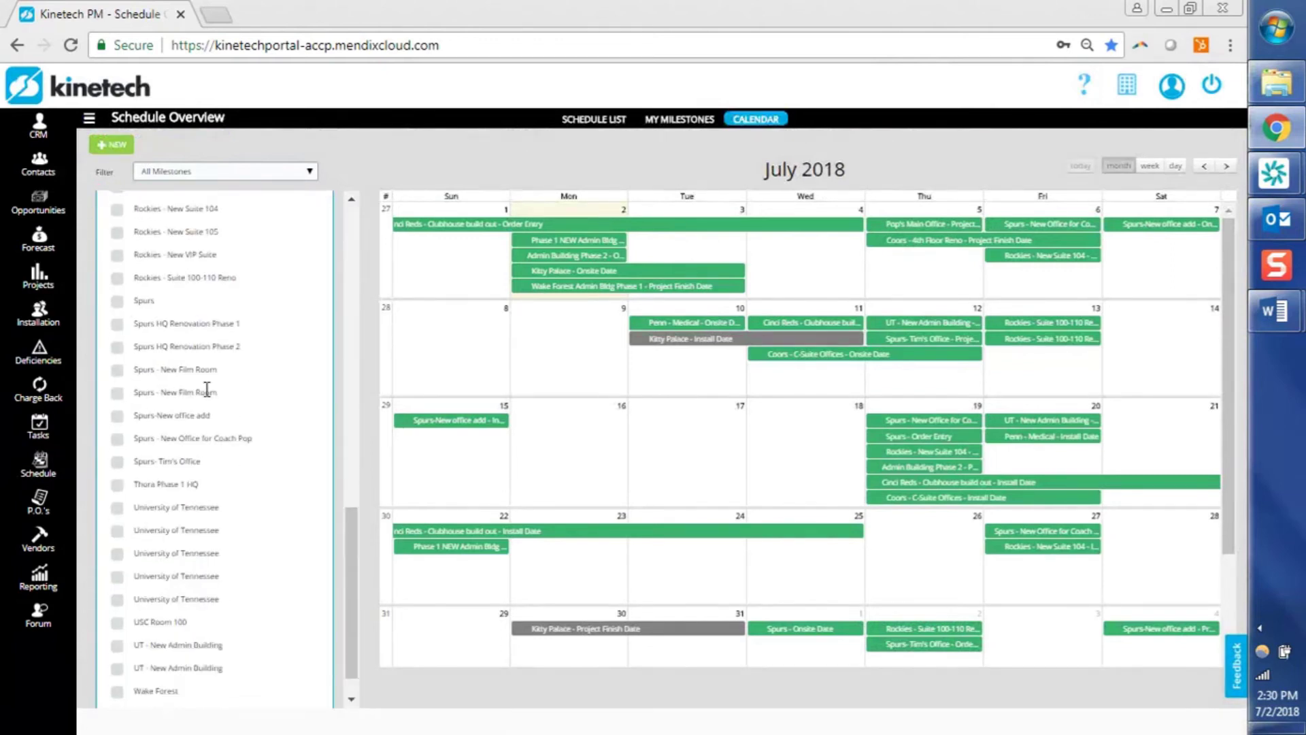
click(117, 301)
click(117, 324)
click(117, 347)
click(117, 370)
click(117, 393)
click(117, 415)
click(117, 439)
click(117, 461)
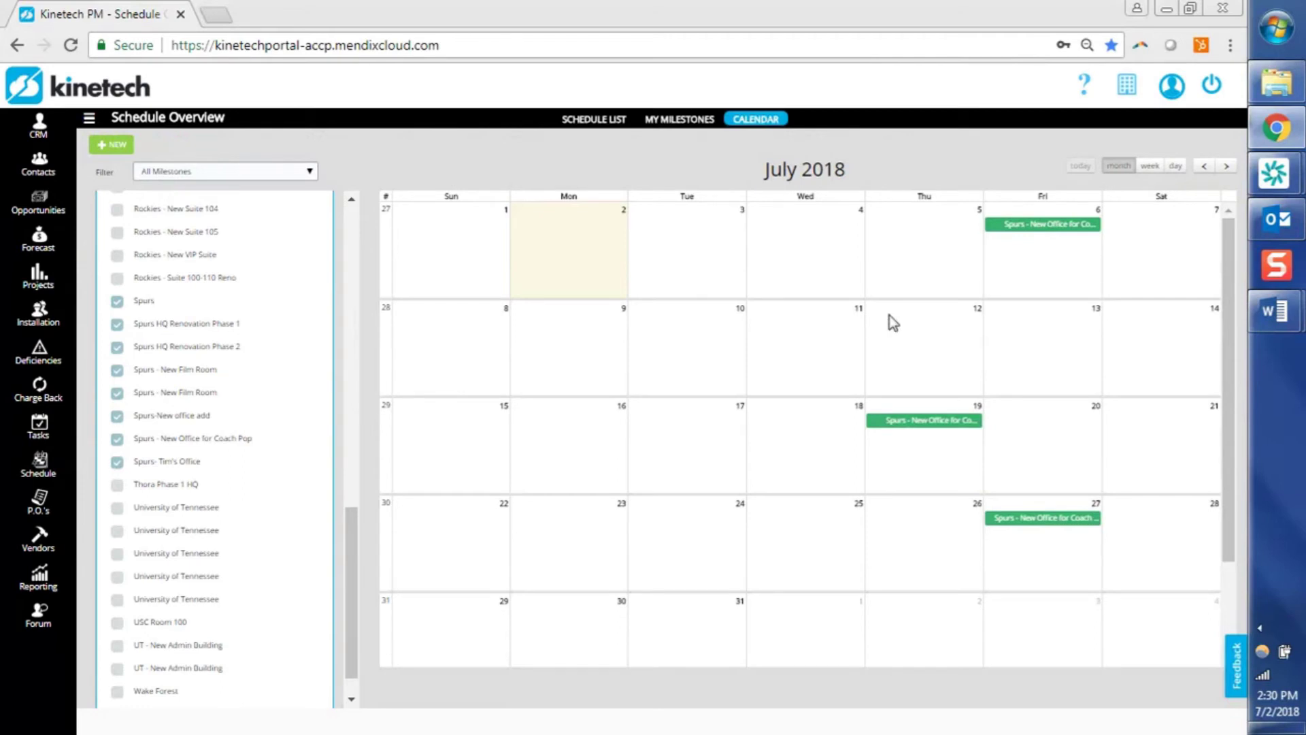
click(284, 173)
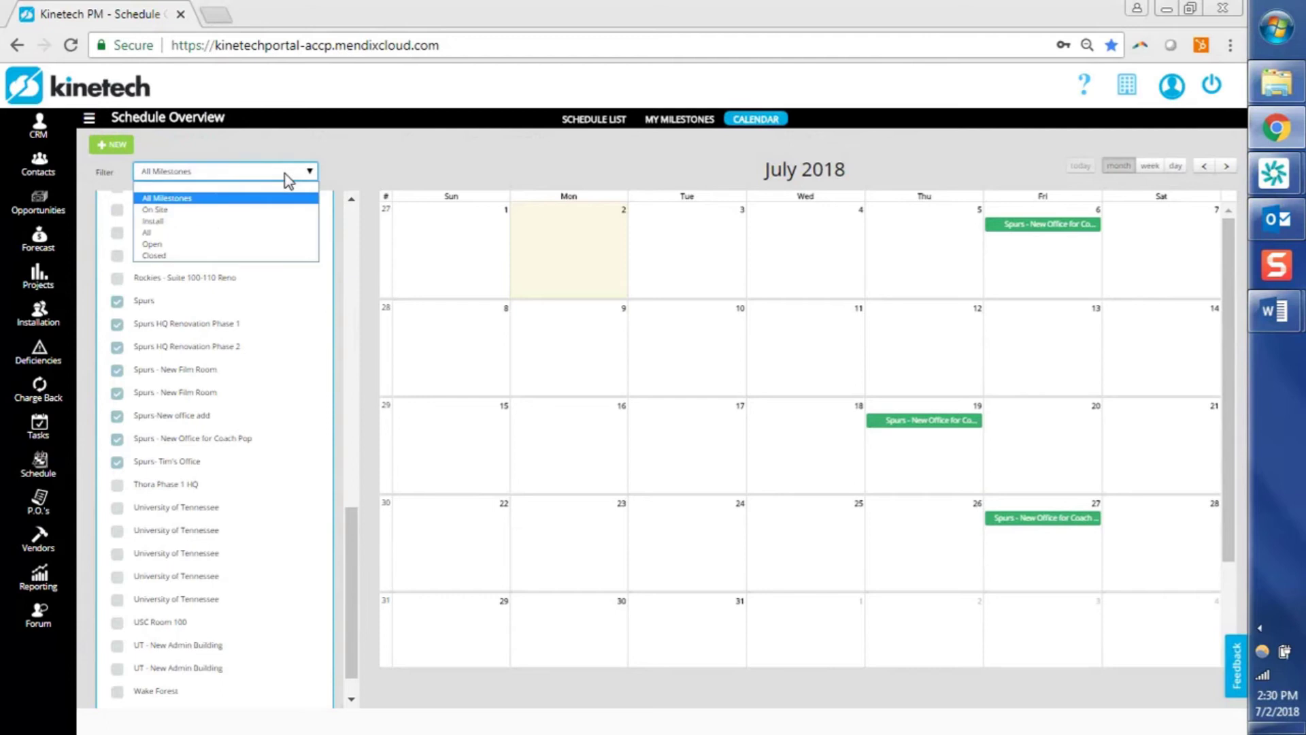
Set the milestone filter to All, untick the Spurs opportunities, then switch to the Word agenda
click(262, 233)
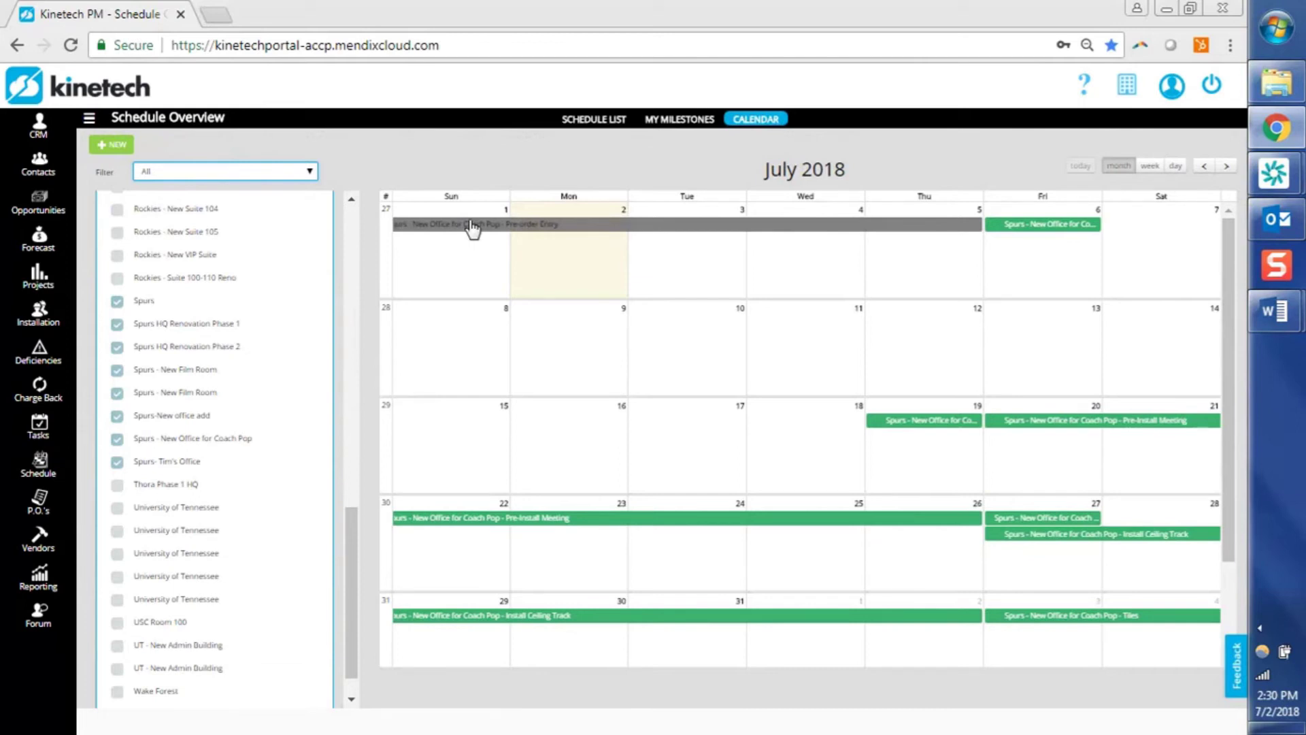
click(472, 166)
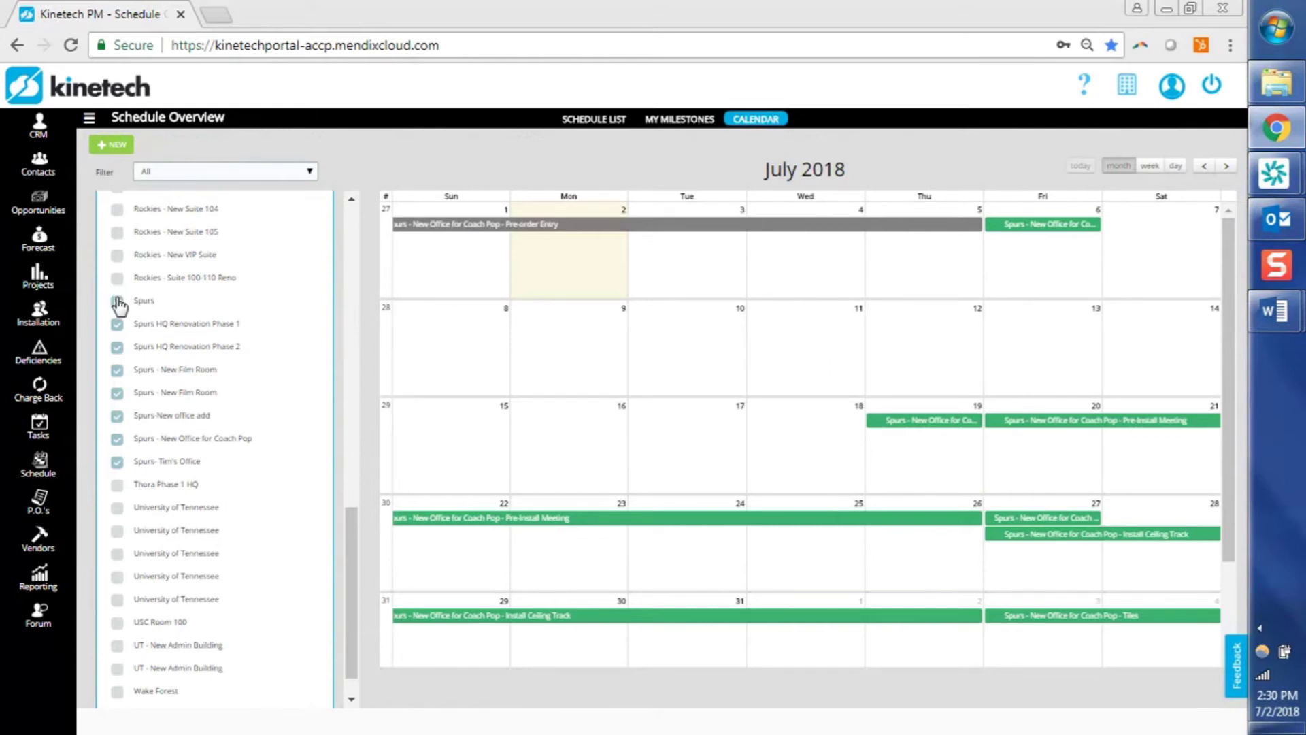
click(117, 325)
shift+click(117, 347)
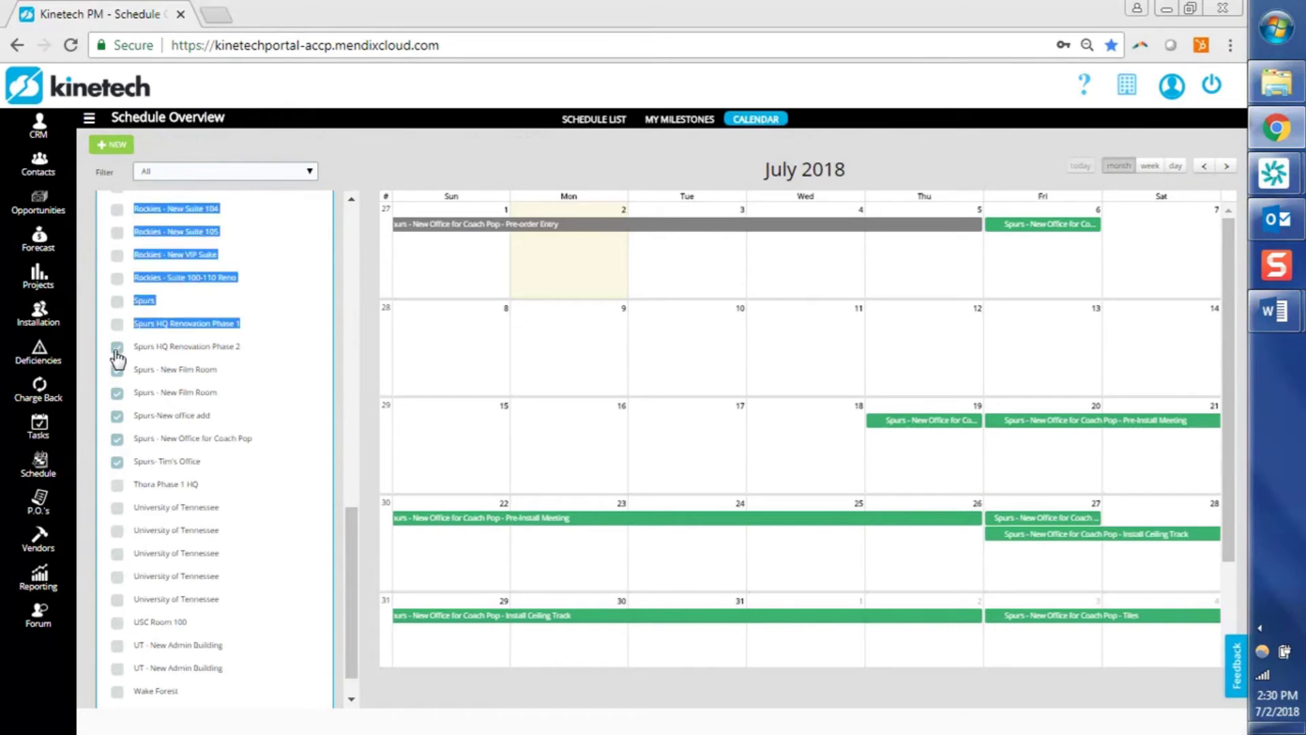
click(117, 369)
click(117, 393)
click(117, 416)
click(117, 438)
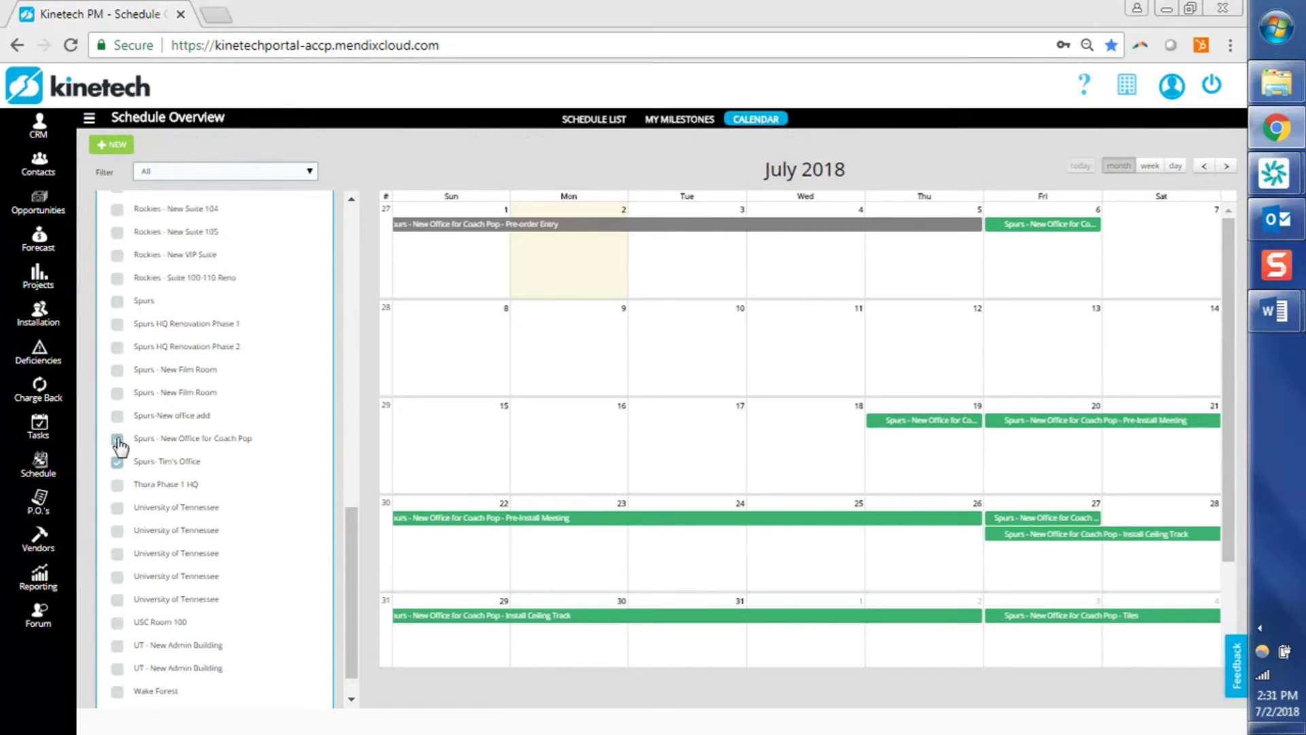
click(117, 462)
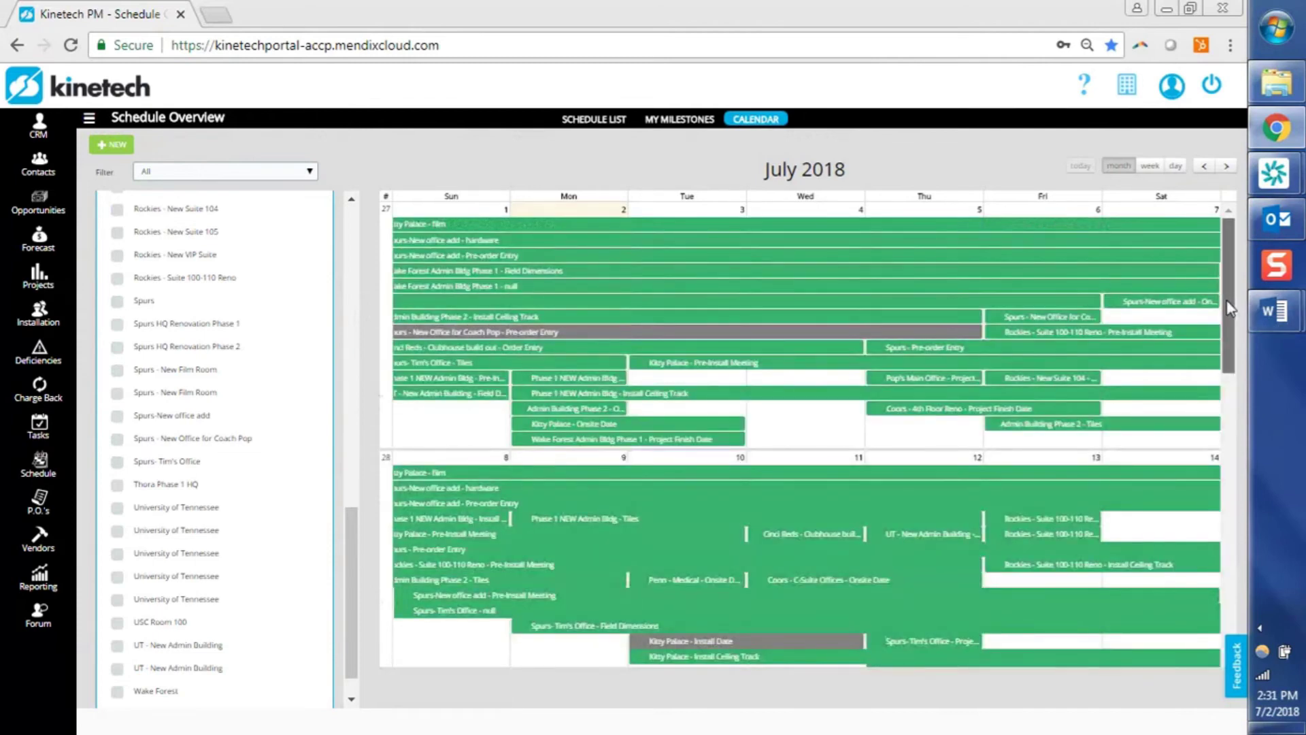
drag(1224, 304, 1228, 624)
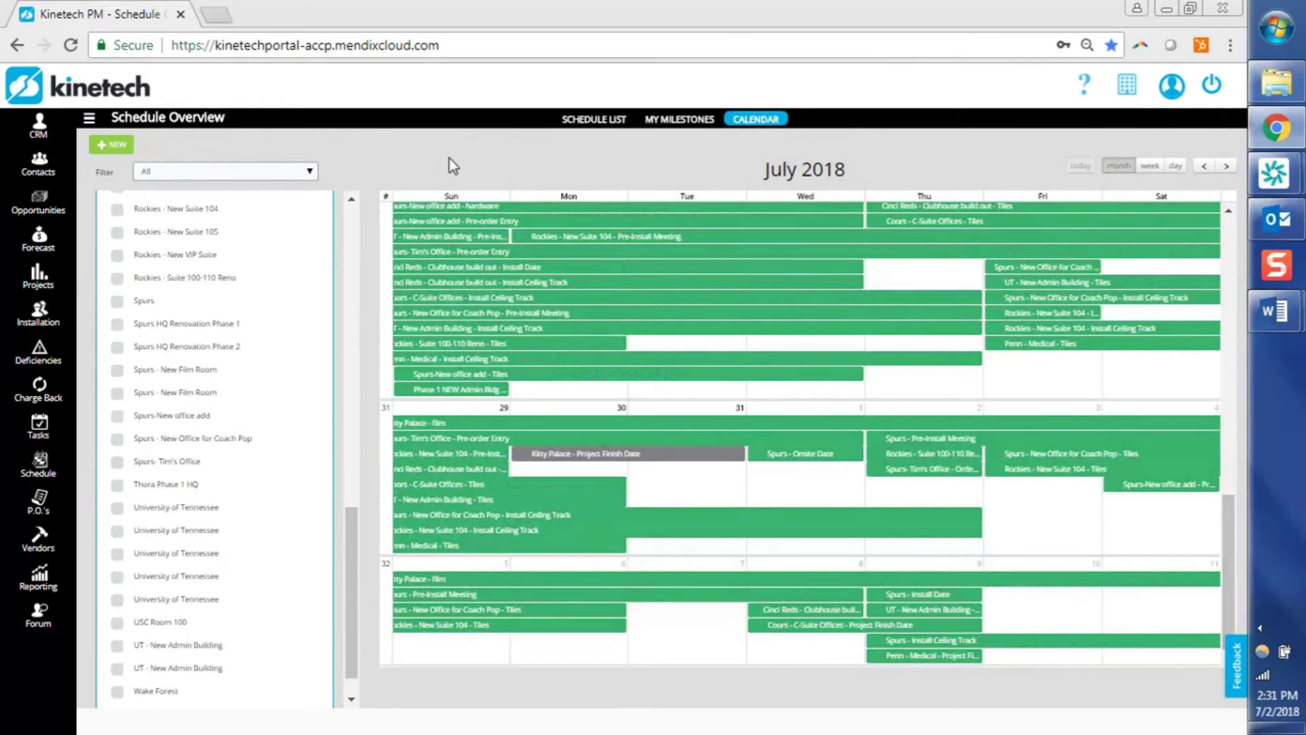
key(alt+Tab)
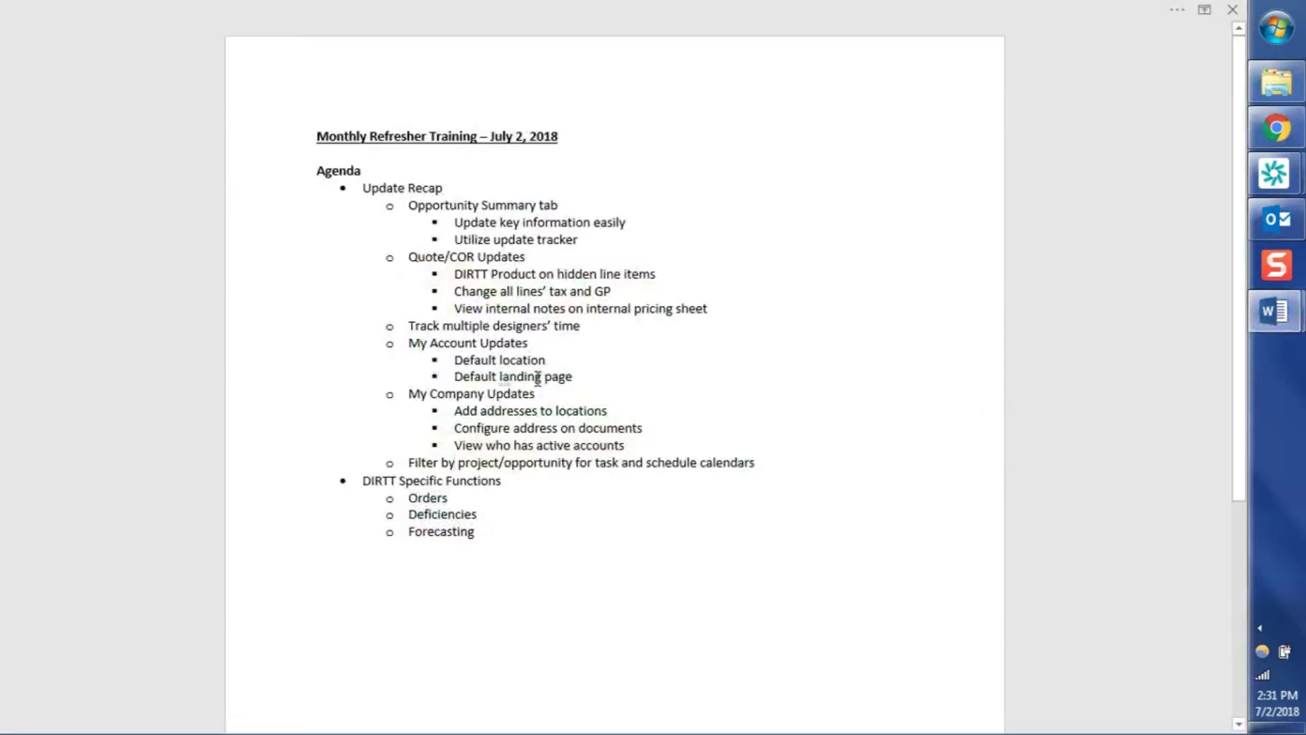
Switch past the meeting window and Word agenda back to the Kinetech July 2018 schedule calendar
key(alt+Tab)
key(alt+Tab)
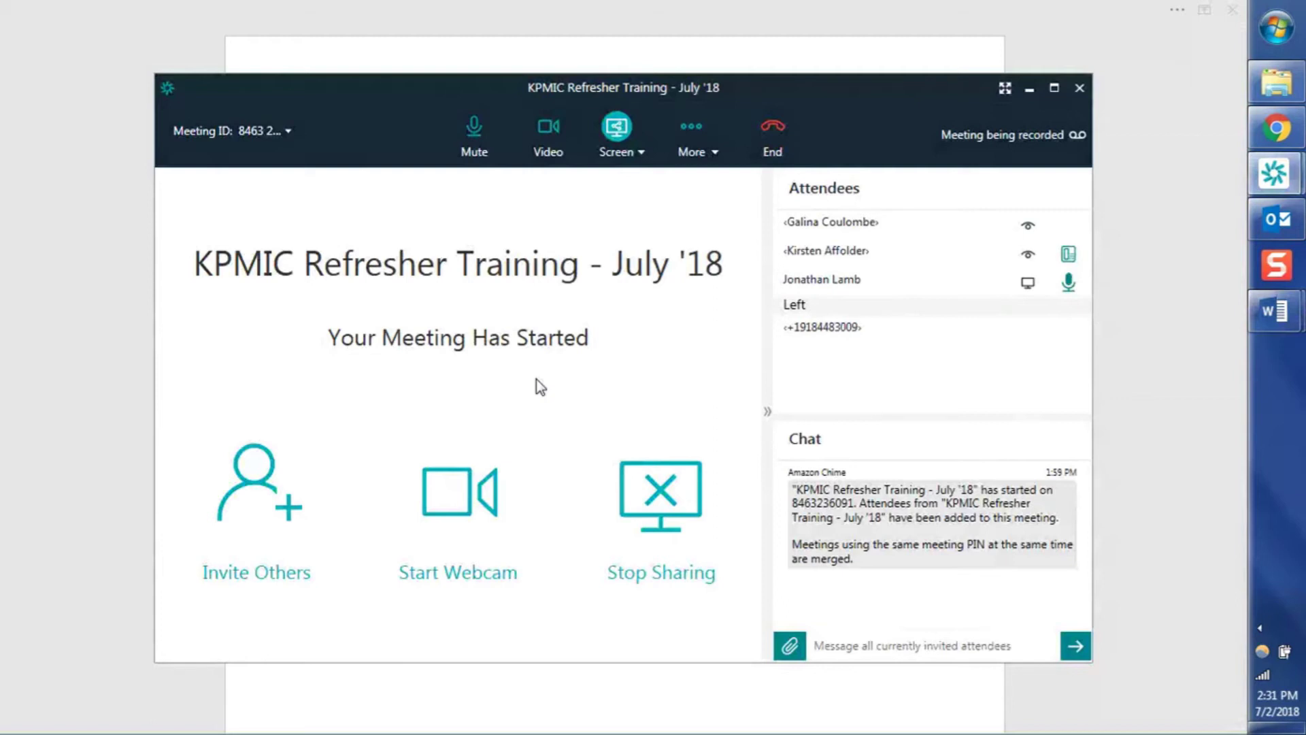
key(alt+Tab)
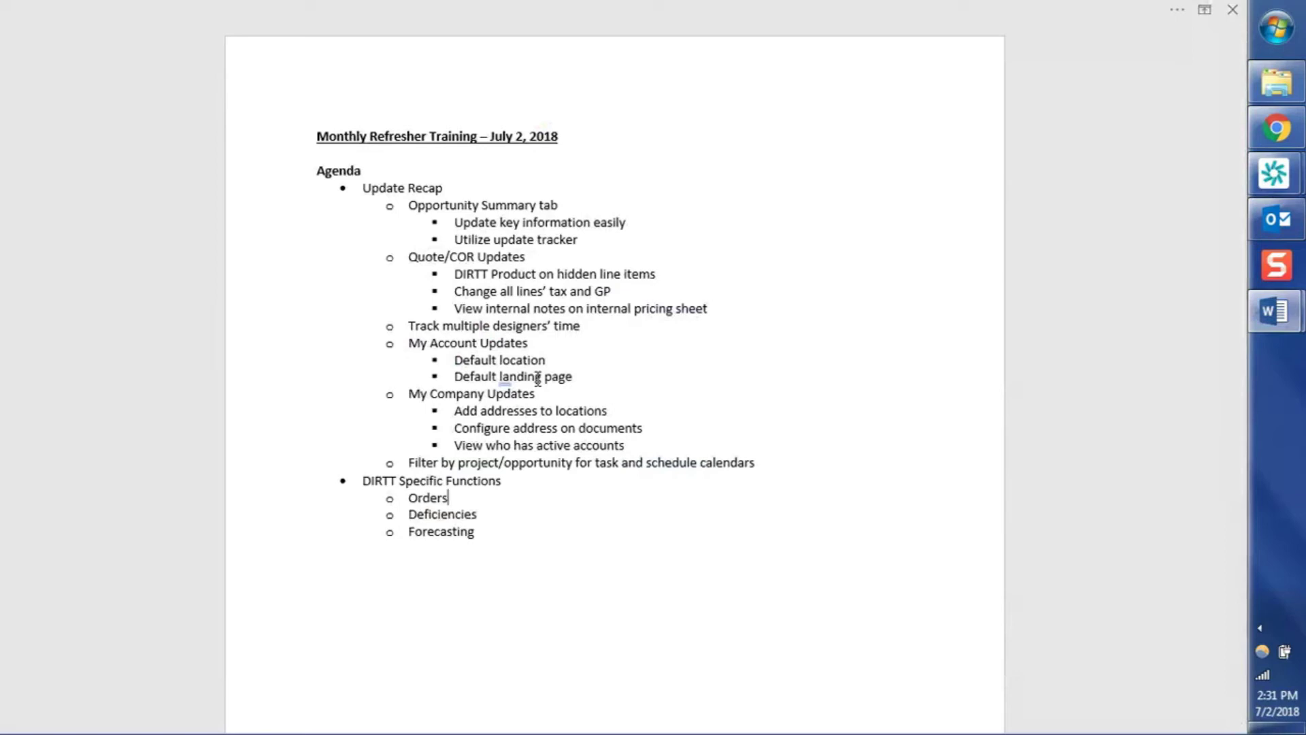
key(alt+Tab)
key(alt+Tab)
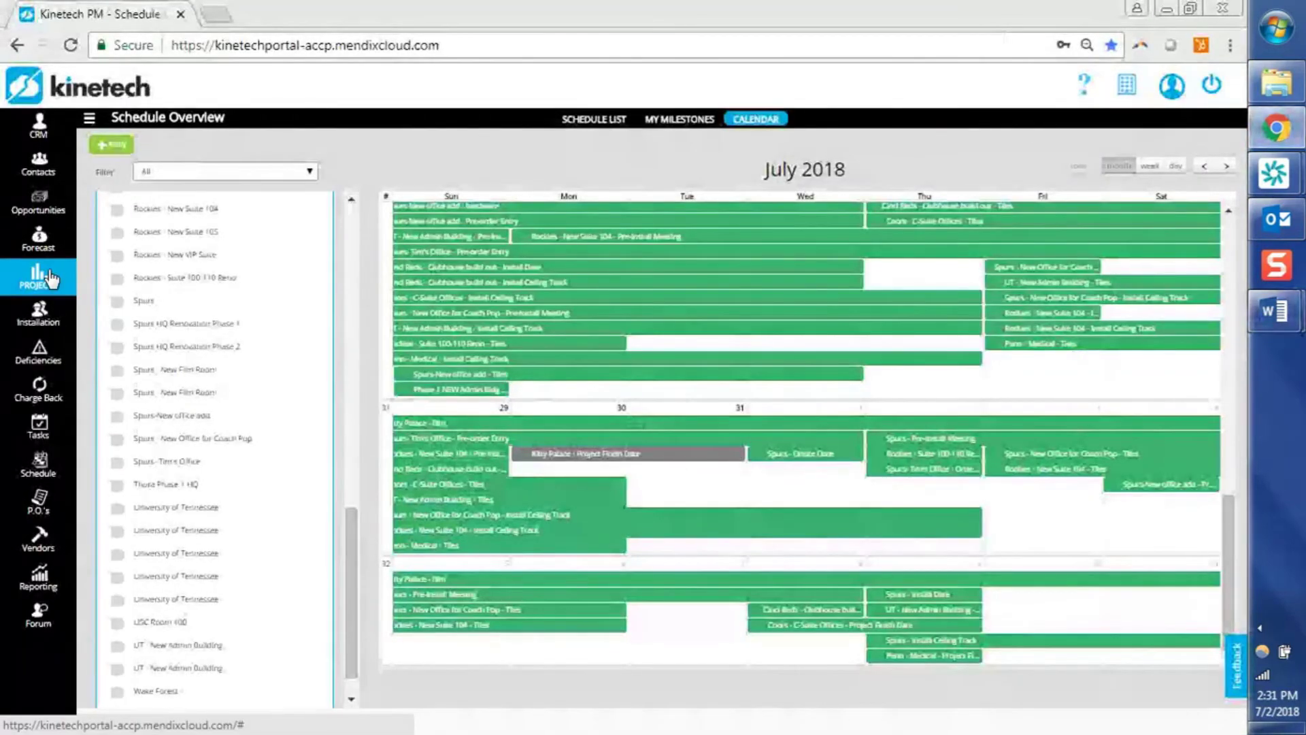
From the Projects list, open Spurs- Tim's Office for editing and show its Orders page
click(51, 279)
click(252, 476)
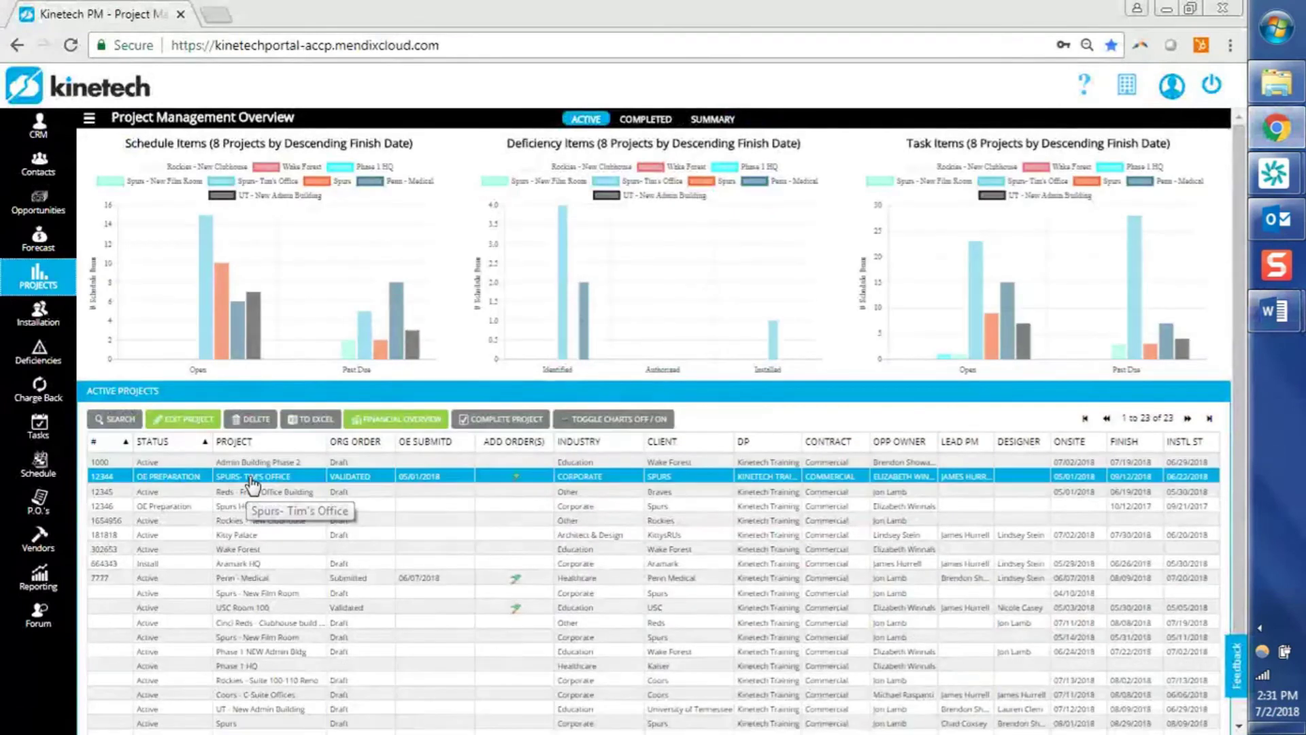
click(201, 421)
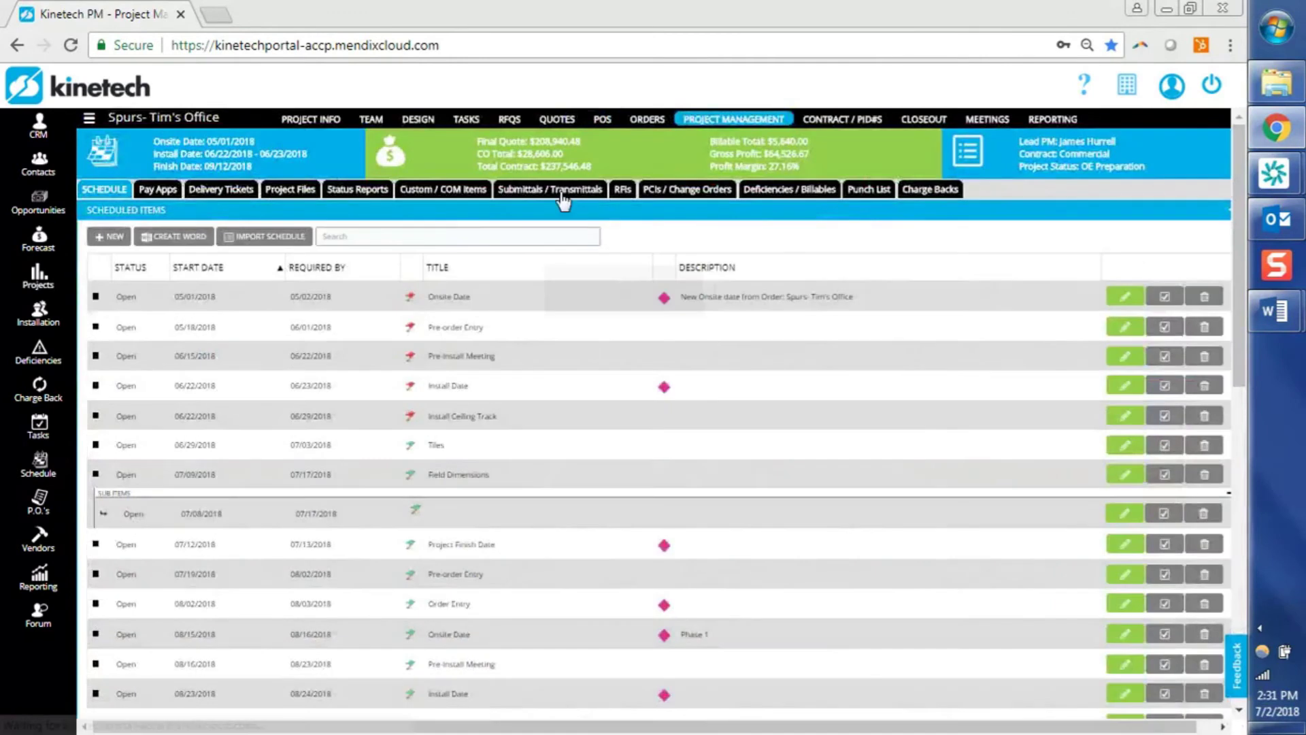
click(651, 120)
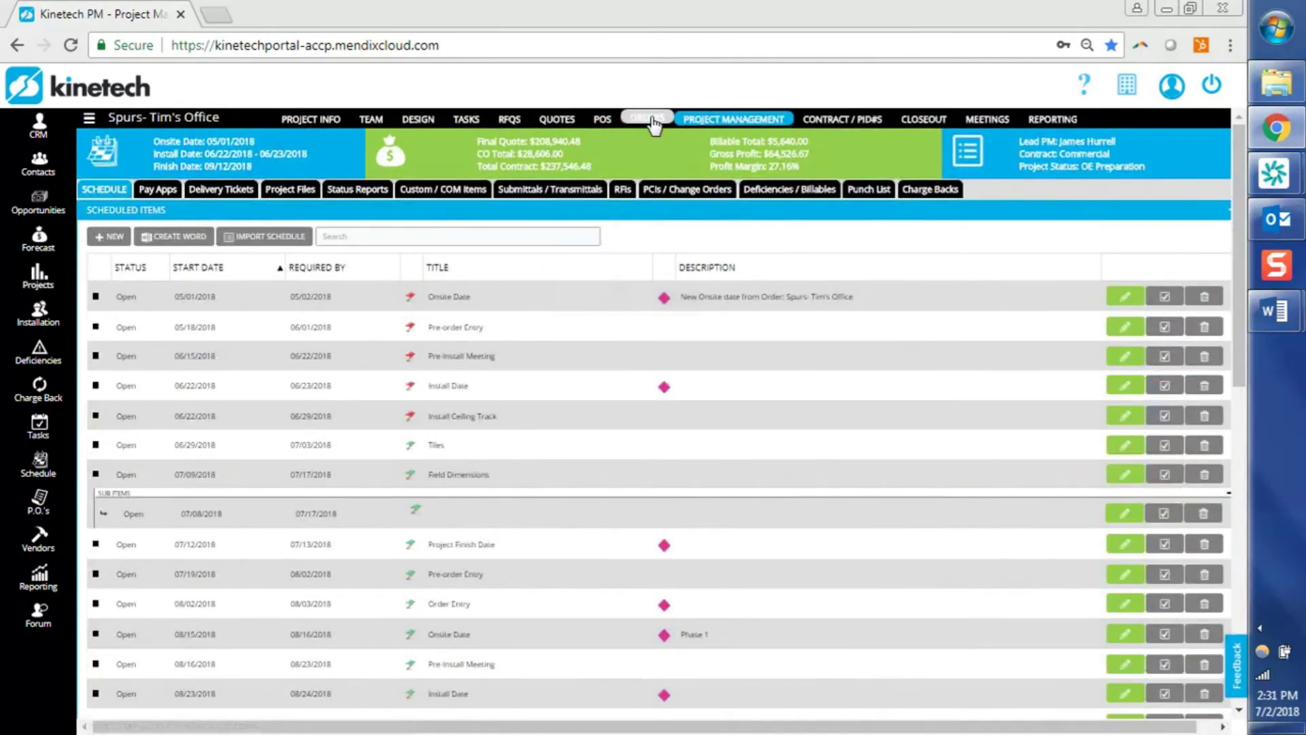
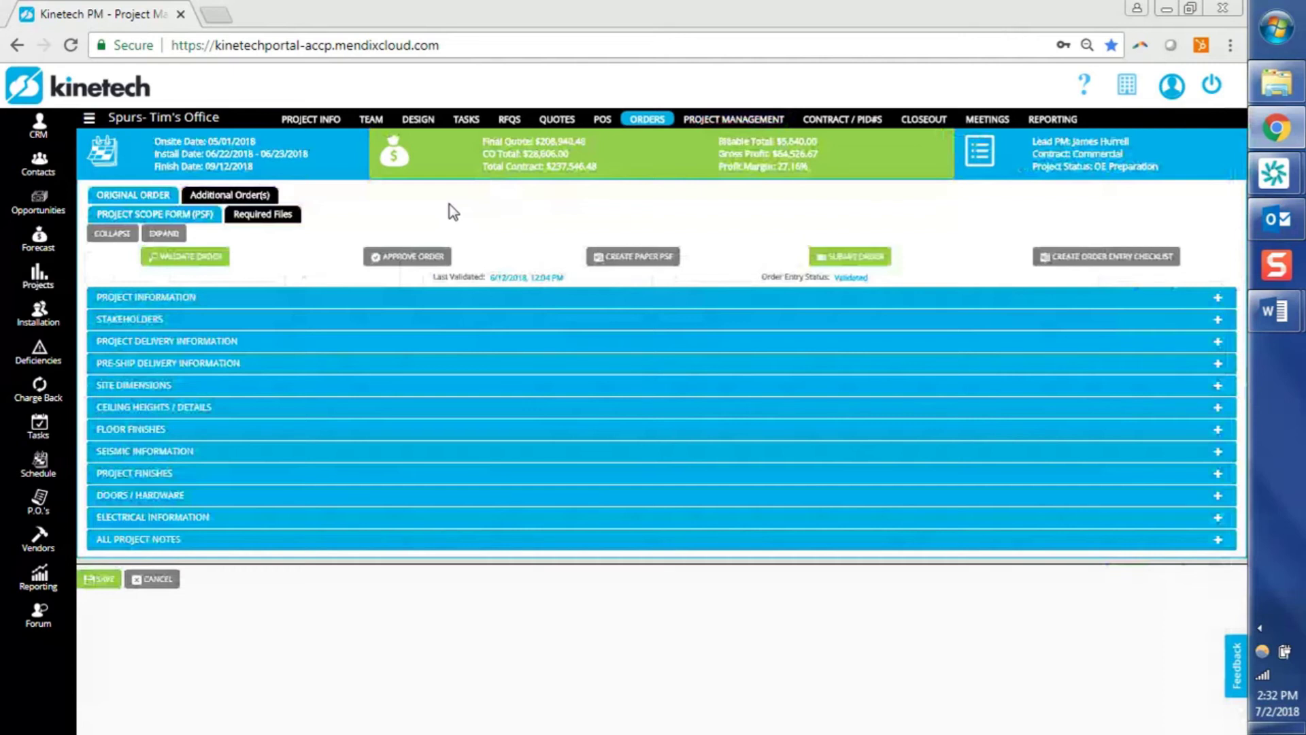
Validate the order, review the Required Files issue, and attempt a submission that is blocked
click(215, 266)
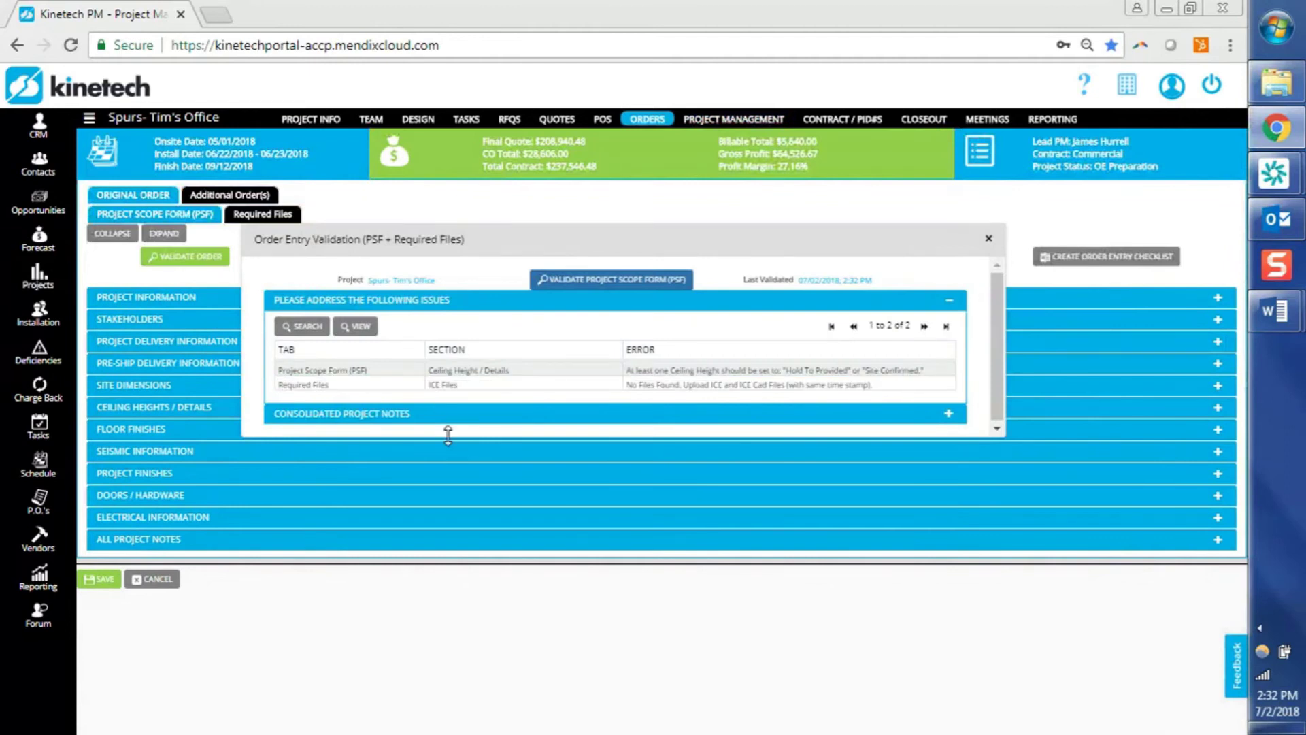
drag(448, 434, 452, 502)
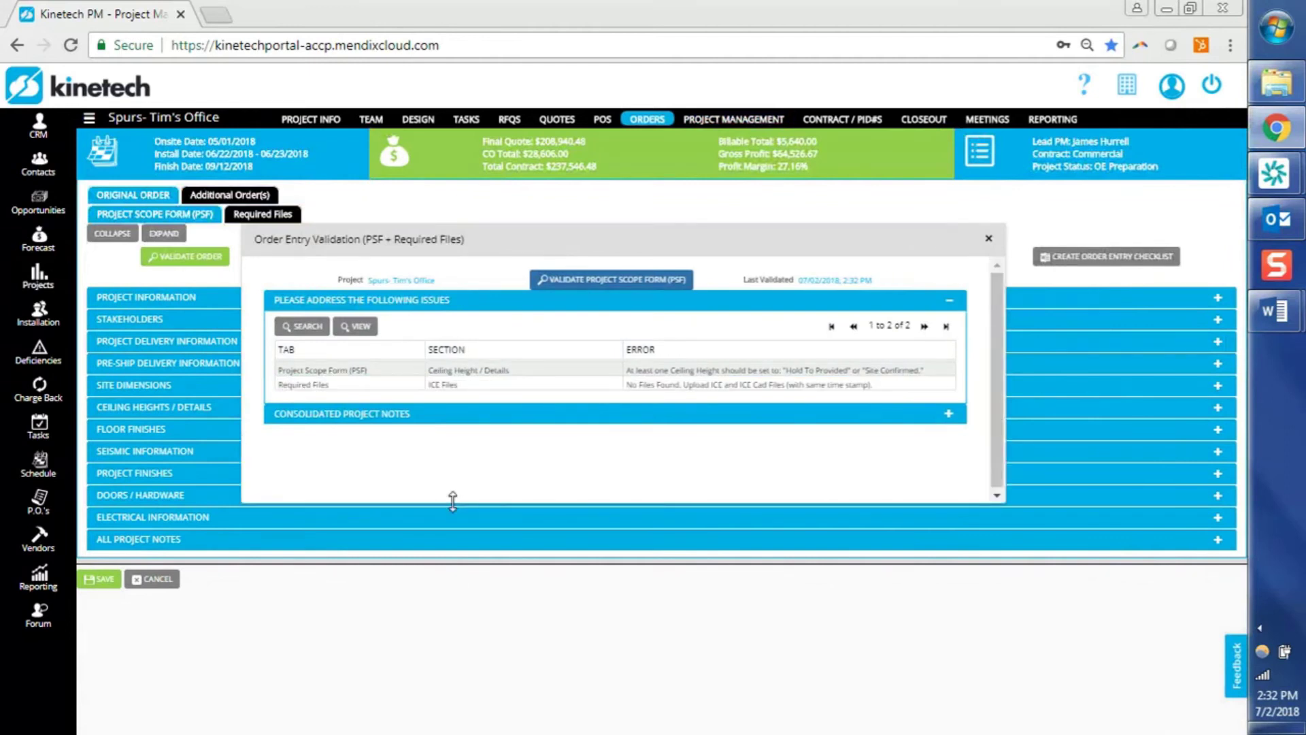
click(406, 385)
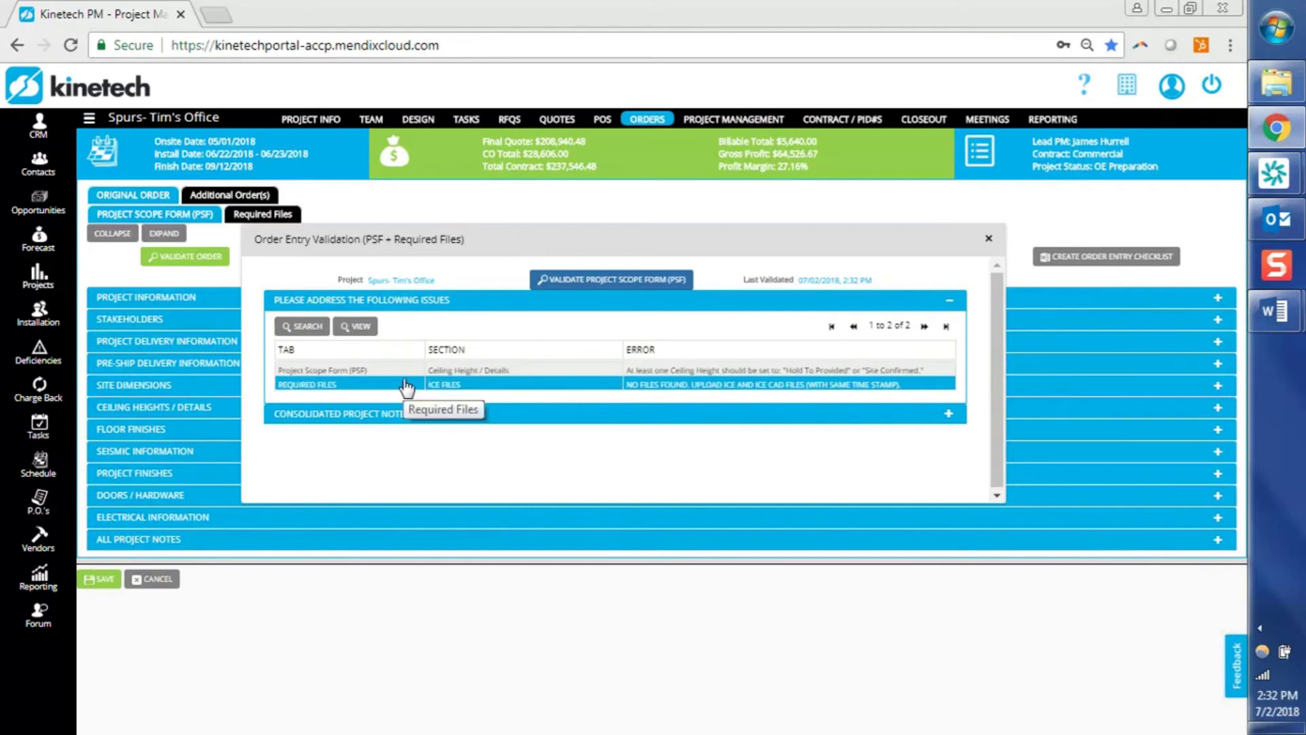
click(406, 385)
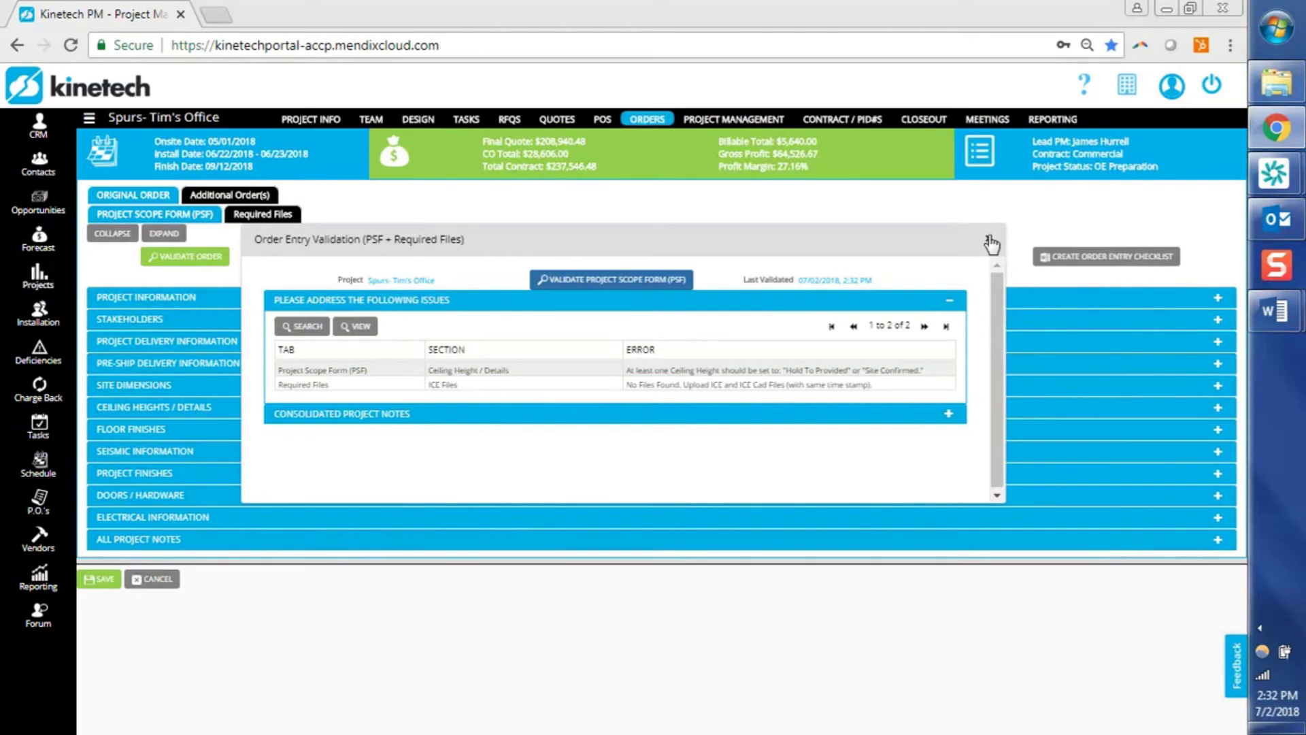
click(990, 243)
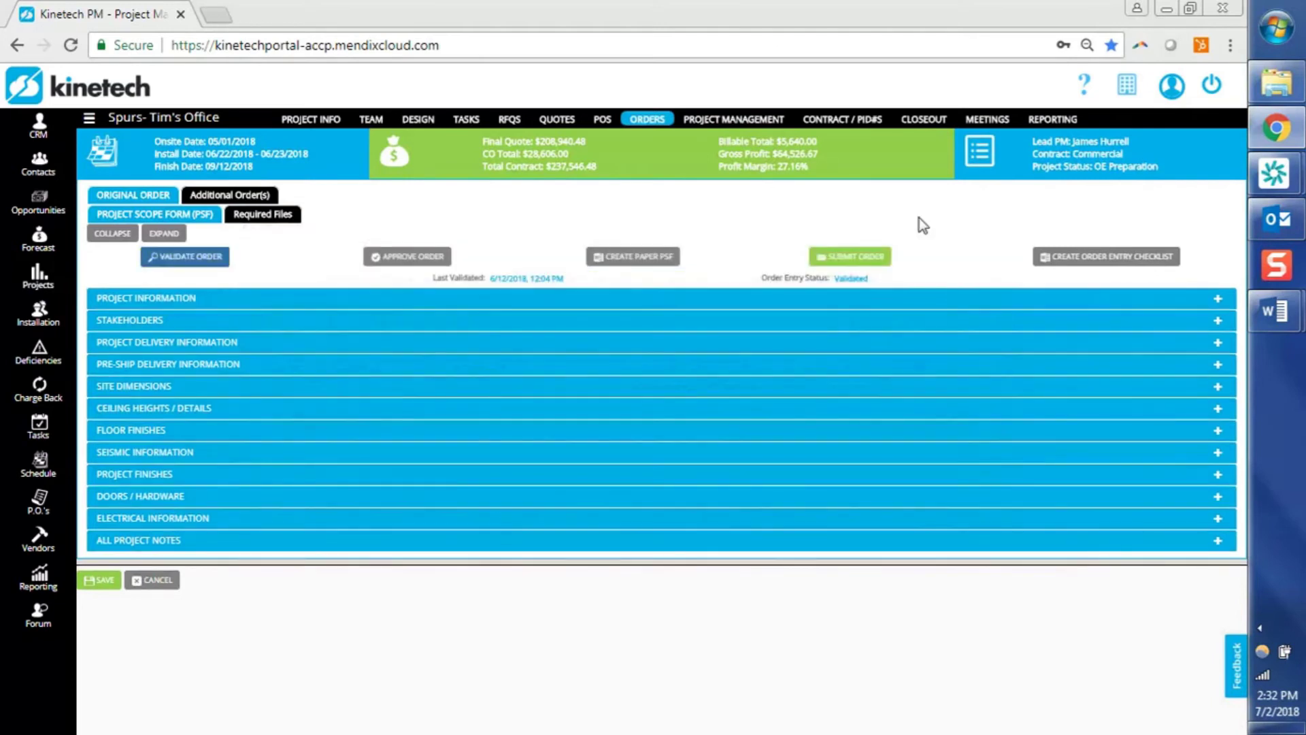
click(881, 260)
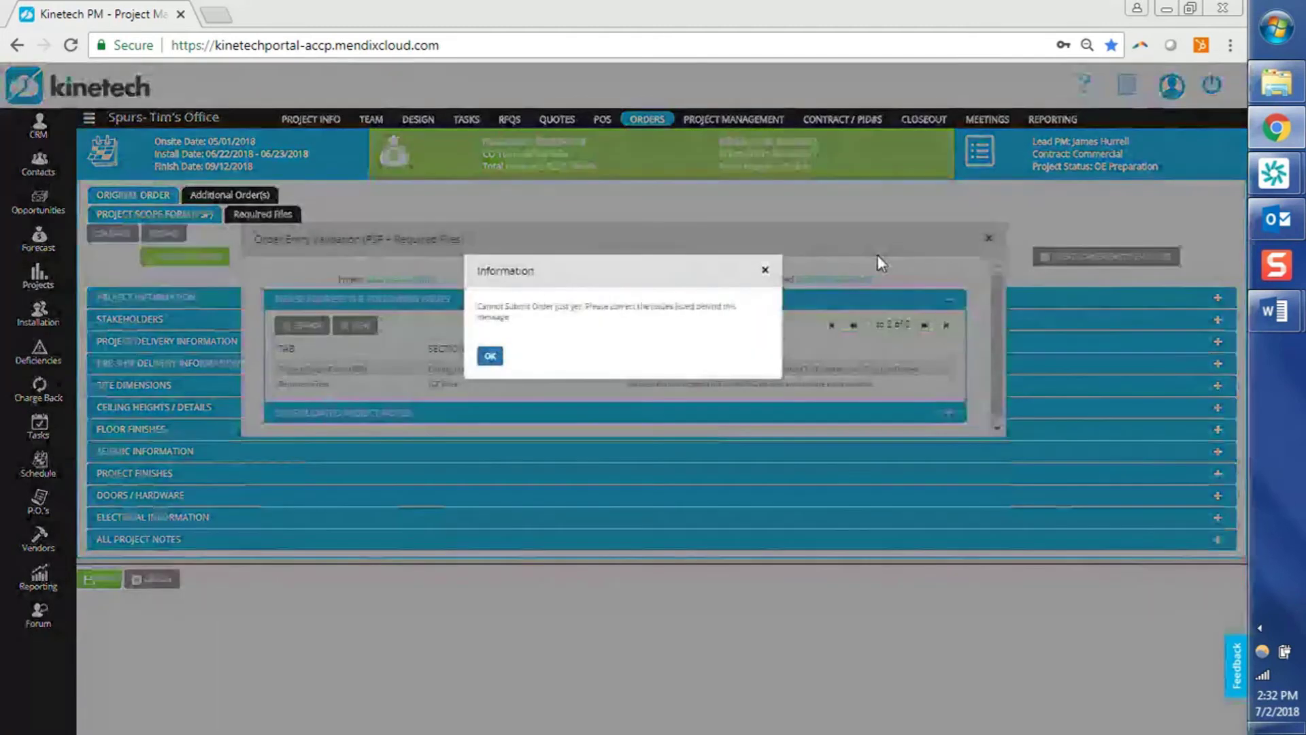
click(492, 356)
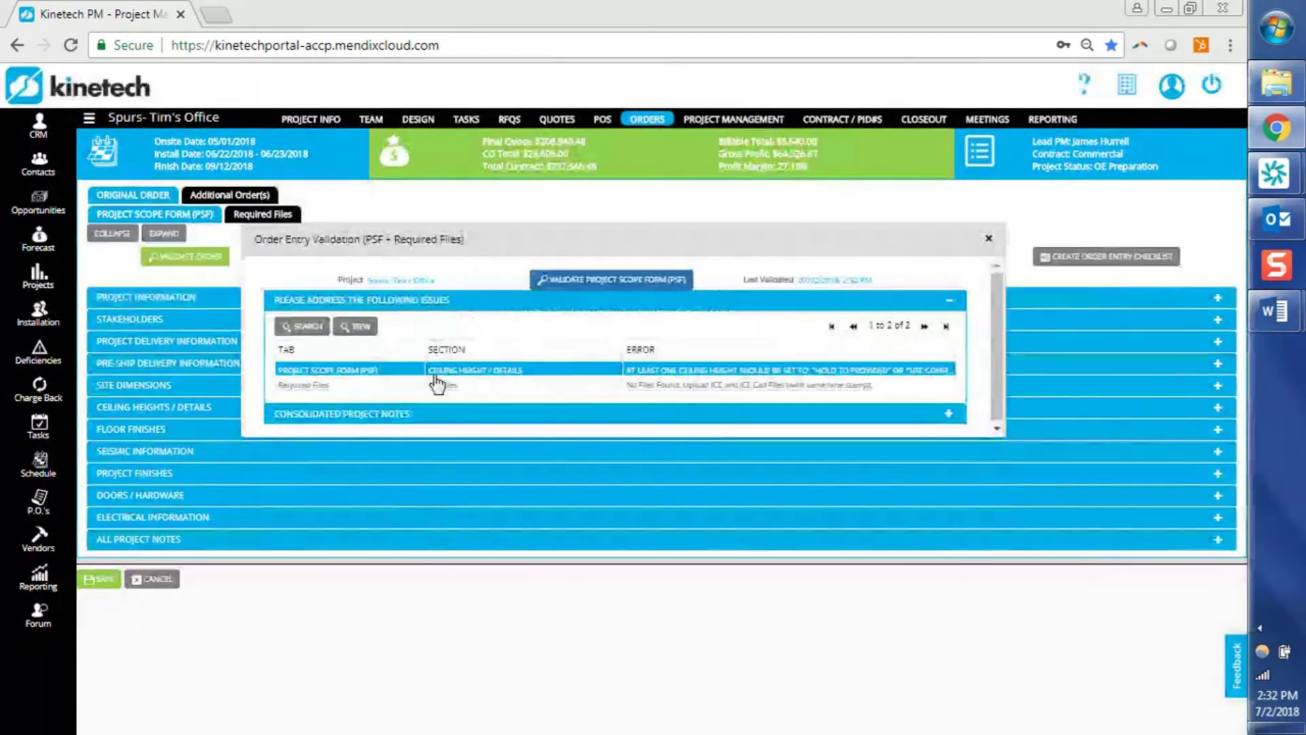
click(990, 240)
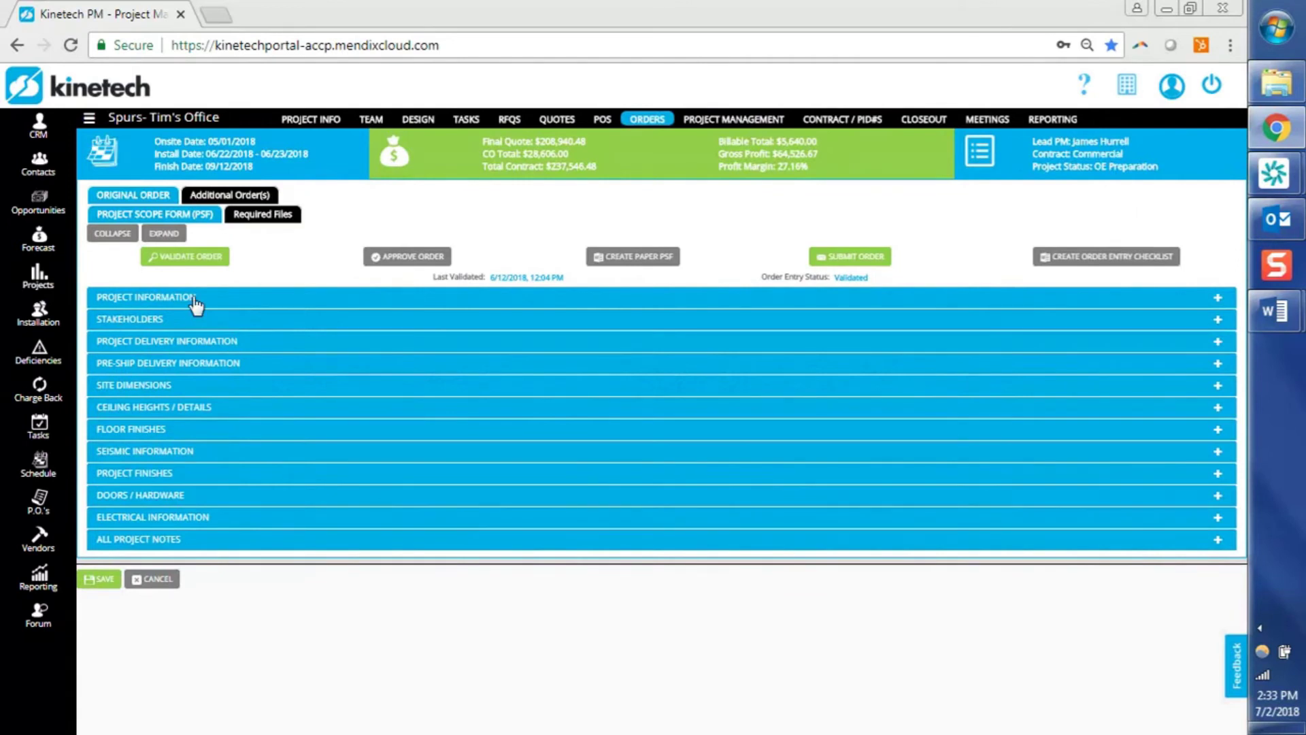
Expand all order sections, review Project Information and Stakeholders, and bring up the onsite dates
click(166, 234)
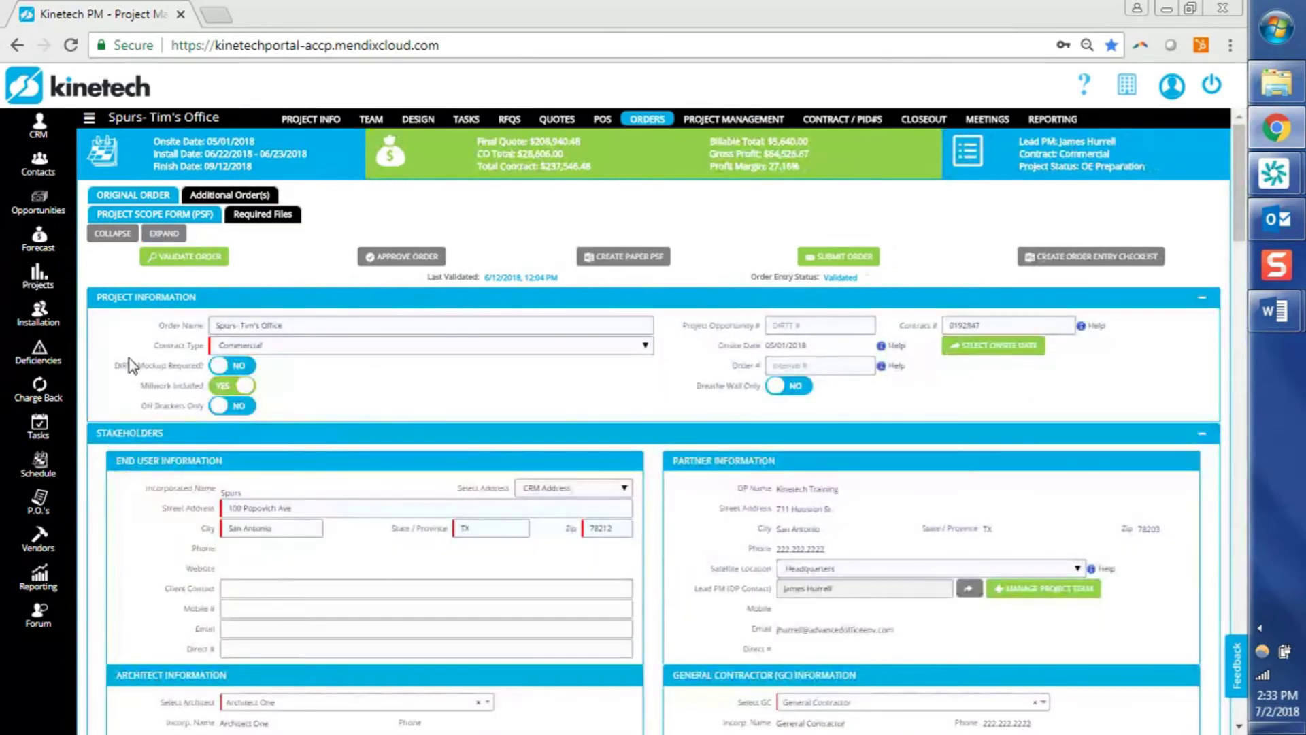
scroll(129, 358, down, 2)
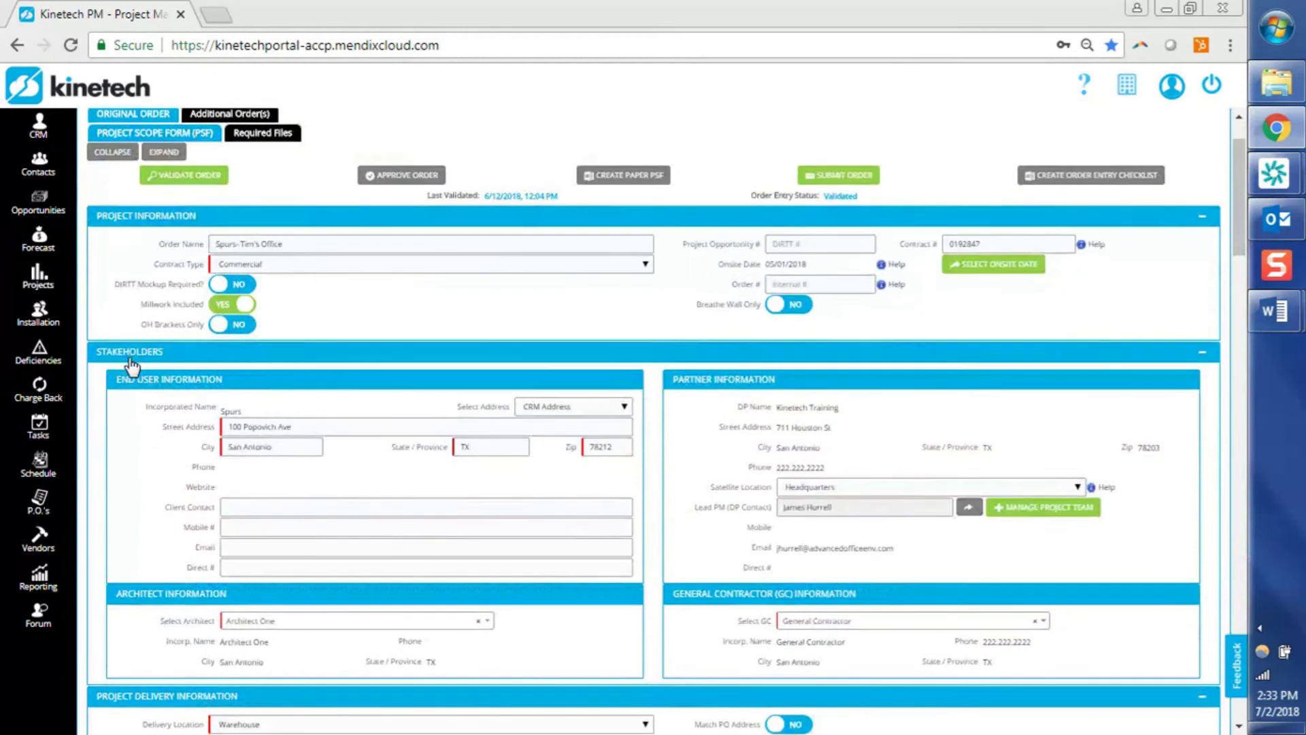
scroll(131, 366, down, 1)
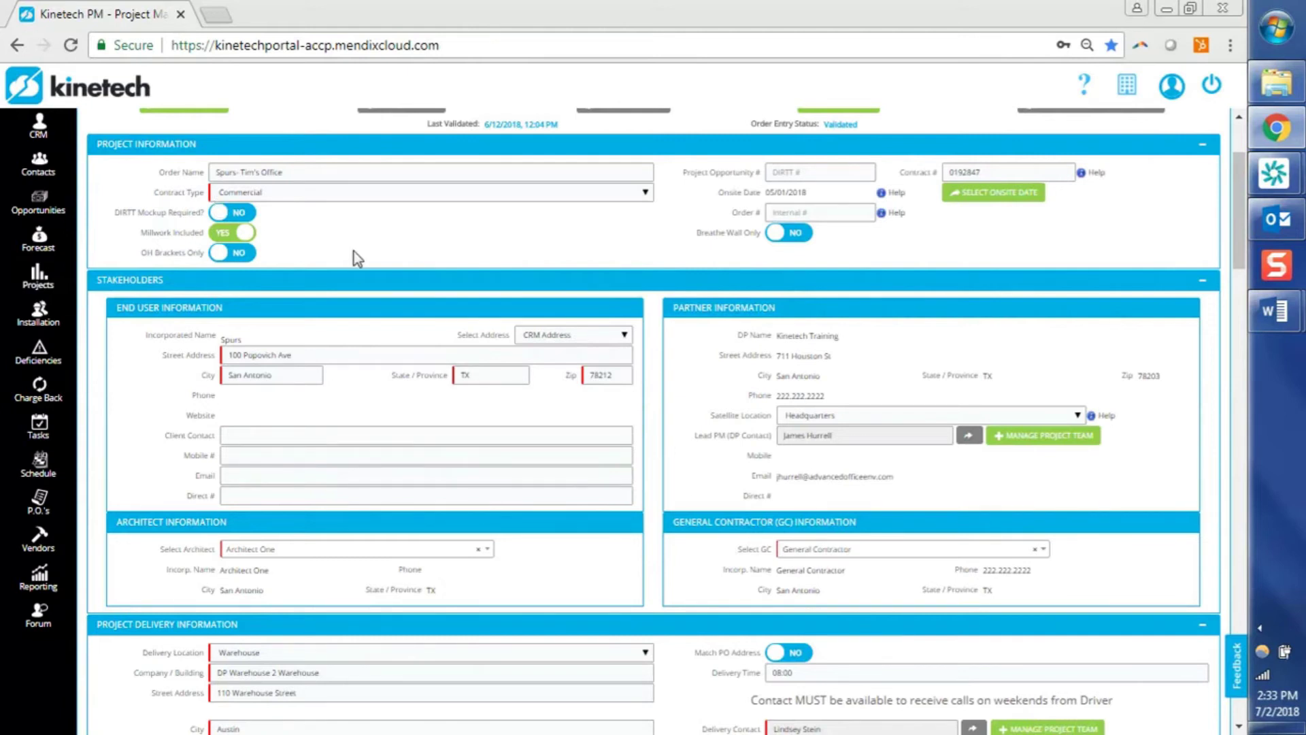
scroll(354, 251, up, 1)
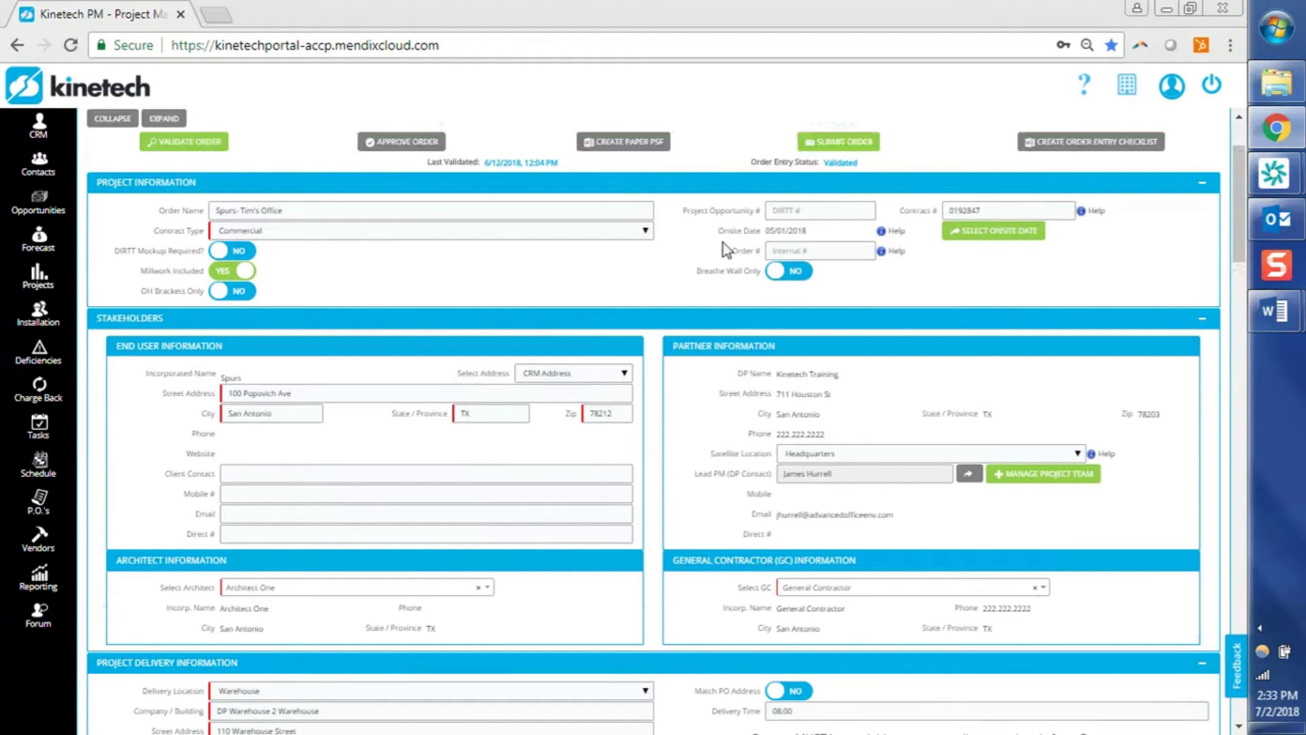
click(953, 238)
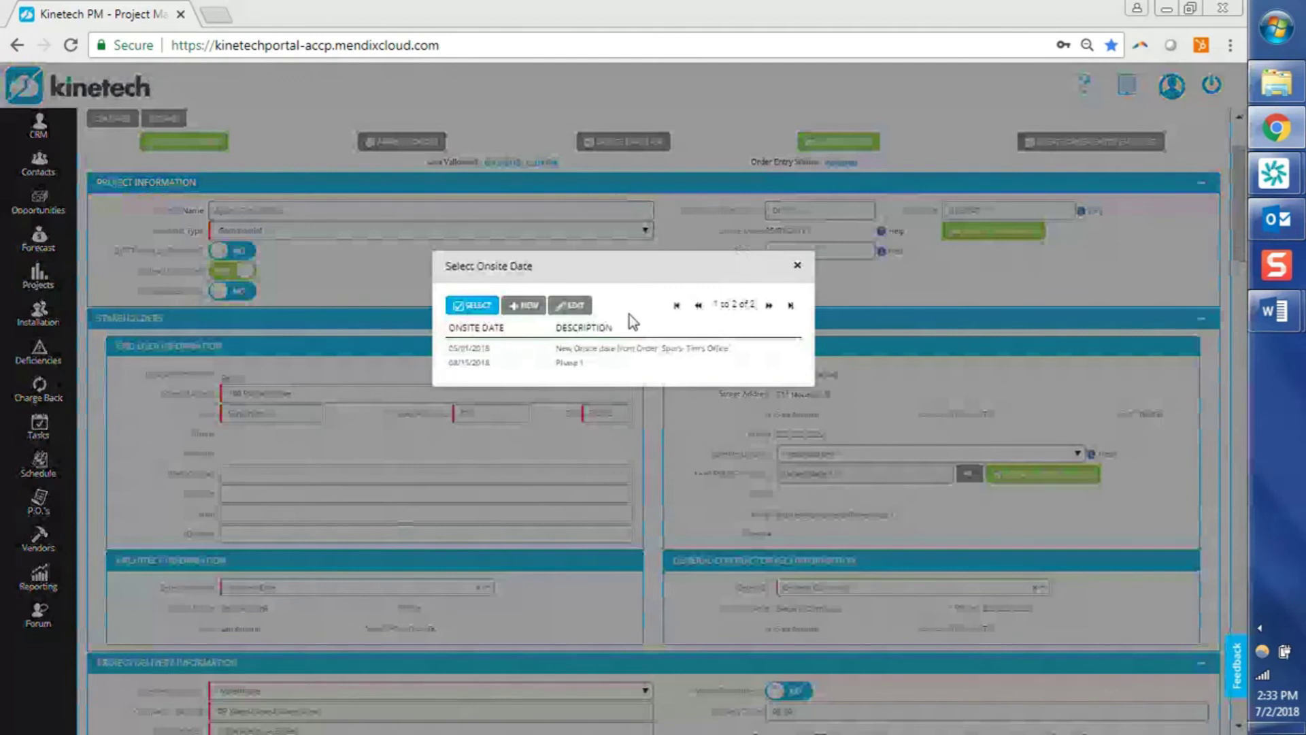
Edit the Phase 1 onsite date to start 08/22/2018, required by 08/23/2018, and save
click(626, 362)
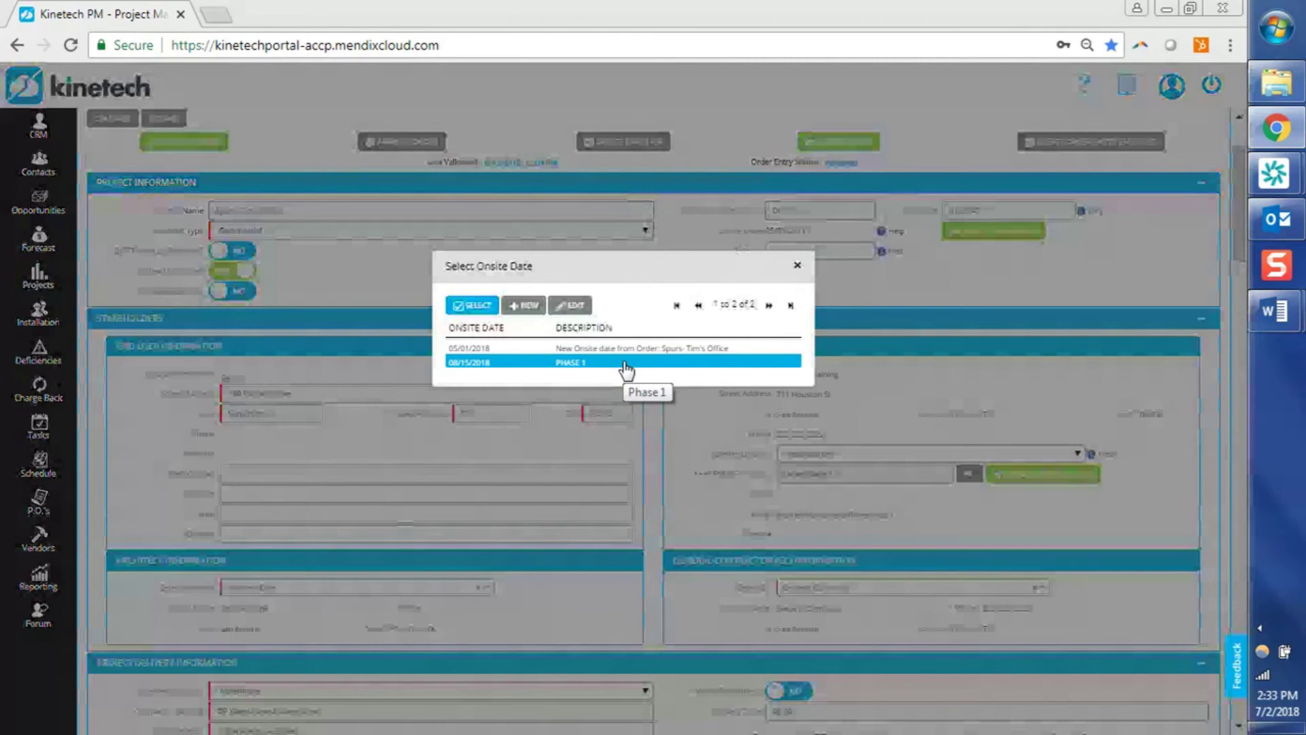
click(582, 306)
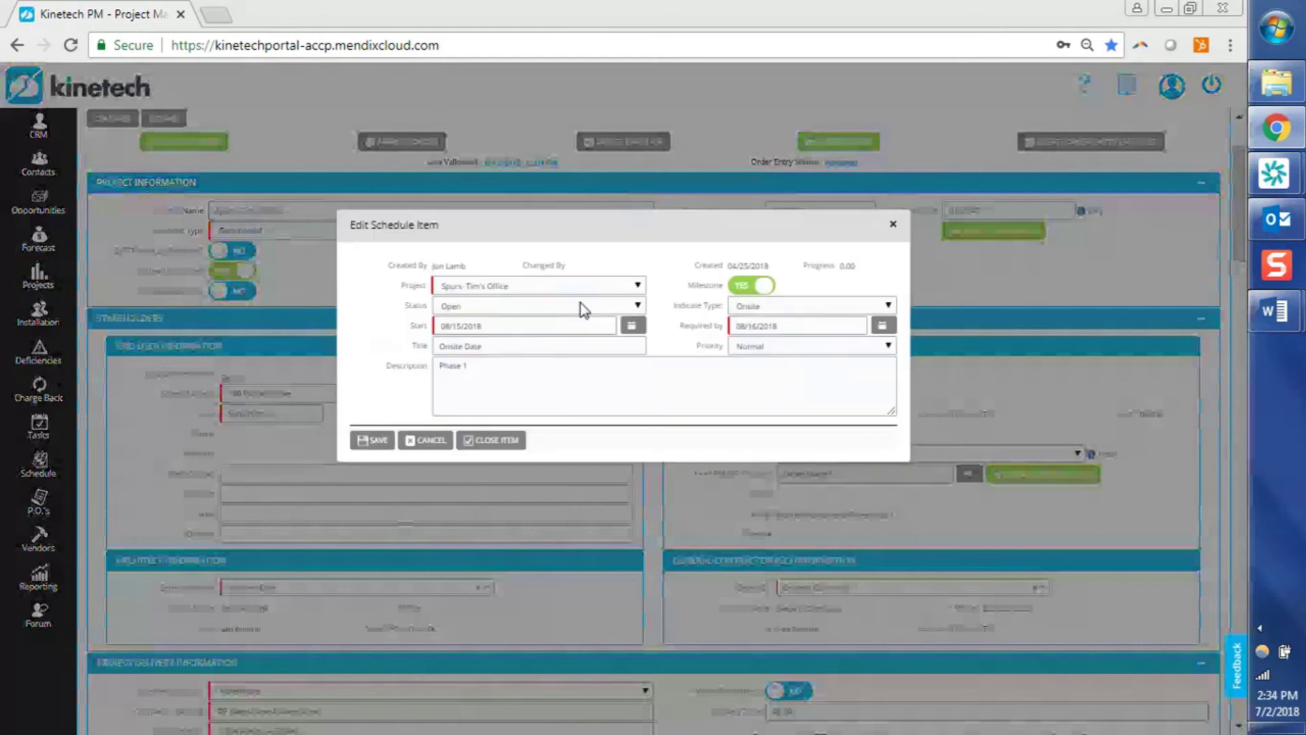
click(632, 327)
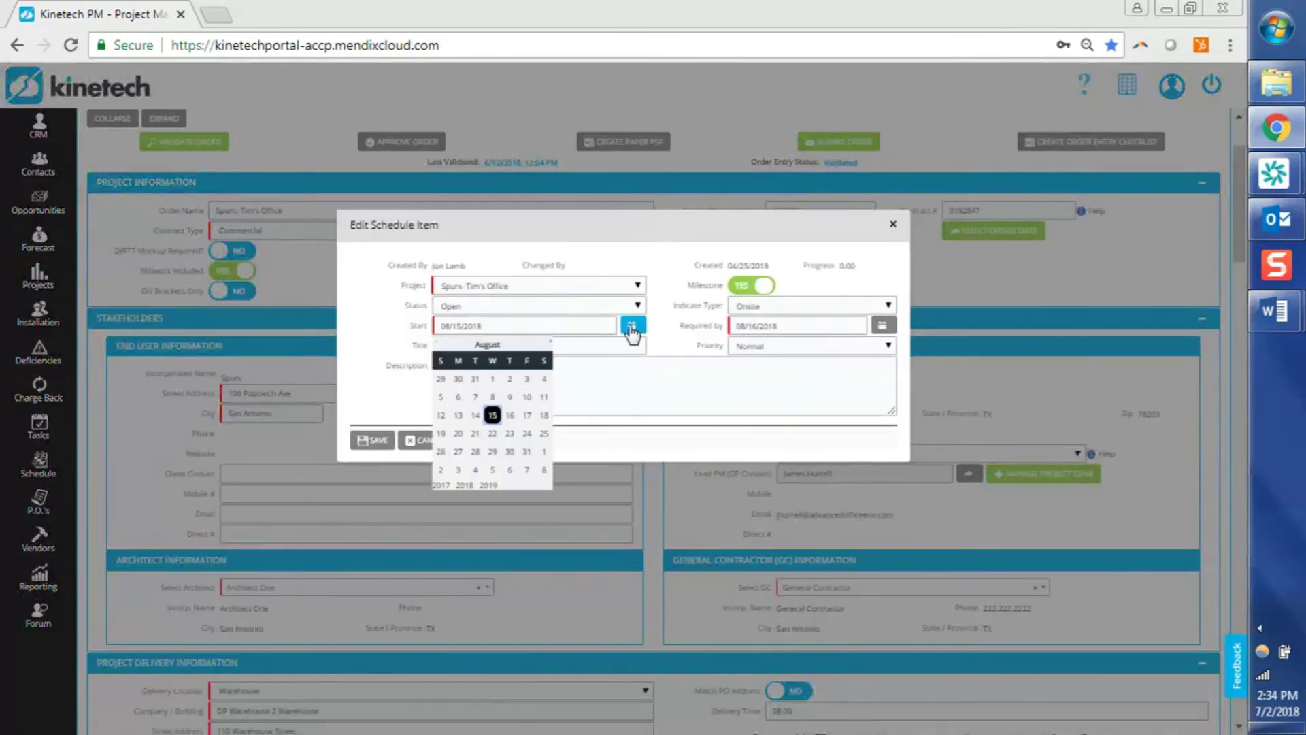
click(492, 433)
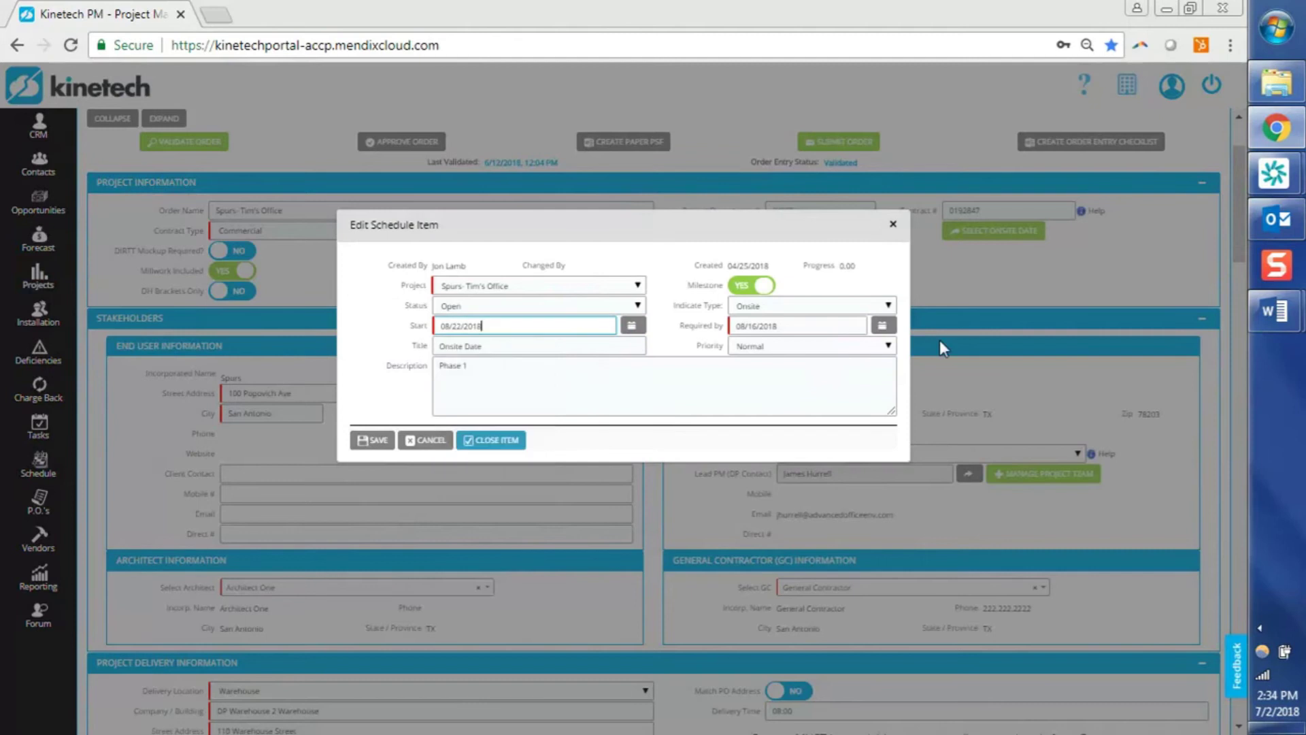
click(882, 325)
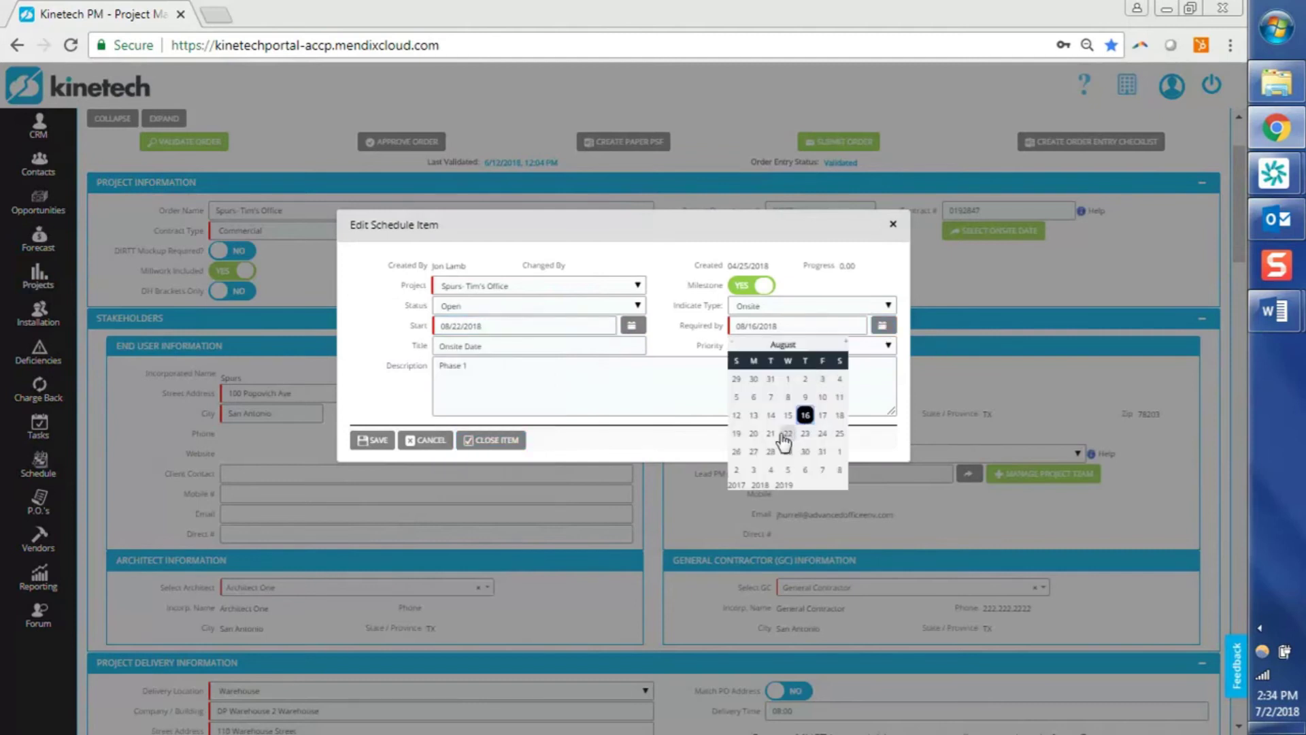
click(808, 436)
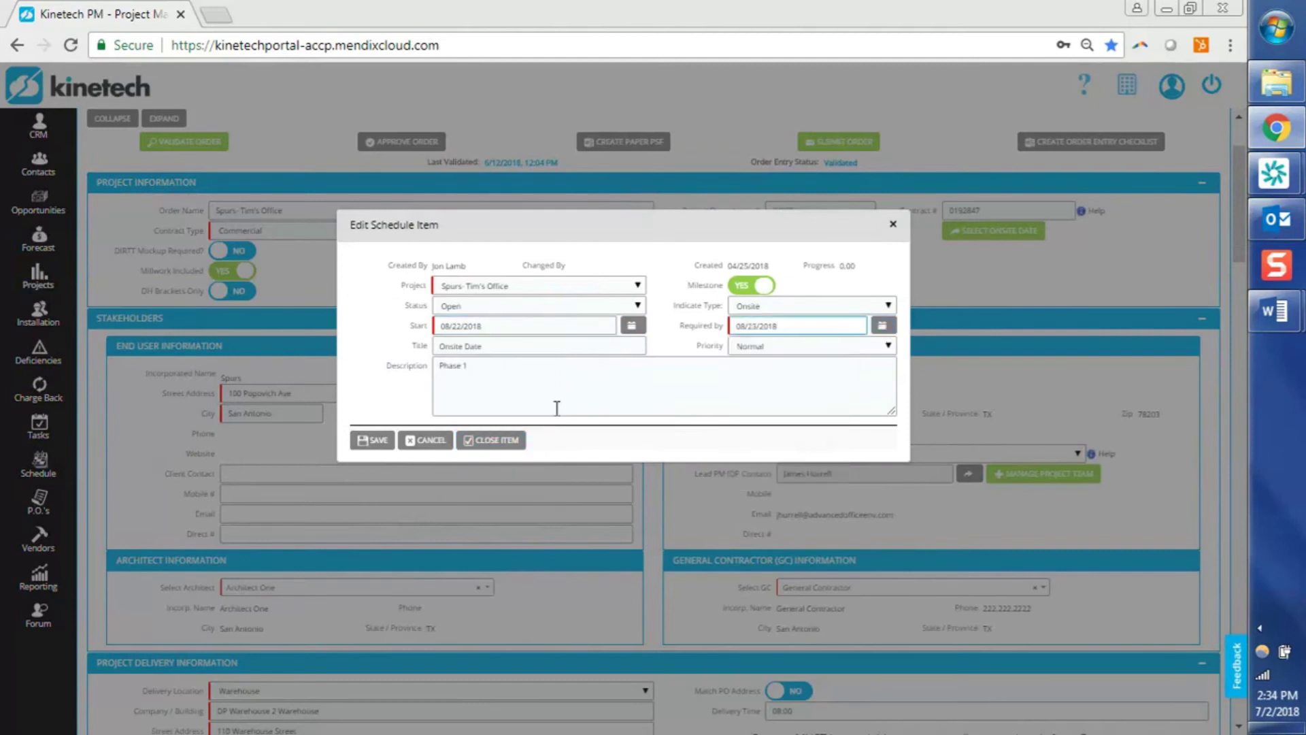
click(376, 442)
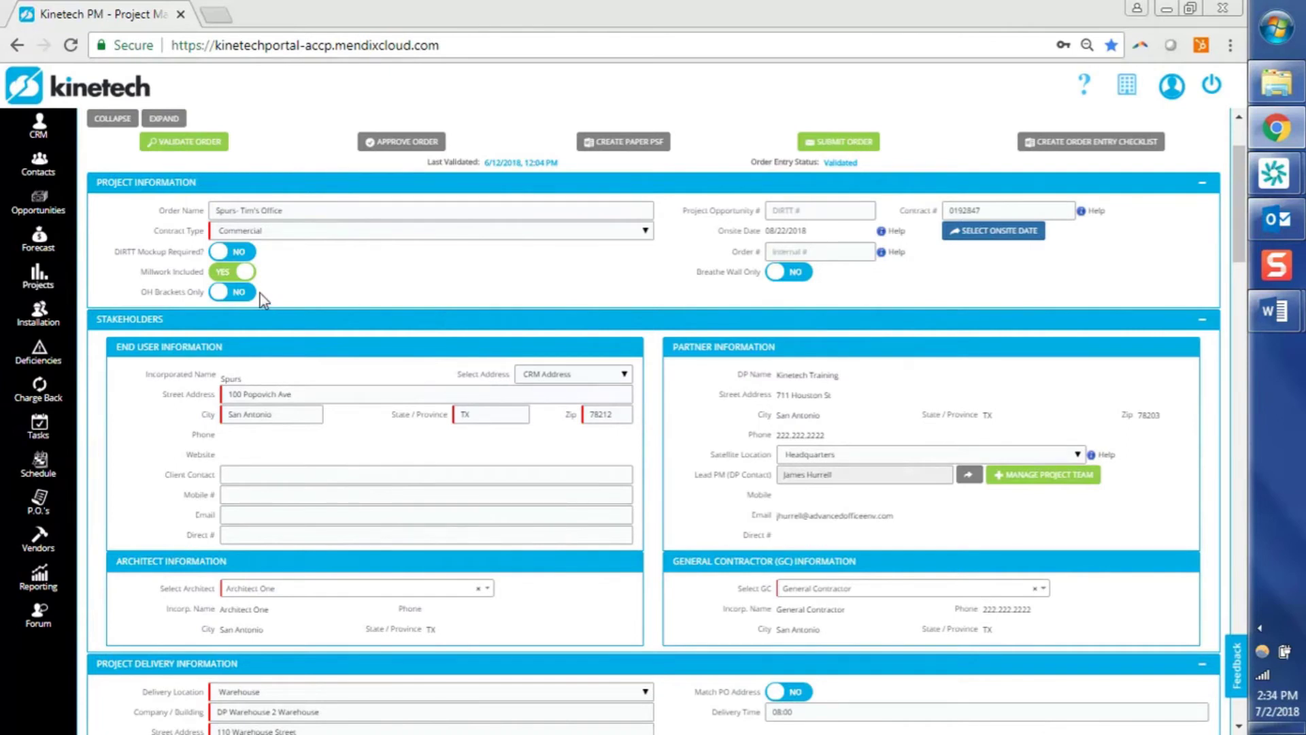
click(219, 292)
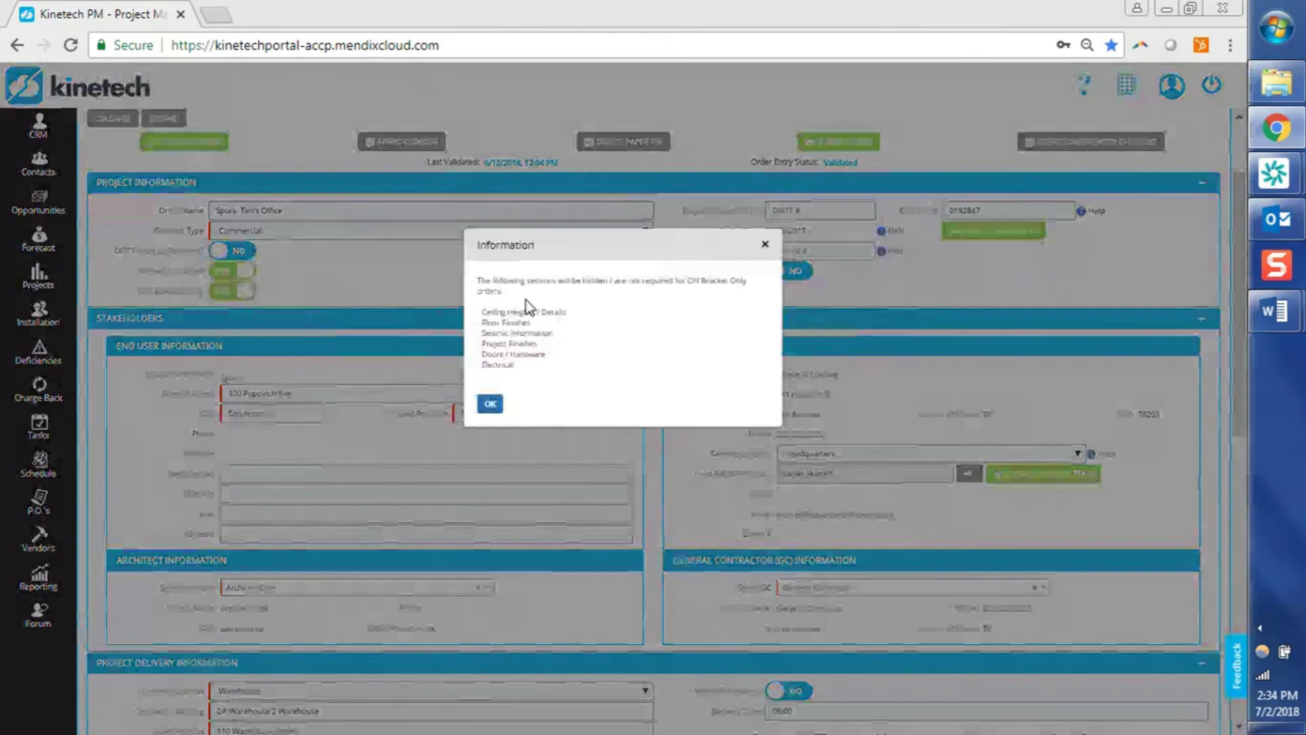
click(490, 404)
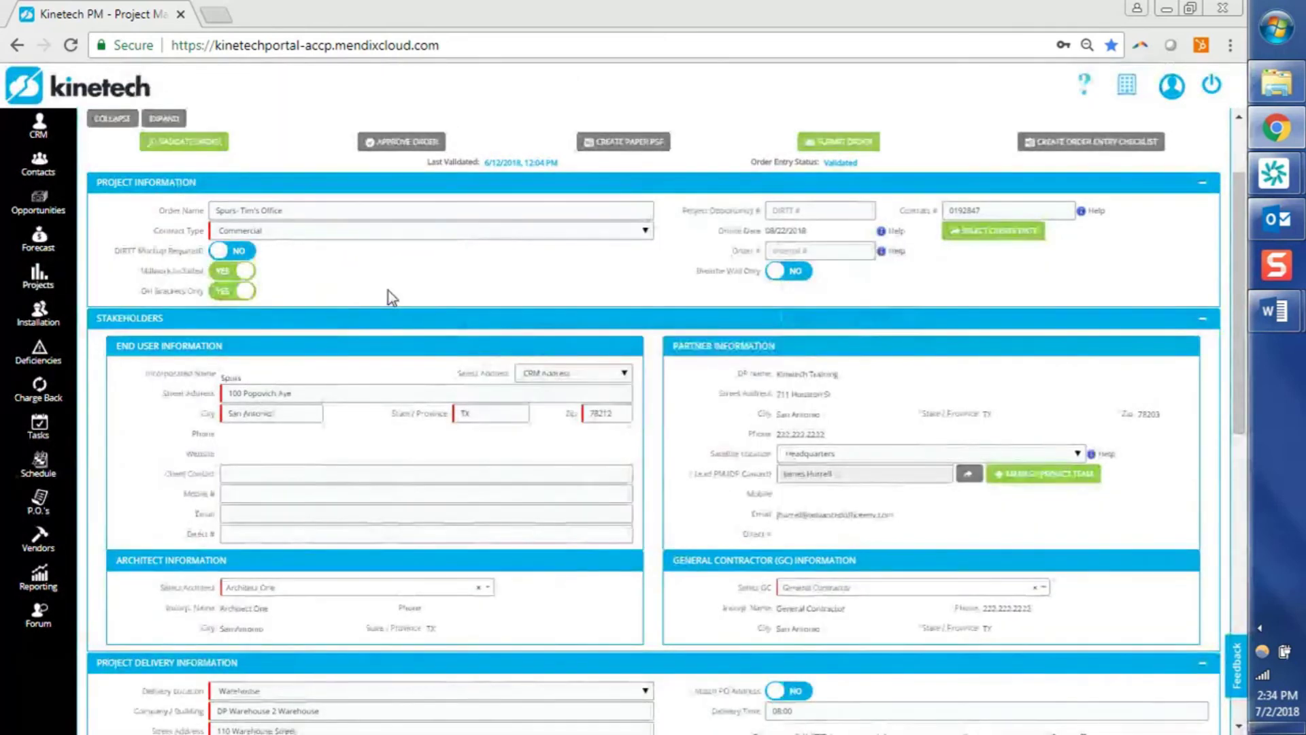
click(244, 294)
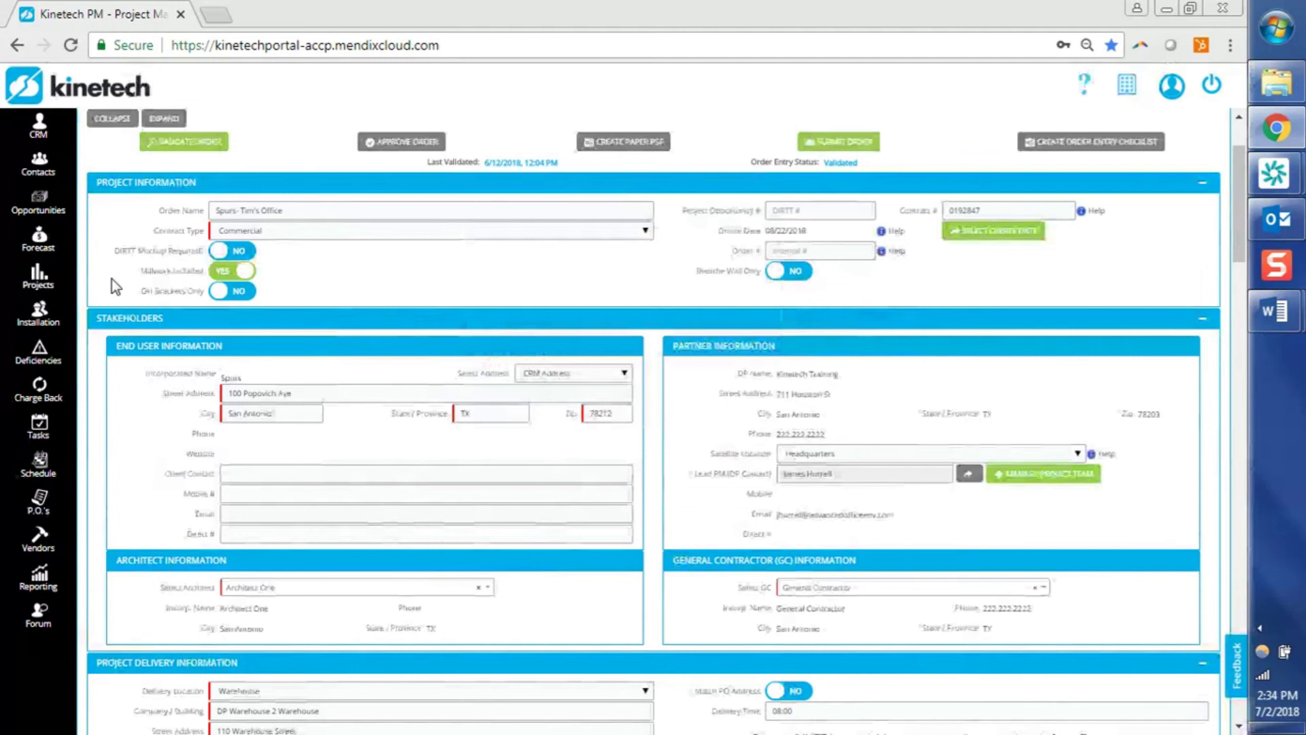
scroll(111, 279, down, 1)
scroll(111, 279, down, 1)
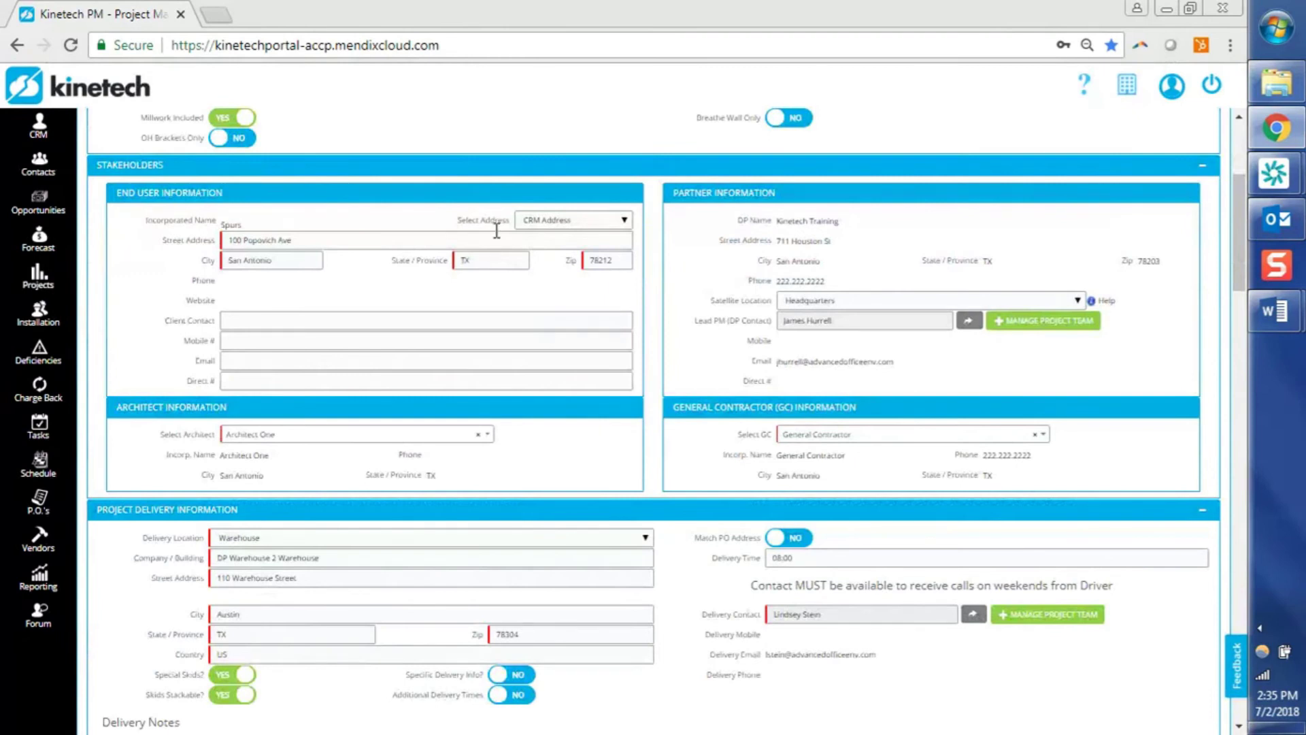
Use the Jobsite address as the end user address
click(562, 221)
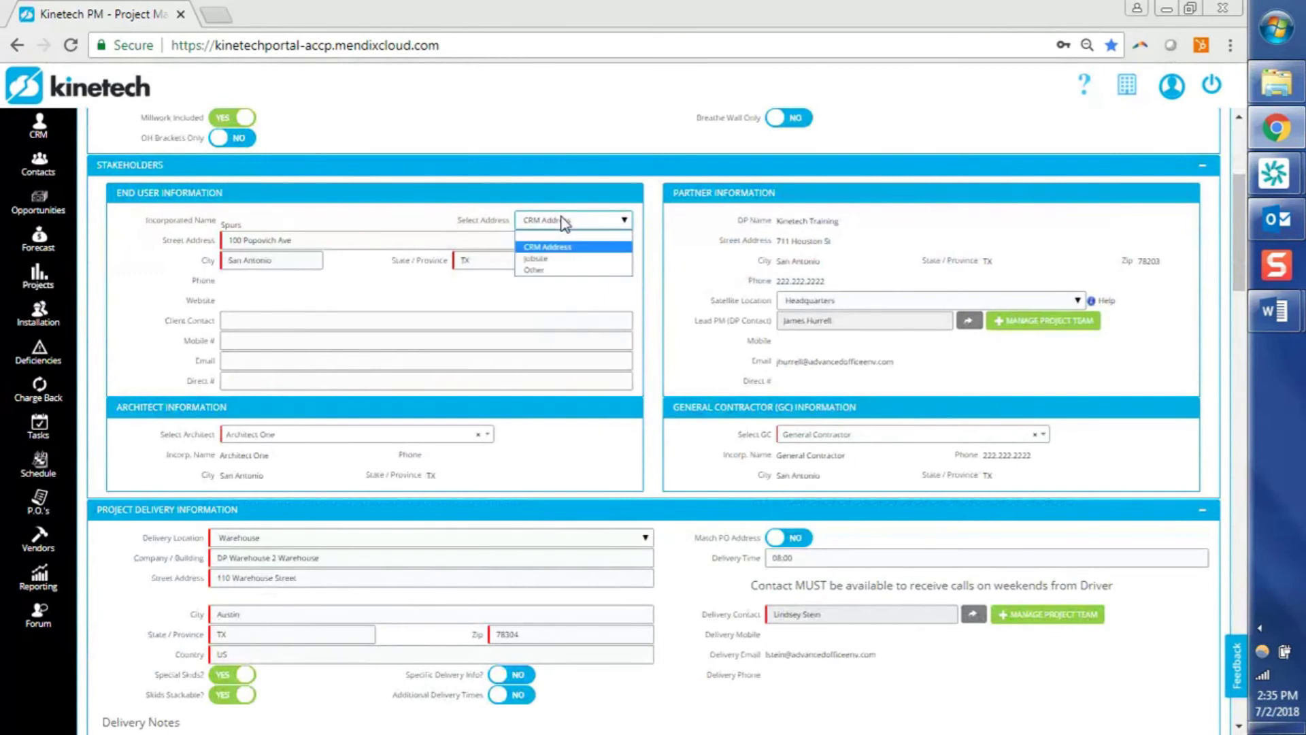
click(558, 258)
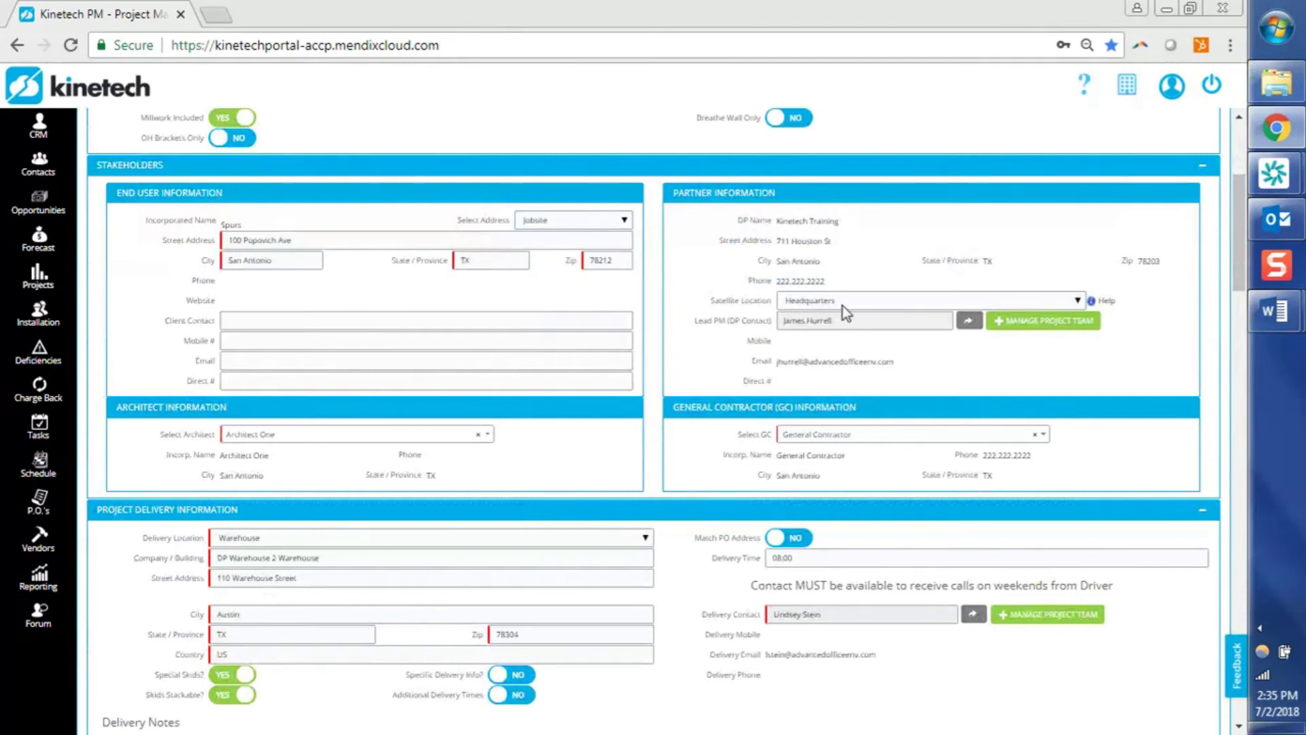
drag(741, 301, 713, 300)
Set the partner's satellite location to Houston
click(809, 304)
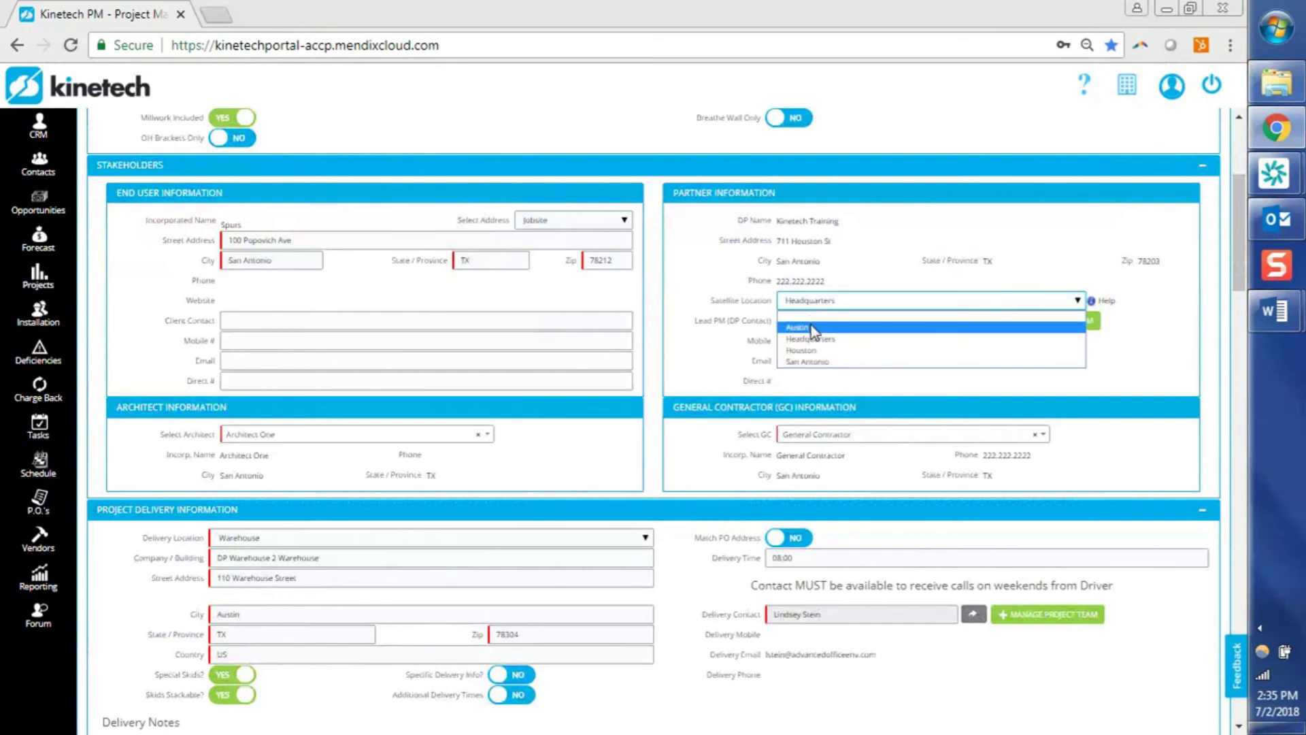
click(811, 326)
click(822, 301)
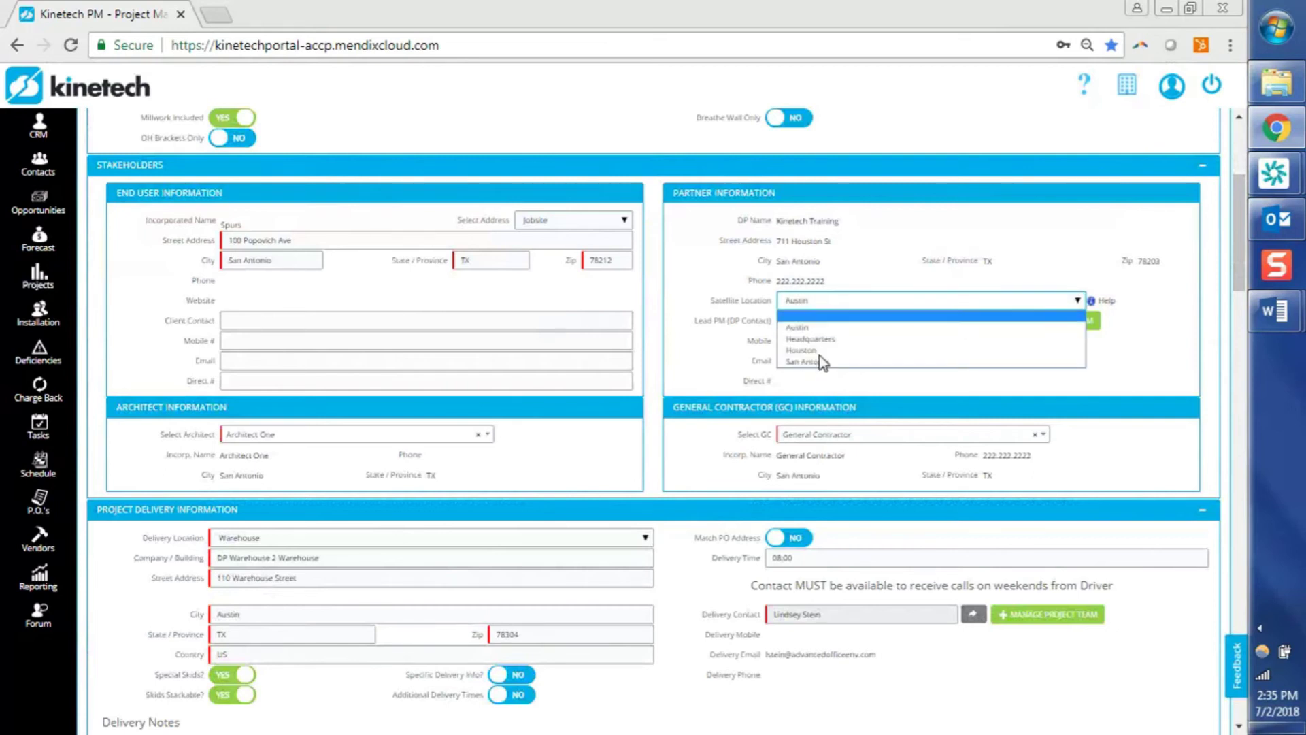
click(820, 353)
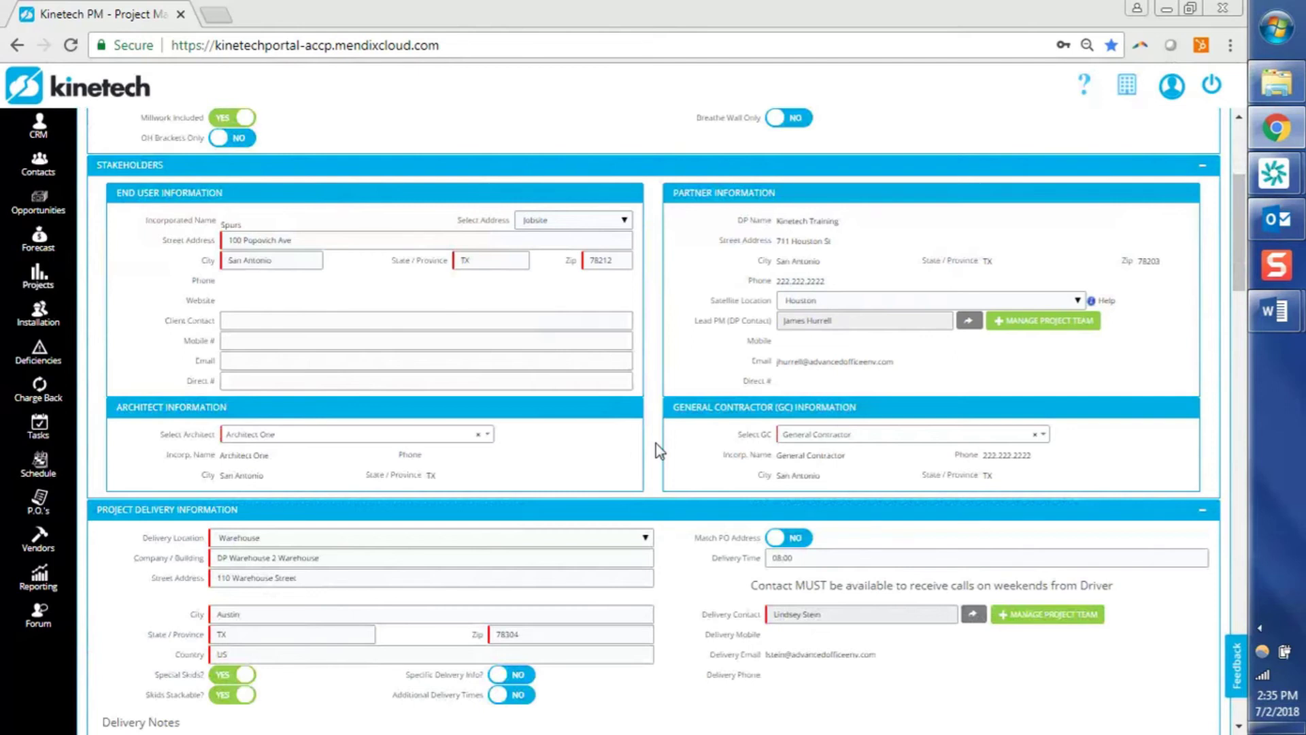
Scroll down to the delivery section and set Delivery Location to Warehouse
scroll(657, 449, down, 1)
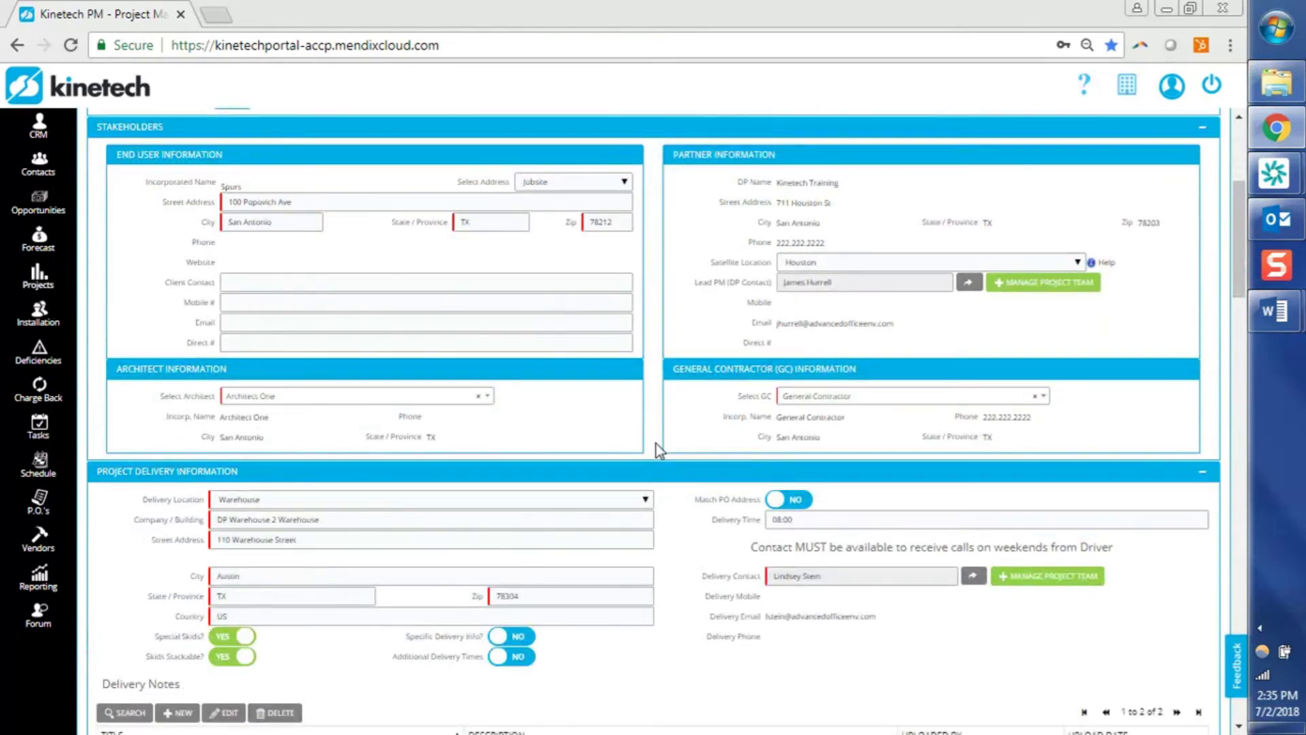
scroll(656, 444, down, 3)
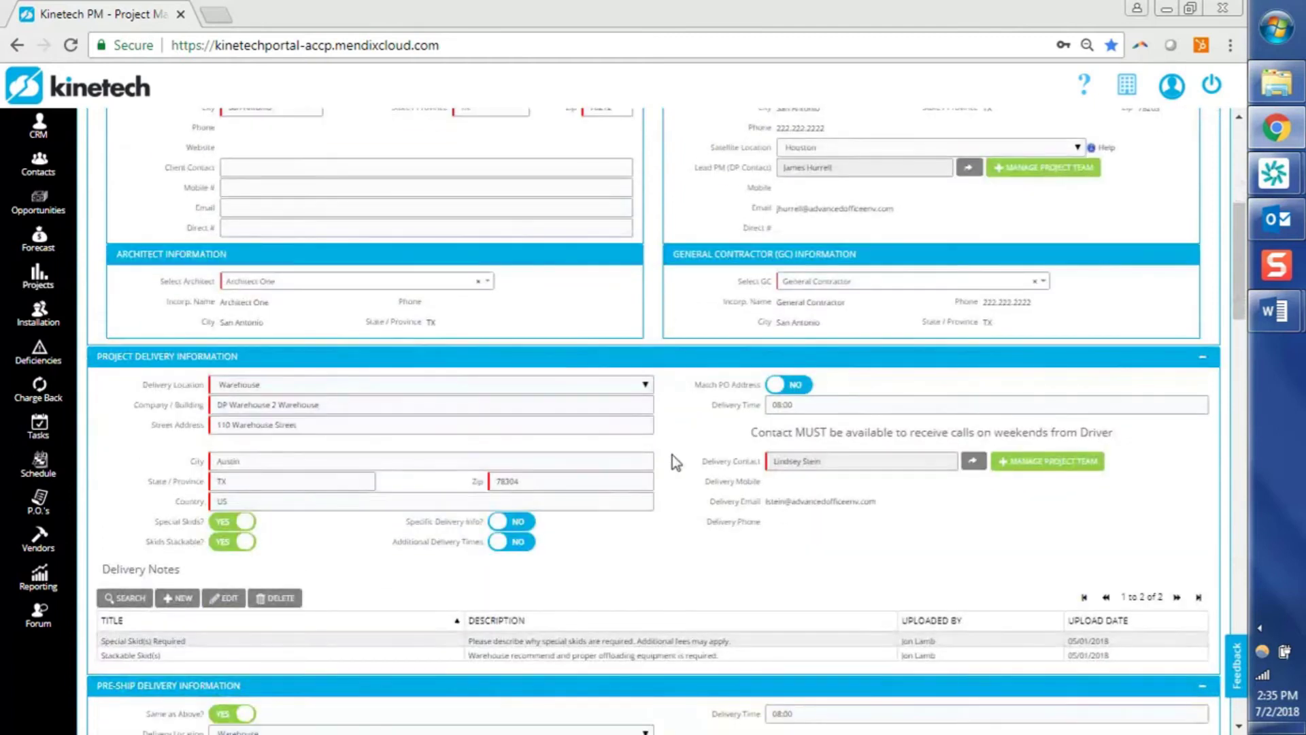
scroll(672, 455, down, 2)
scroll(672, 456, down, 2)
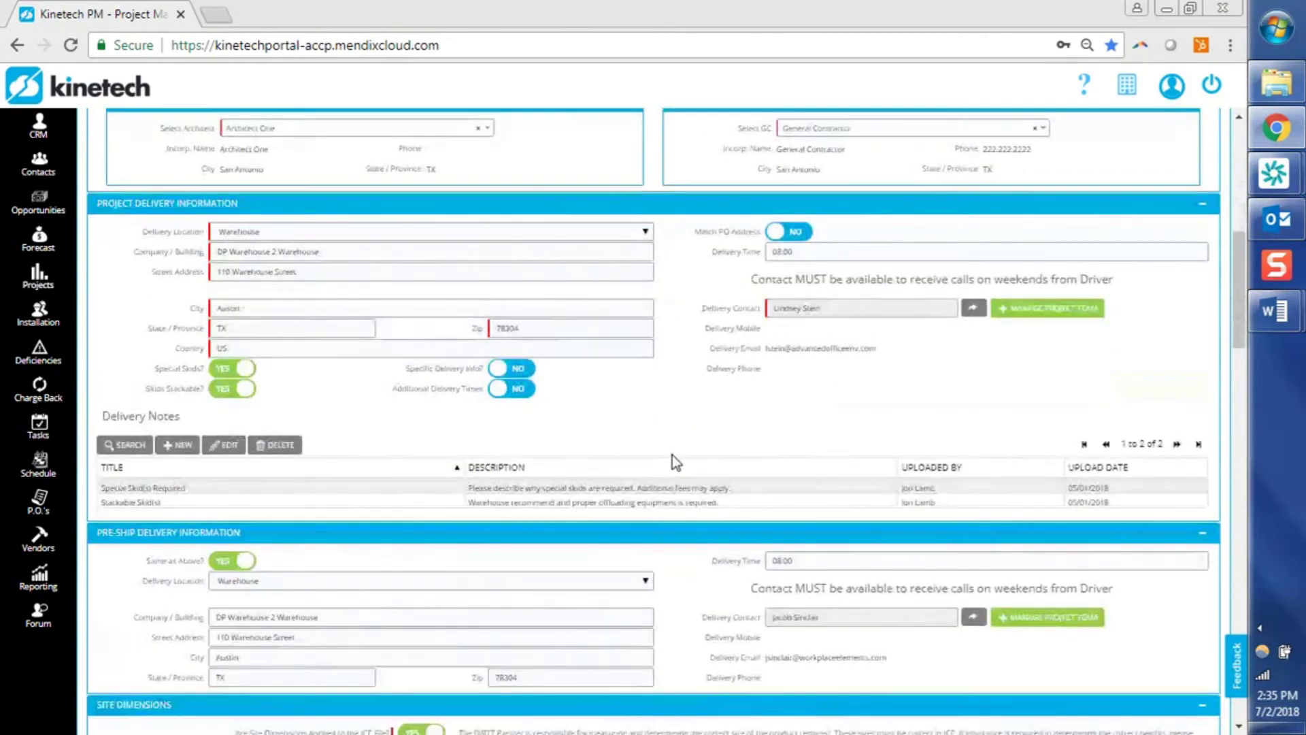
scroll(672, 455, down, 1)
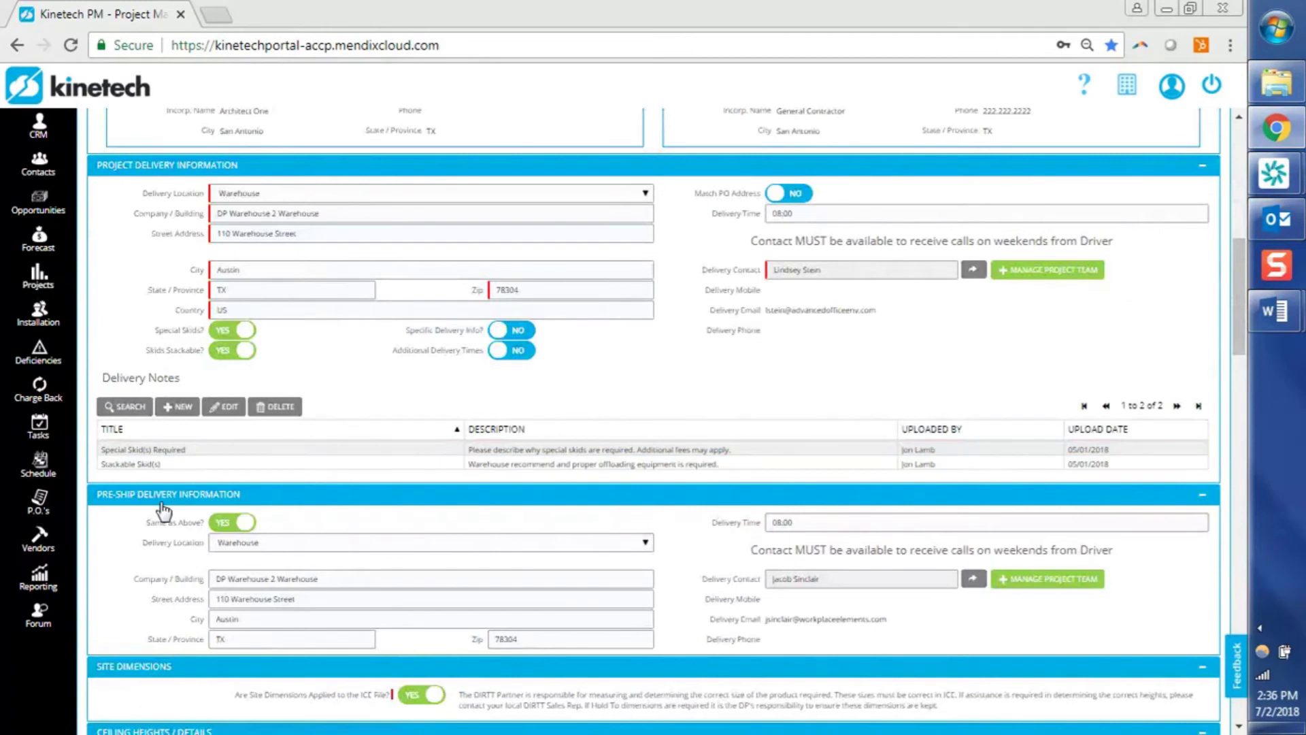
click(343, 195)
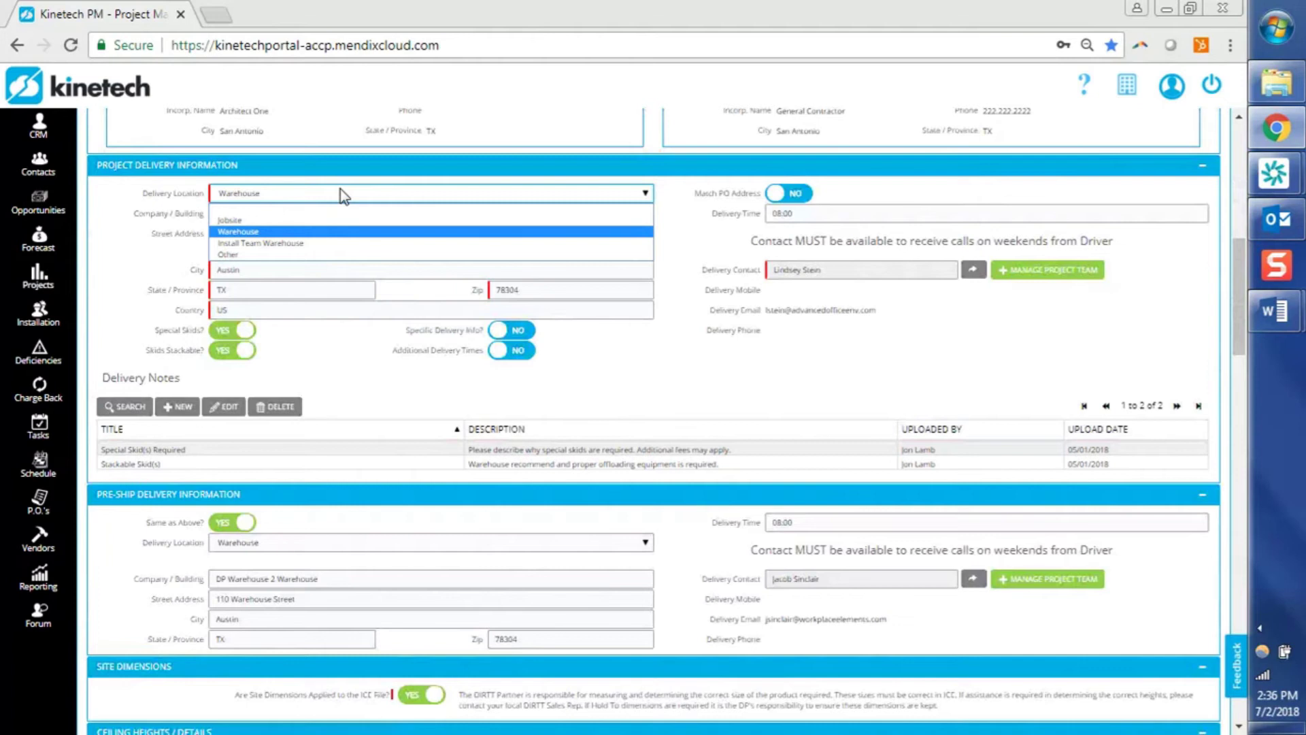
click(320, 220)
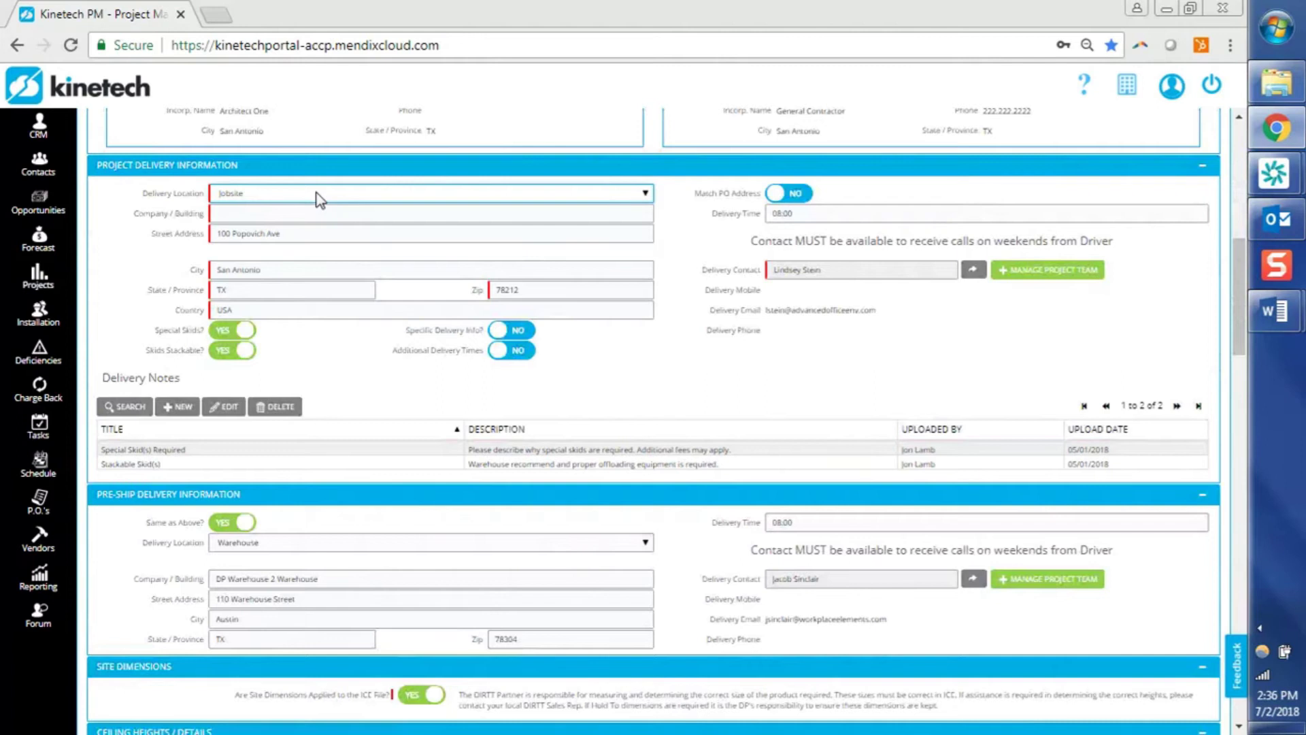
click(320, 197)
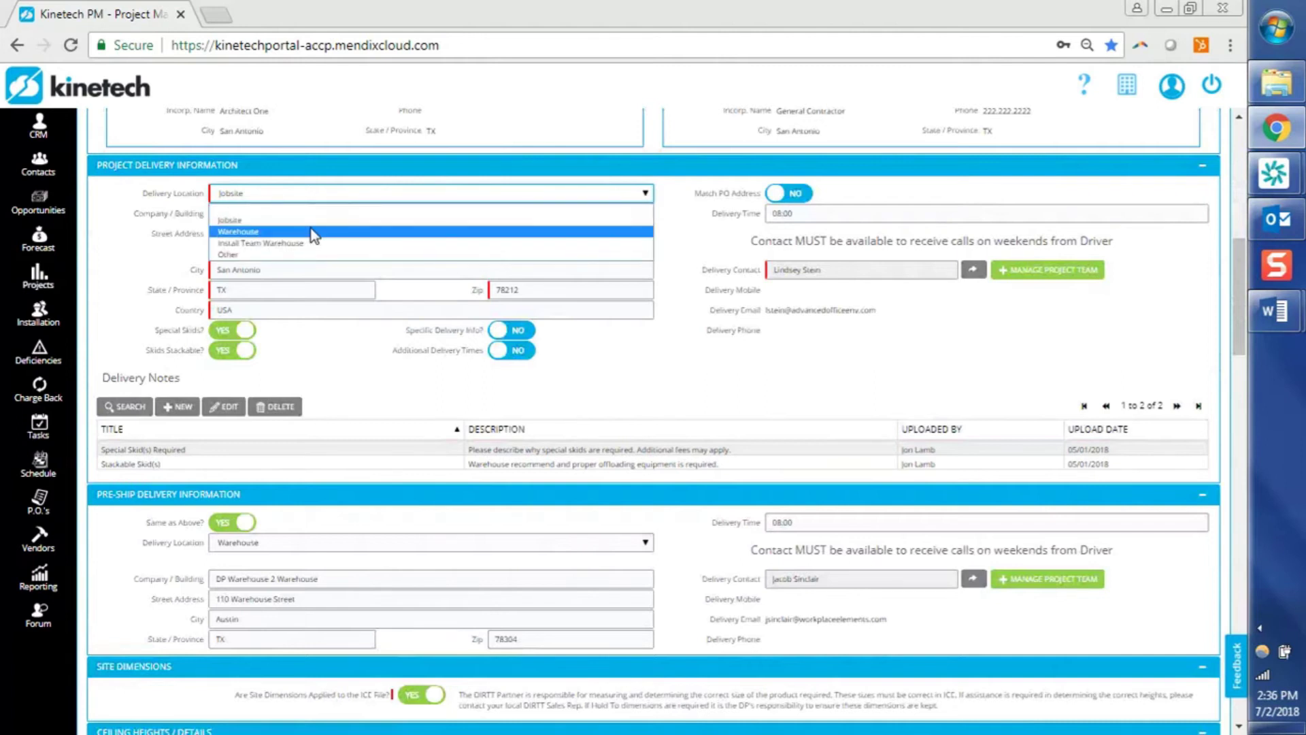
click(313, 232)
Apply DP Warehouse 1 (220 Awesome Warehouse, San Antonio, TX 78209) as the delivery address
click(333, 277)
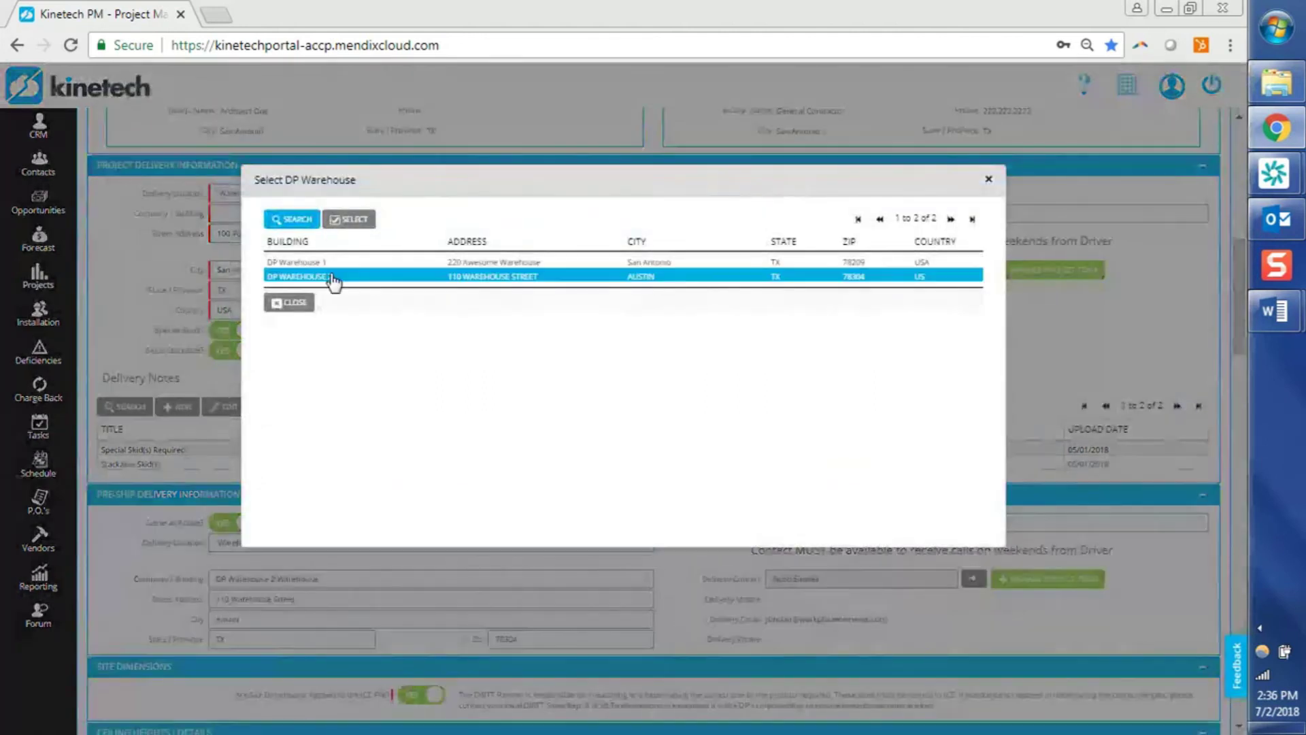
click(330, 264)
double_click(330, 267)
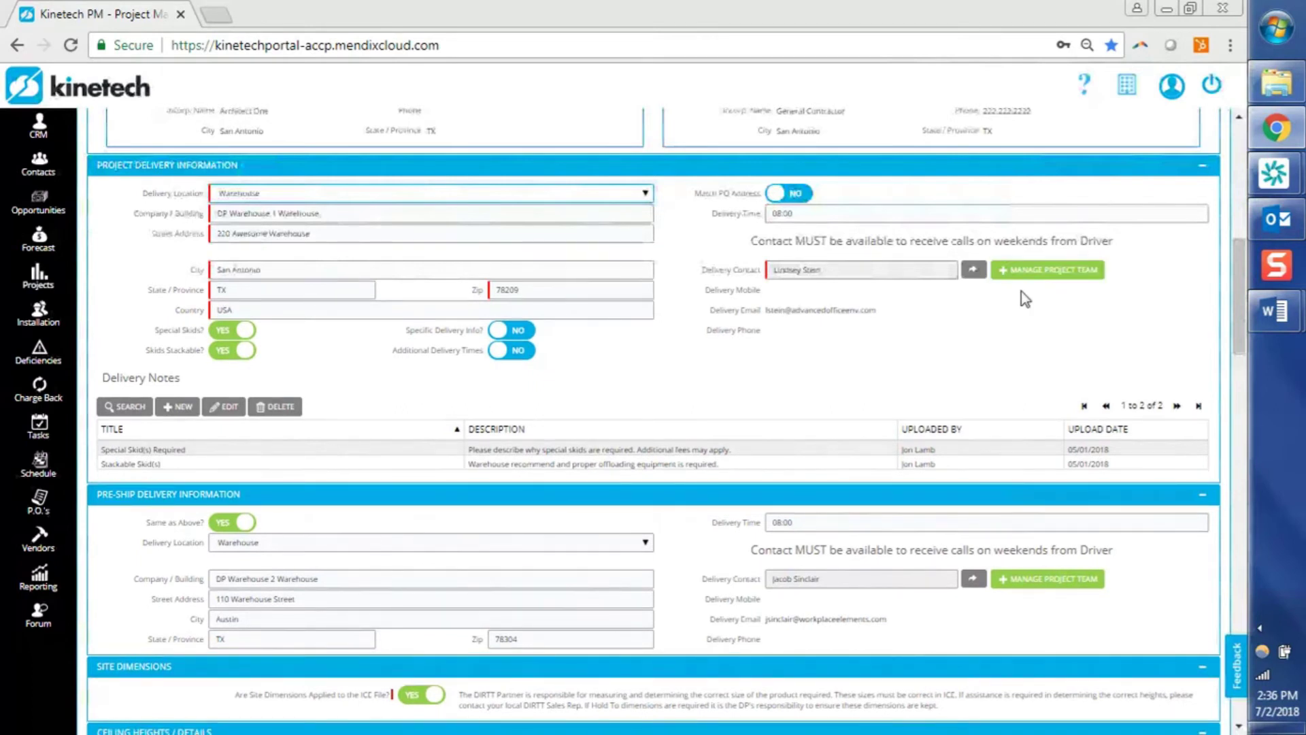
click(974, 271)
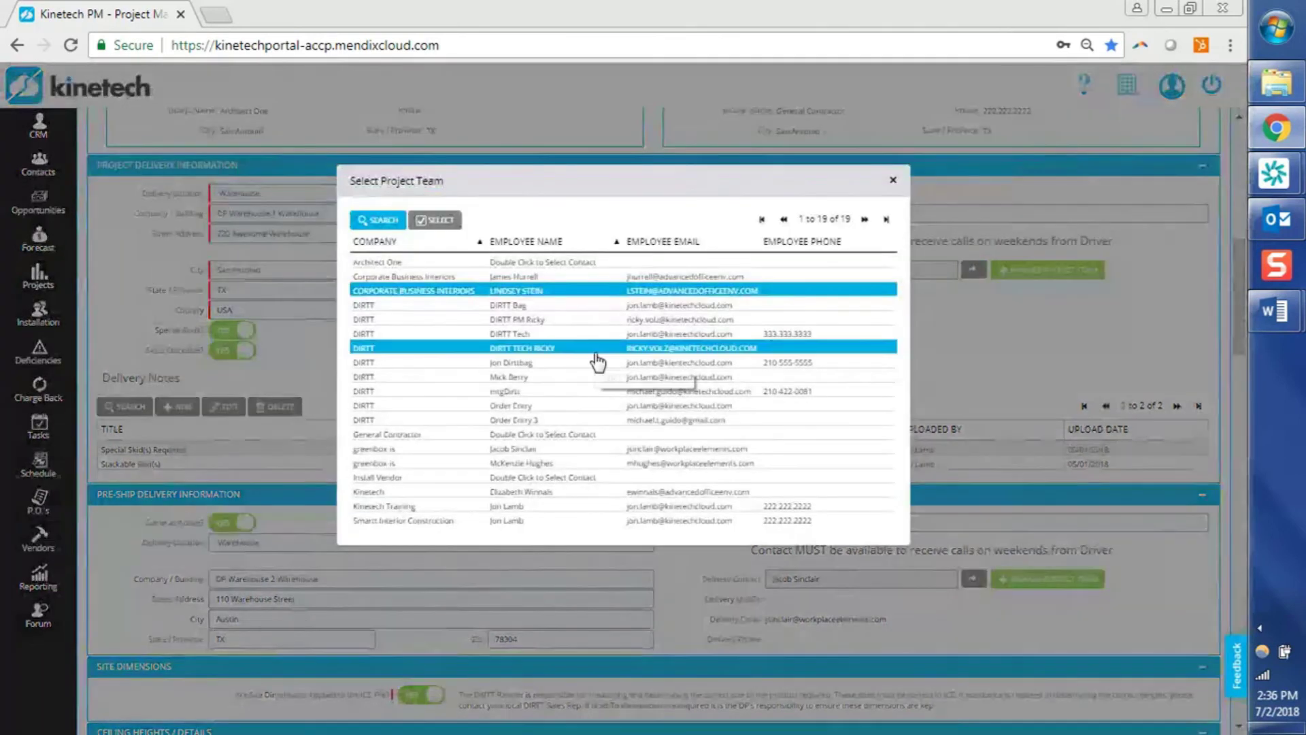
Make the chosen project team member the delivery contact, filling in their contact details
double_click(536, 510)
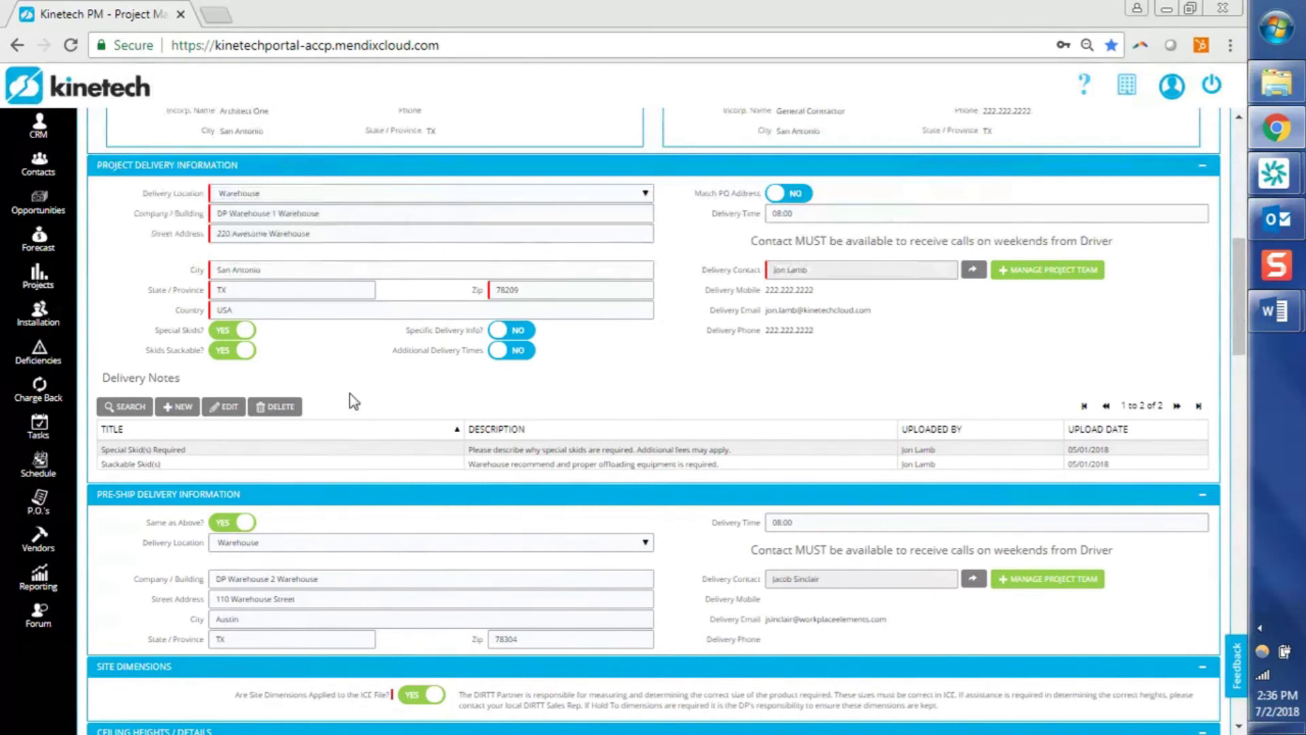
click(175, 453)
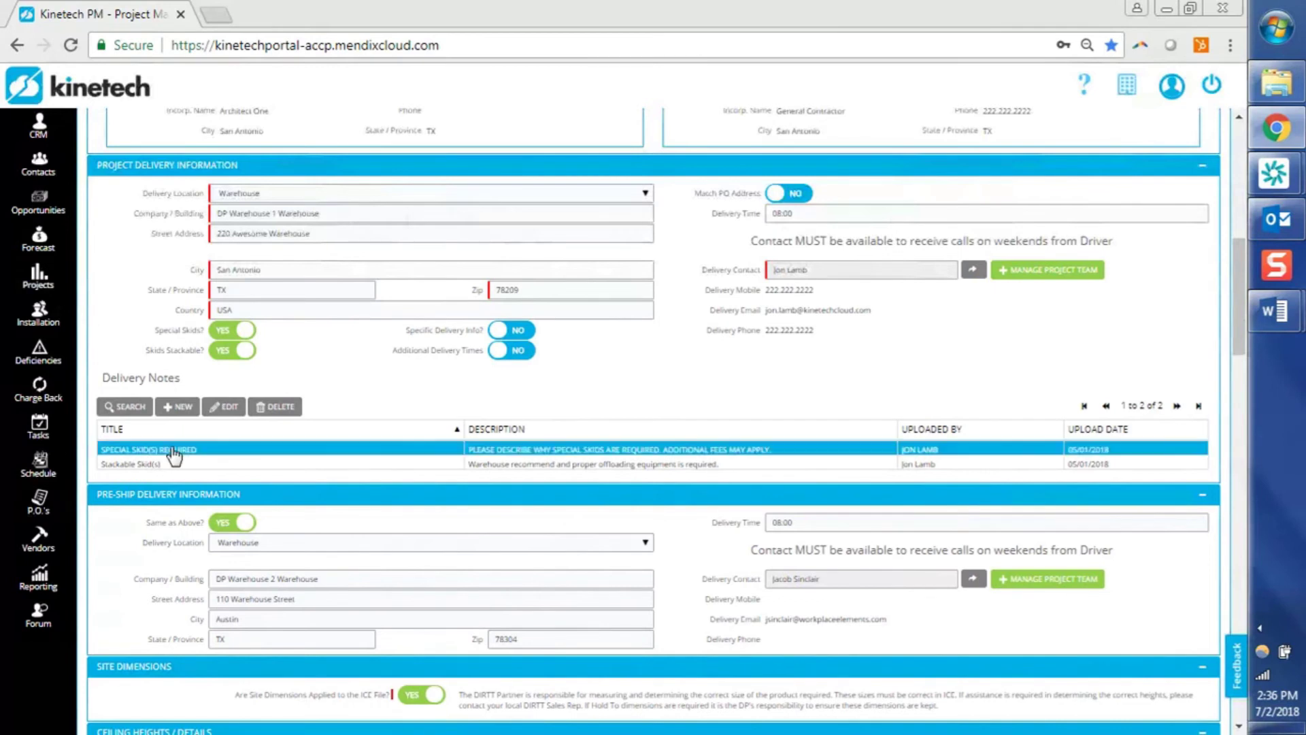
click(174, 455)
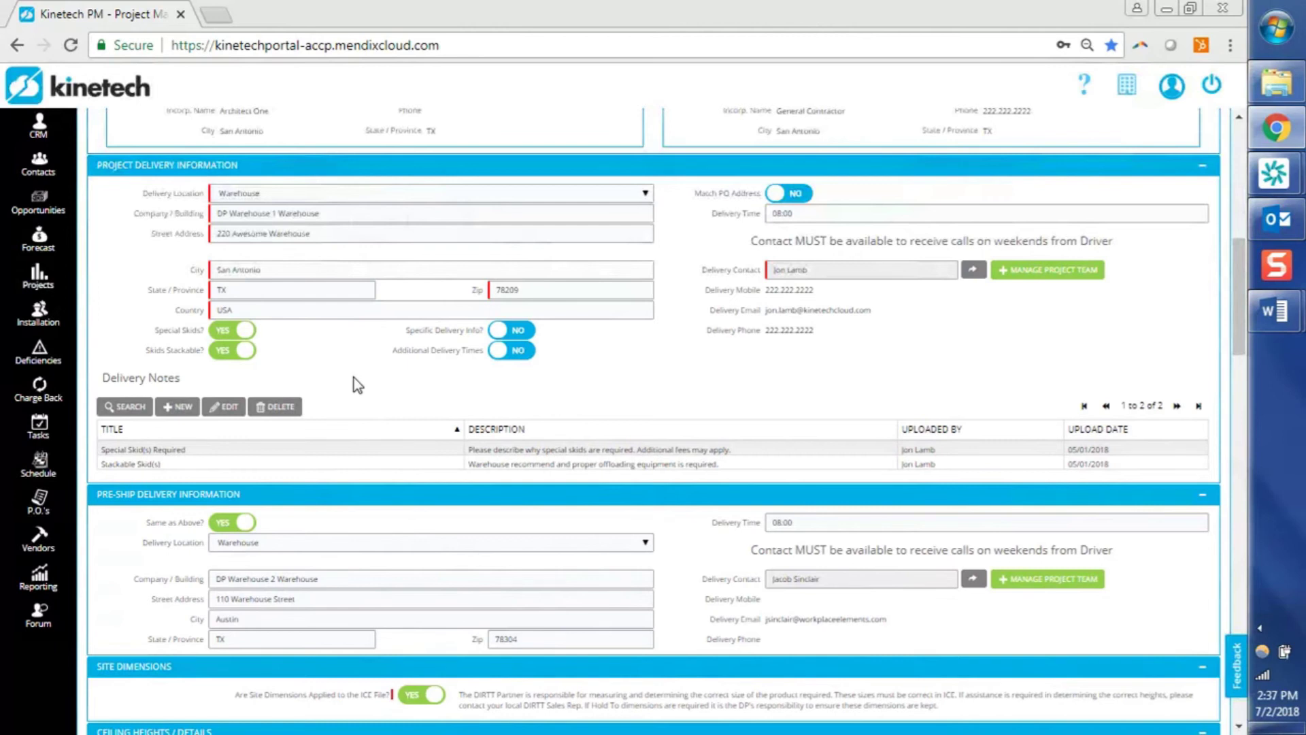
click(232, 351)
click(247, 452)
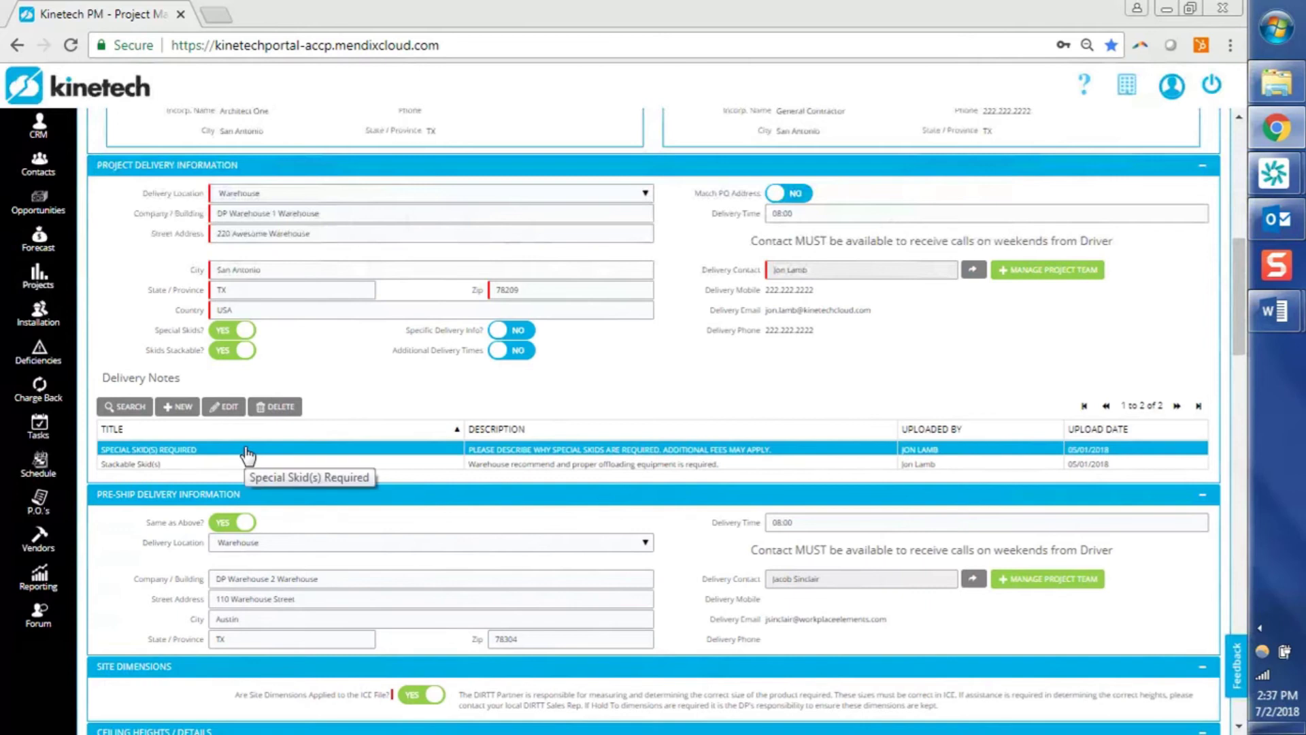
double_click(461, 449)
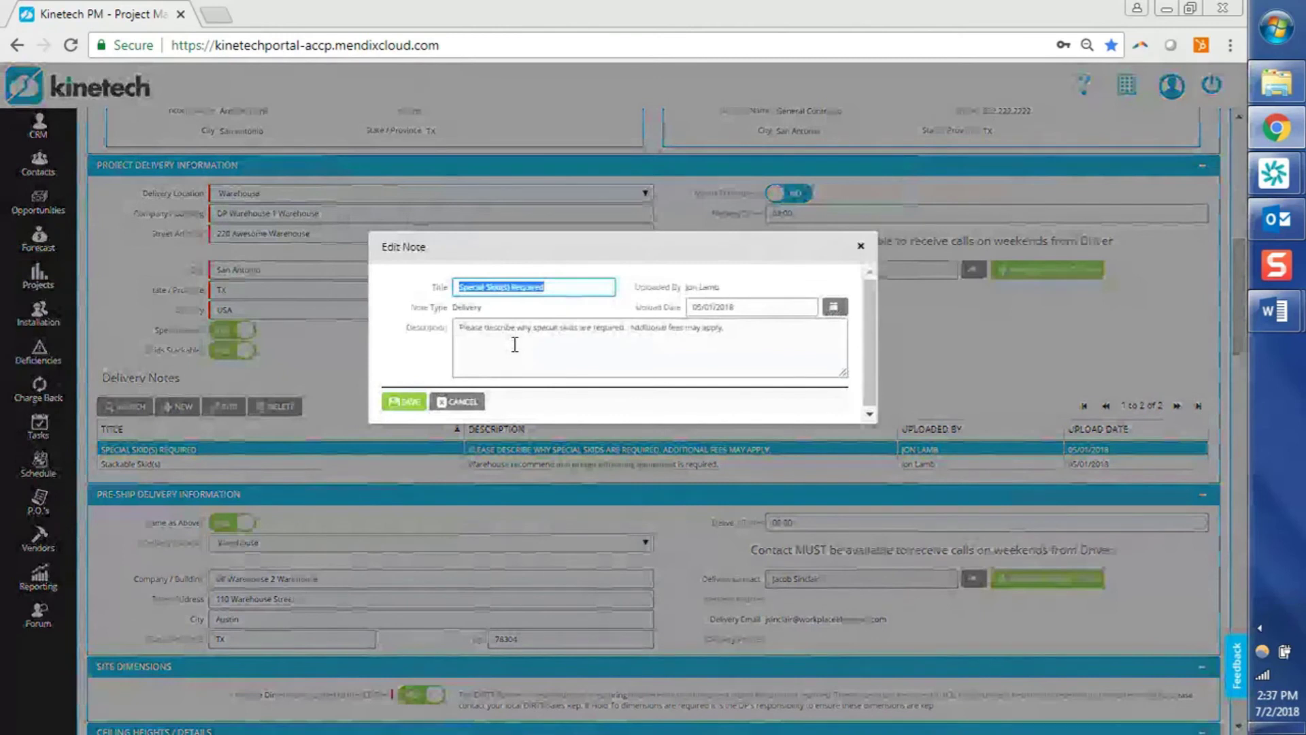
click(751, 332)
drag(751, 333, 442, 342)
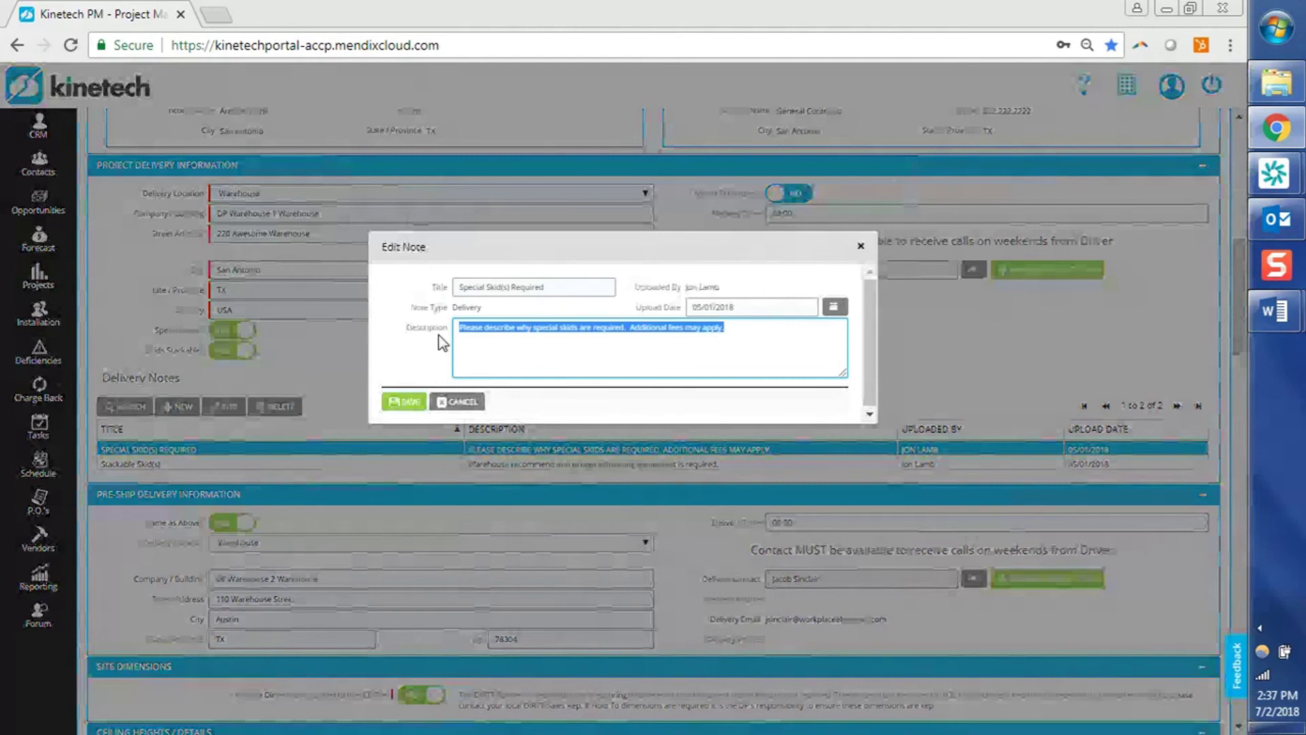
click(408, 402)
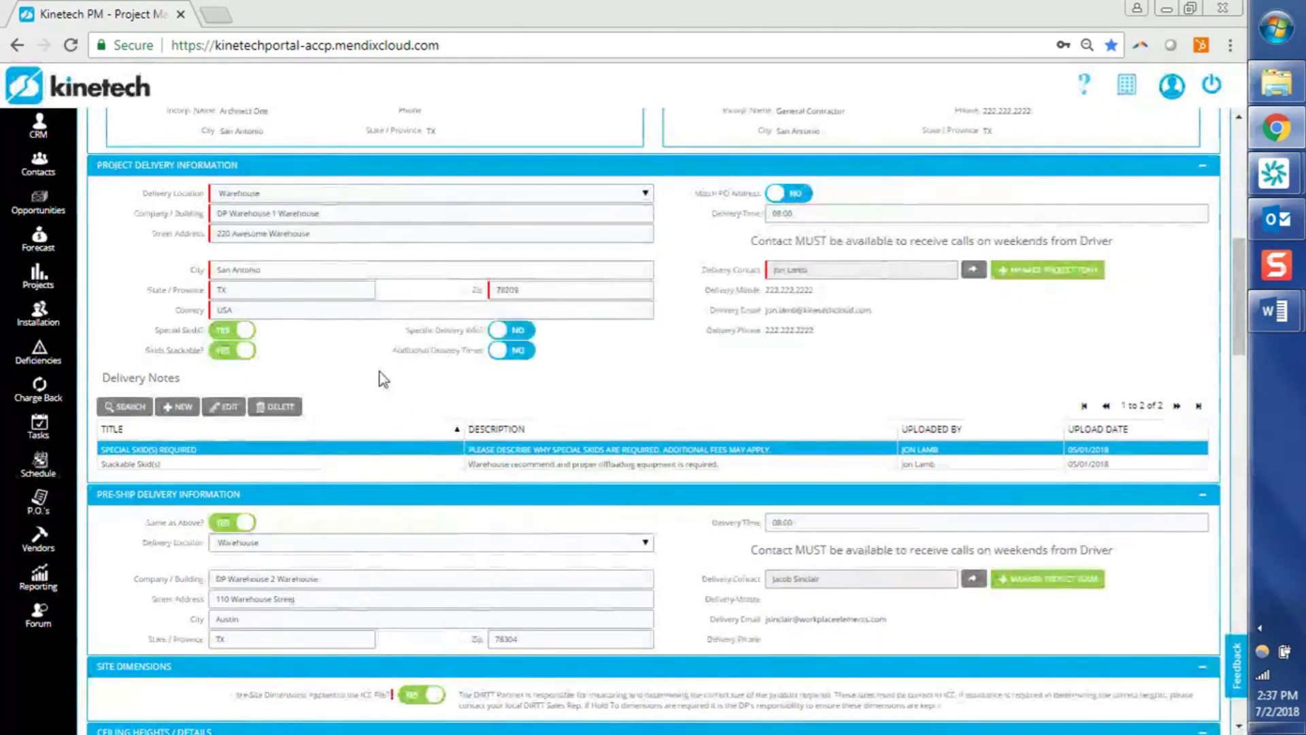
Toggle Same as Above off and on so pre-ship details copy the DP Warehouse 1 address
scroll(383, 379, down, 3)
scroll(380, 372, down, 1)
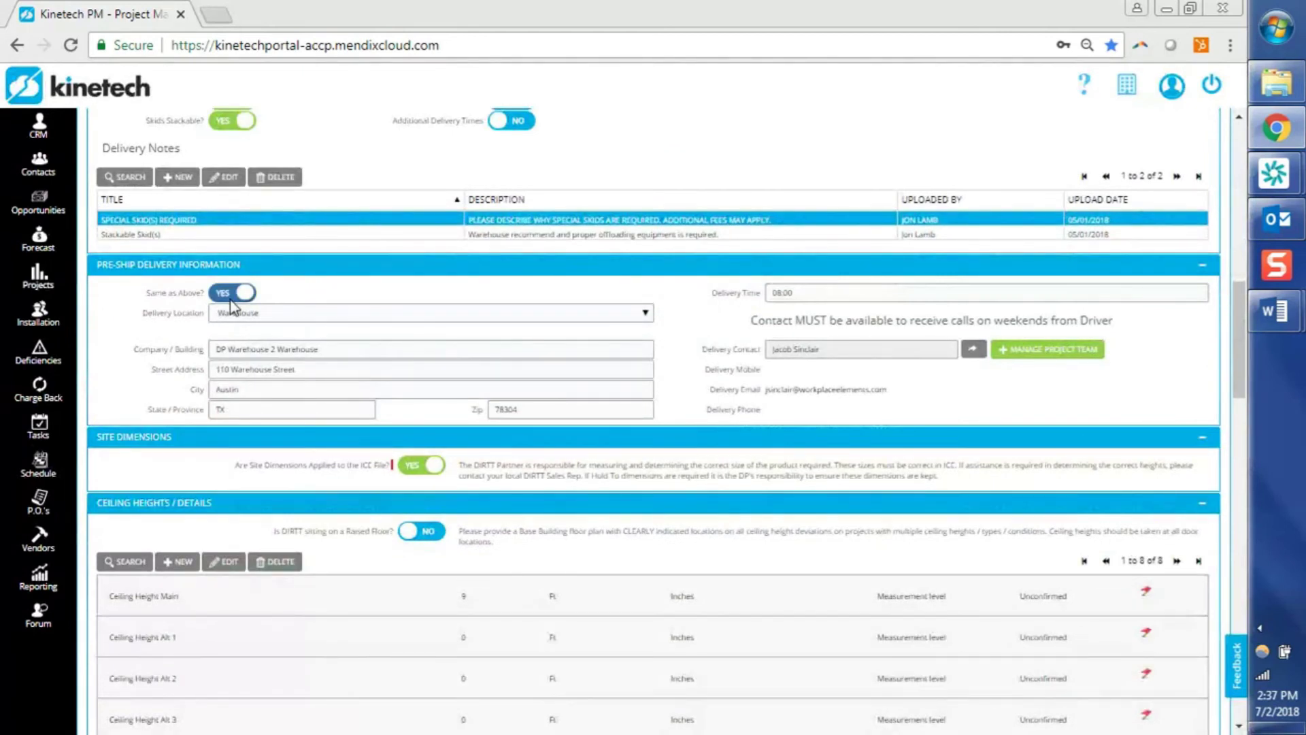
click(232, 294)
click(229, 299)
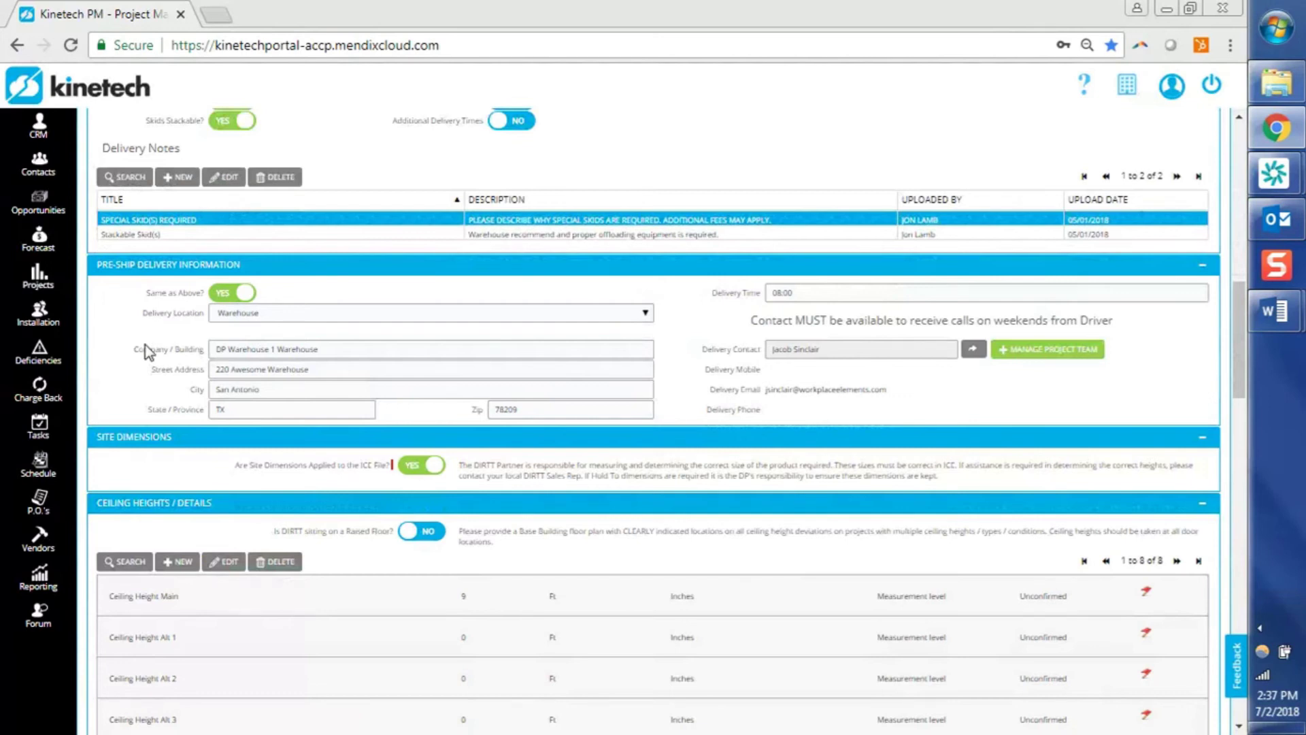
scroll(145, 345, down, 2)
scroll(145, 345, down, 2)
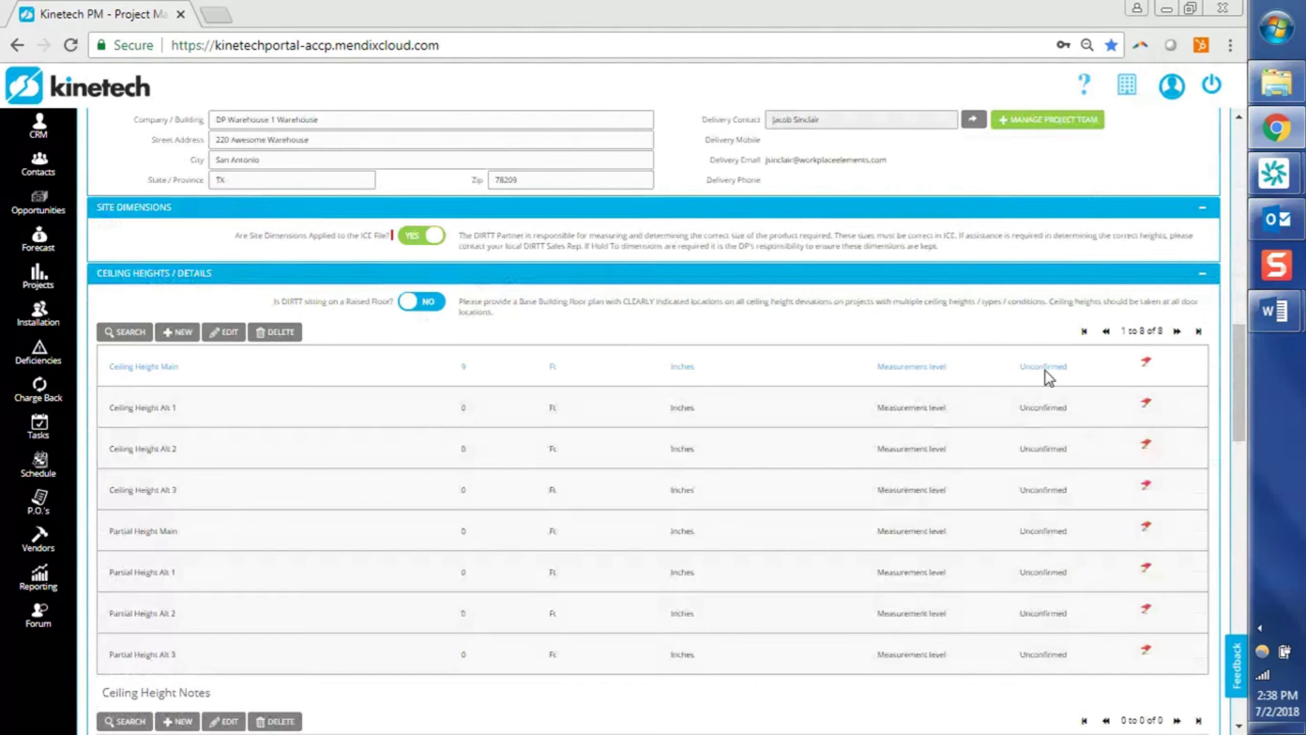
Mark the 9 Ft Ceiling Height Main entry as Site Confirmed and save
click(1147, 368)
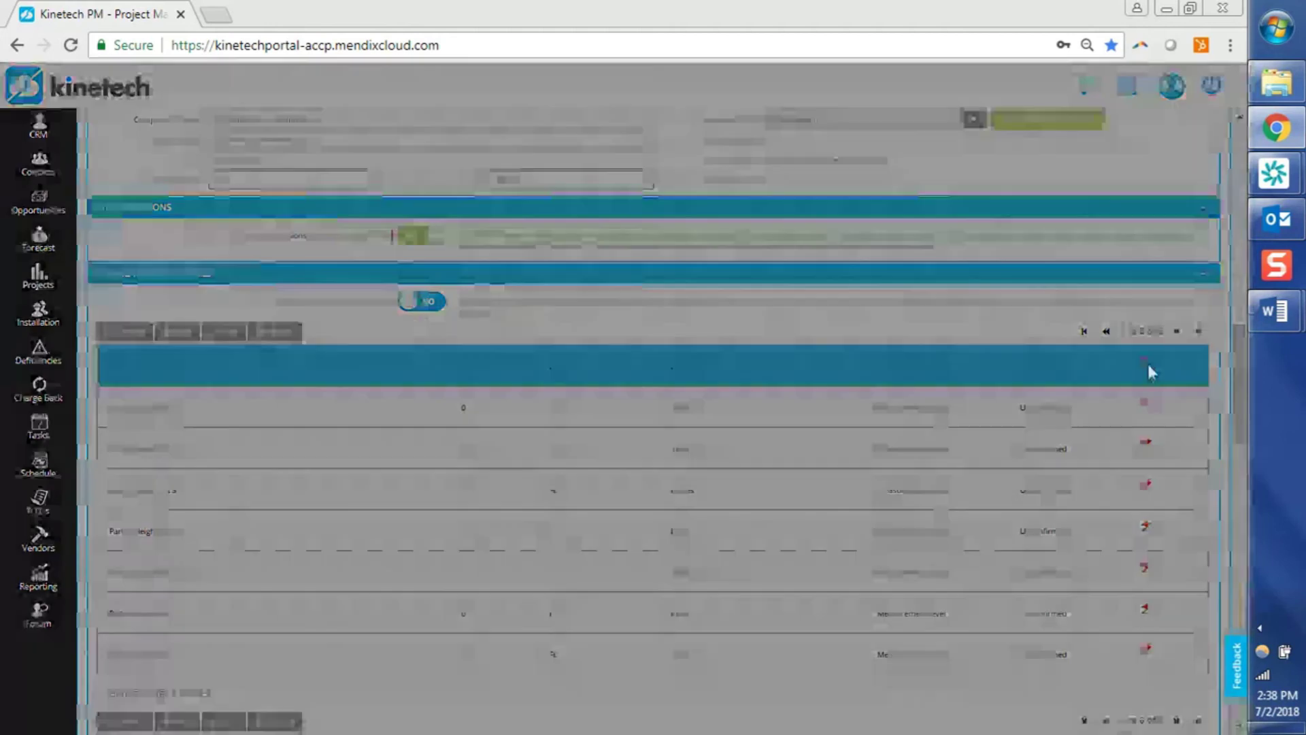
click(855, 321)
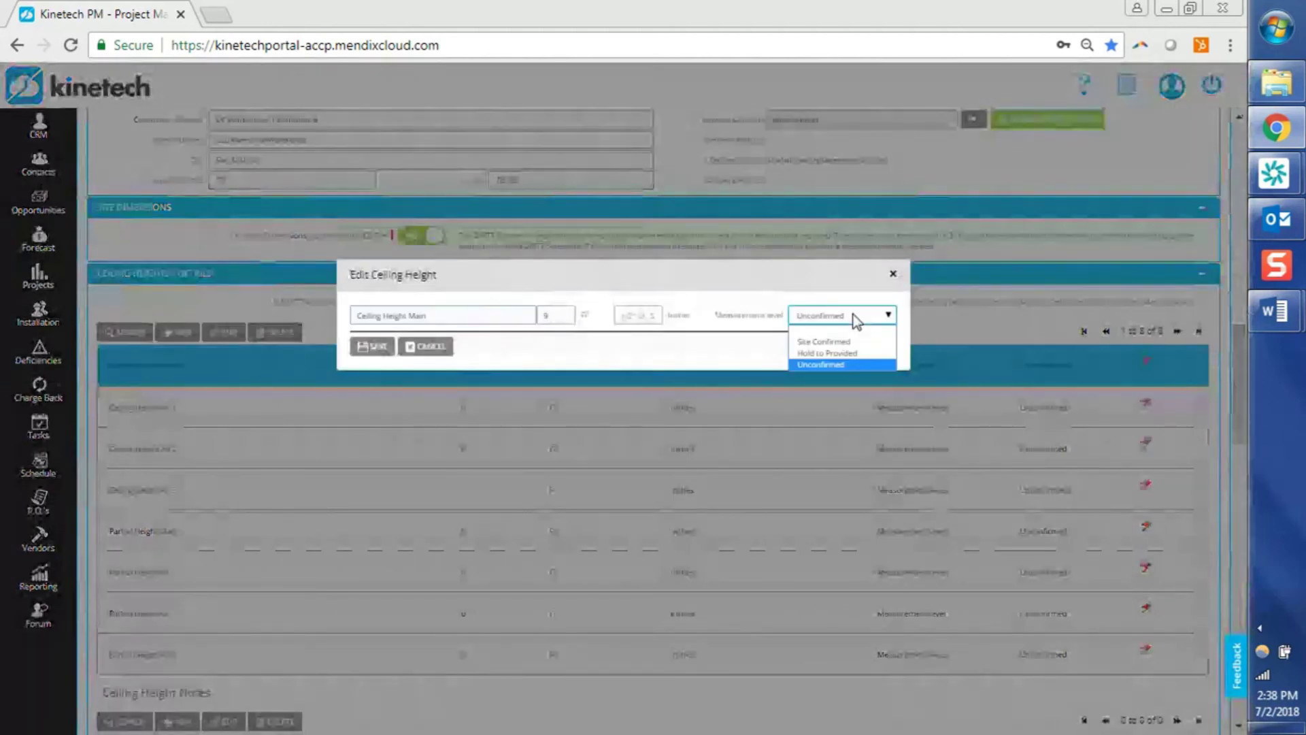
click(850, 344)
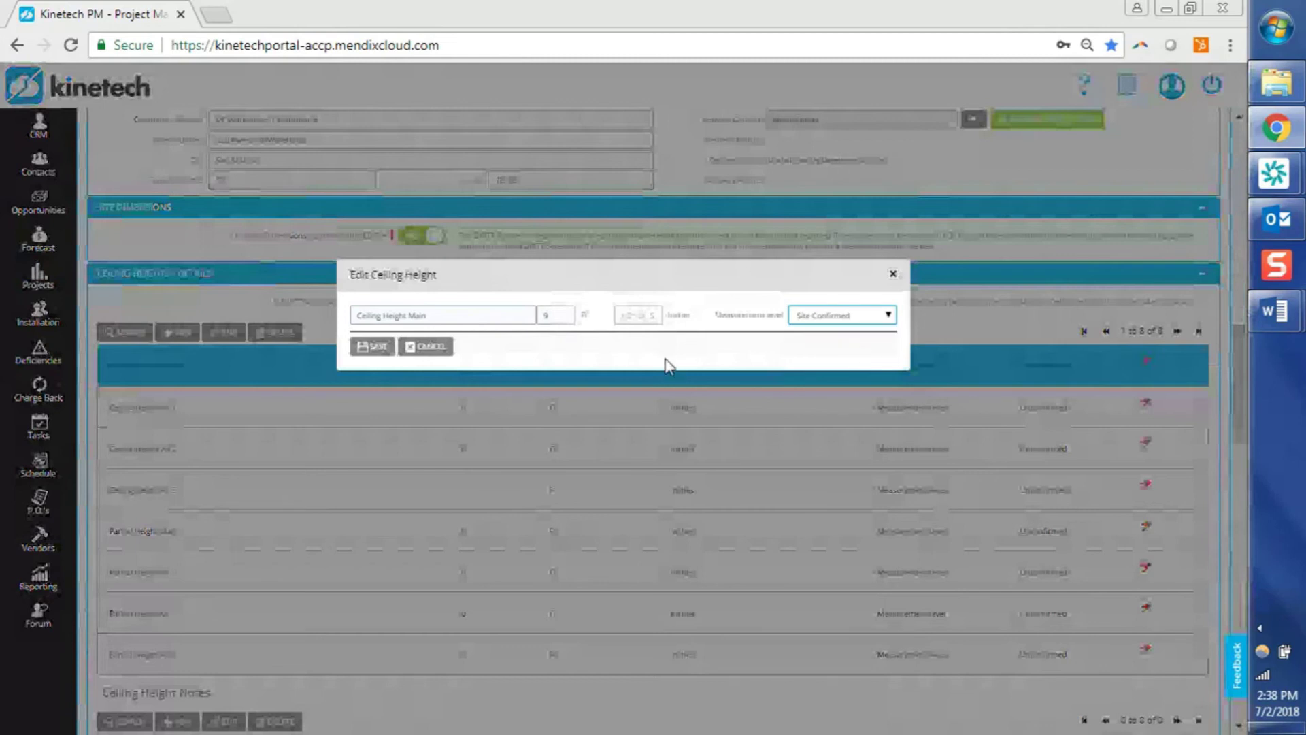
click(372, 348)
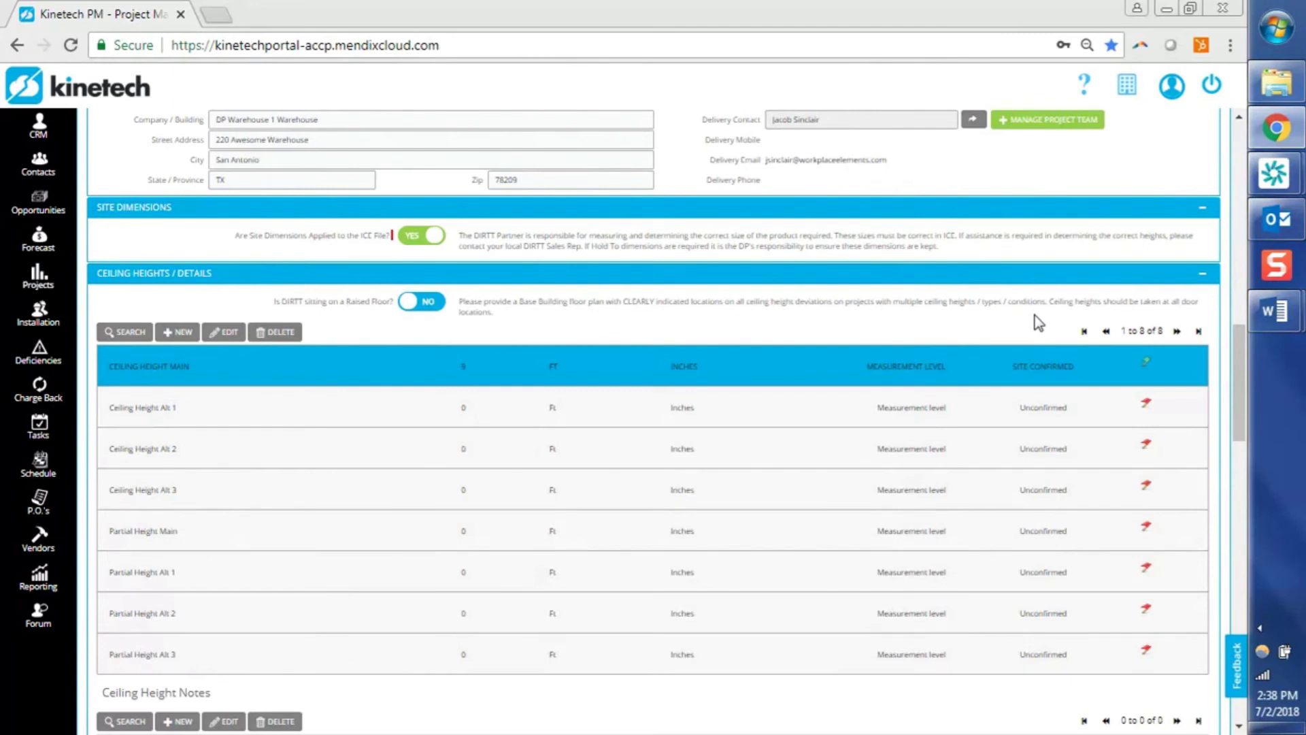
scroll(1035, 315, down, 3)
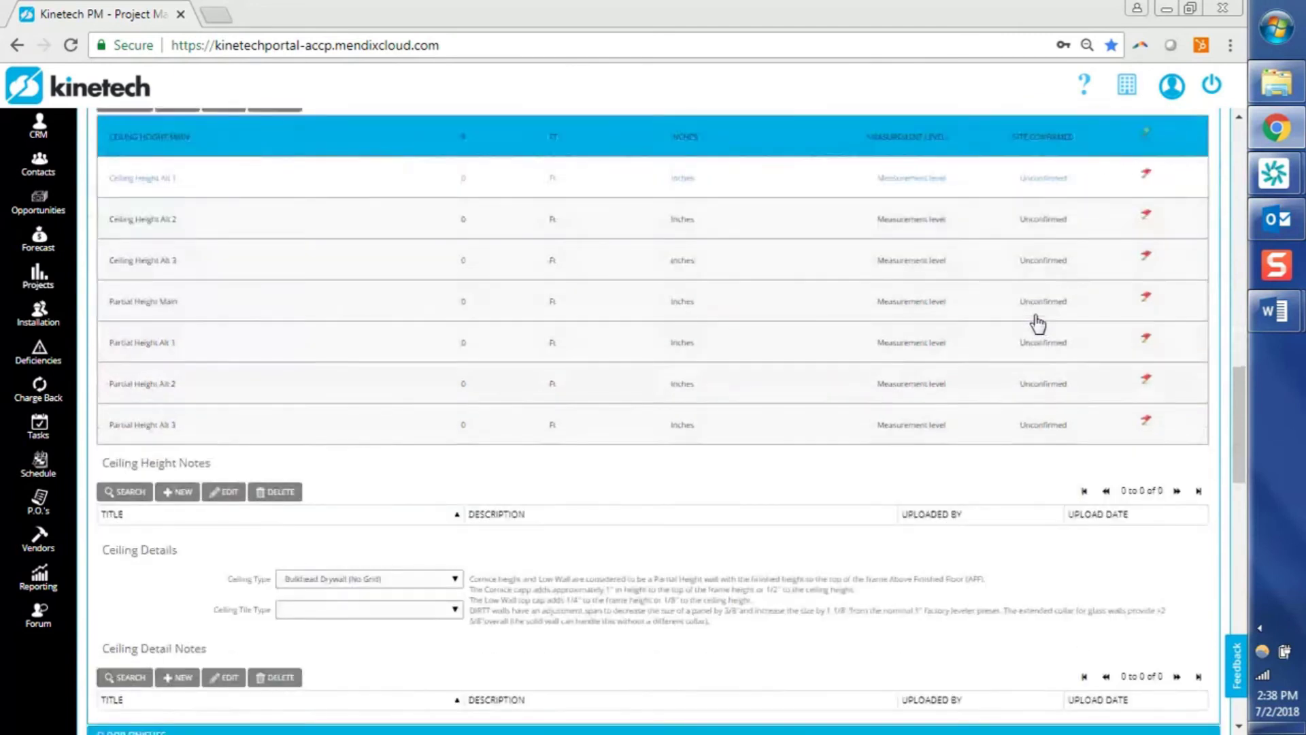
scroll(1037, 323, down, 3)
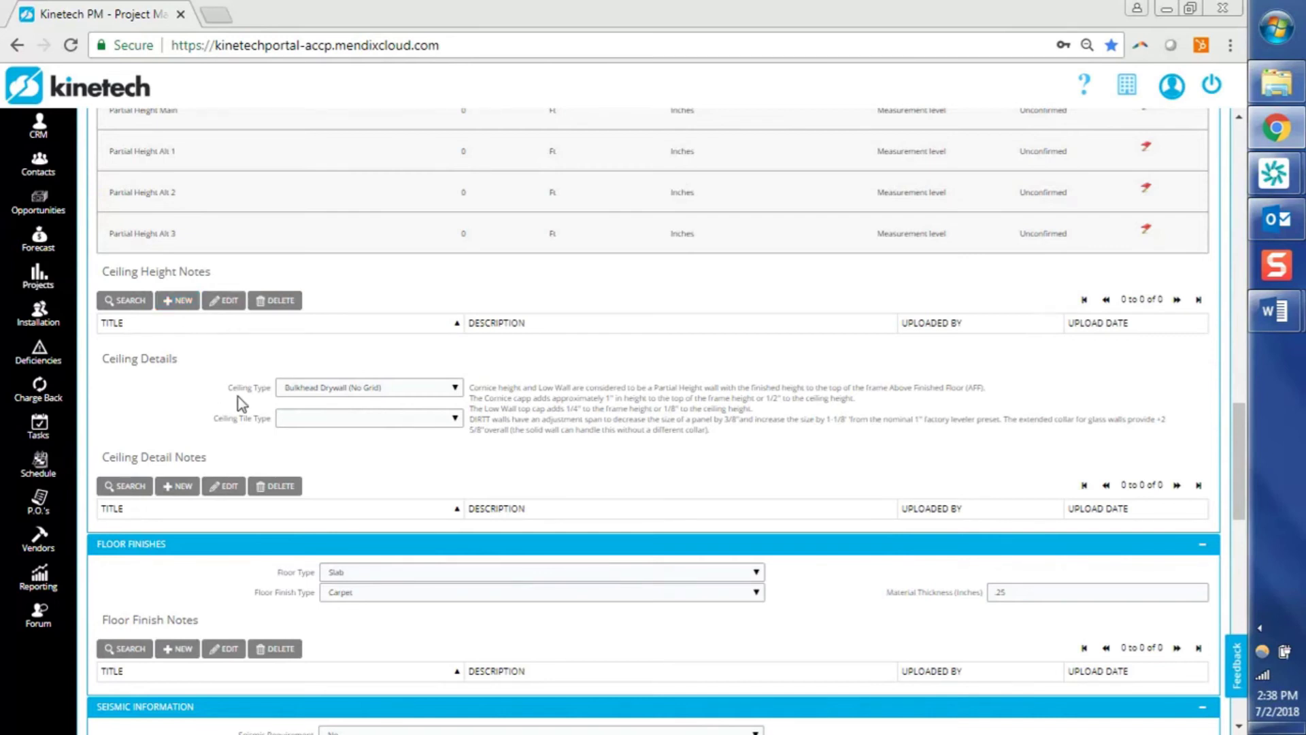
Check the ceiling tile, floor type (Slab) and floor finish (Carpet) choices, leaving them unchanged
click(330, 419)
click(212, 420)
scroll(212, 420, down, 4)
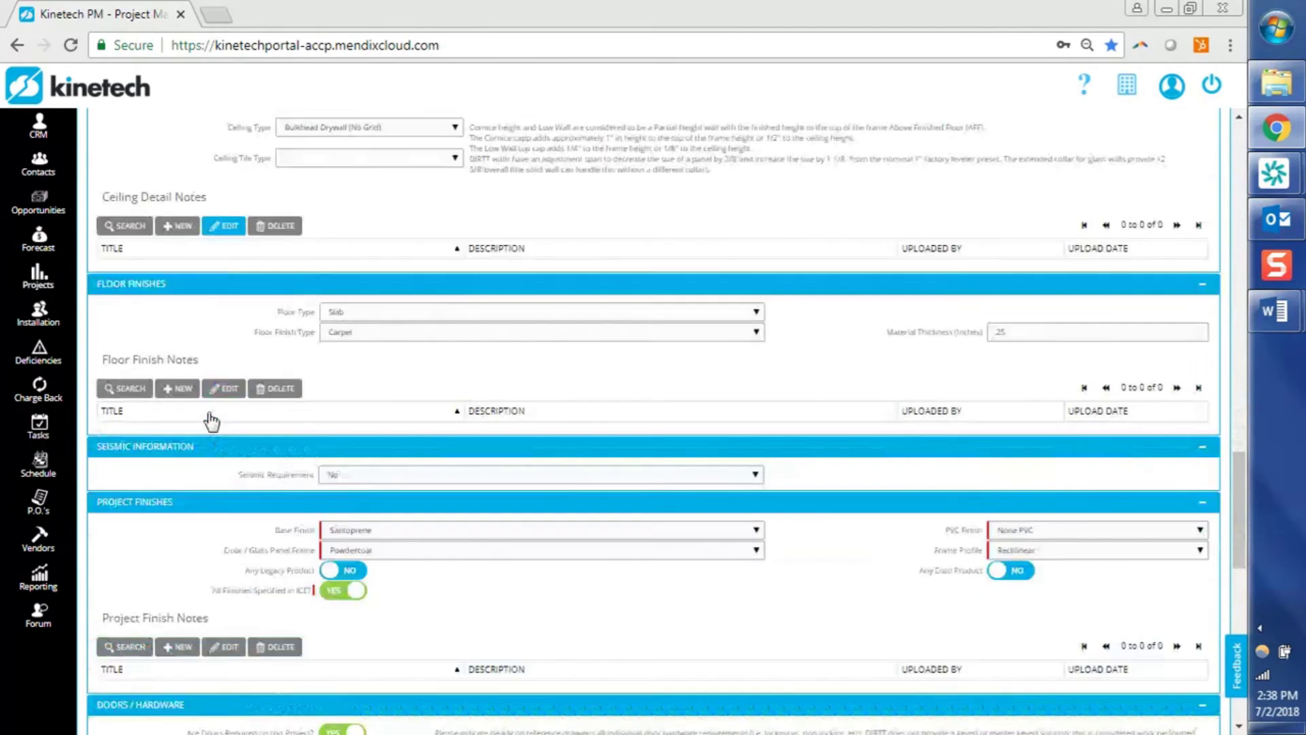
scroll(212, 421, down, 1)
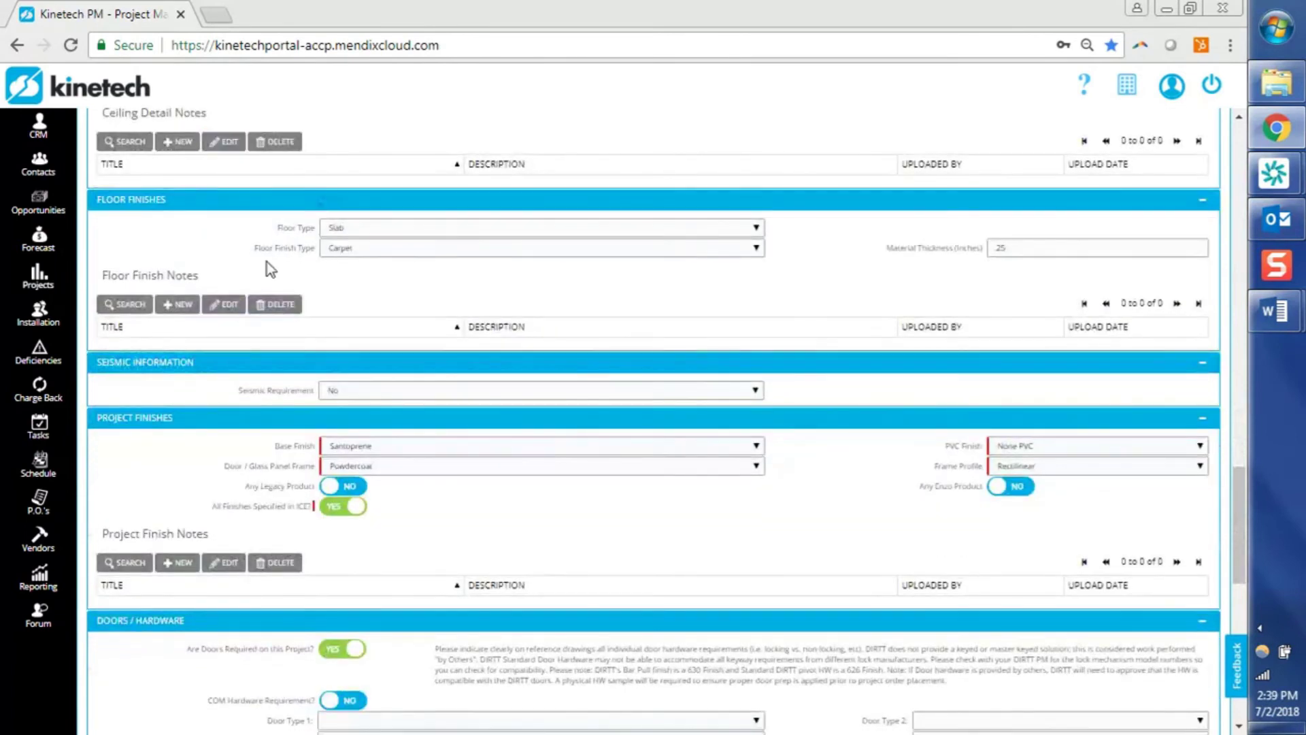
click(435, 232)
click(435, 231)
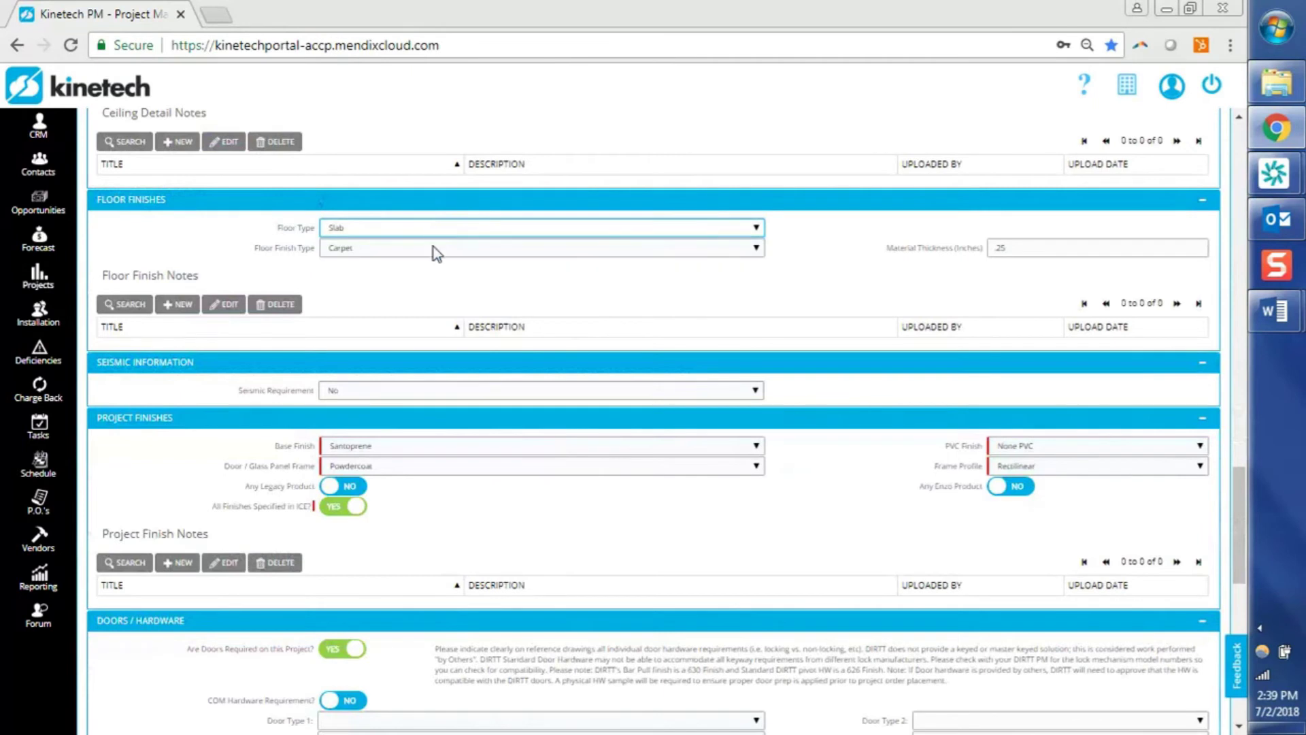
click(434, 247)
click(262, 261)
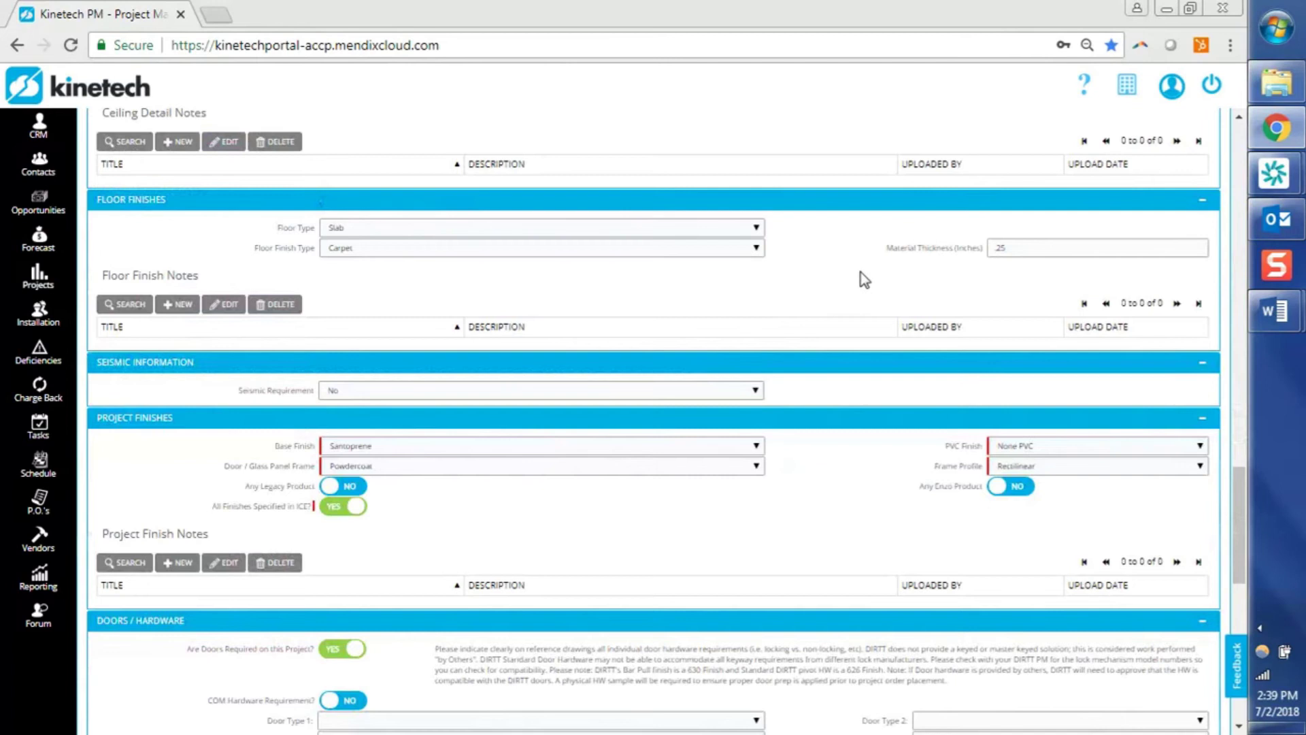
scroll(860, 272, down, 3)
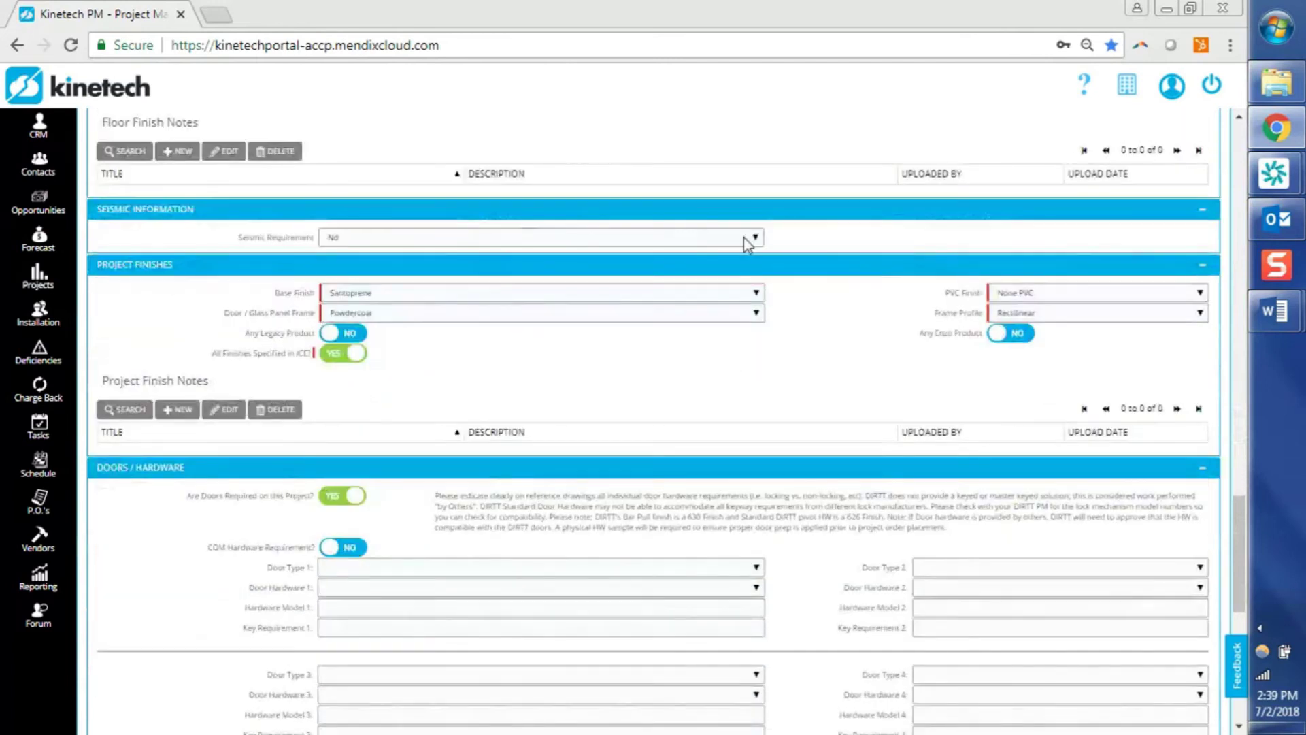
Set Seismic Requirement to Yes: Full Seismic Solution, coordinated with all parties
click(748, 240)
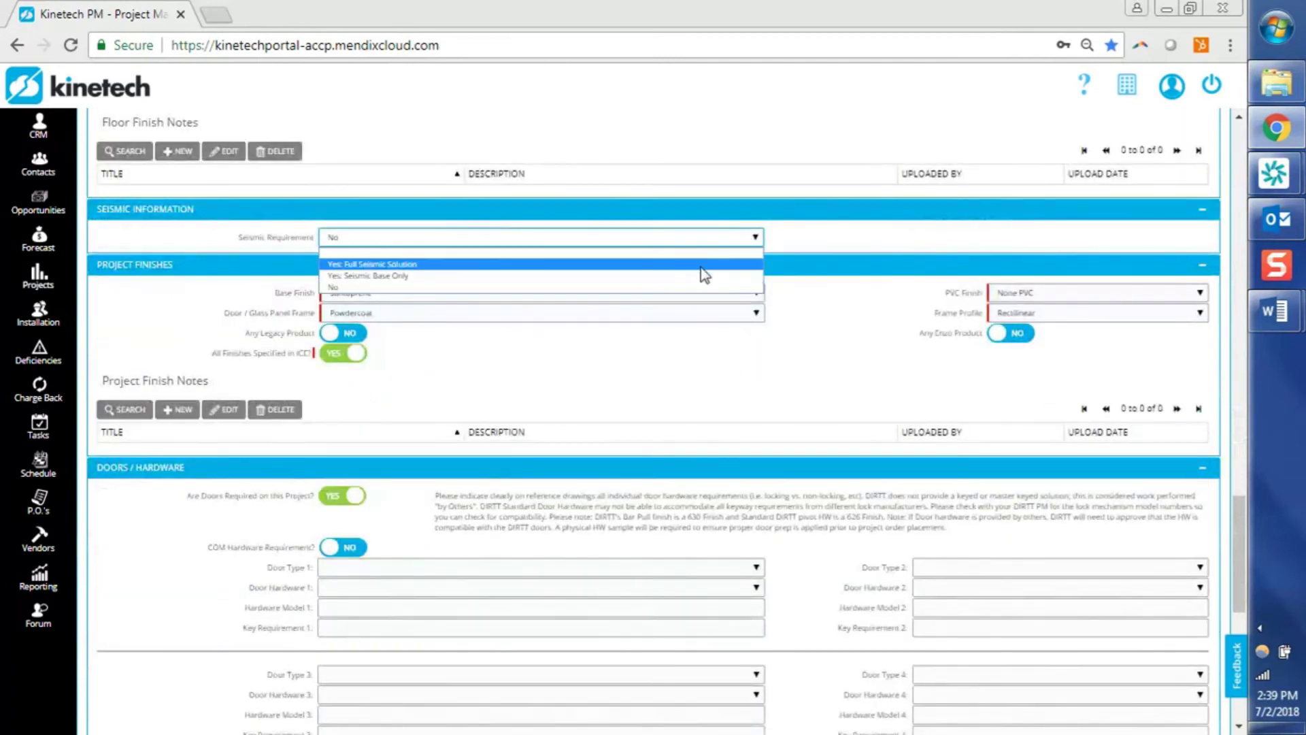
click(704, 274)
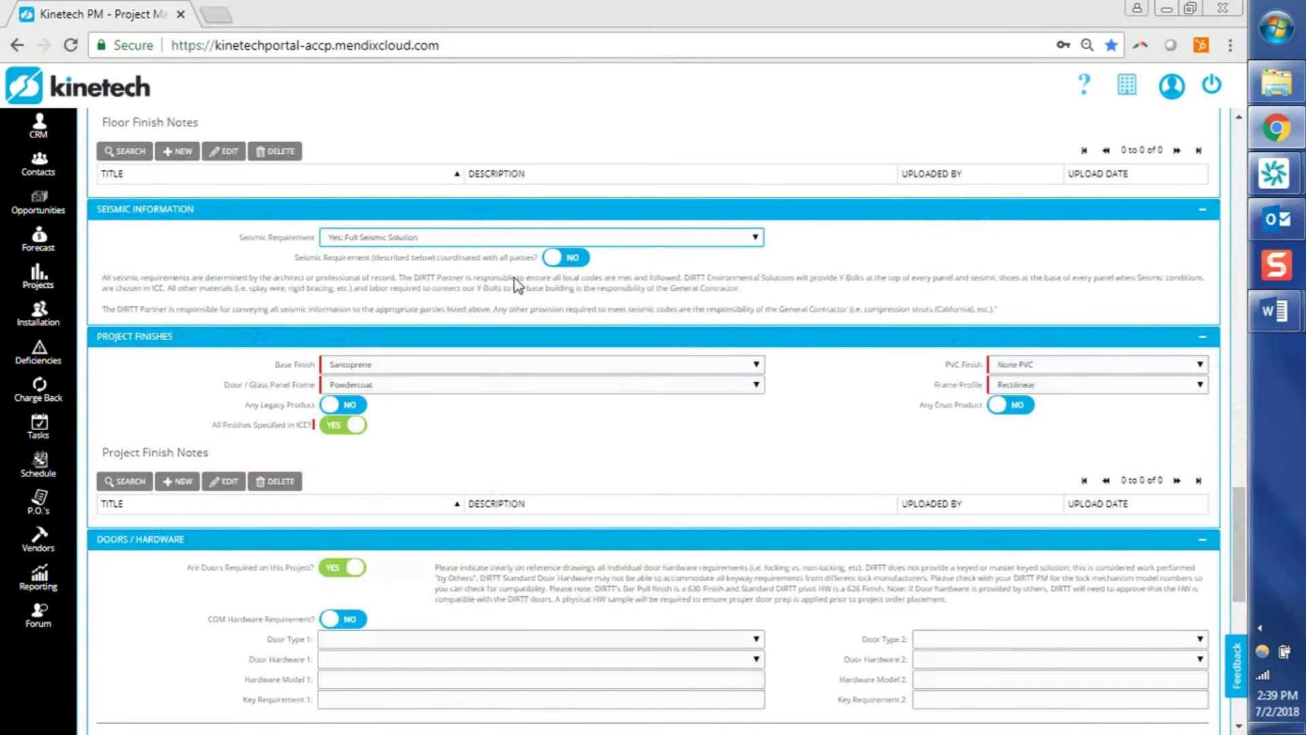
click(571, 261)
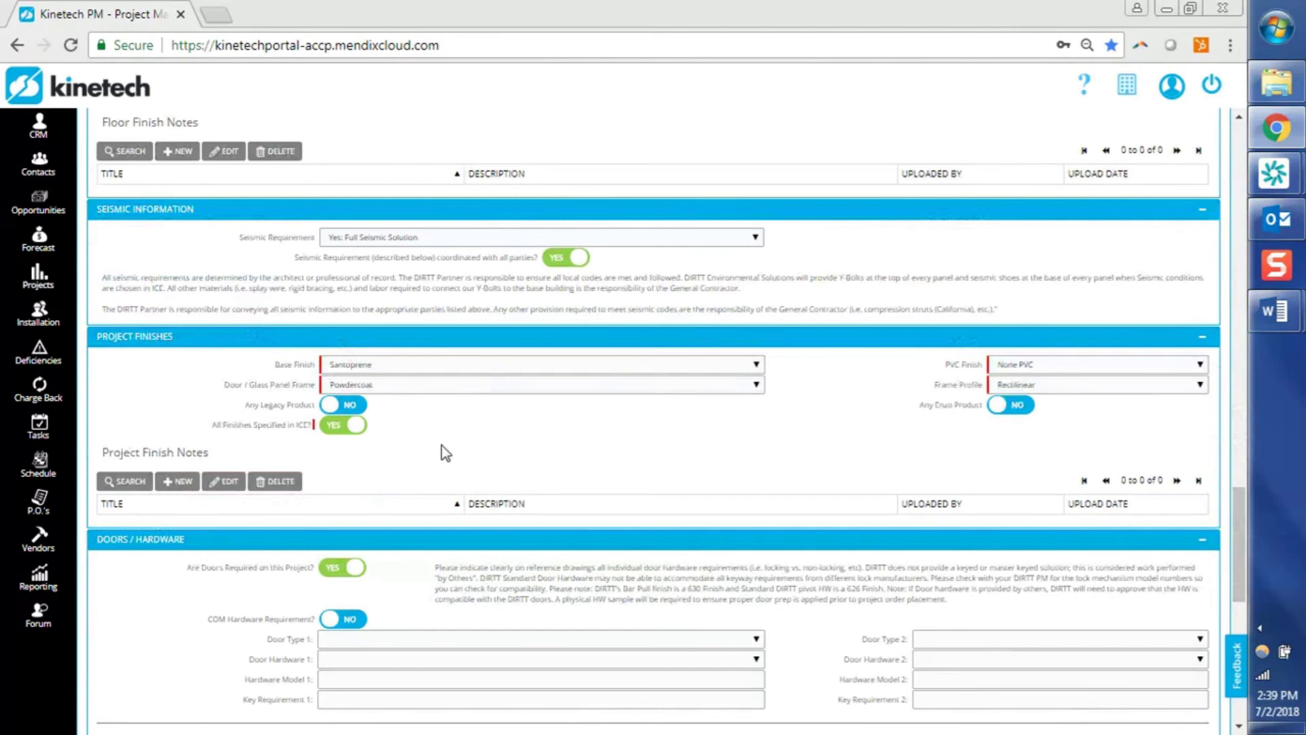
Switch 'Are Doors Required on this Project?' from Yes to No
scroll(442, 446, down, 3)
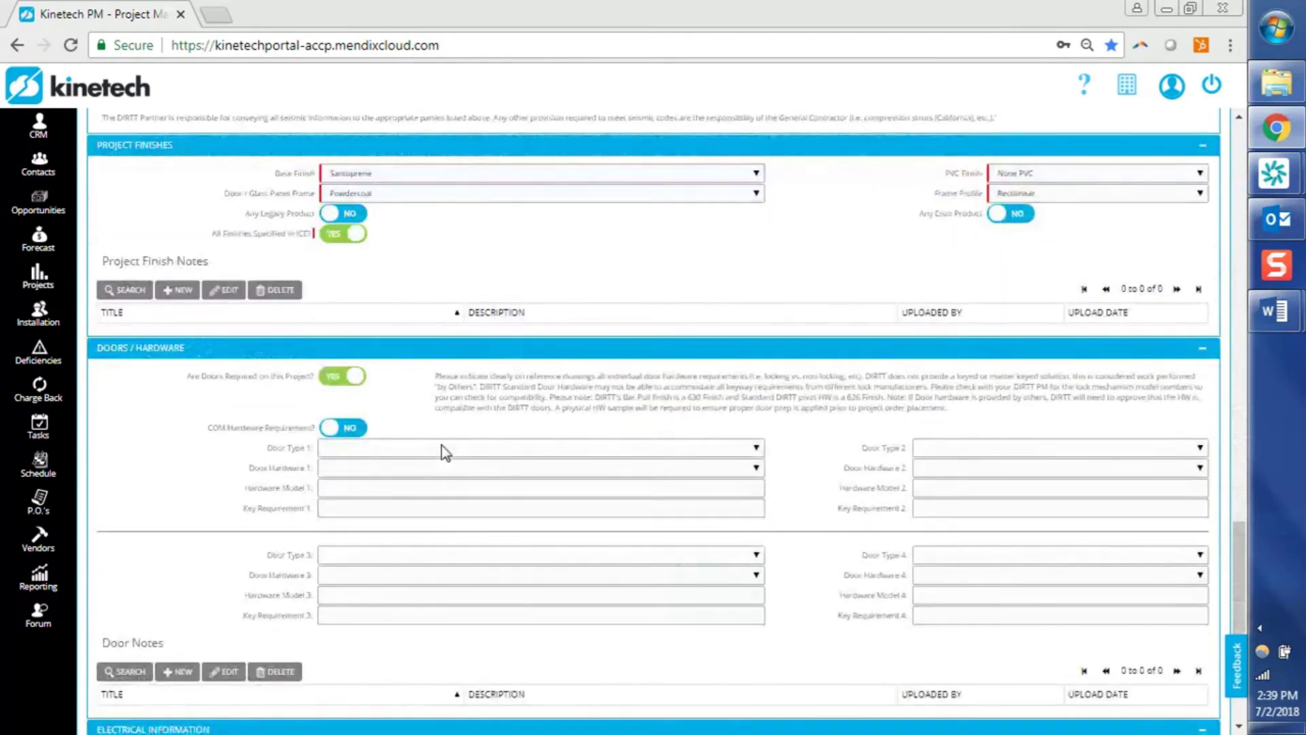
click(355, 378)
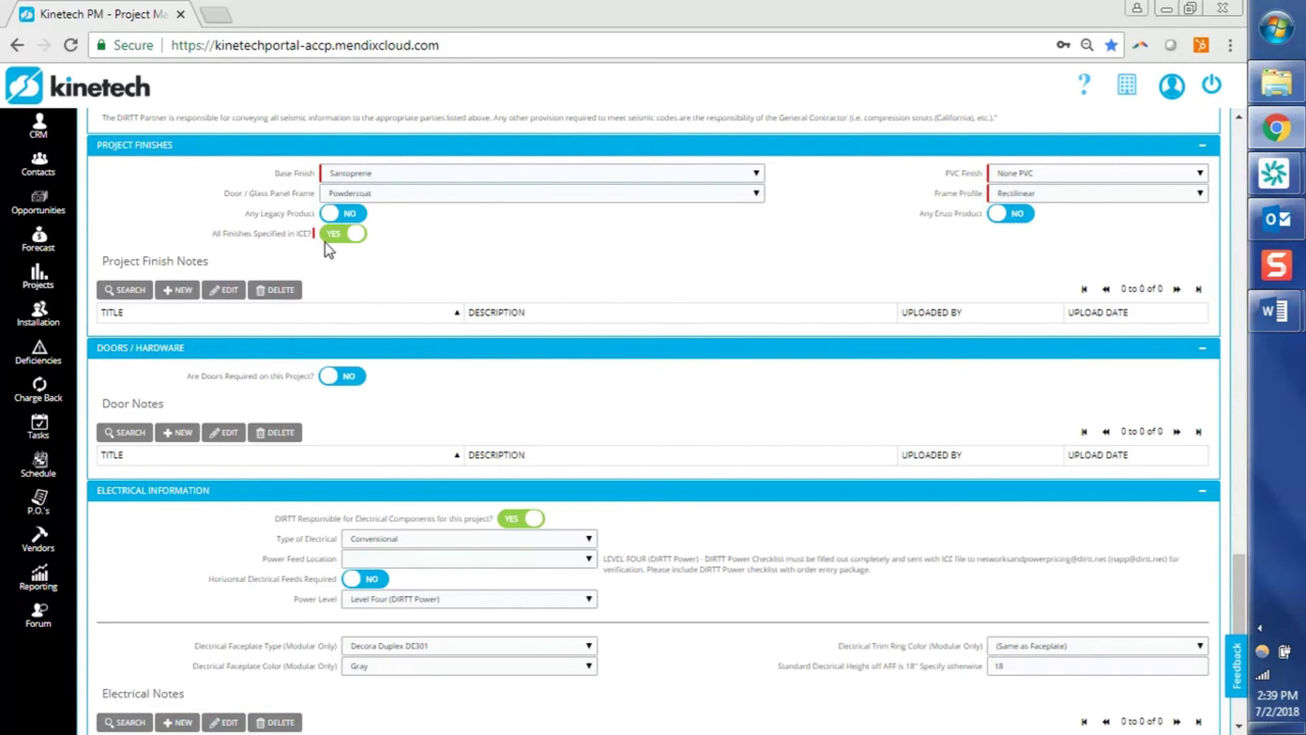
Set Frame Profile to Multiple Profile (Add Notes Below) and inspect its auto-added note
click(1069, 197)
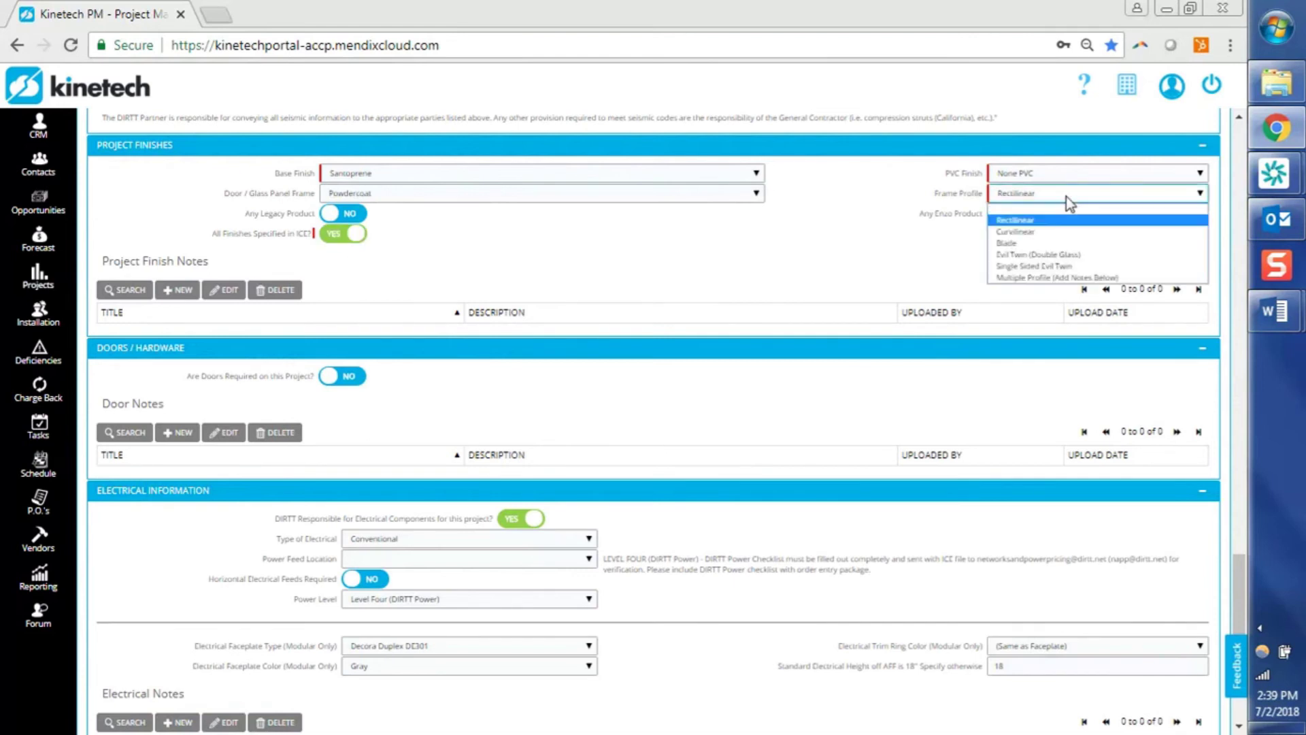
click(1053, 277)
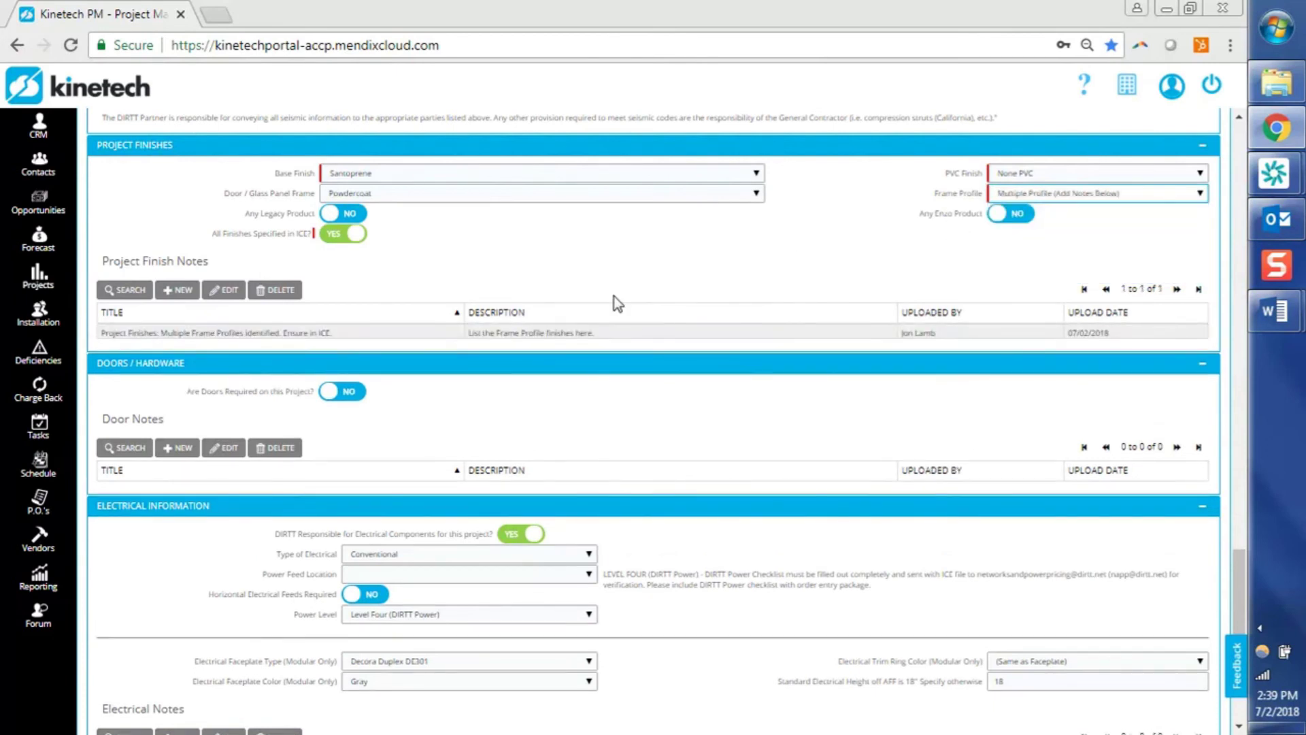
click(583, 333)
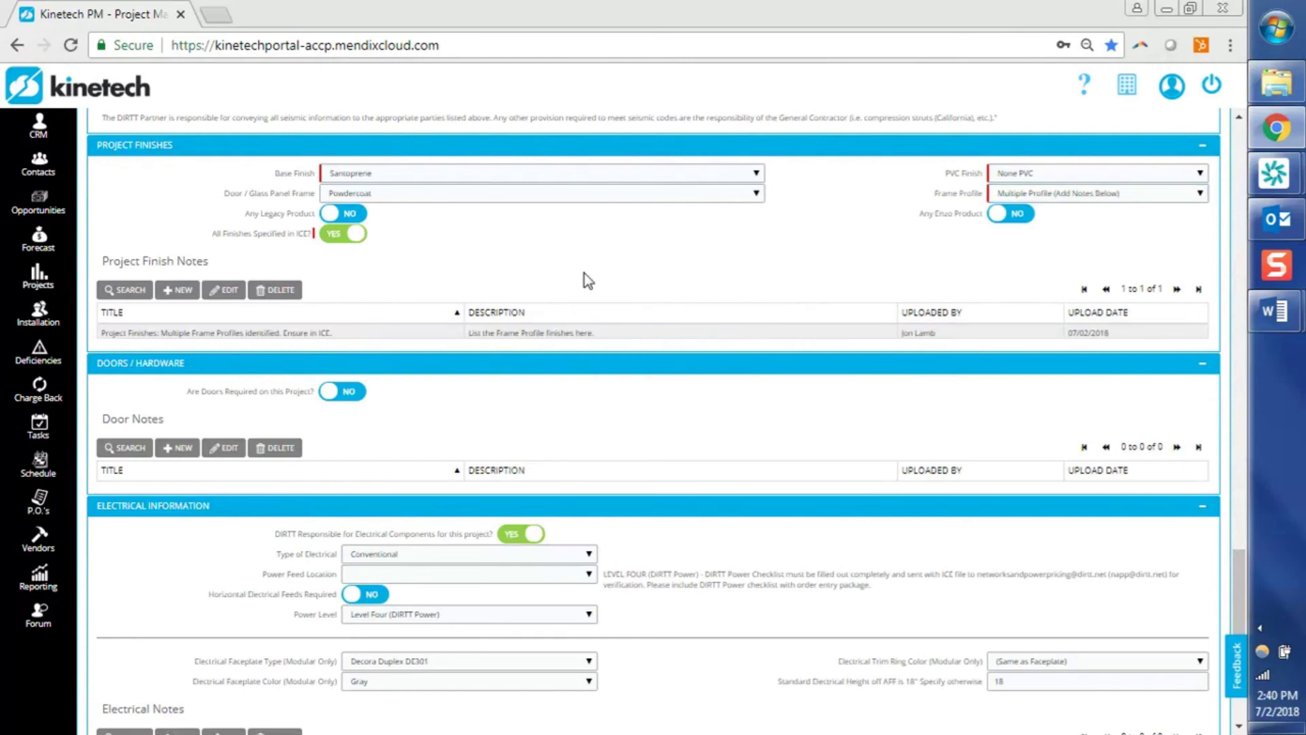
Mark doors as required again and set the COM hardware requirement to Yes
scroll(585, 274, down, 2)
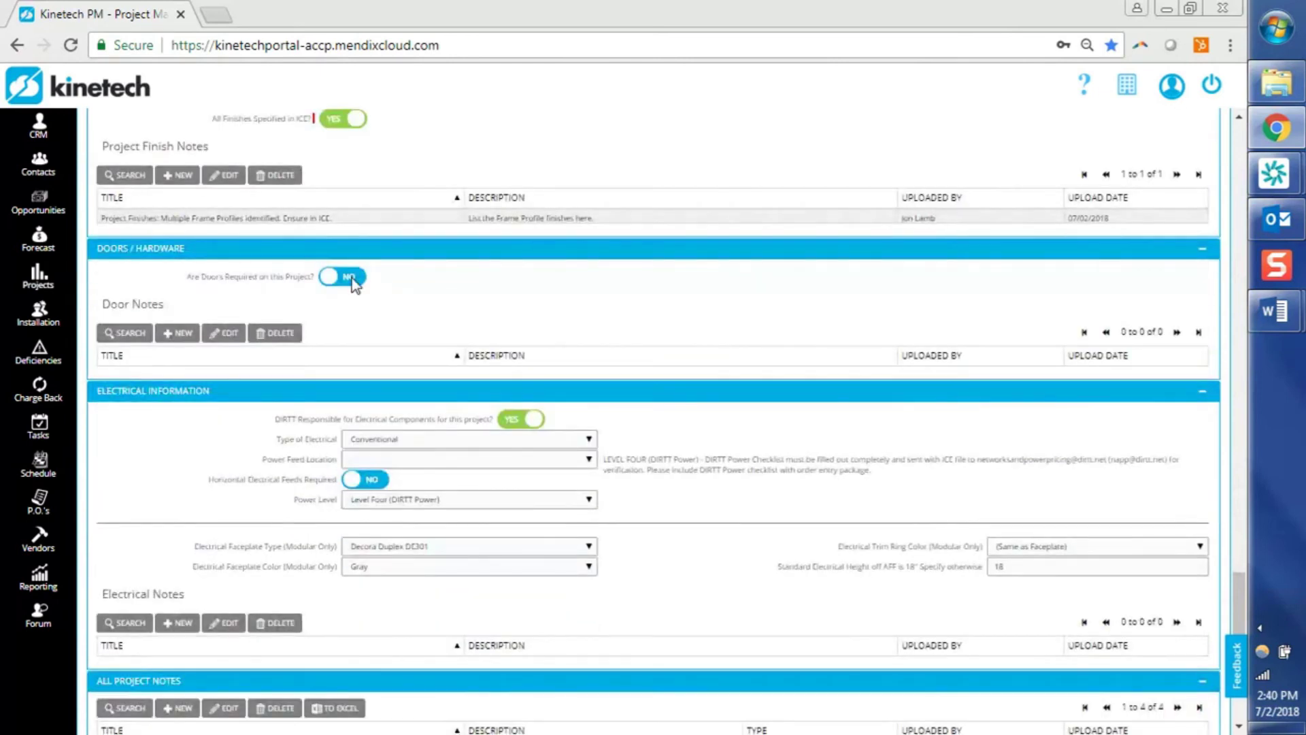
click(350, 278)
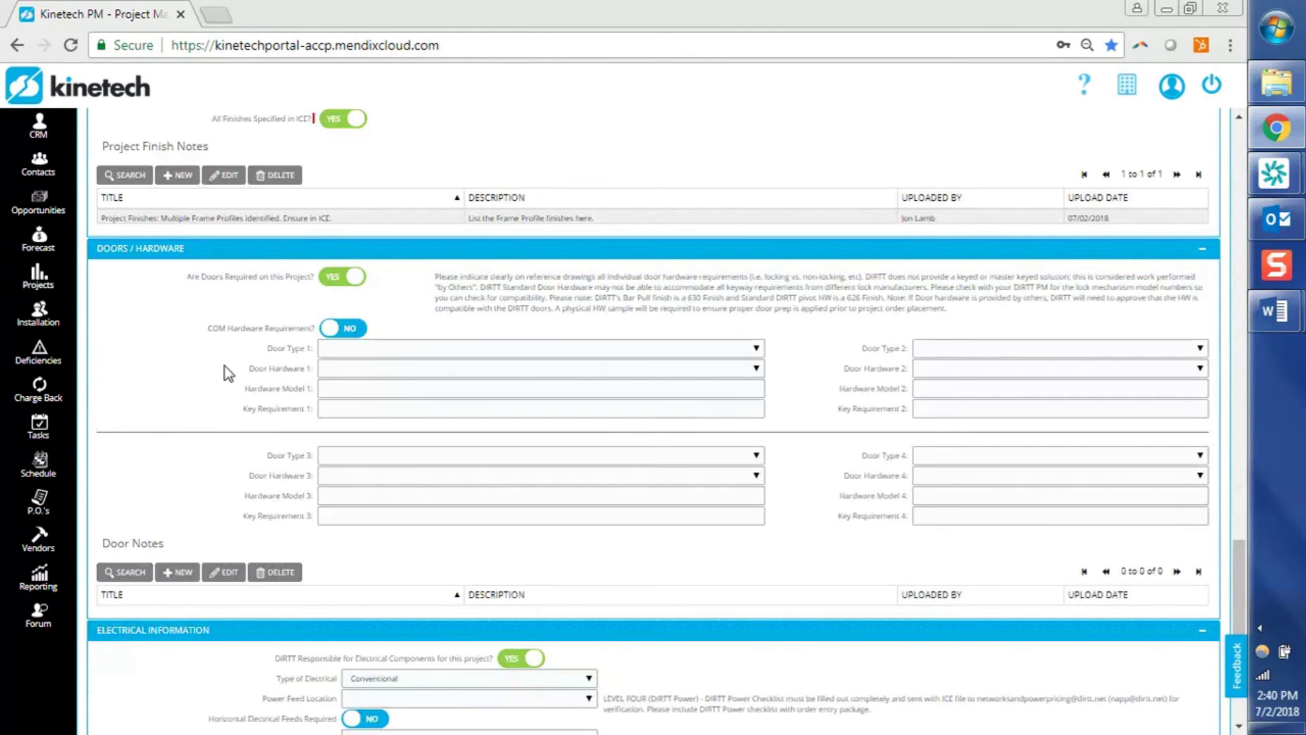
scroll(226, 373, down, 3)
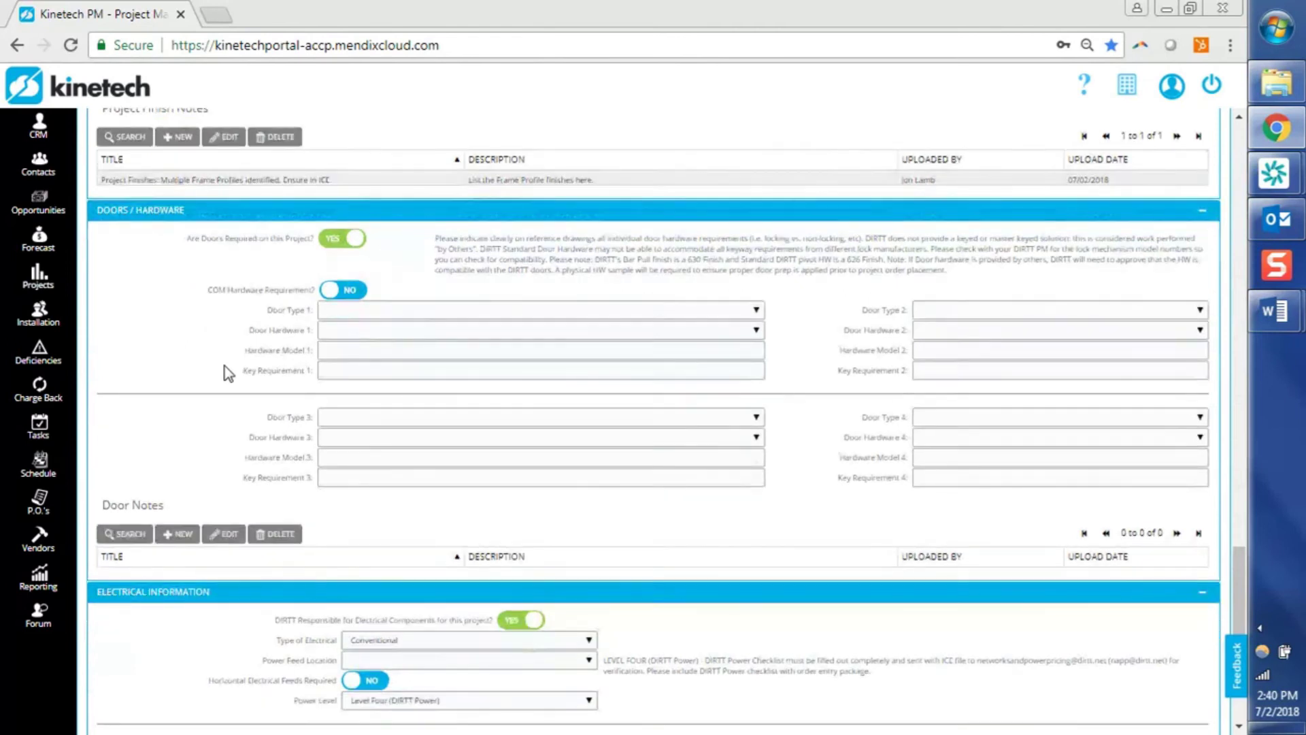
scroll(226, 373, up, 1)
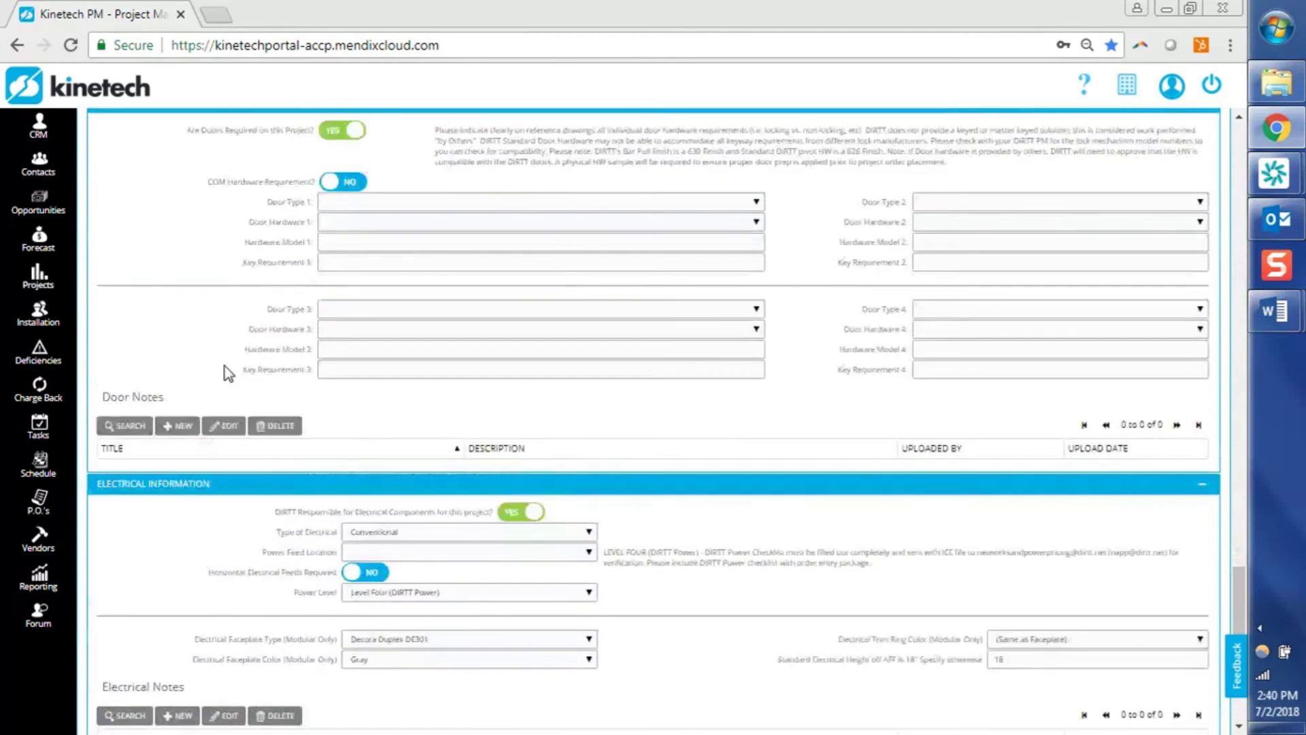
click(343, 213)
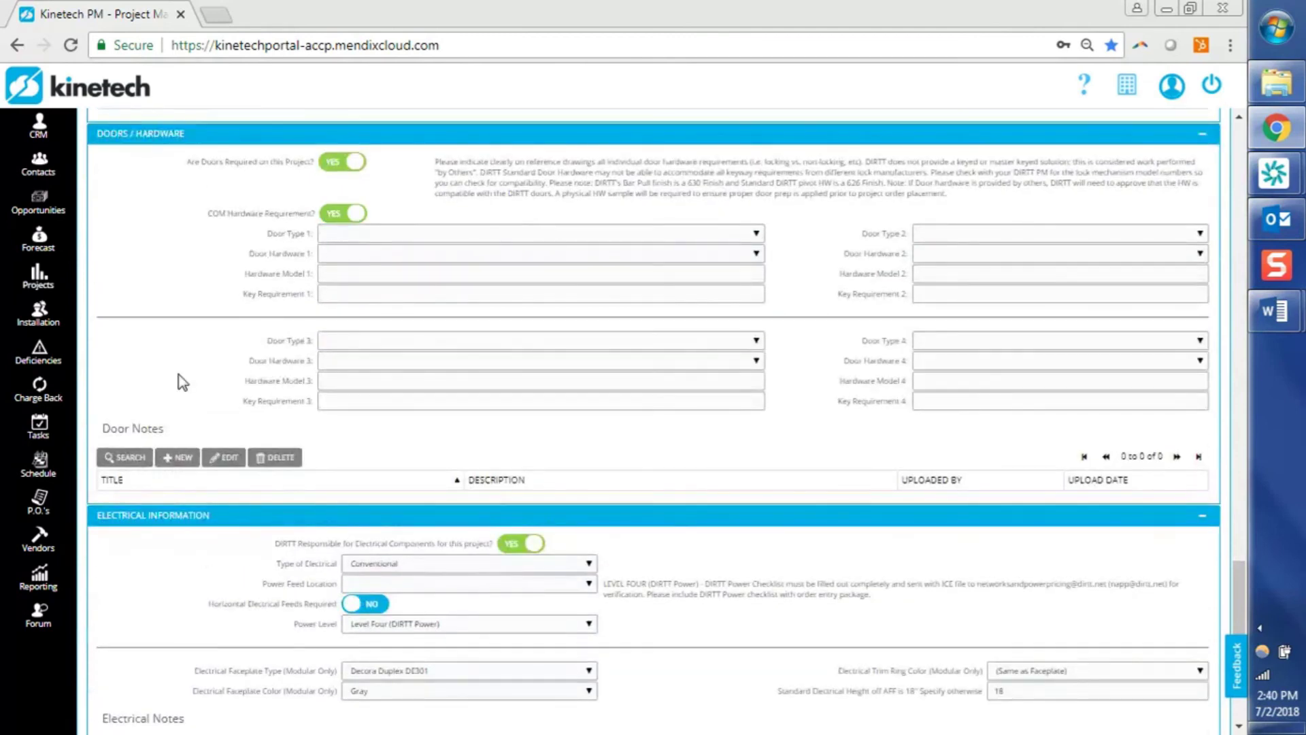
scroll(182, 382, down, 3)
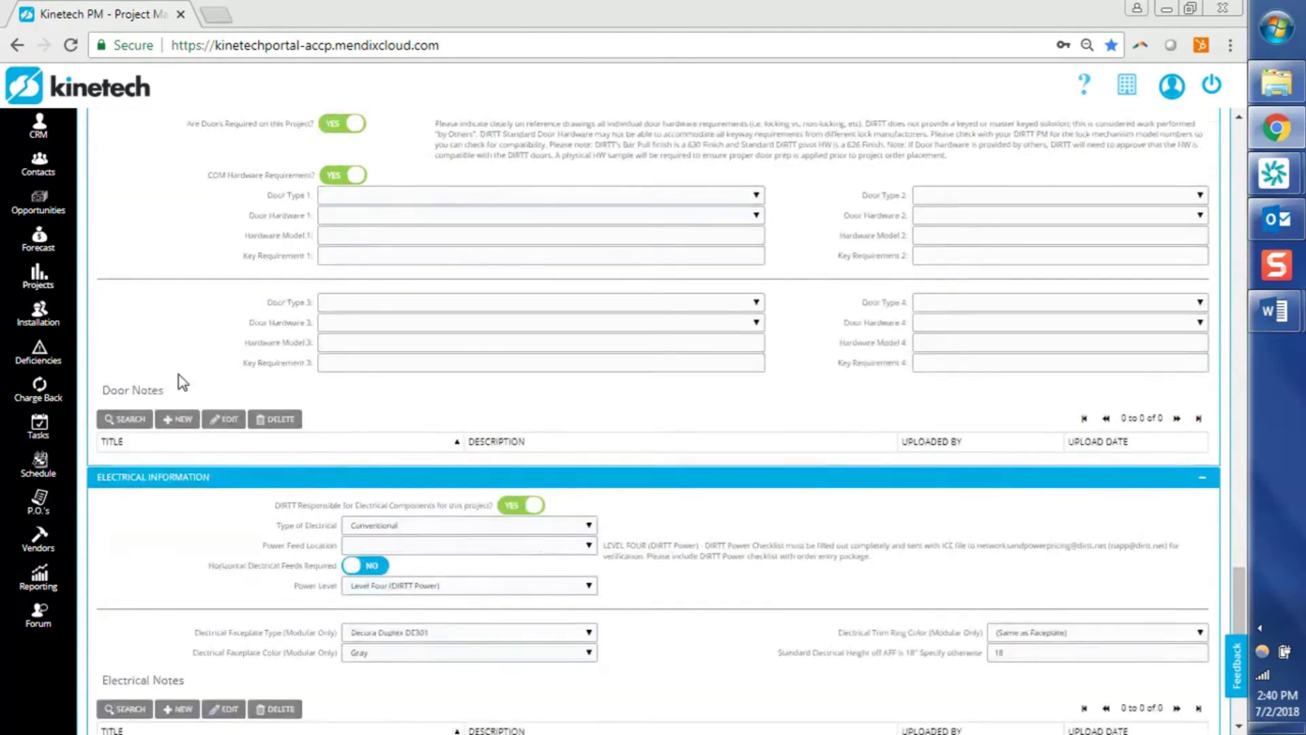
scroll(183, 381, down, 1)
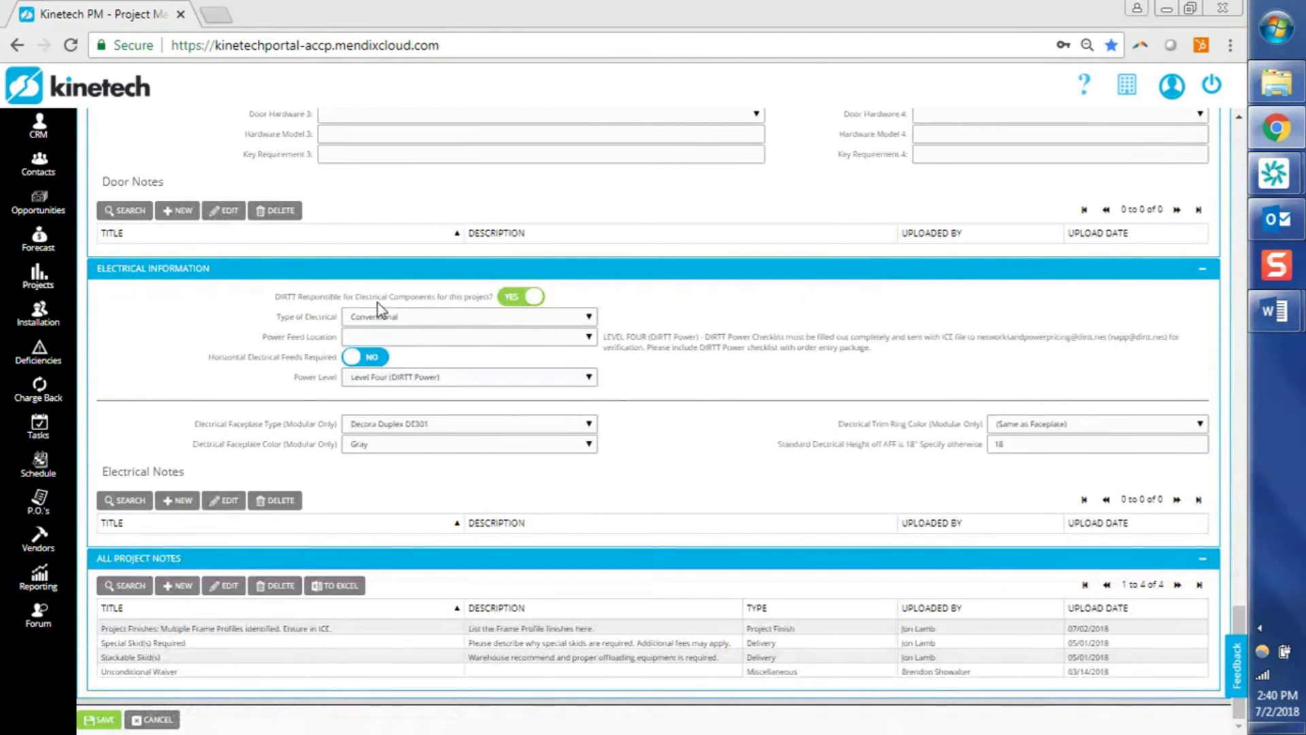
click(517, 298)
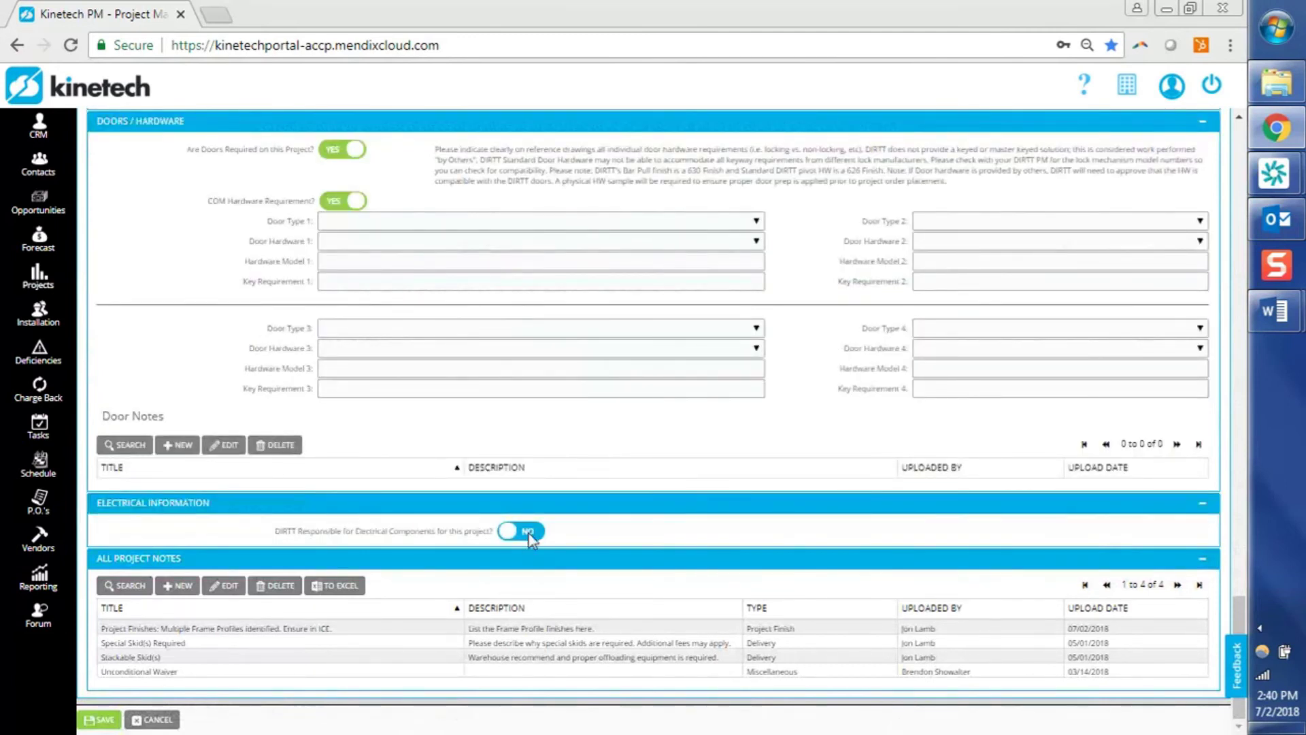
click(528, 534)
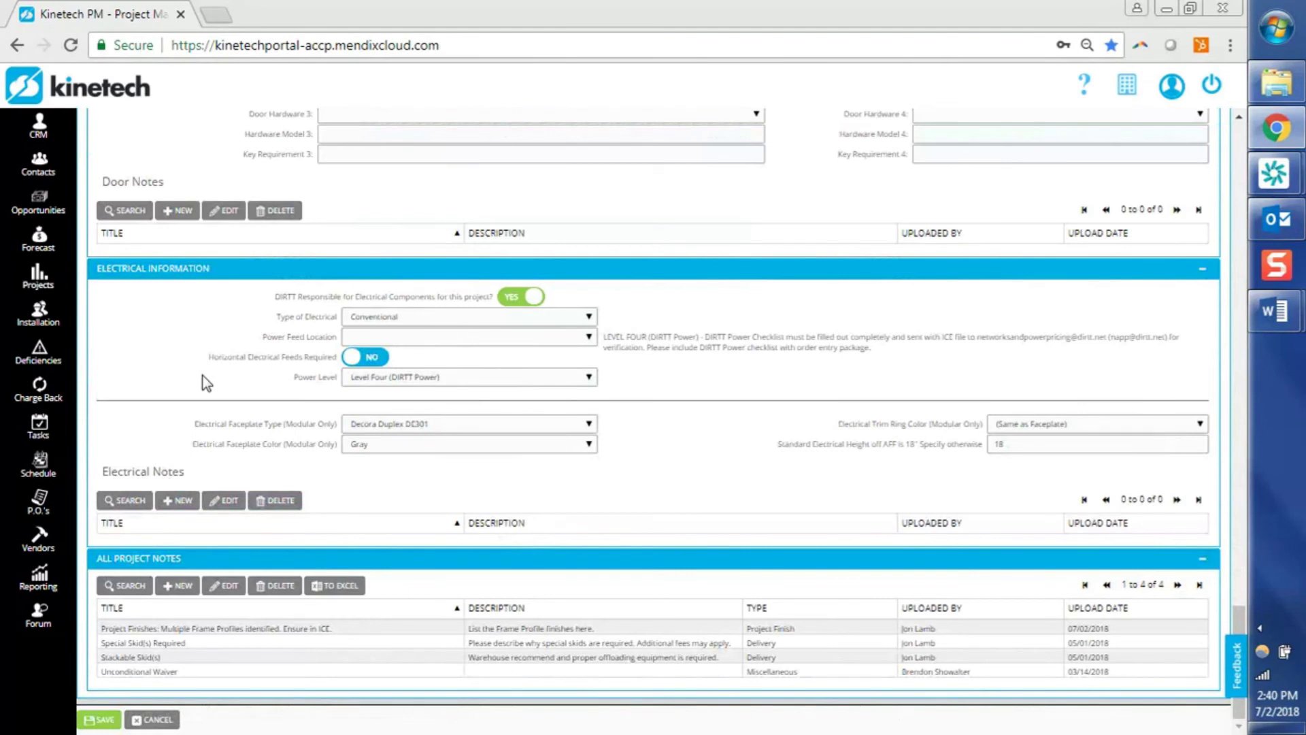
click(576, 338)
click(629, 336)
click(271, 645)
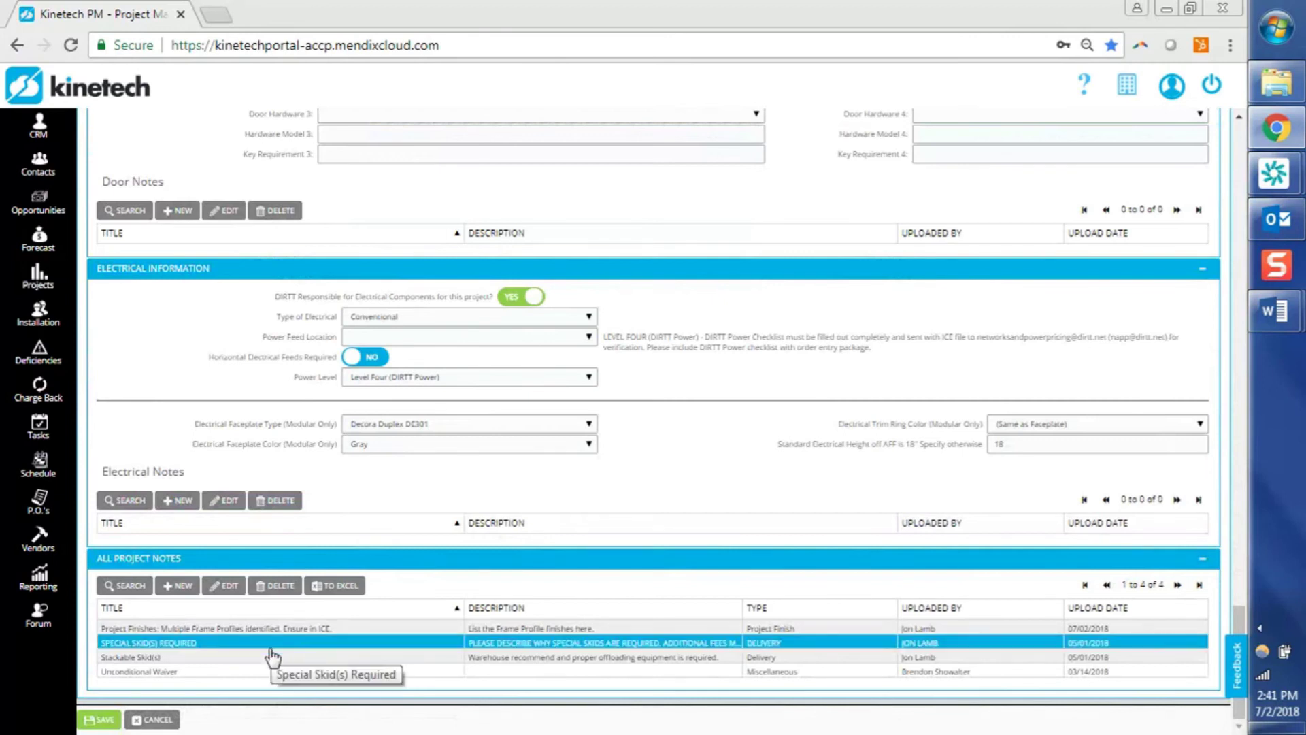
click(270, 657)
click(277, 628)
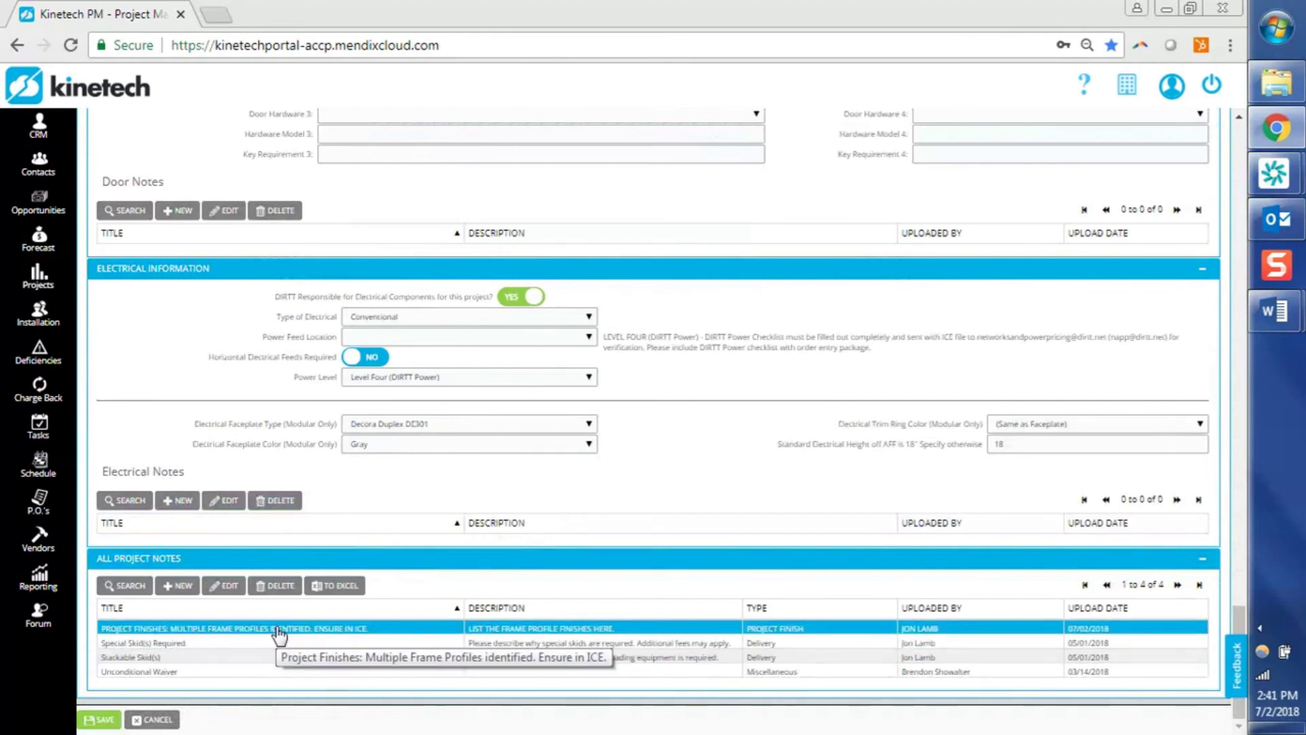
click(278, 630)
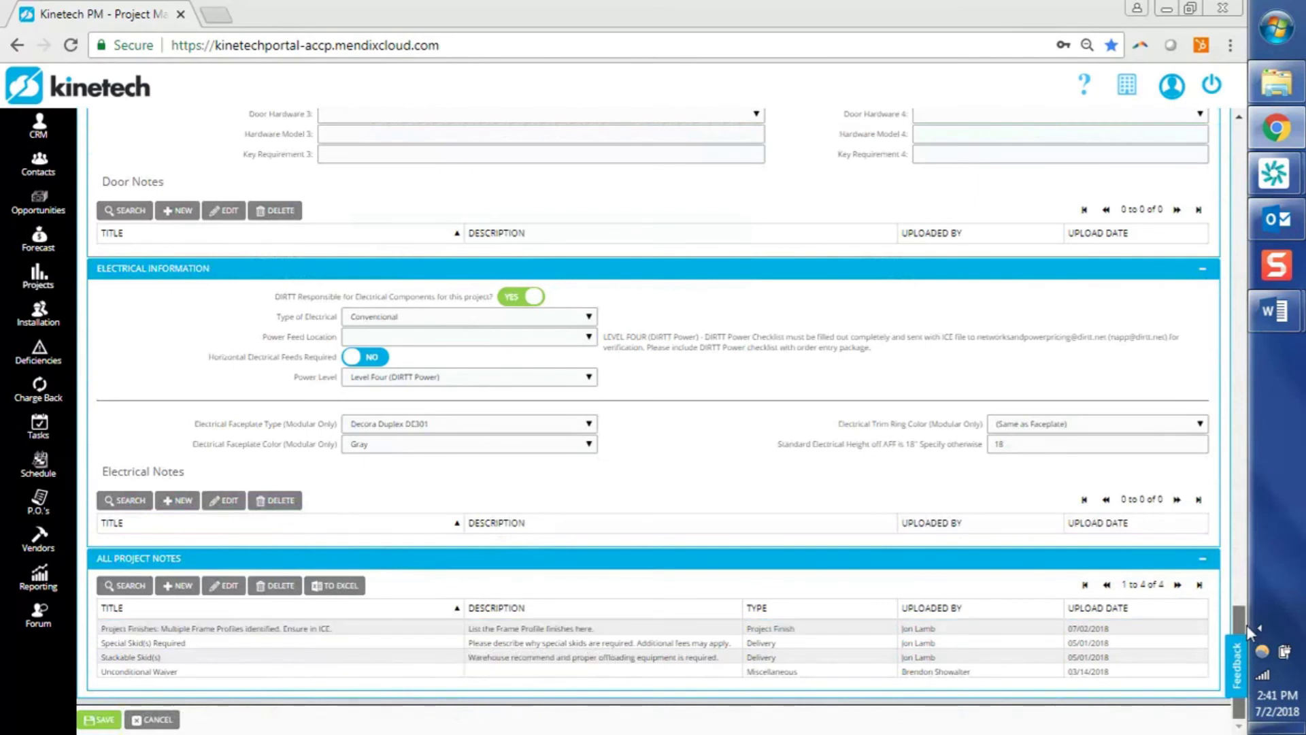
Validate the order, which flags only the missing ICE files, and save the project
drag(1247, 624, 1242, 112)
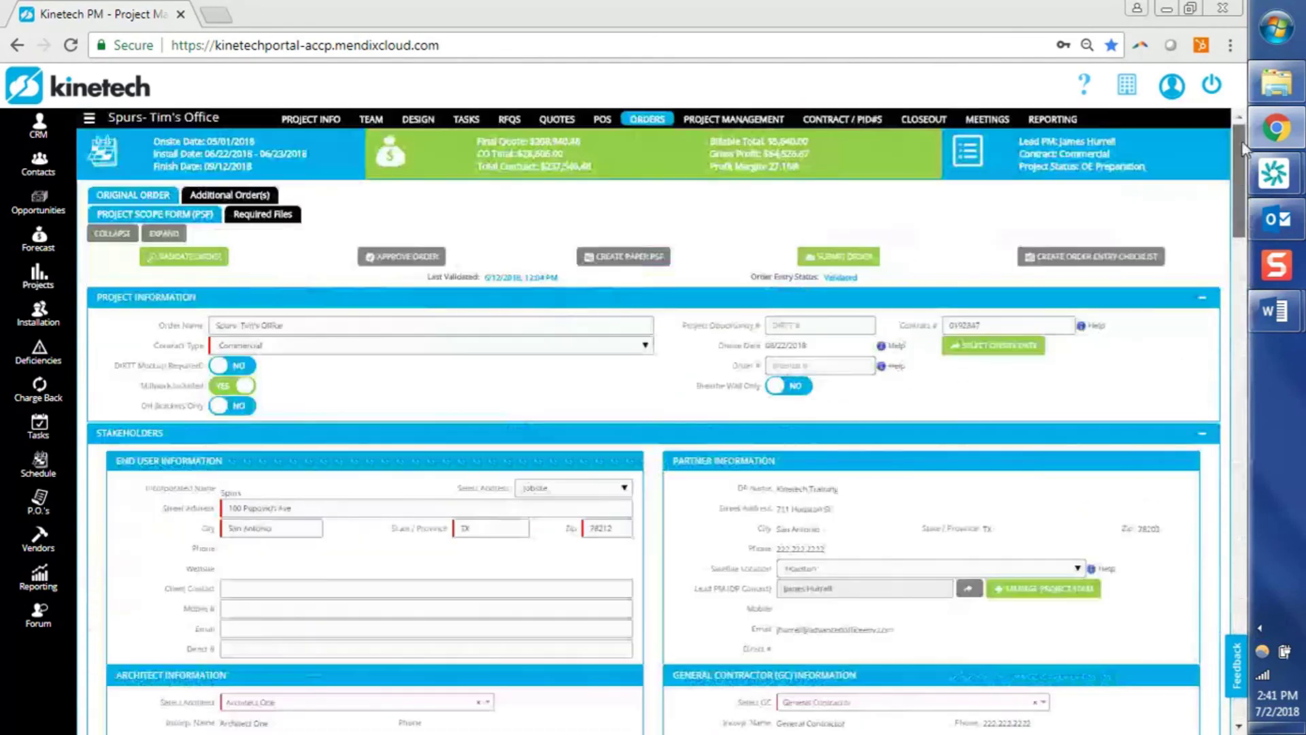
click(204, 258)
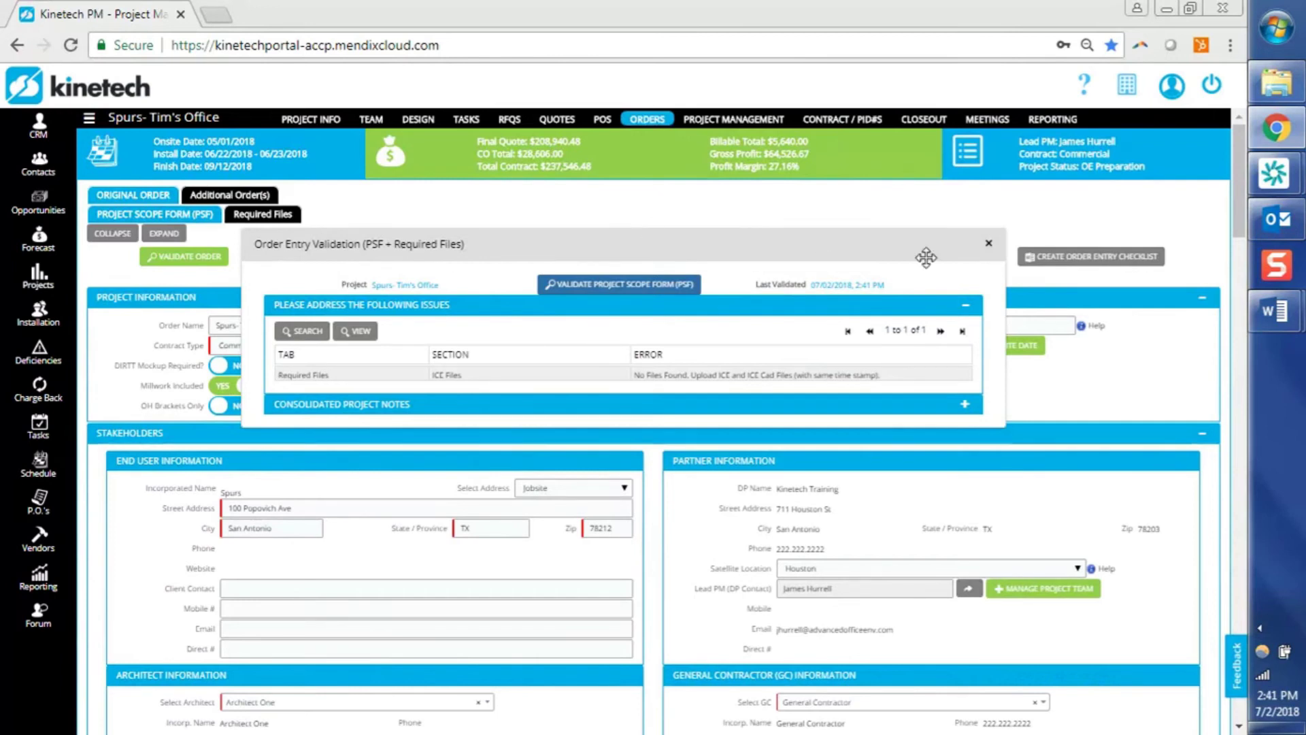
click(988, 247)
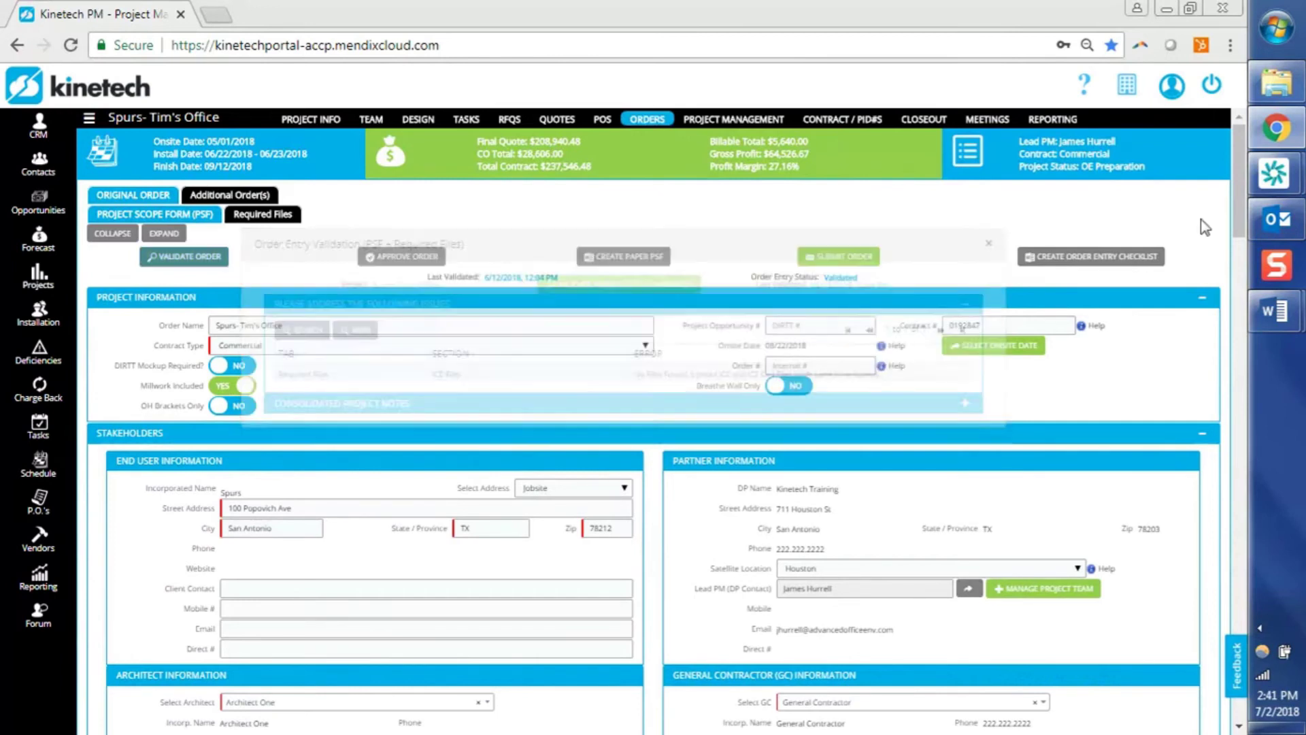
drag(1234, 202, 1235, 670)
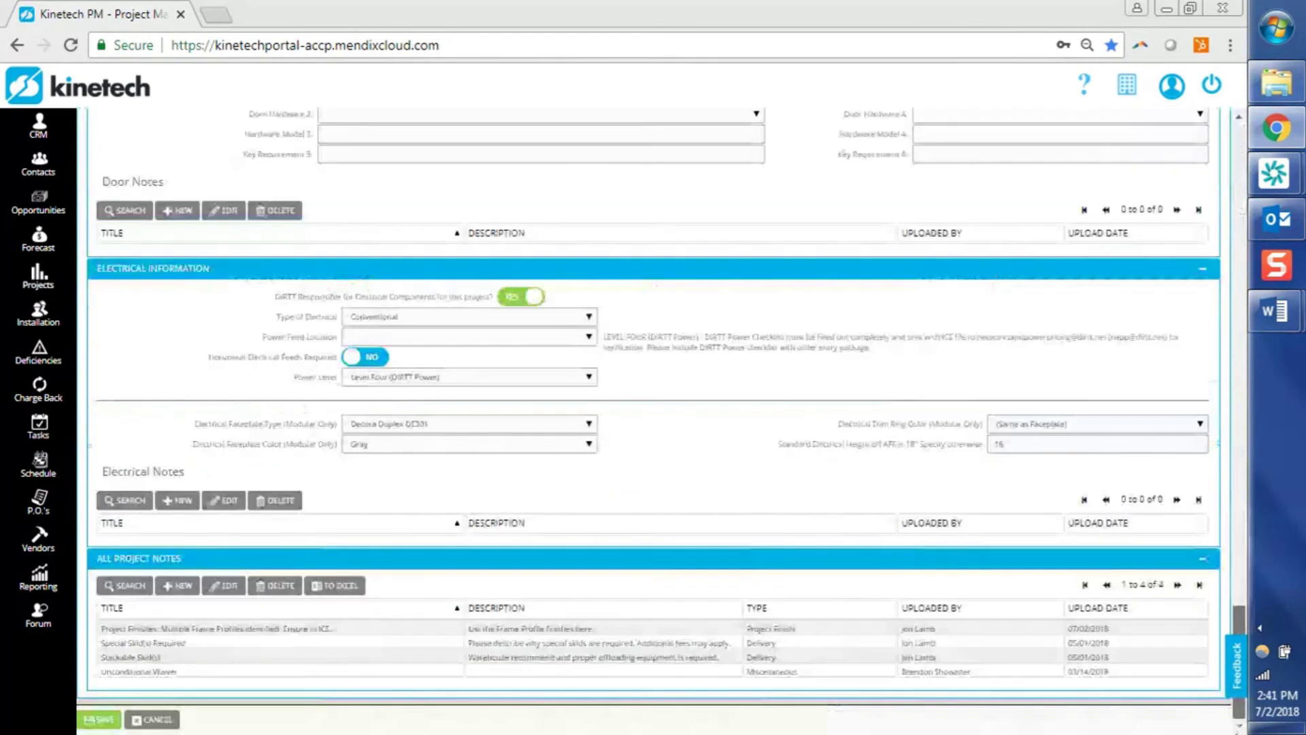
click(89, 720)
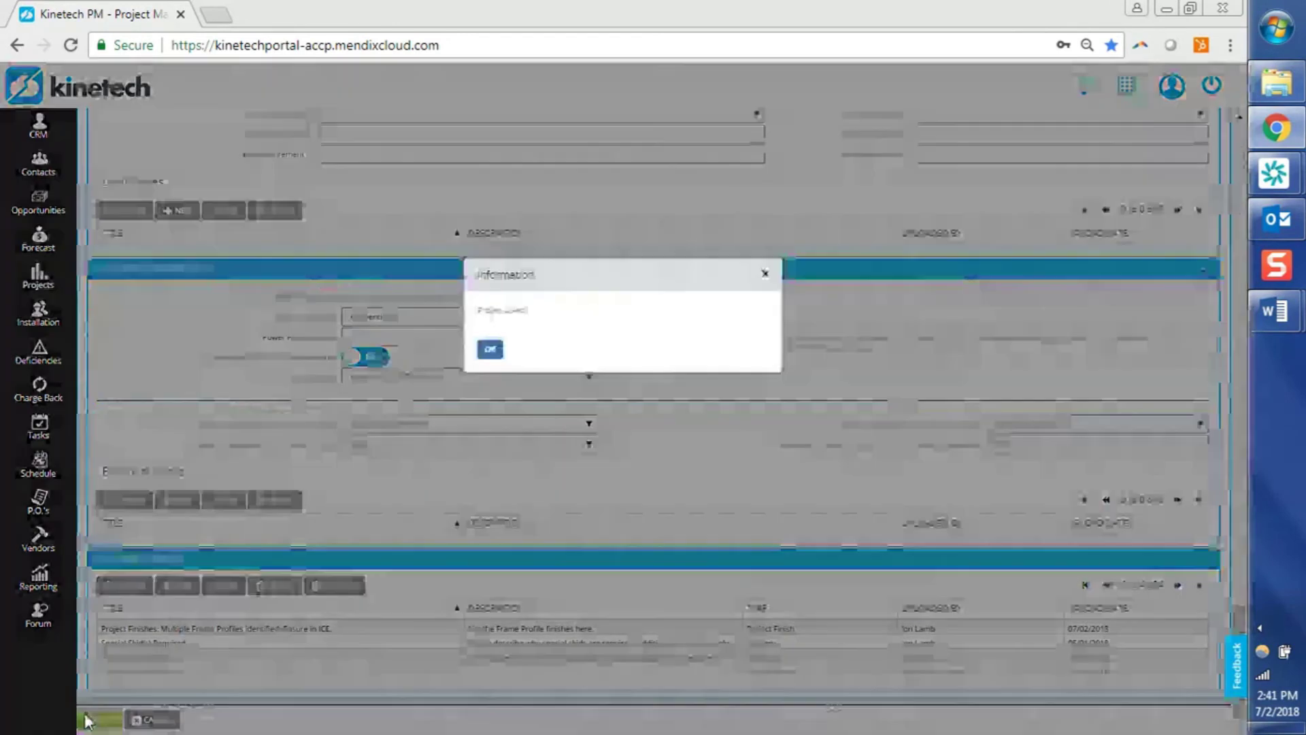
click(490, 350)
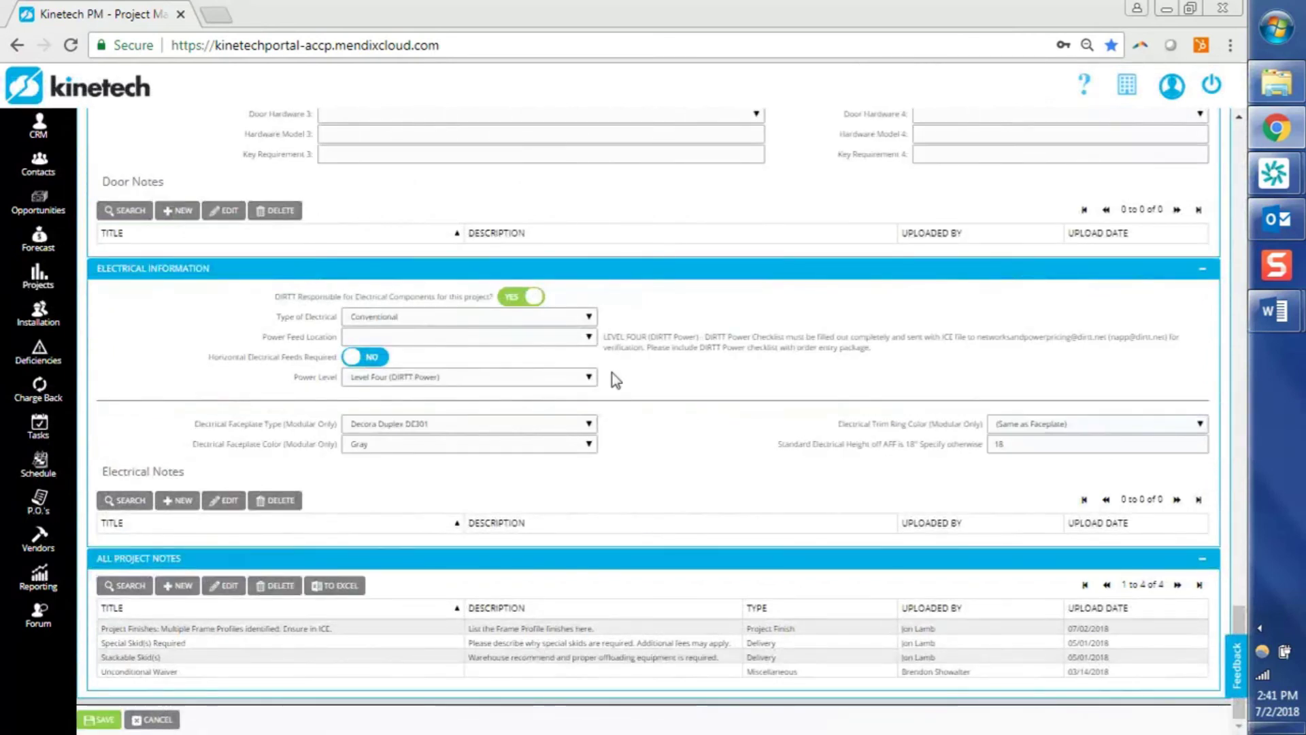
Set Power Feed Location to Floor
click(582, 344)
click(574, 380)
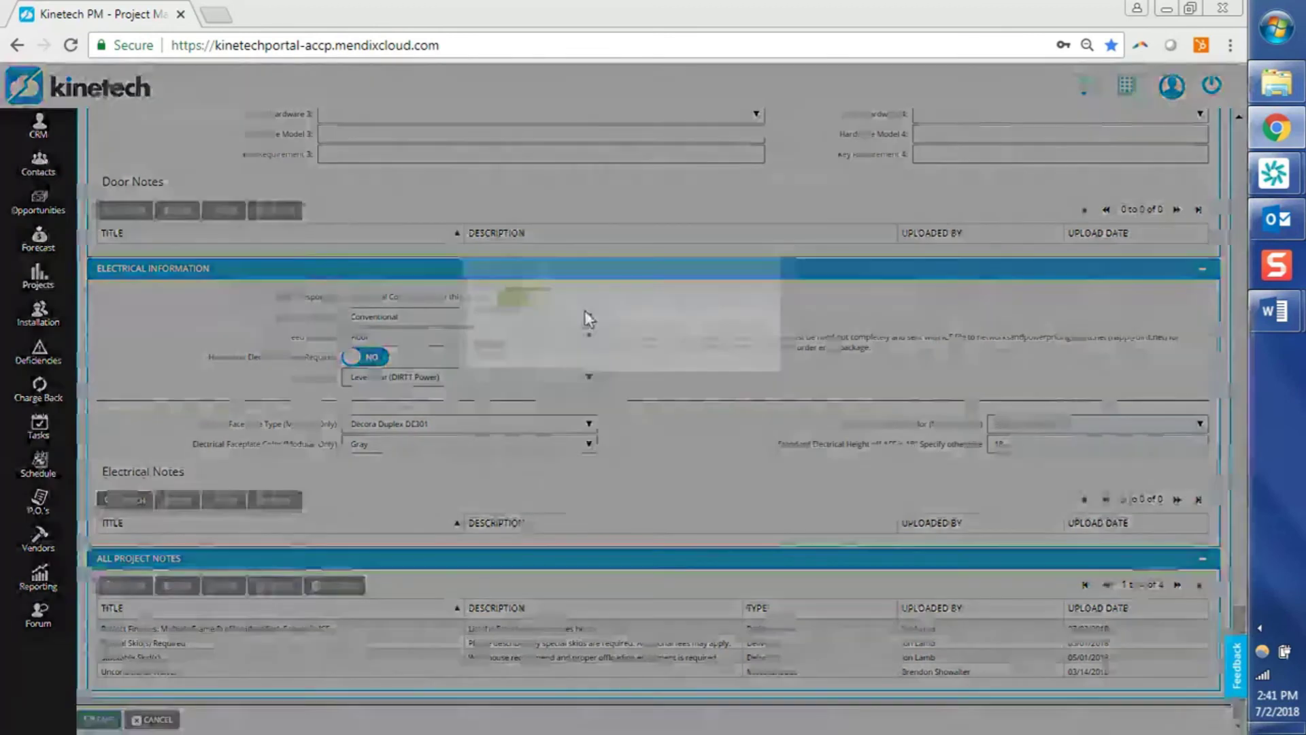
click(485, 350)
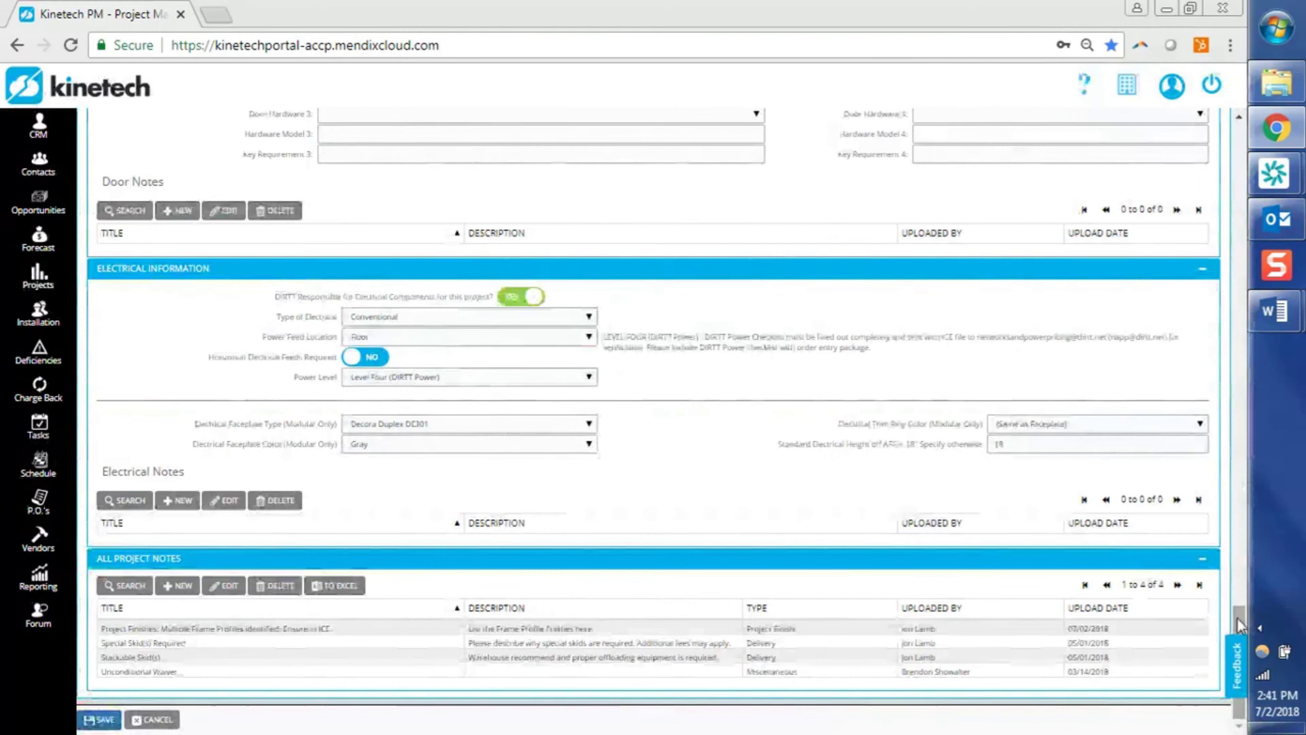
drag(1240, 624, 1248, 195)
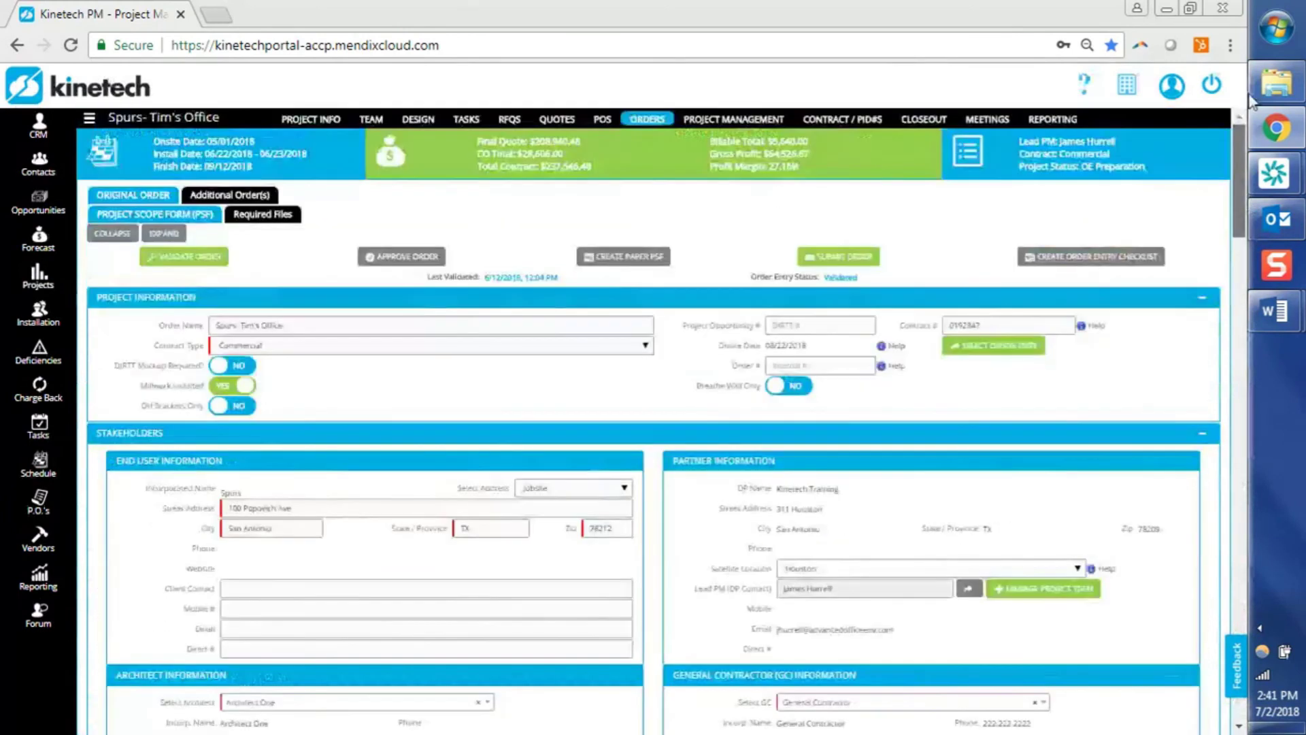
click(262, 215)
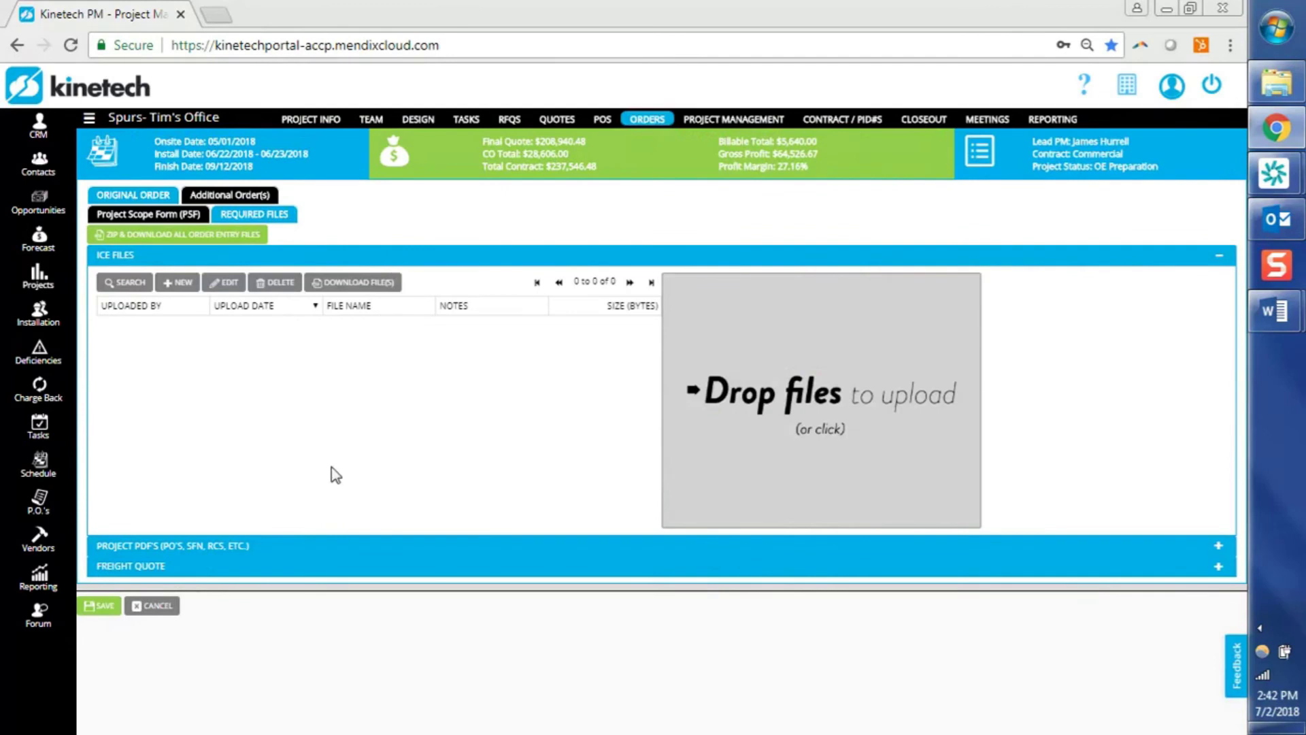
click(259, 546)
scroll(312, 490, down, 4)
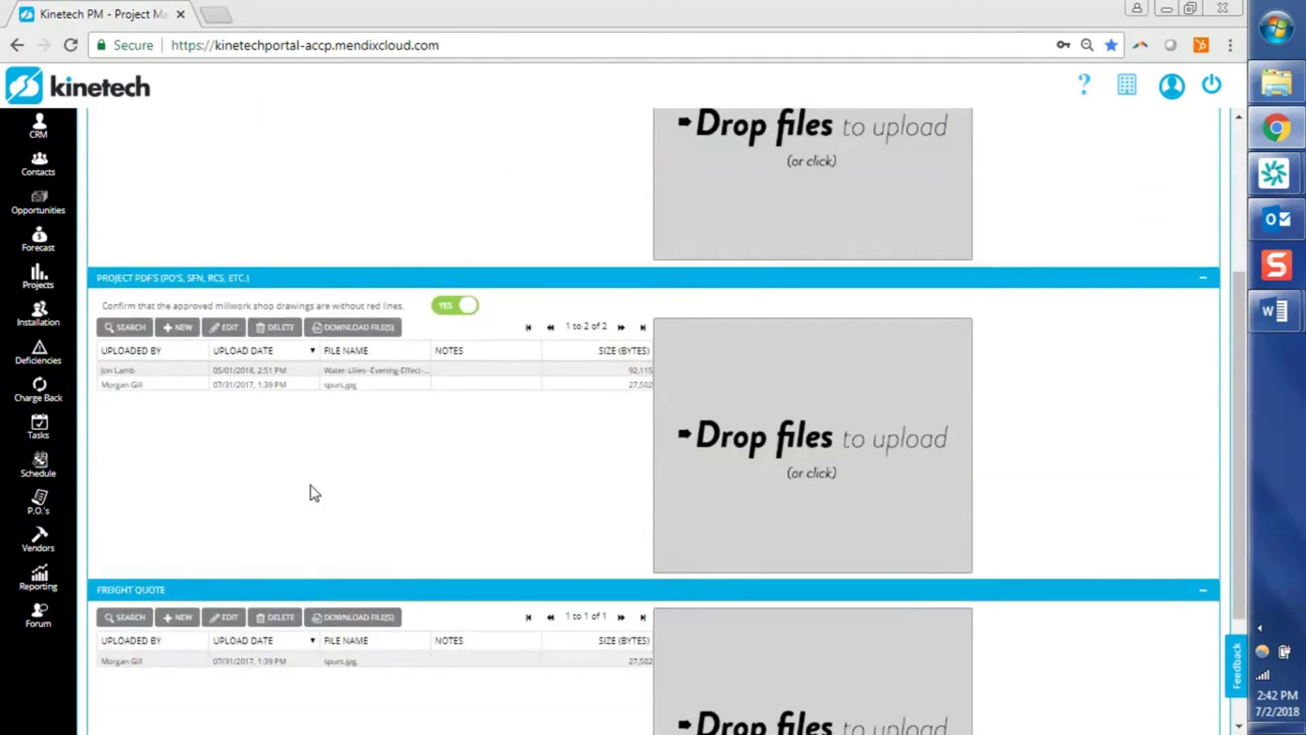
scroll(311, 486, up, 2)
click(769, 316)
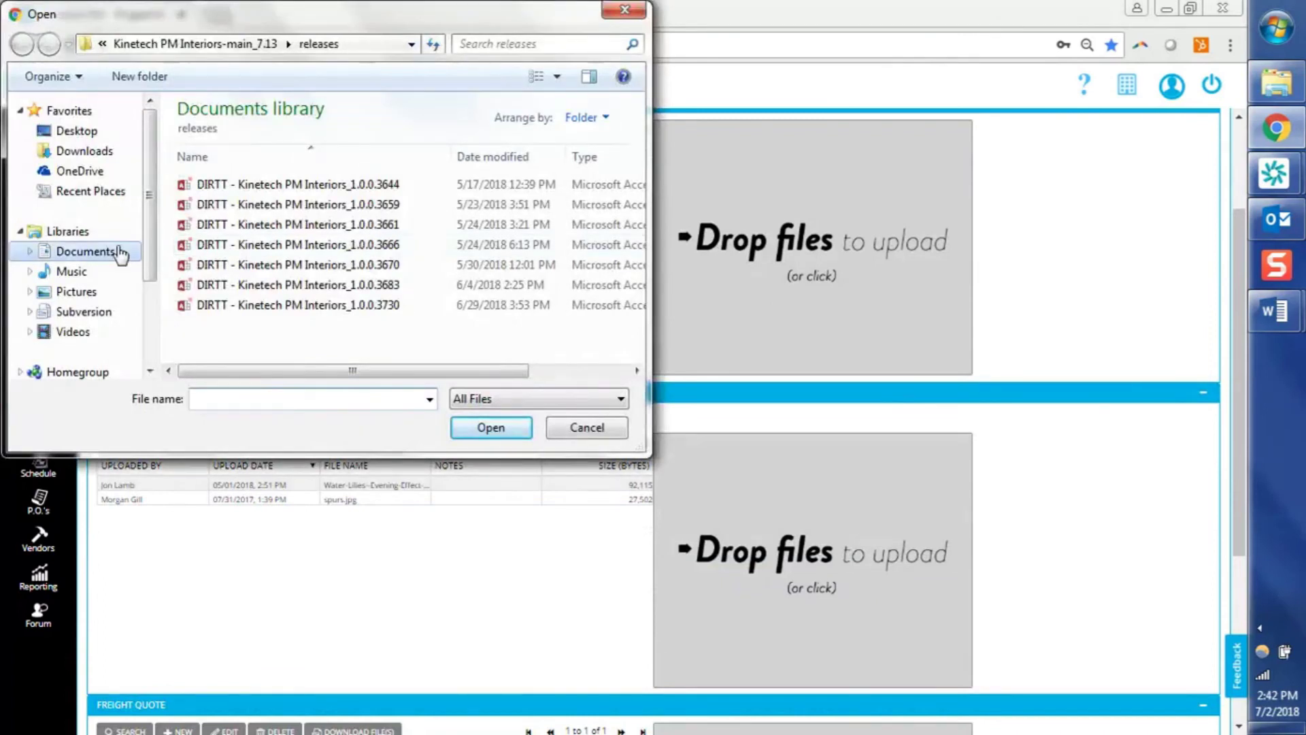
click(120, 253)
click(112, 294)
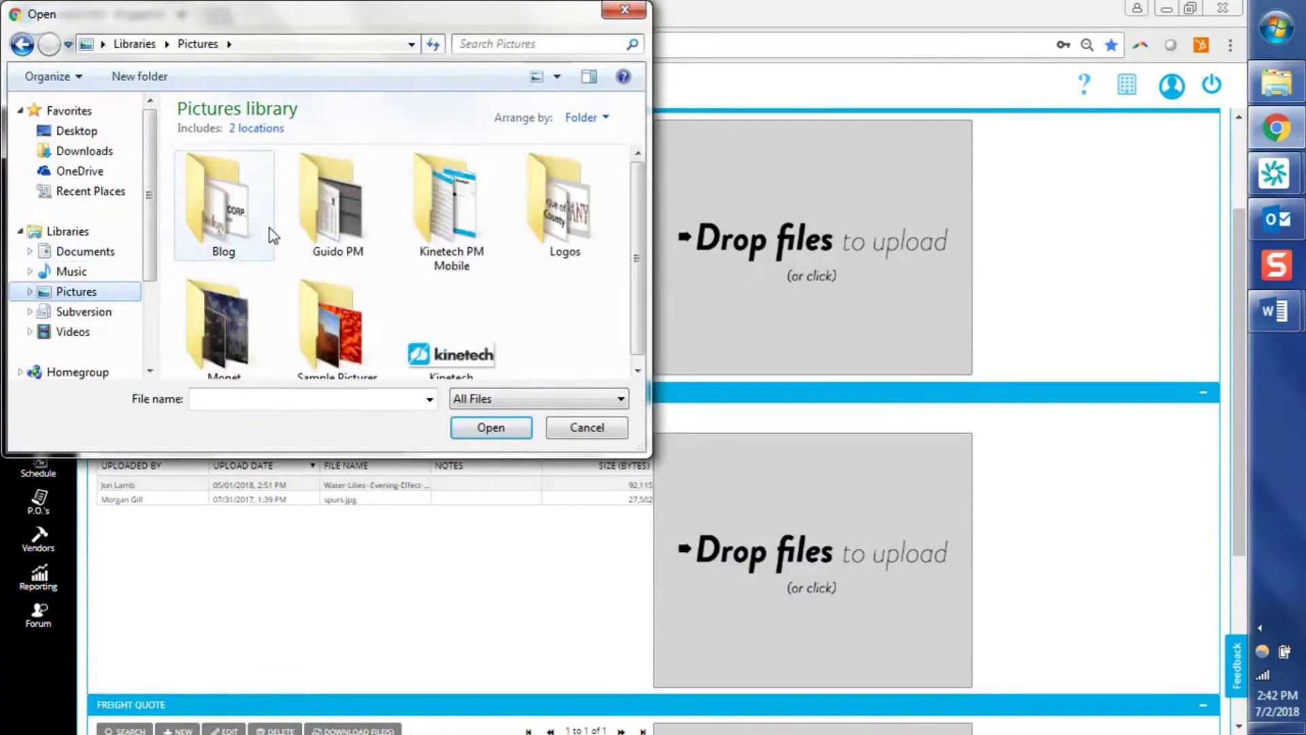
double_click(216, 304)
click(247, 191)
ctrl+click(342, 193)
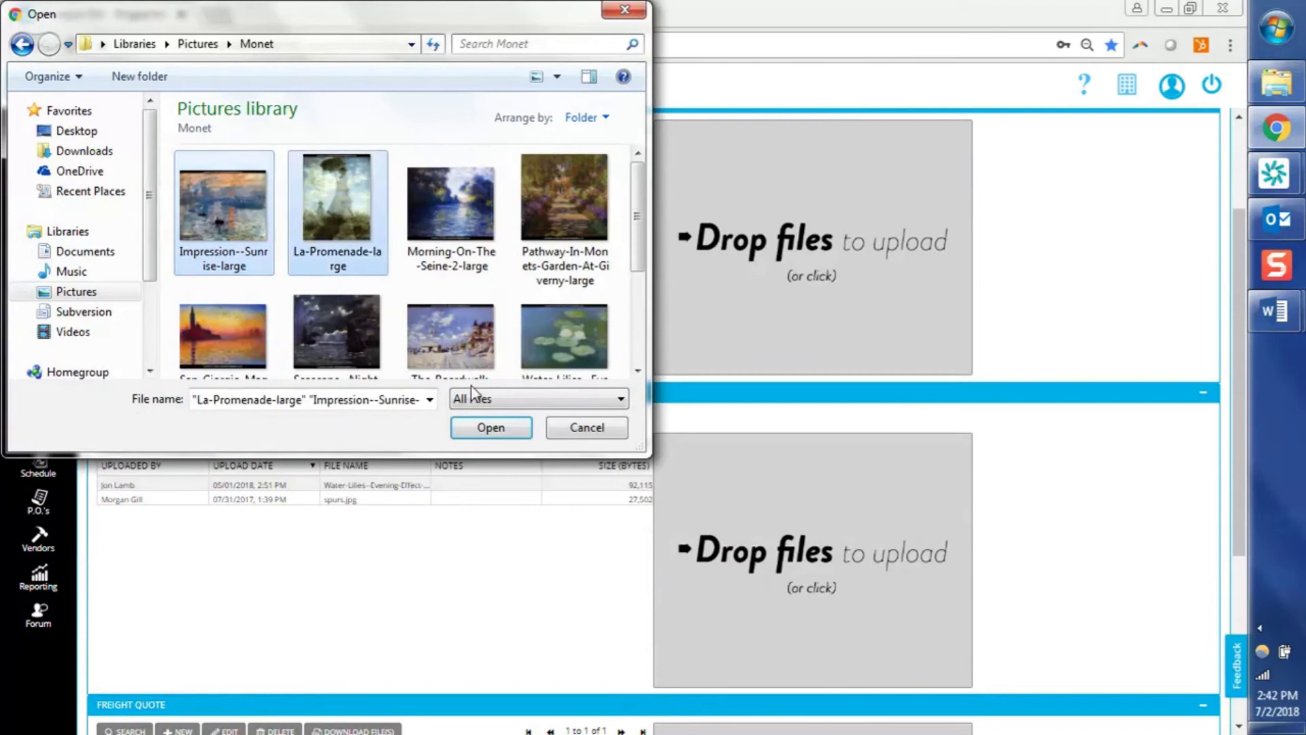
click(476, 427)
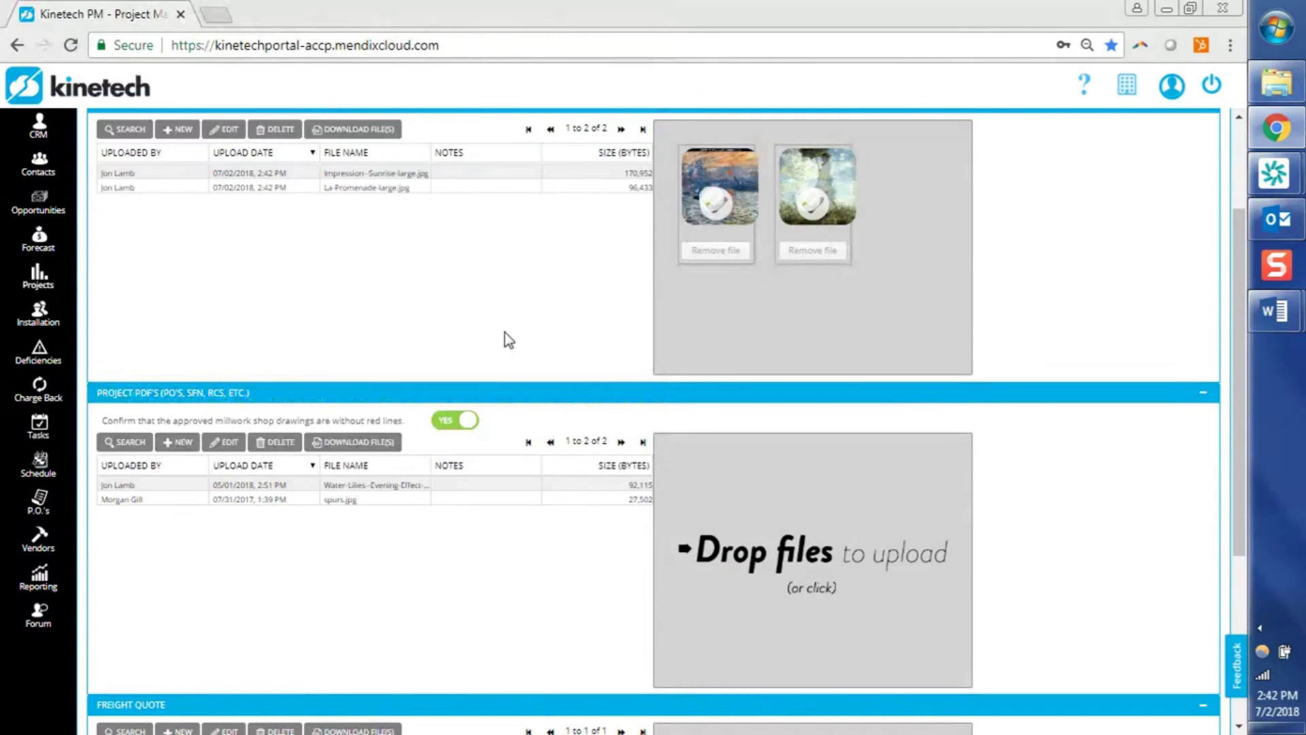
scroll(505, 332, up, 1)
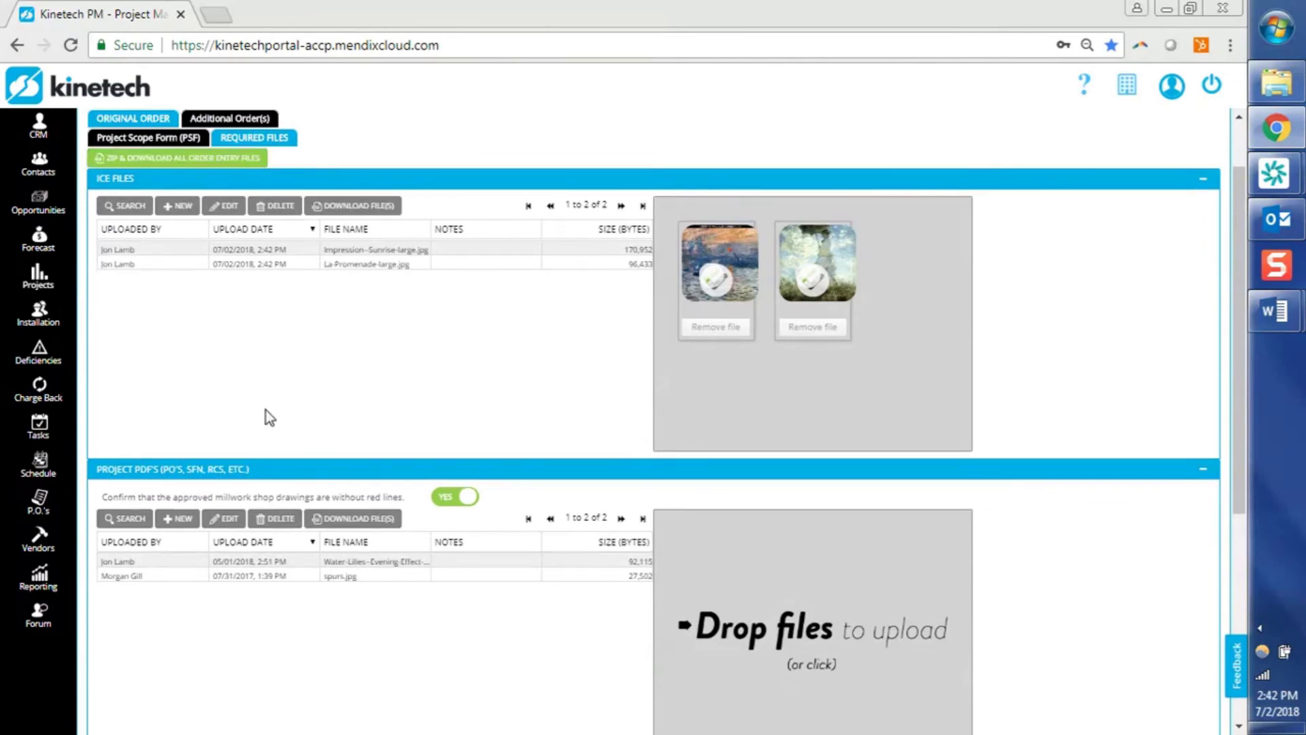
scroll(267, 410, down, 4)
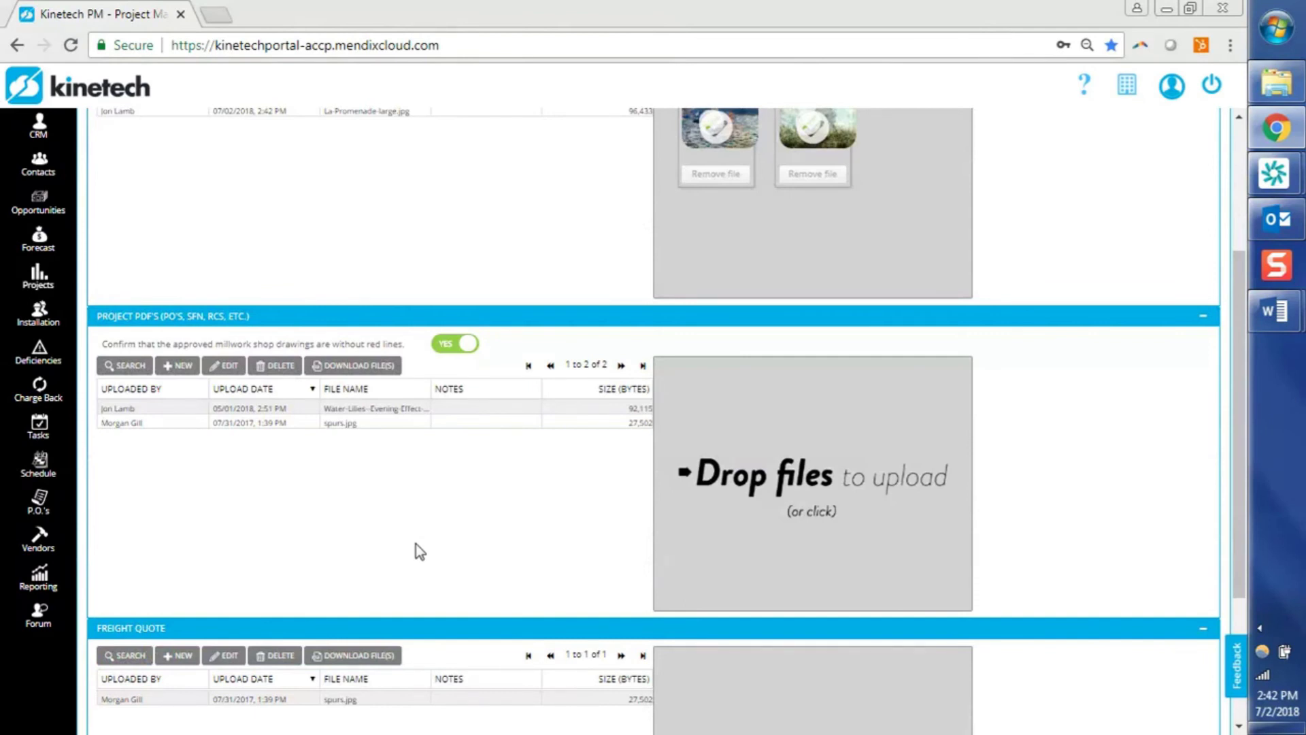
scroll(419, 551, up, 6)
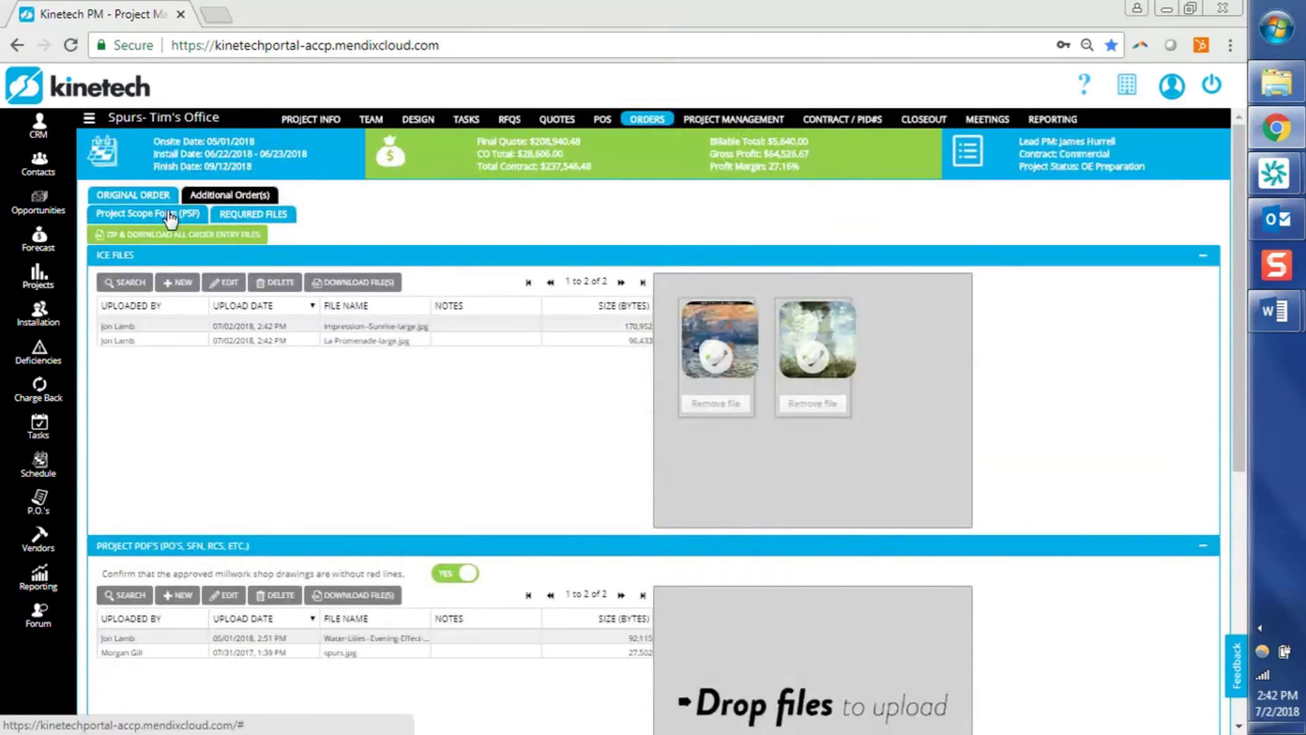
Submit the Spurs–Tim's Office order from its Project Scope Form and select the first email recipient
click(170, 215)
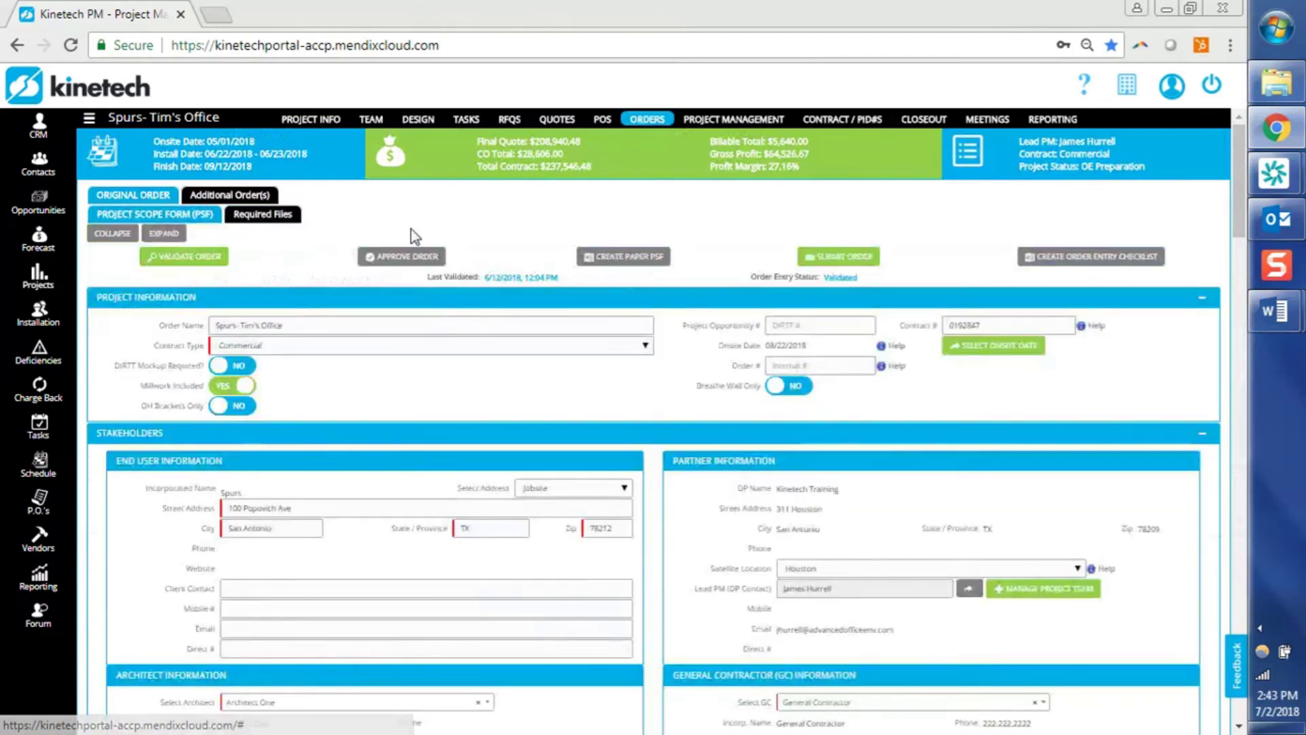
click(825, 266)
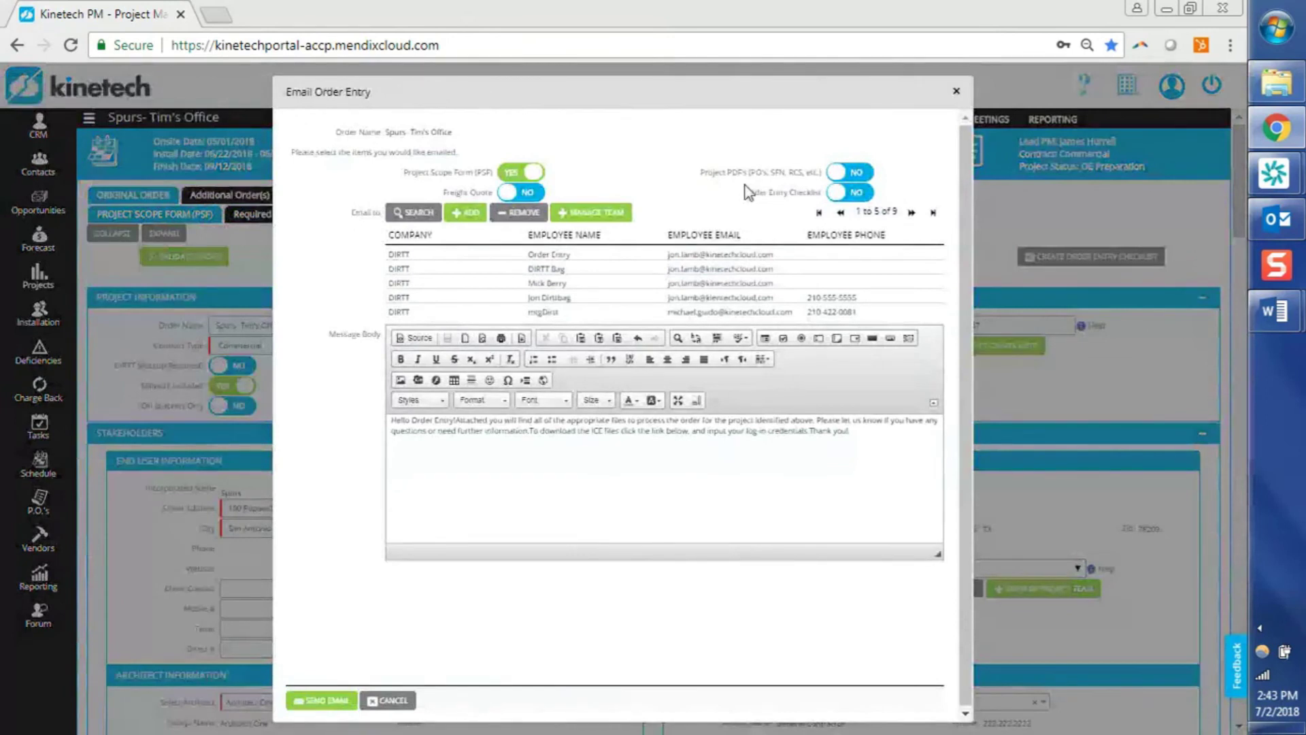
click(868, 430)
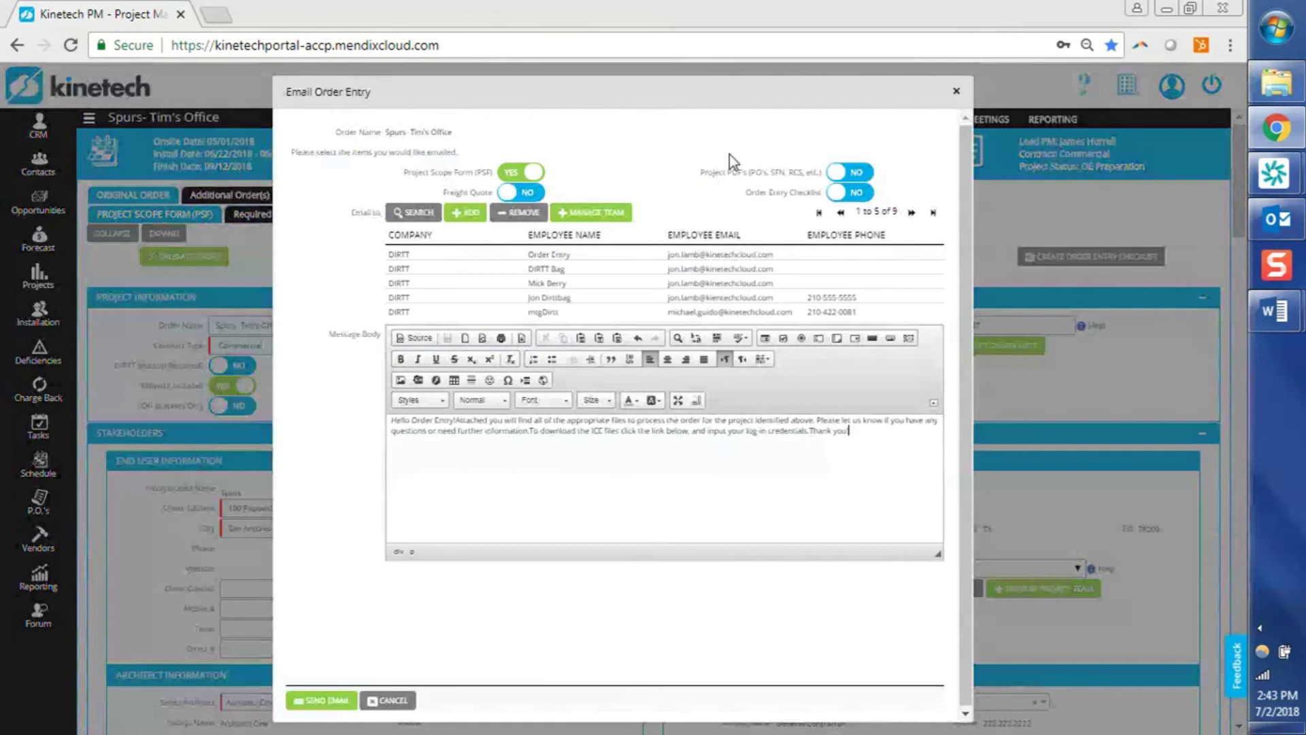
click(650, 254)
Add four project-team members to the order email's recipients
click(464, 214)
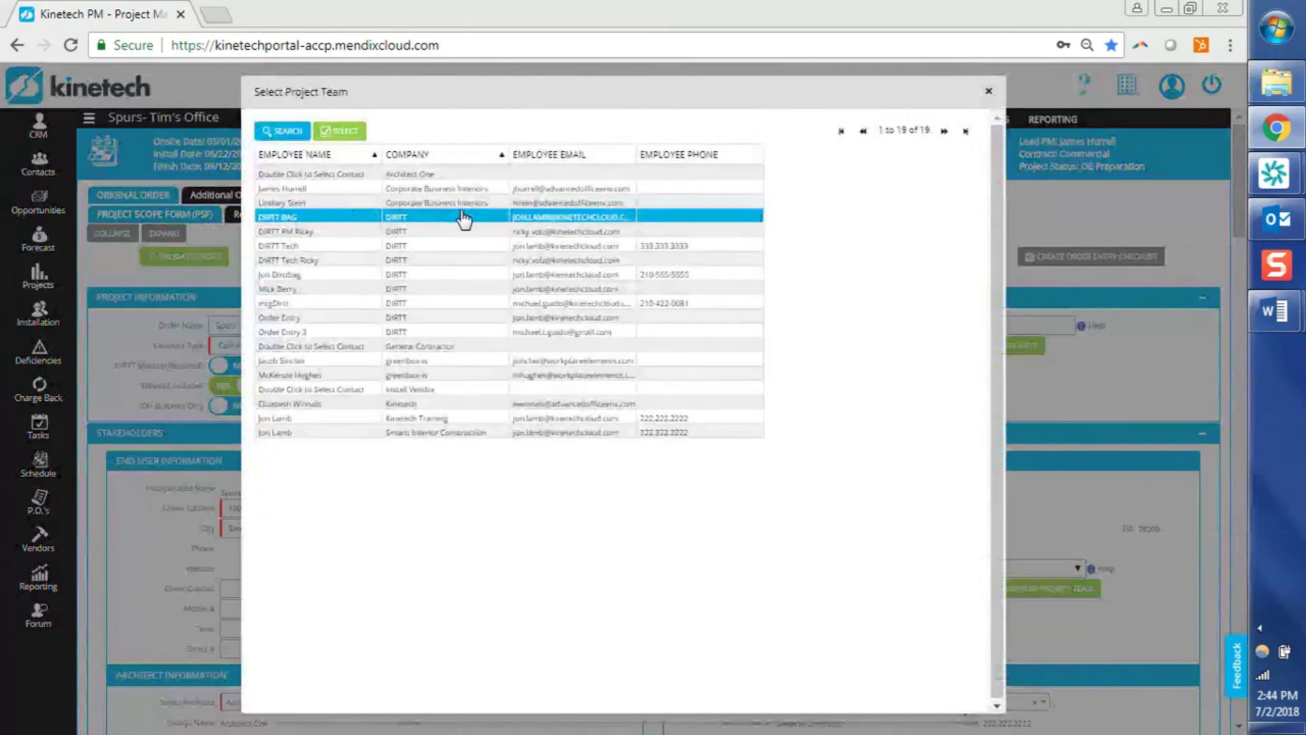
click(457, 204)
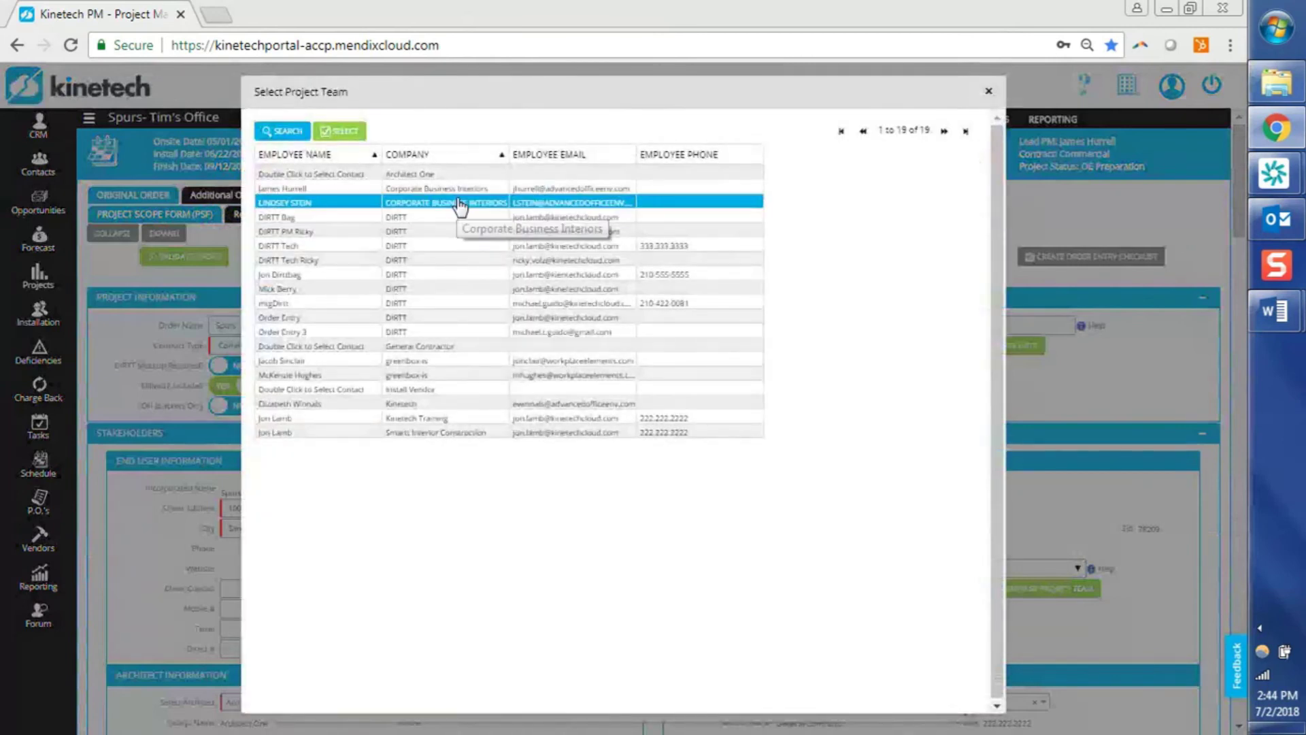
click(445, 378)
click(441, 363)
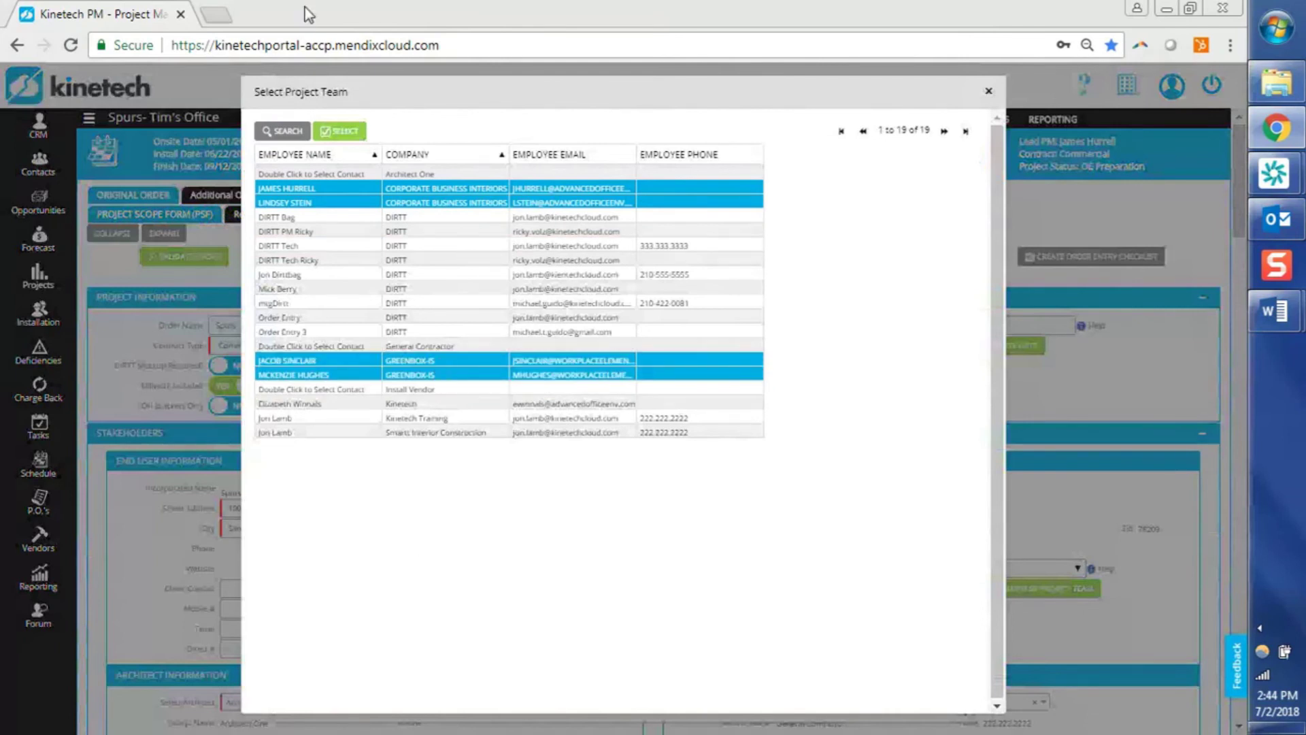
click(338, 131)
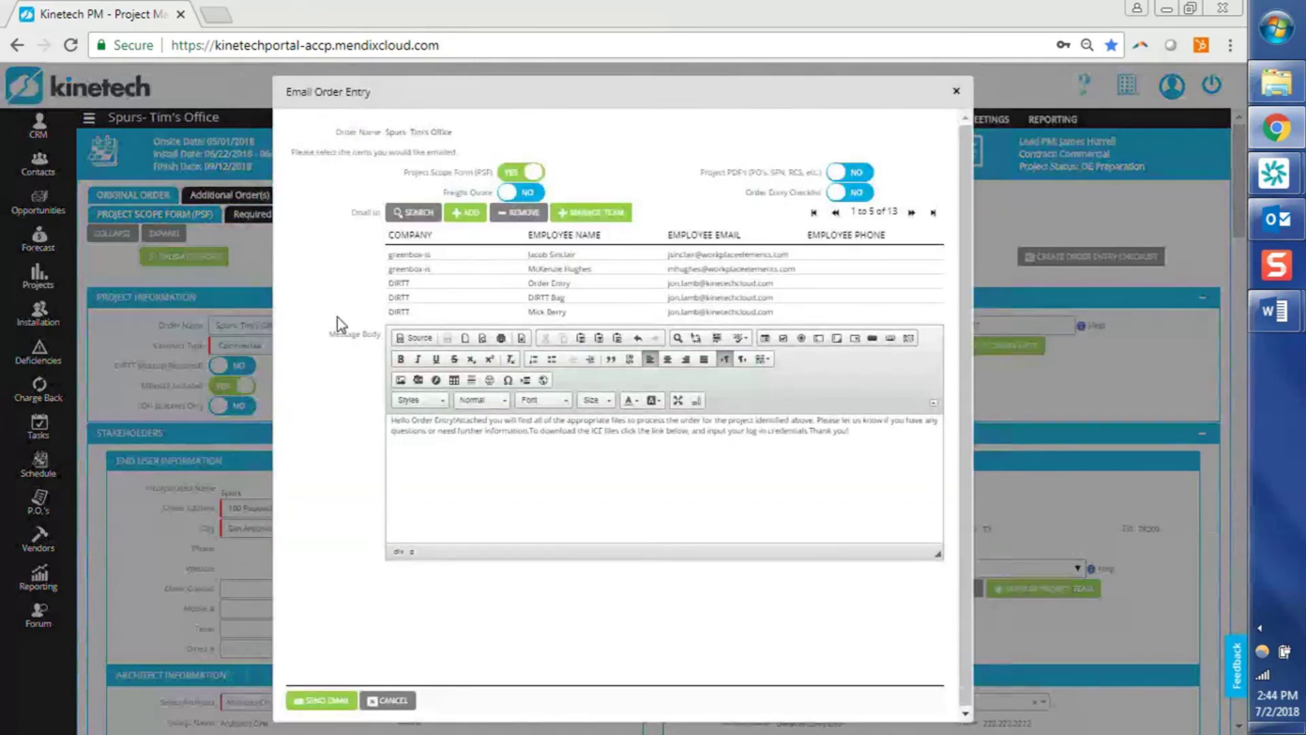
Review all recipient pages and send the order email to the 13 recipients
click(911, 213)
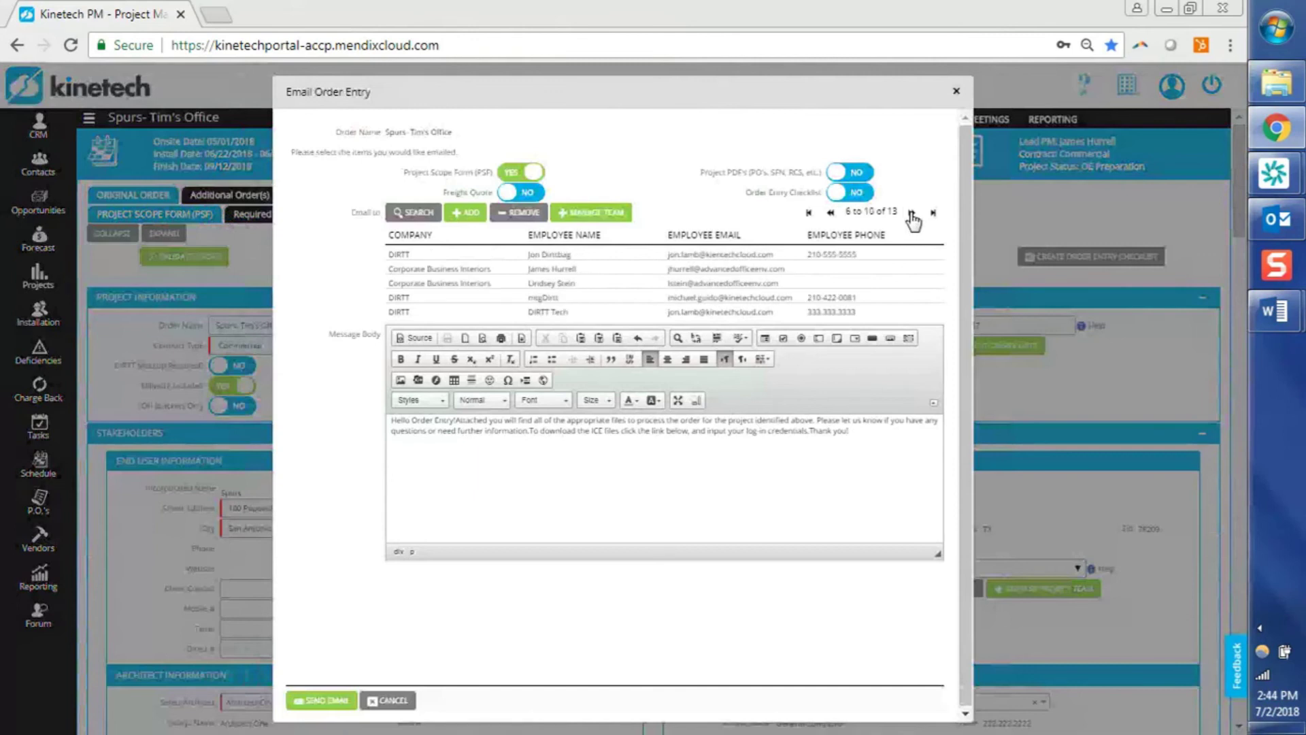
click(912, 213)
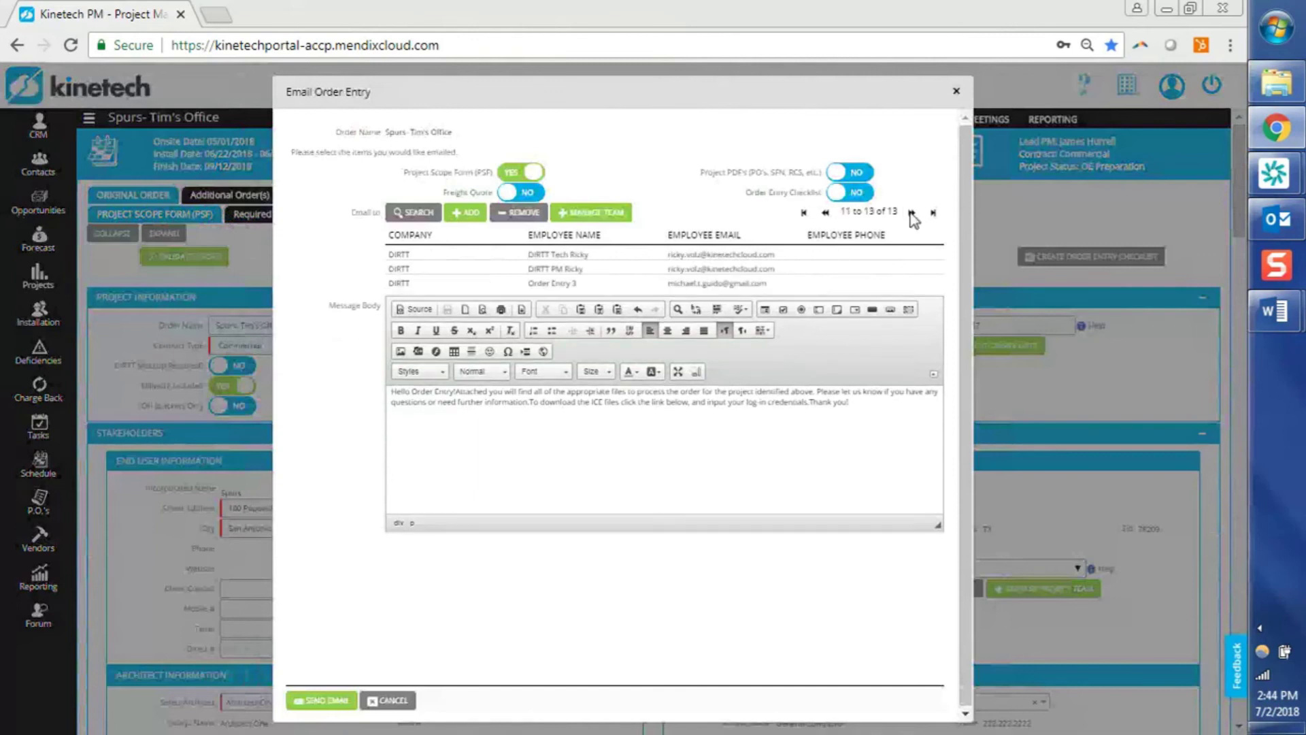
click(471, 484)
click(456, 393)
mouse_move(621, 95)
mouse_down()
mouse_move(601, 166)
mouse_move(601, 239)
mouse_move(620, 100)
mouse_up()
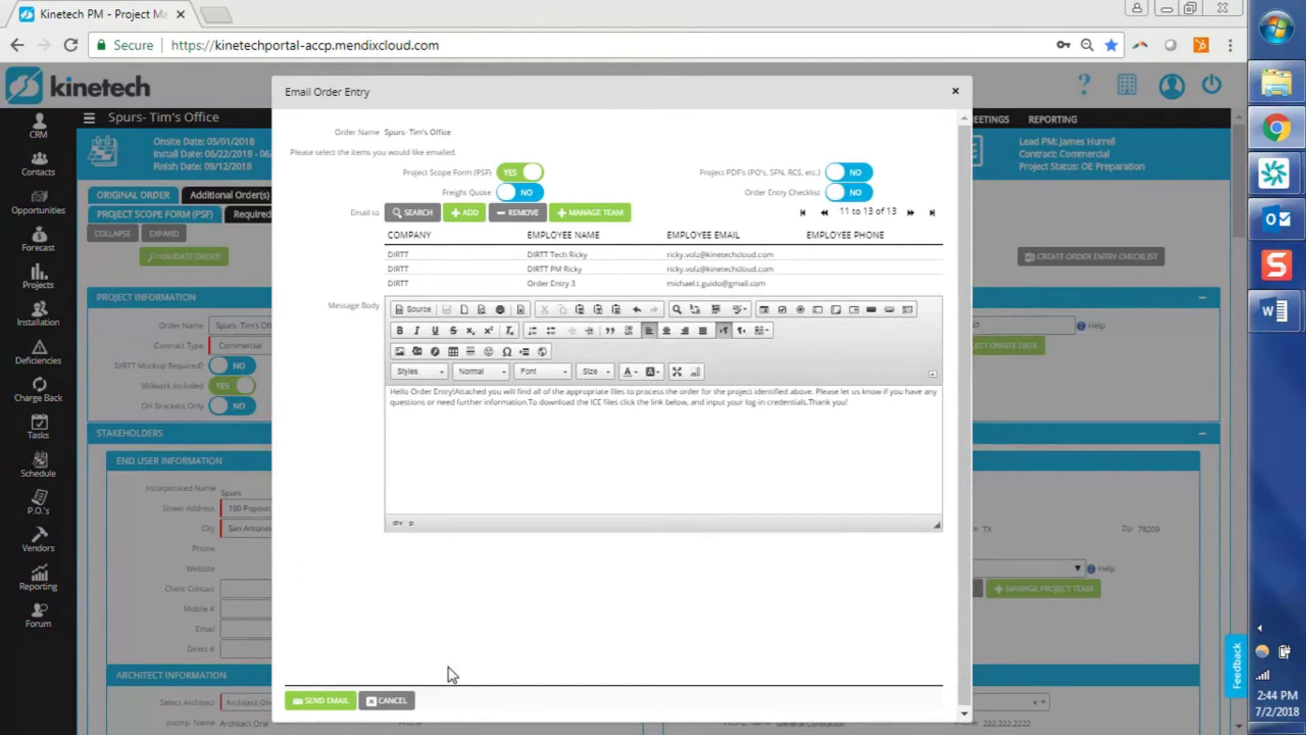
click(402, 710)
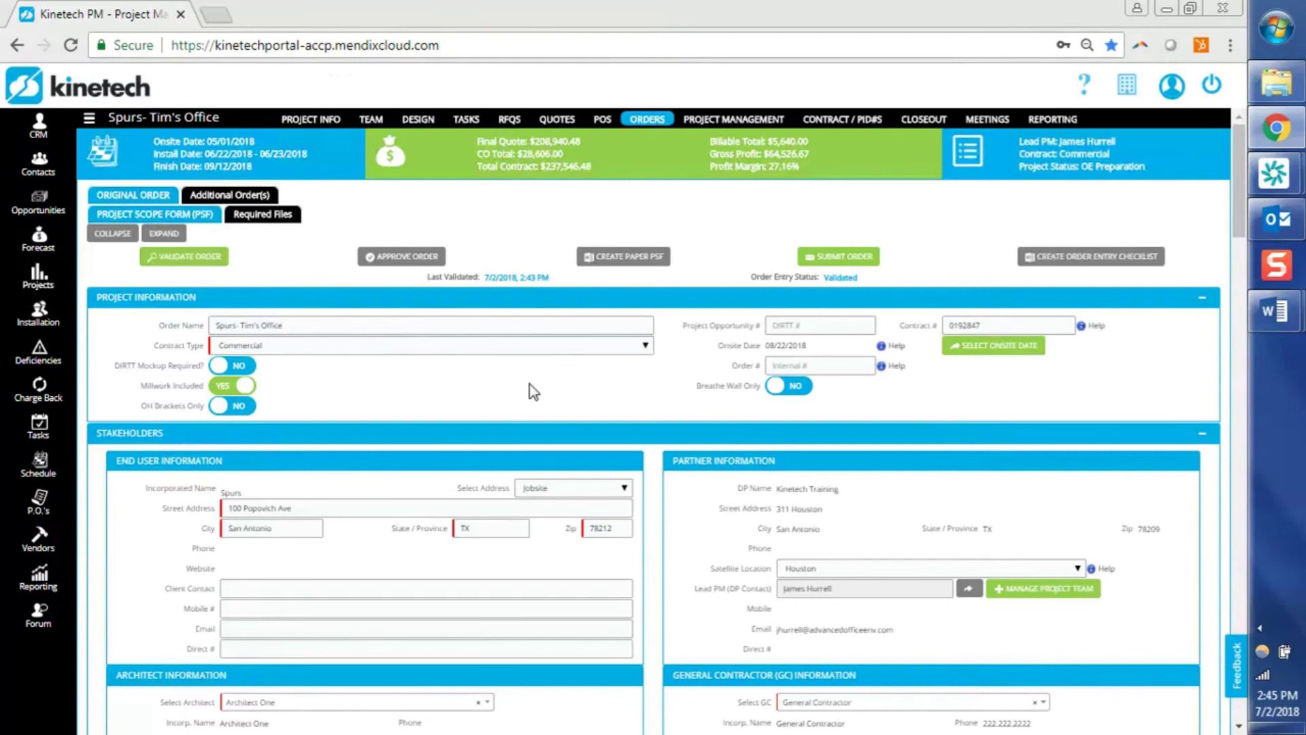
Create an additional order for Spurs–Tim's Office and expand all of its sections
click(267, 198)
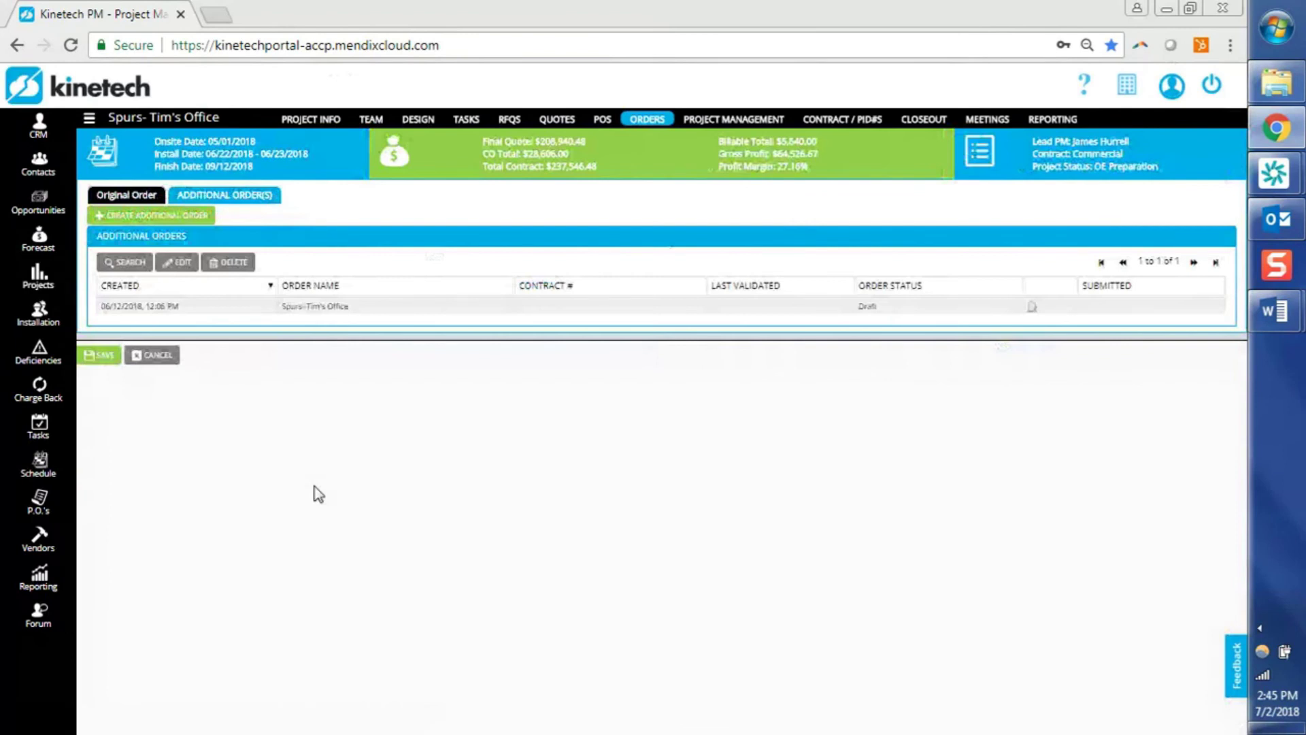
click(182, 217)
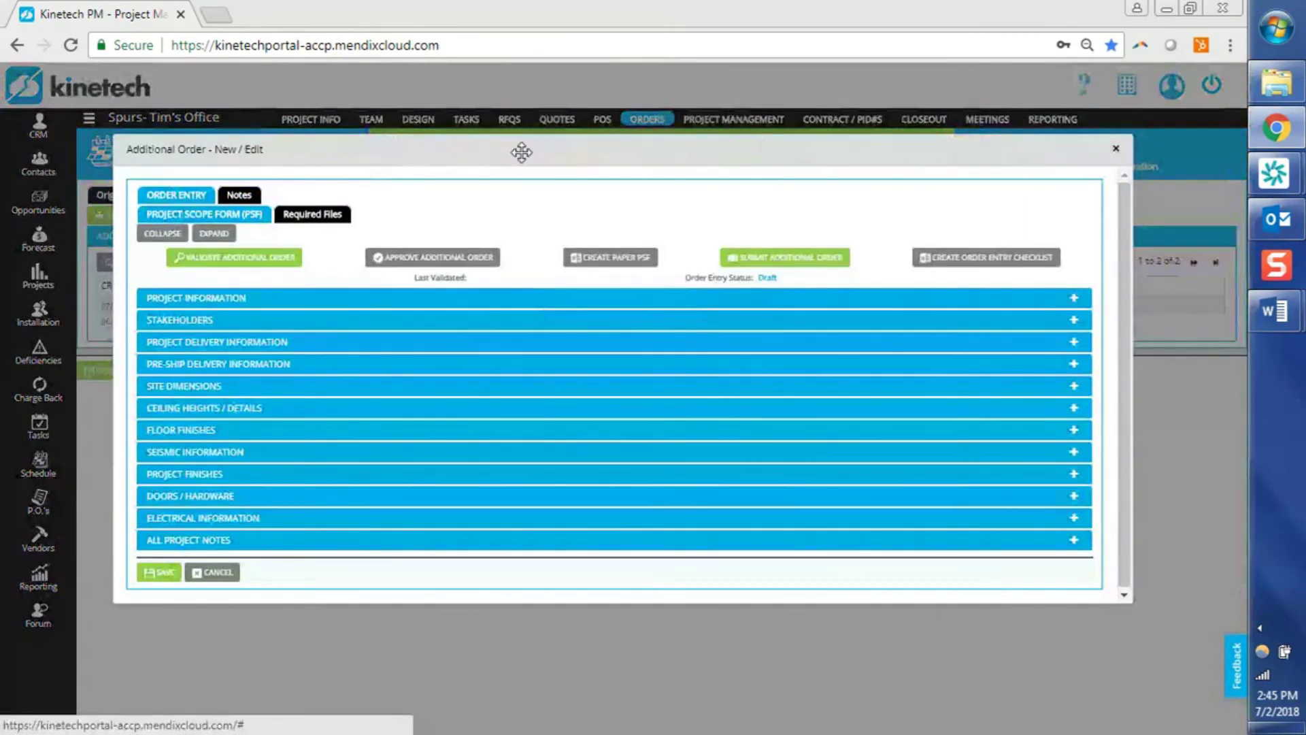
double_click(521, 153)
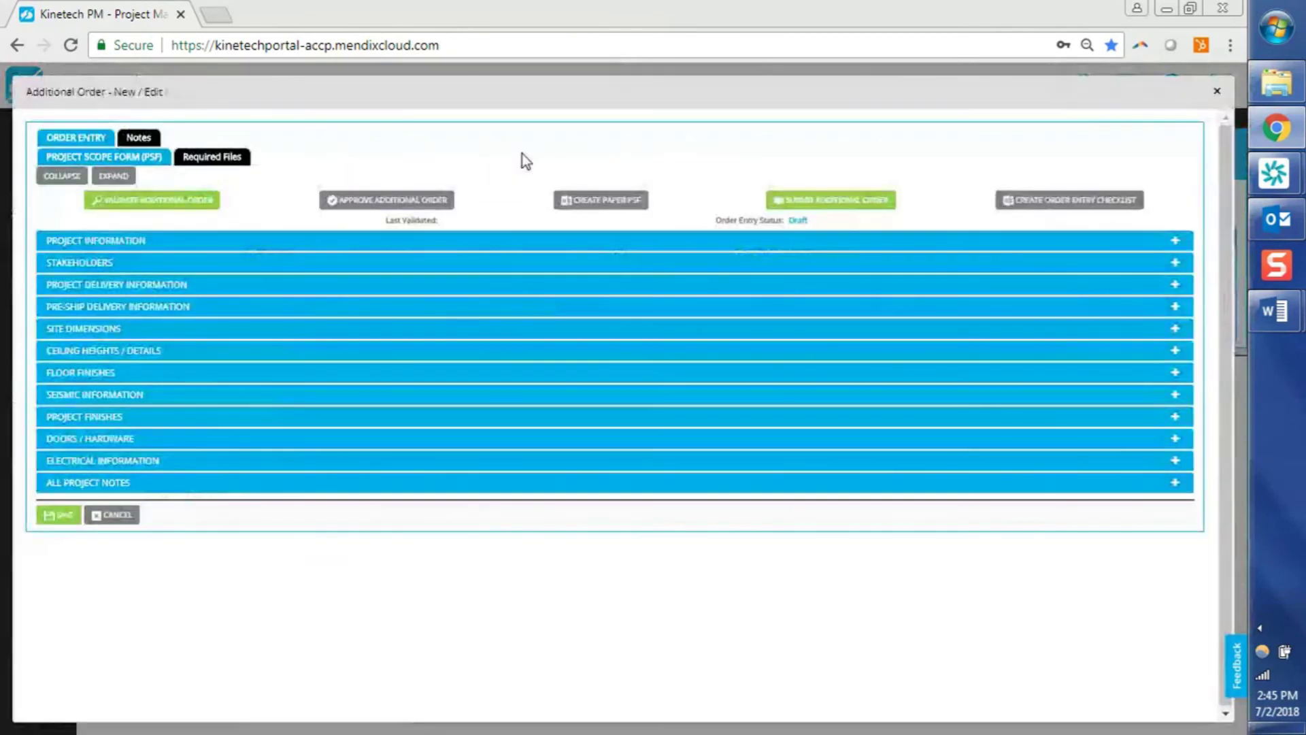
click(128, 179)
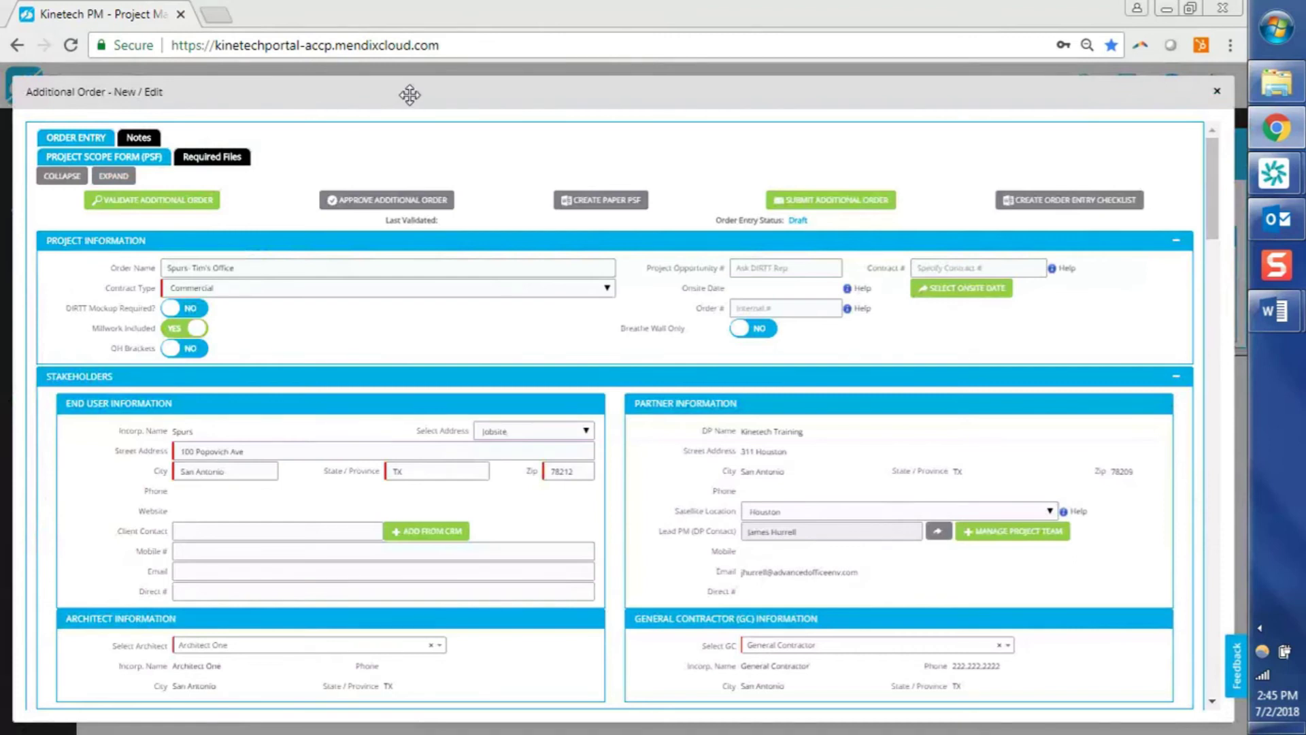
drag(410, 94, 411, 162)
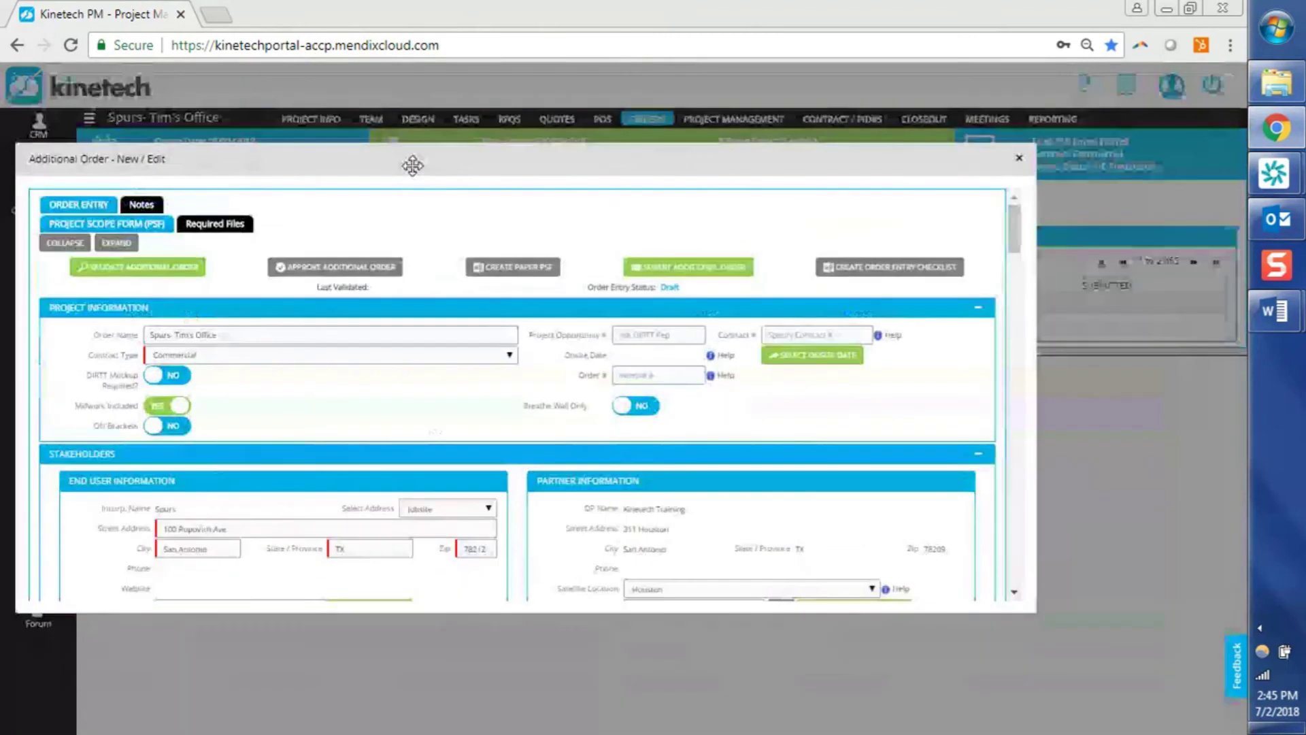
Close the new draft additional order and show the project management schedule
click(1019, 160)
click(364, 322)
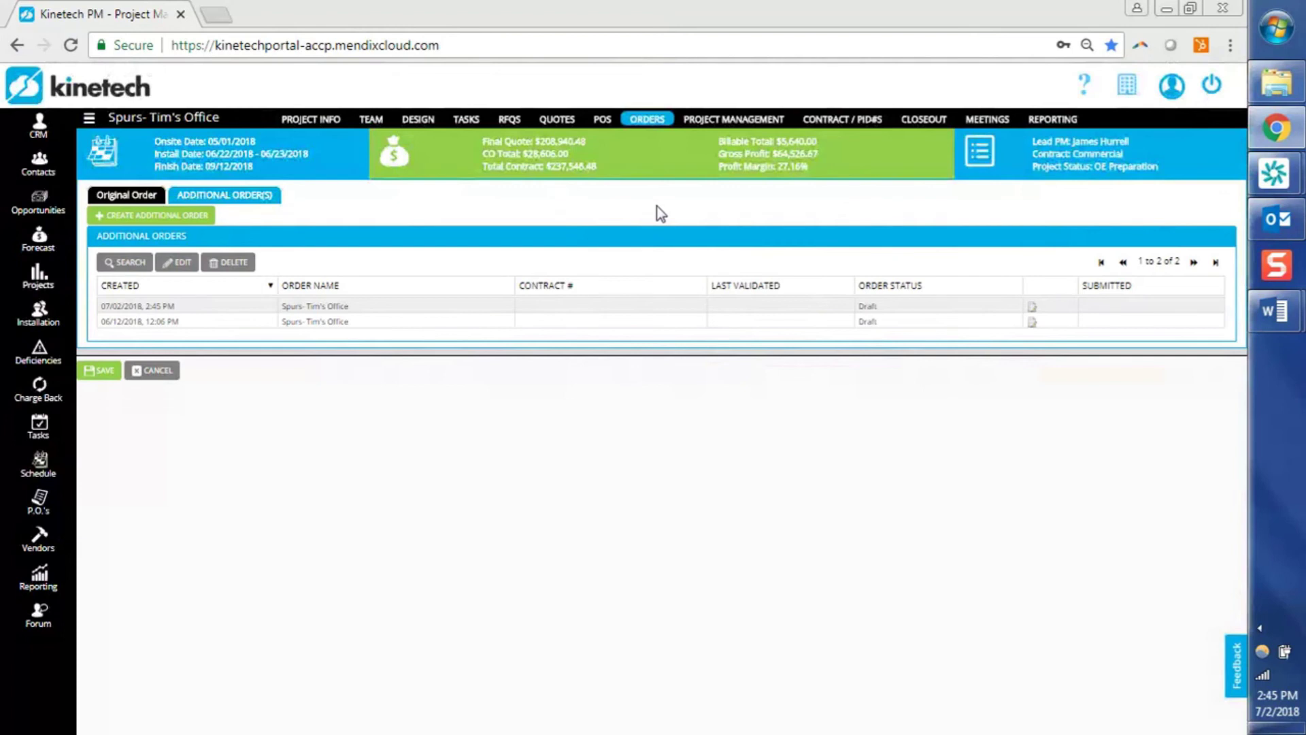
click(740, 121)
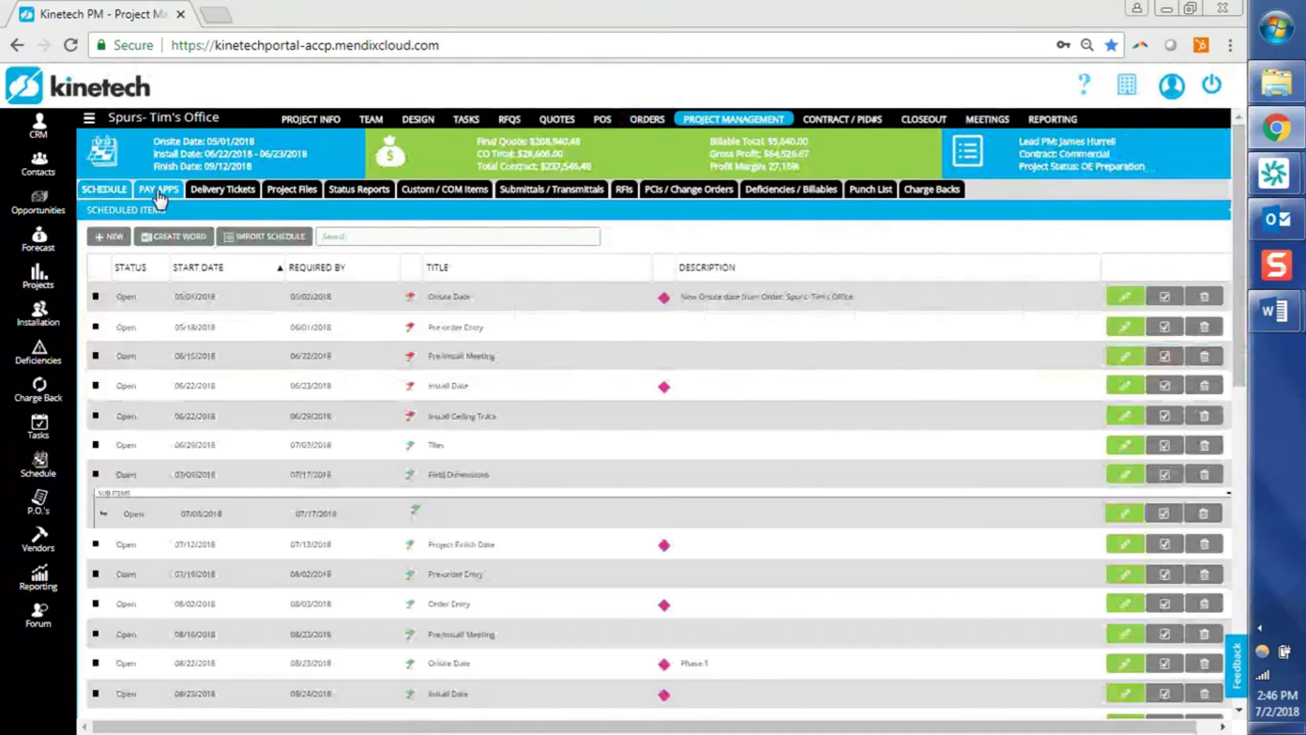
Open deficiency 5 from the Deficiencies / Billables list
click(767, 190)
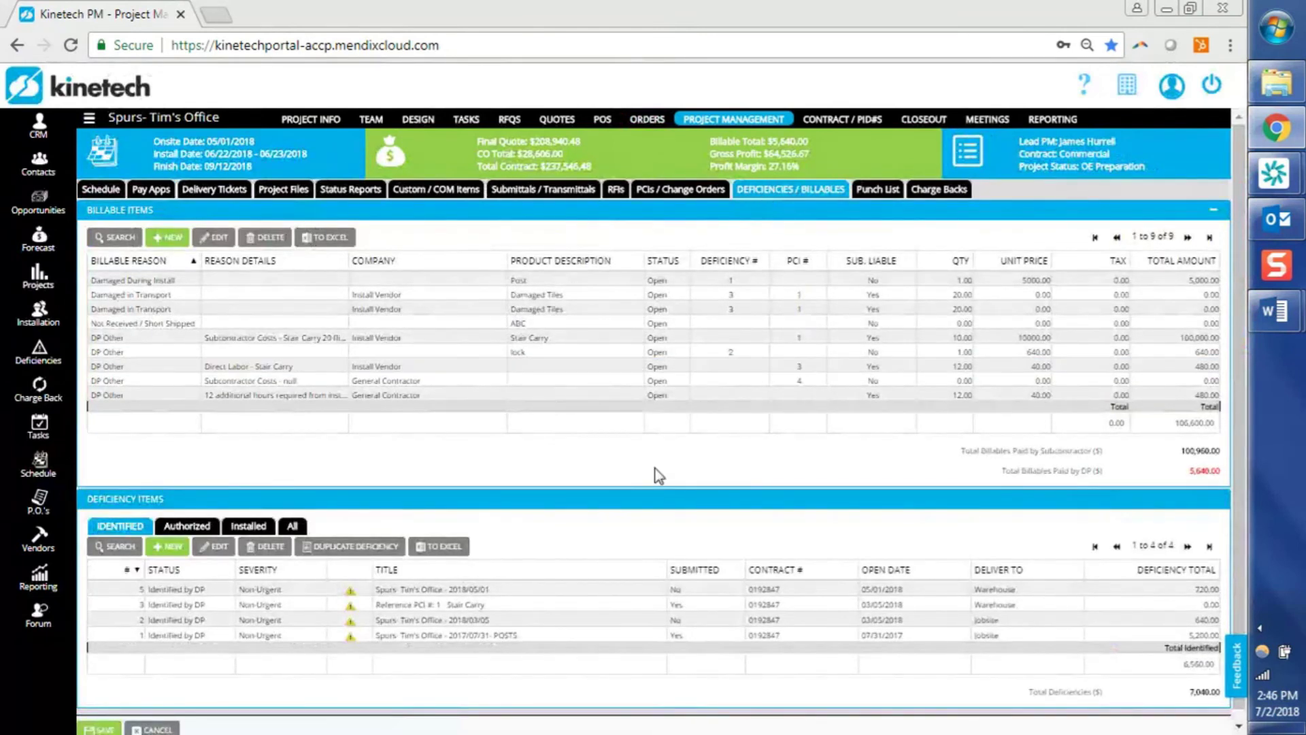
click(555, 590)
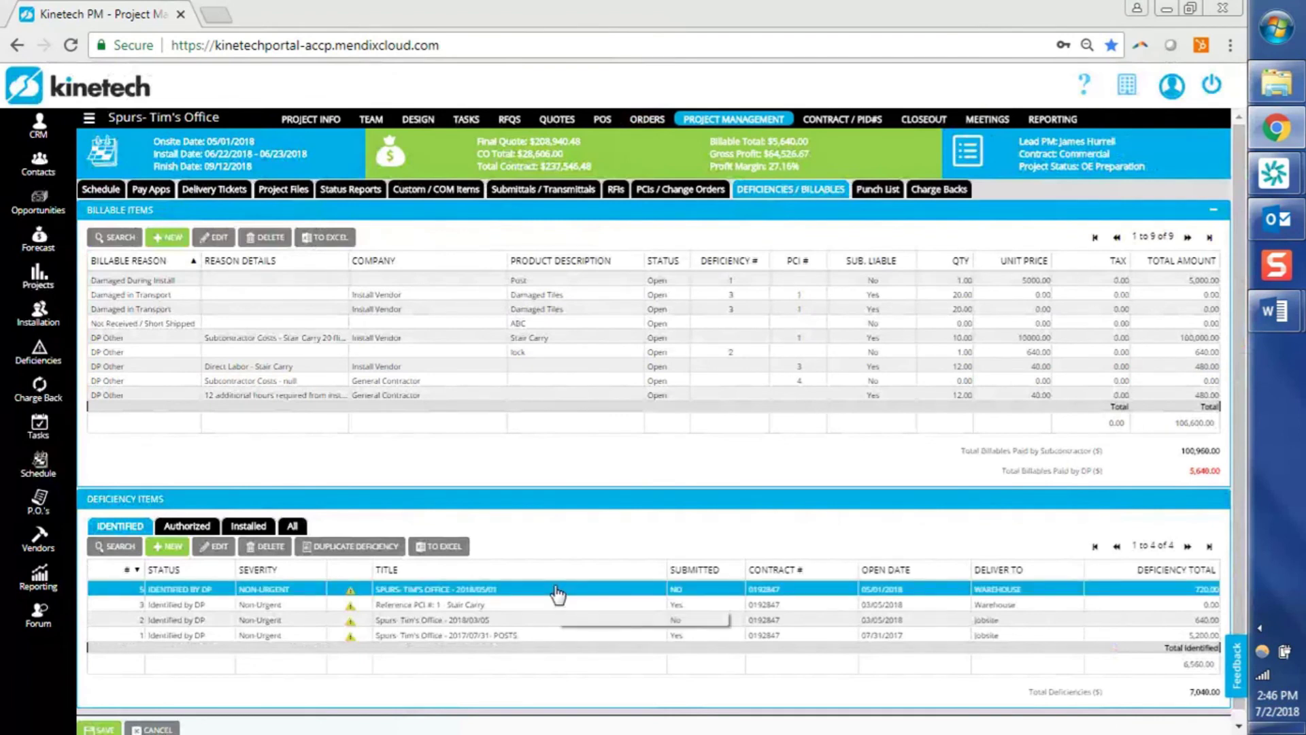
double_click(558, 594)
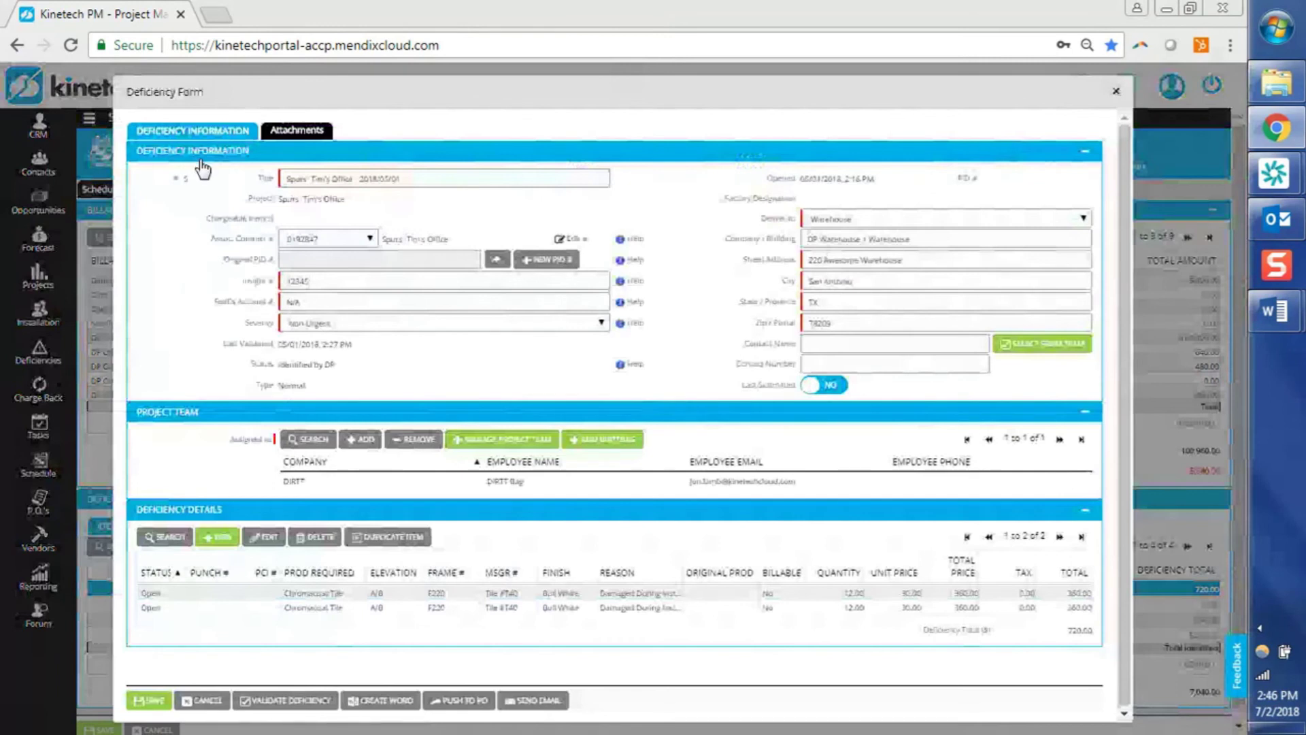
click(481, 180)
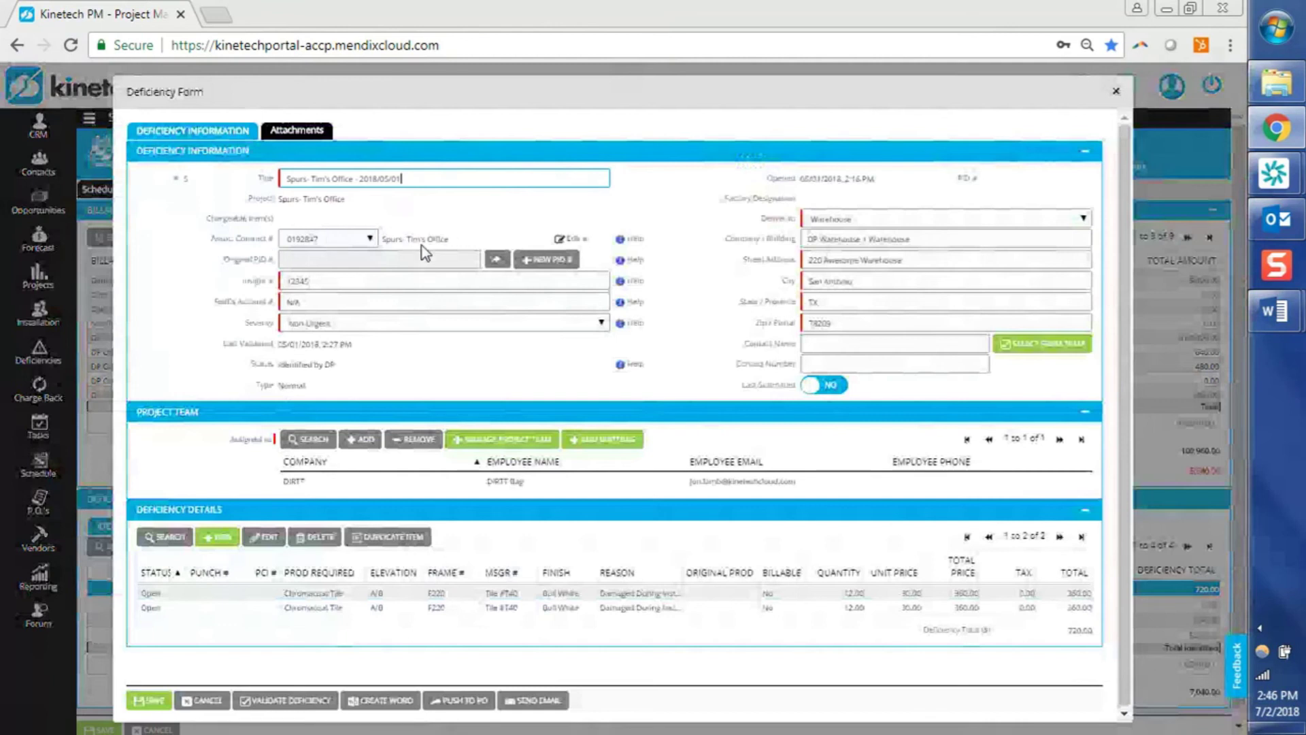
Change deficiency 5's associated contract number to 0192848 and save it
click(575, 242)
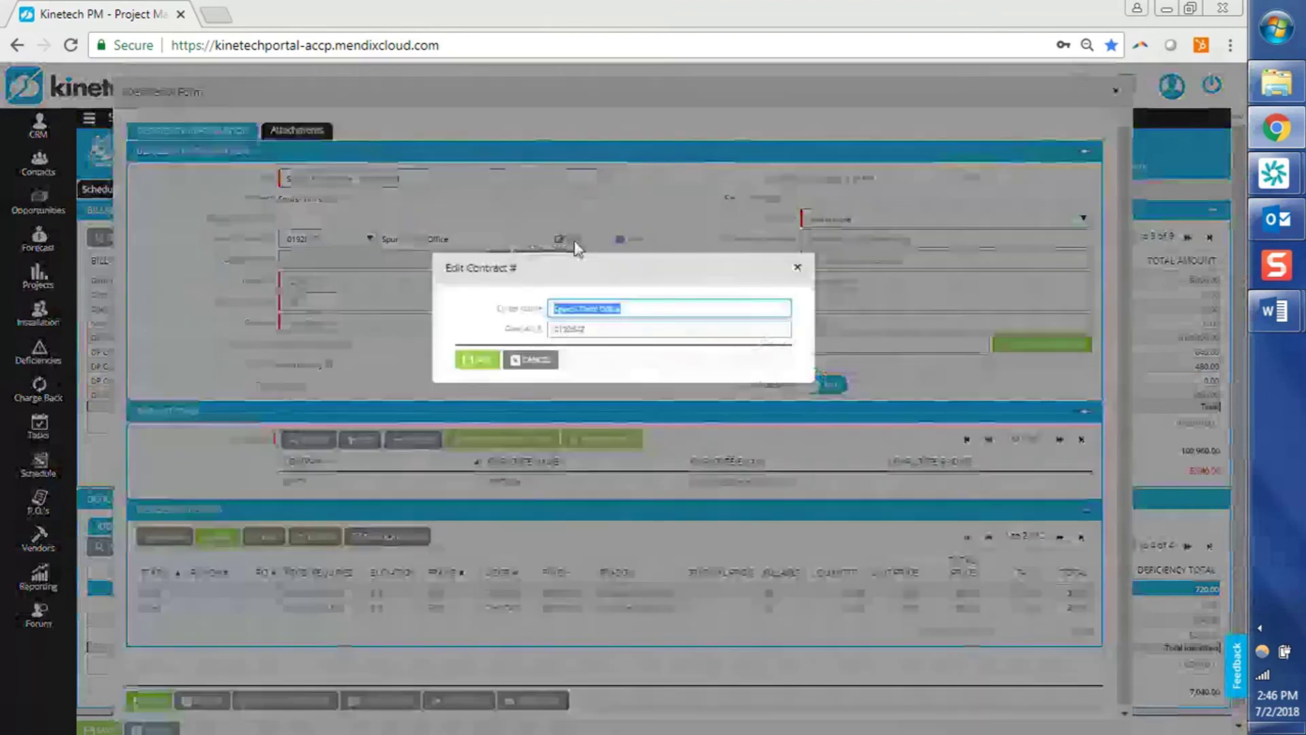
click(610, 331)
text(8)
click(477, 361)
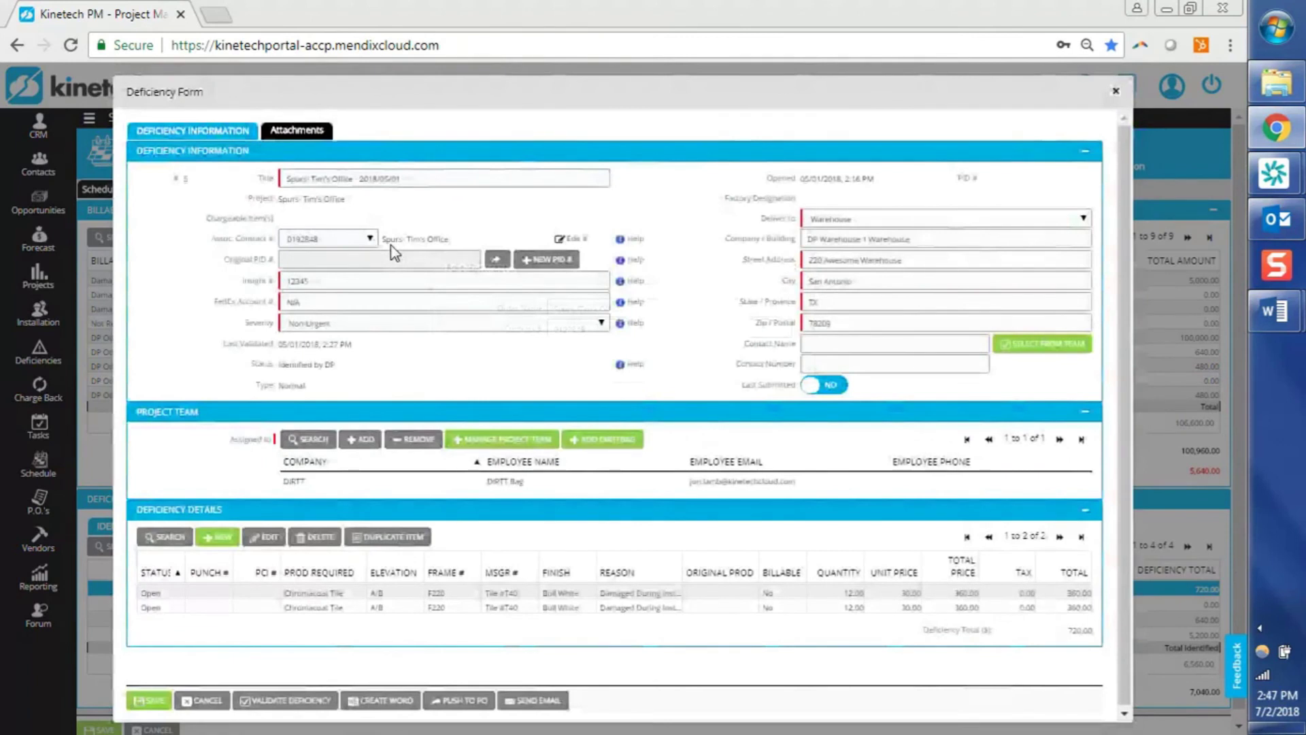
Apply PID 122276, keep contract 0192848, and dismiss the severity information message
click(497, 261)
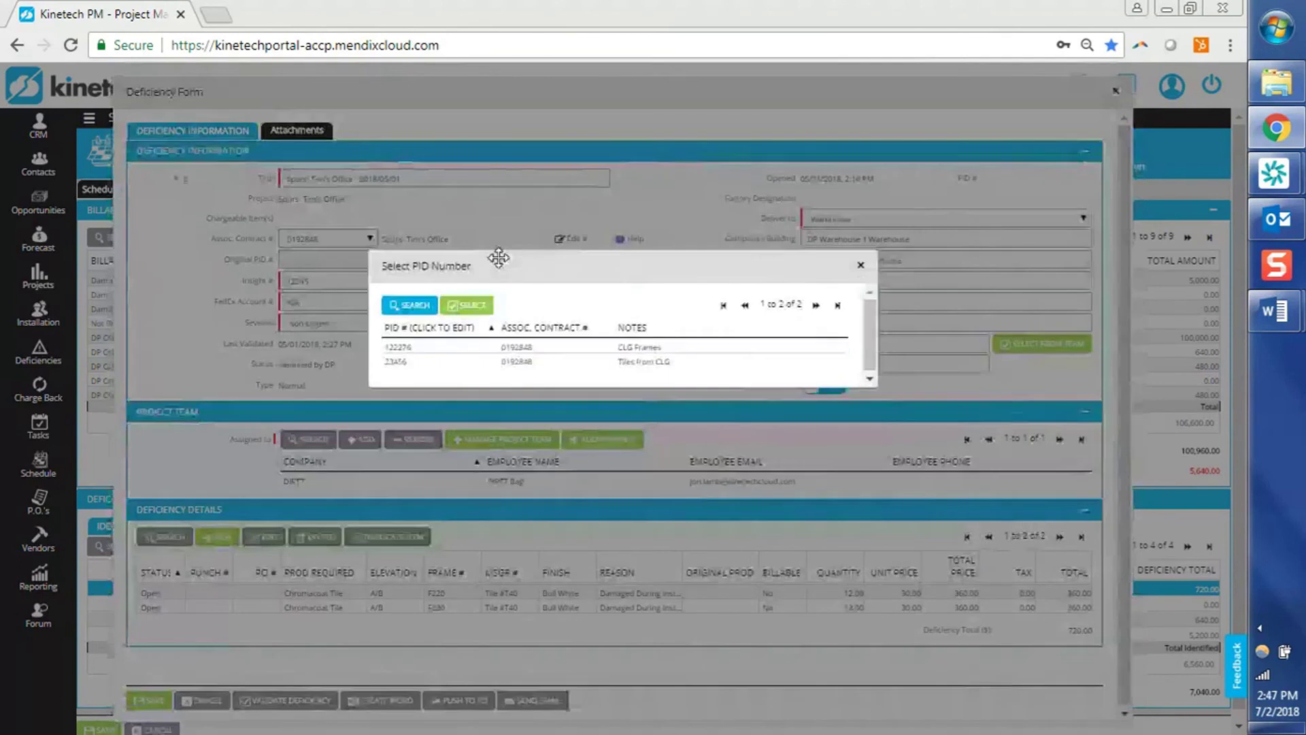
click(515, 367)
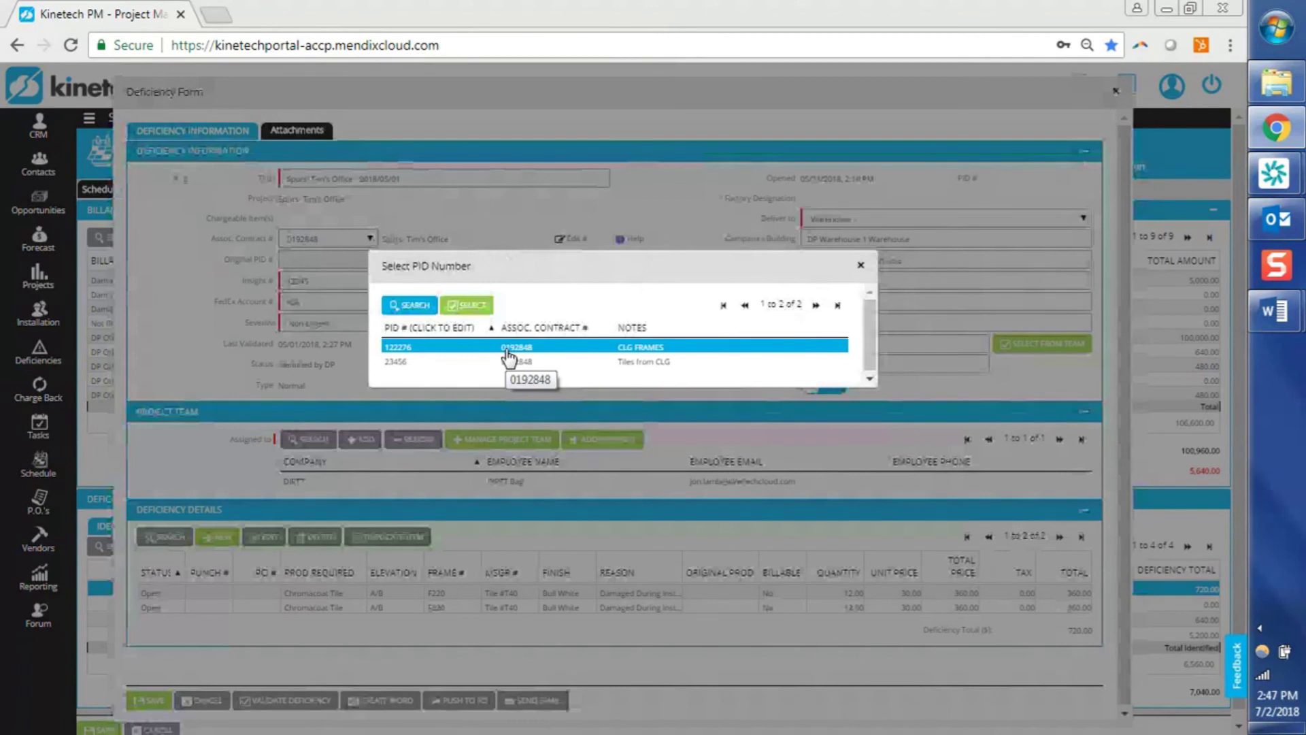
double_click(507, 348)
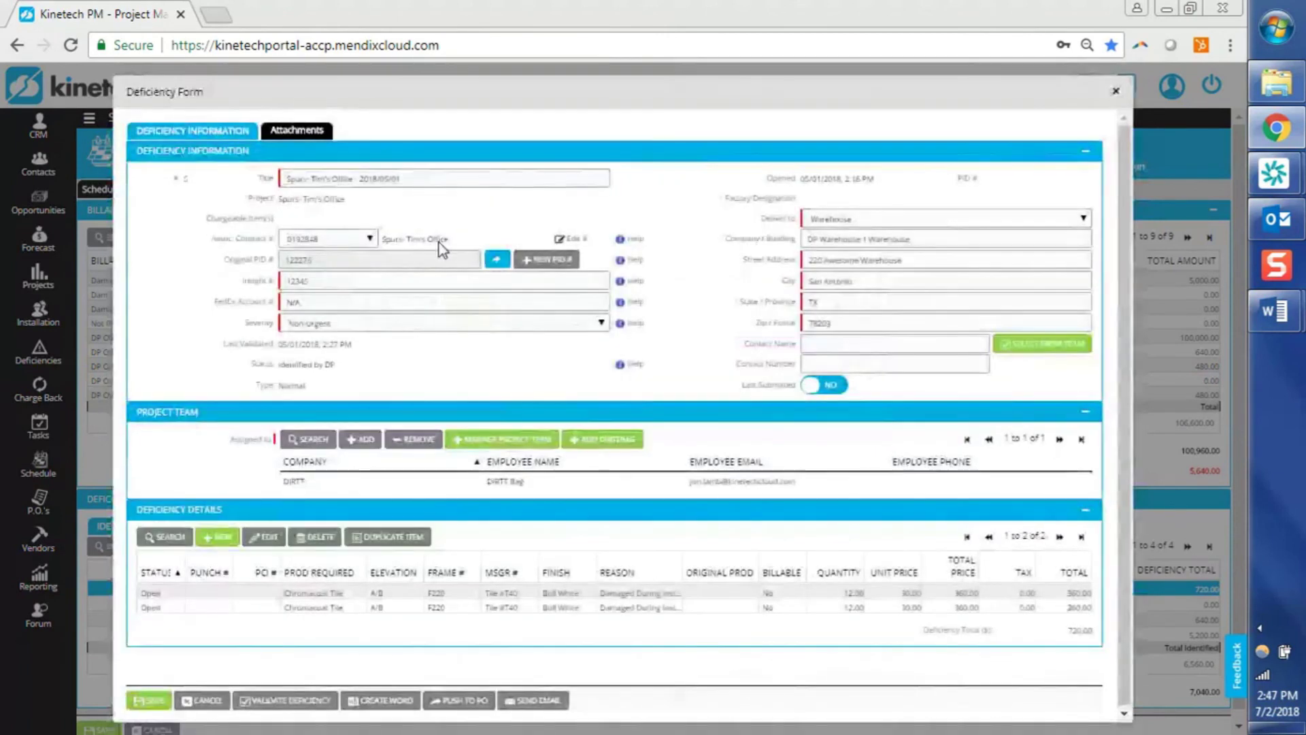
click(349, 242)
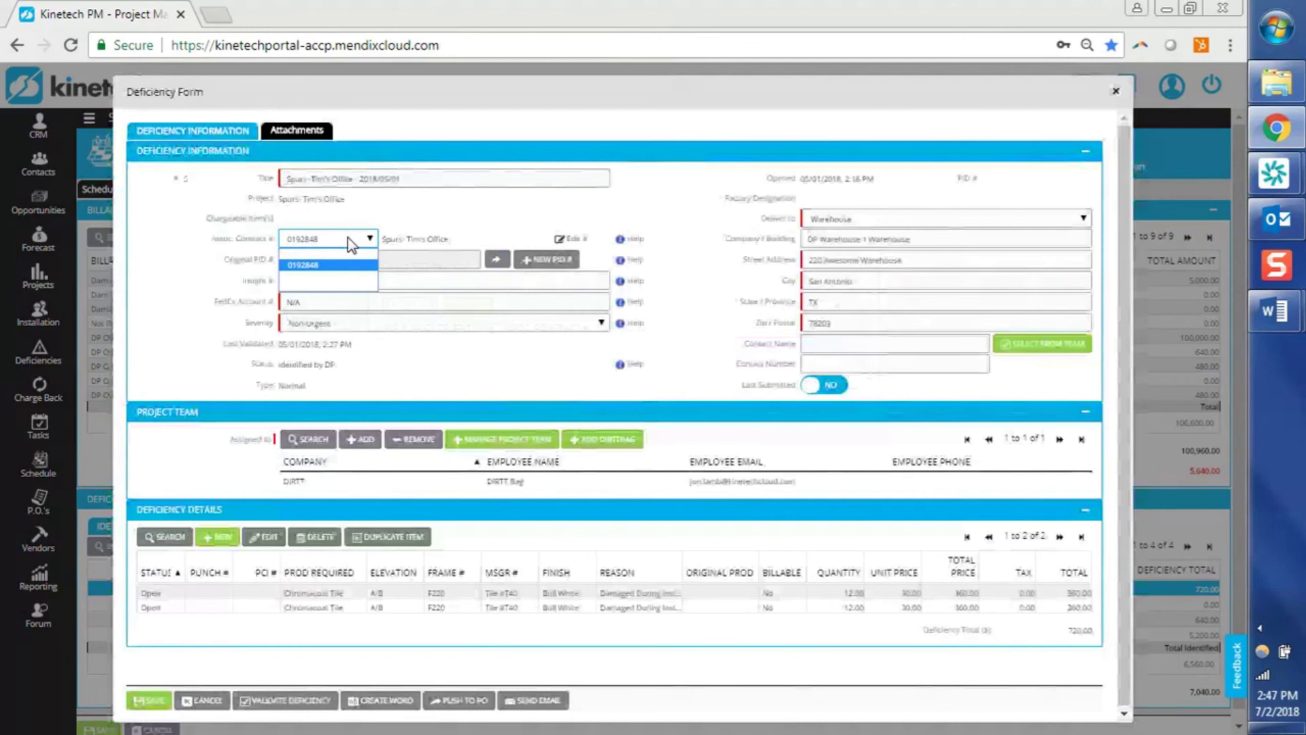
click(349, 243)
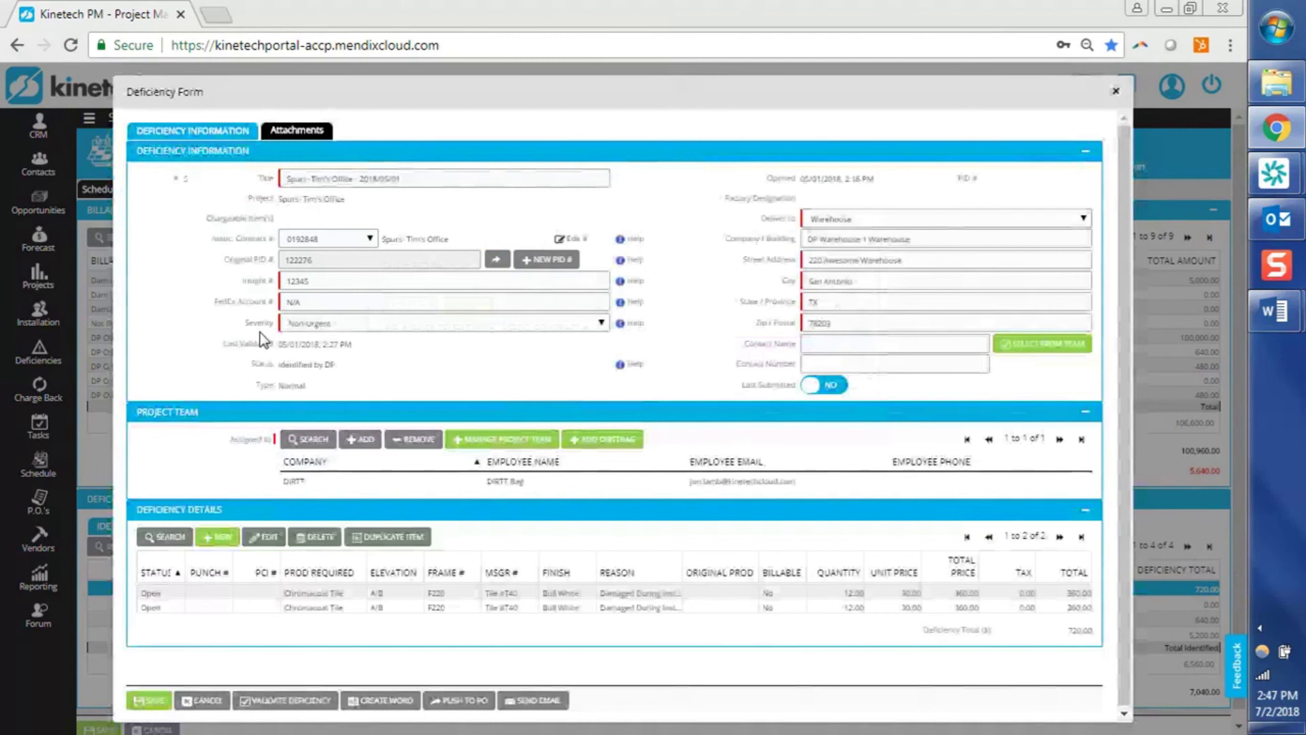
click(331, 300)
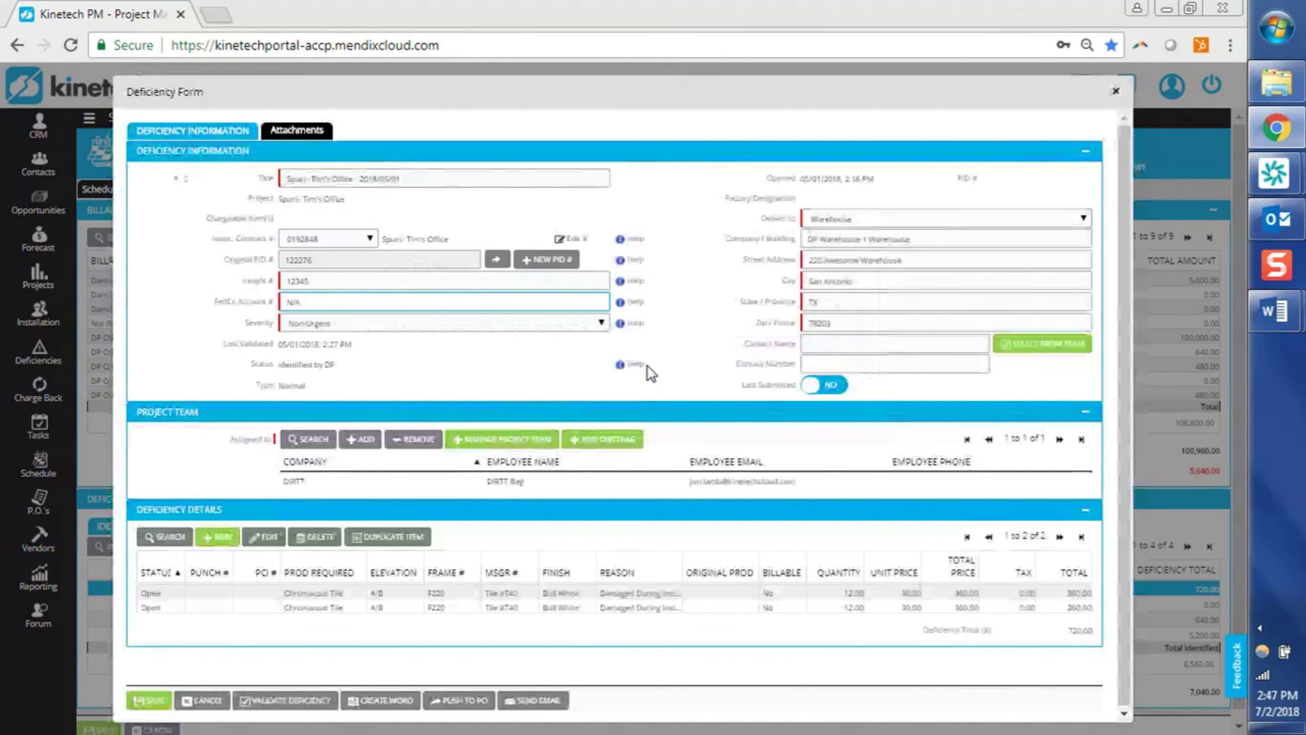
click(633, 324)
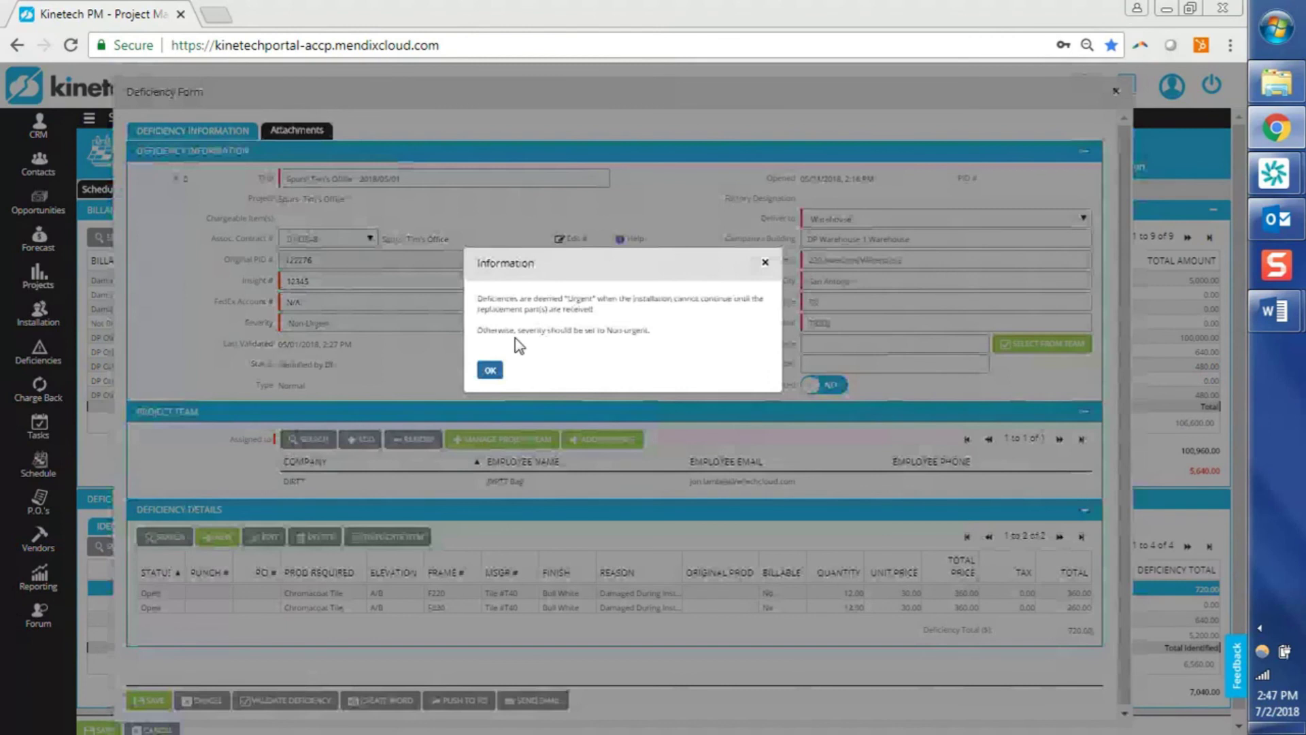
click(490, 371)
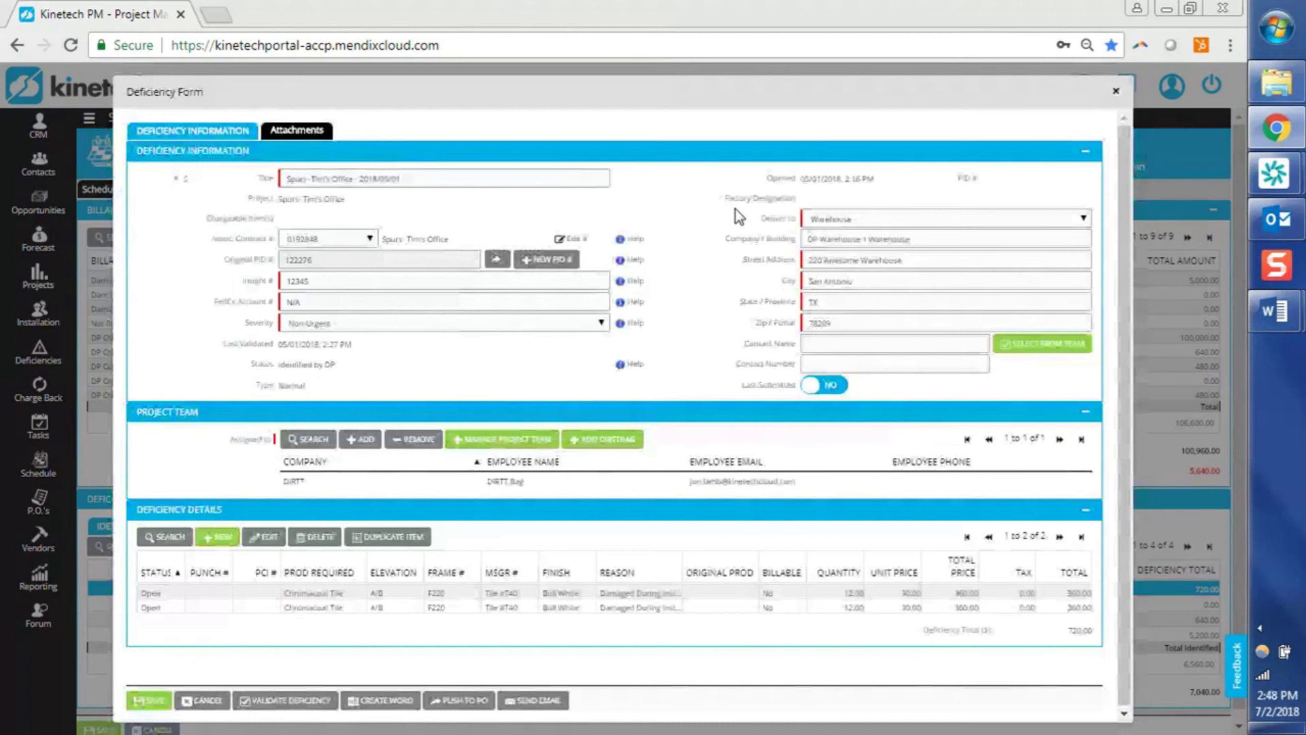
Switch delivery to Jobsite, then back to Warehouse with DP Warehouse 1 in San Antonio
click(900, 220)
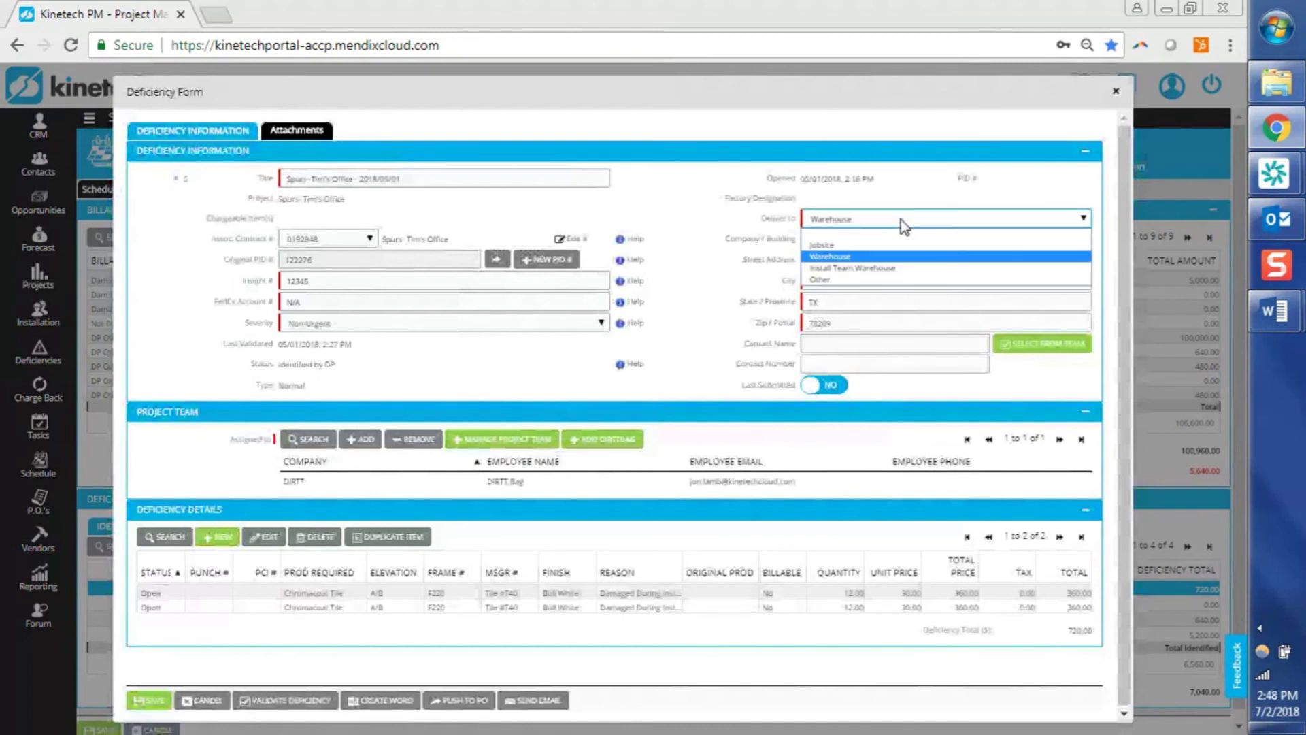
click(900, 246)
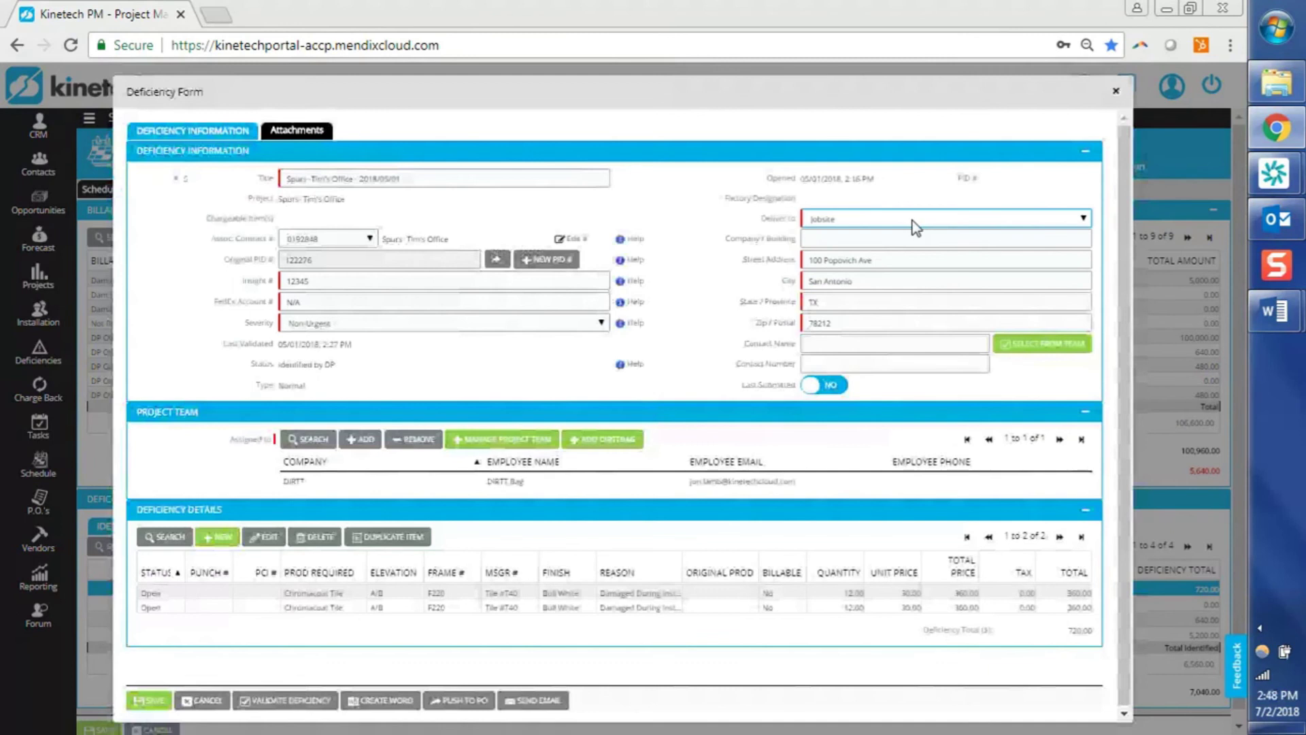
click(914, 225)
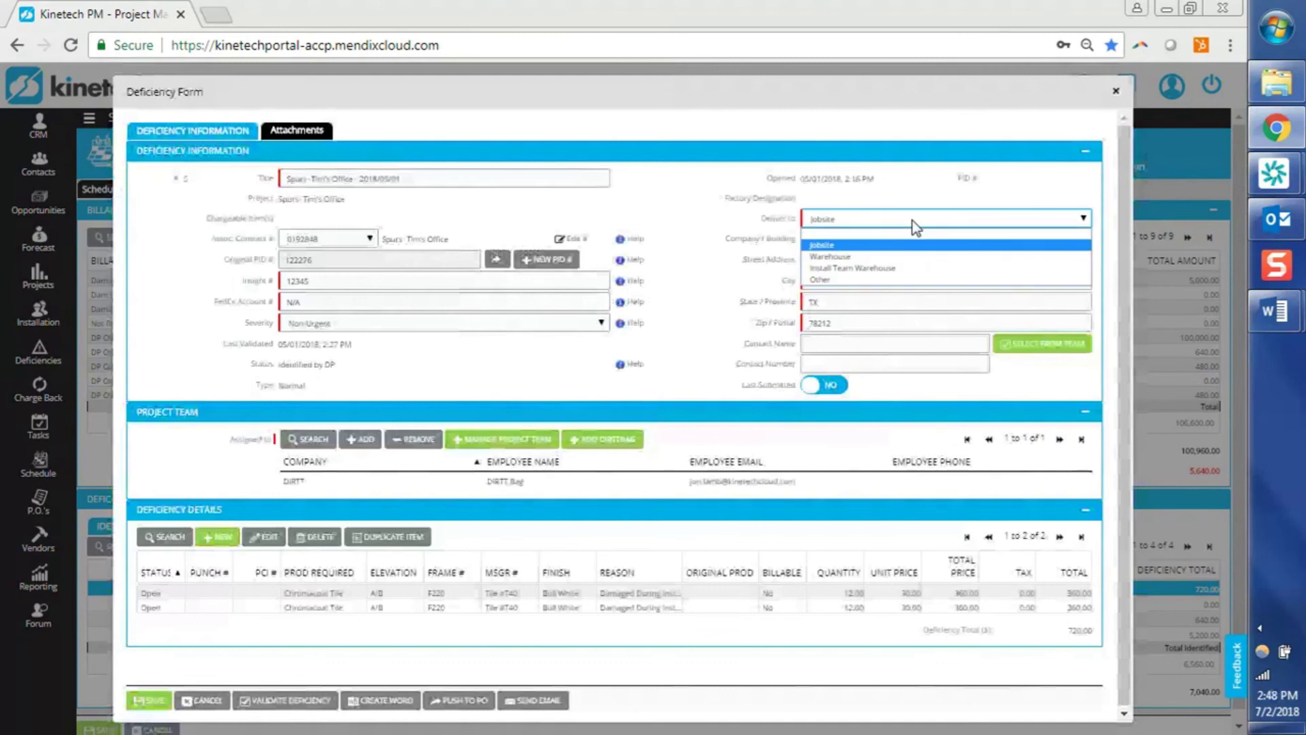
click(910, 256)
double_click(686, 261)
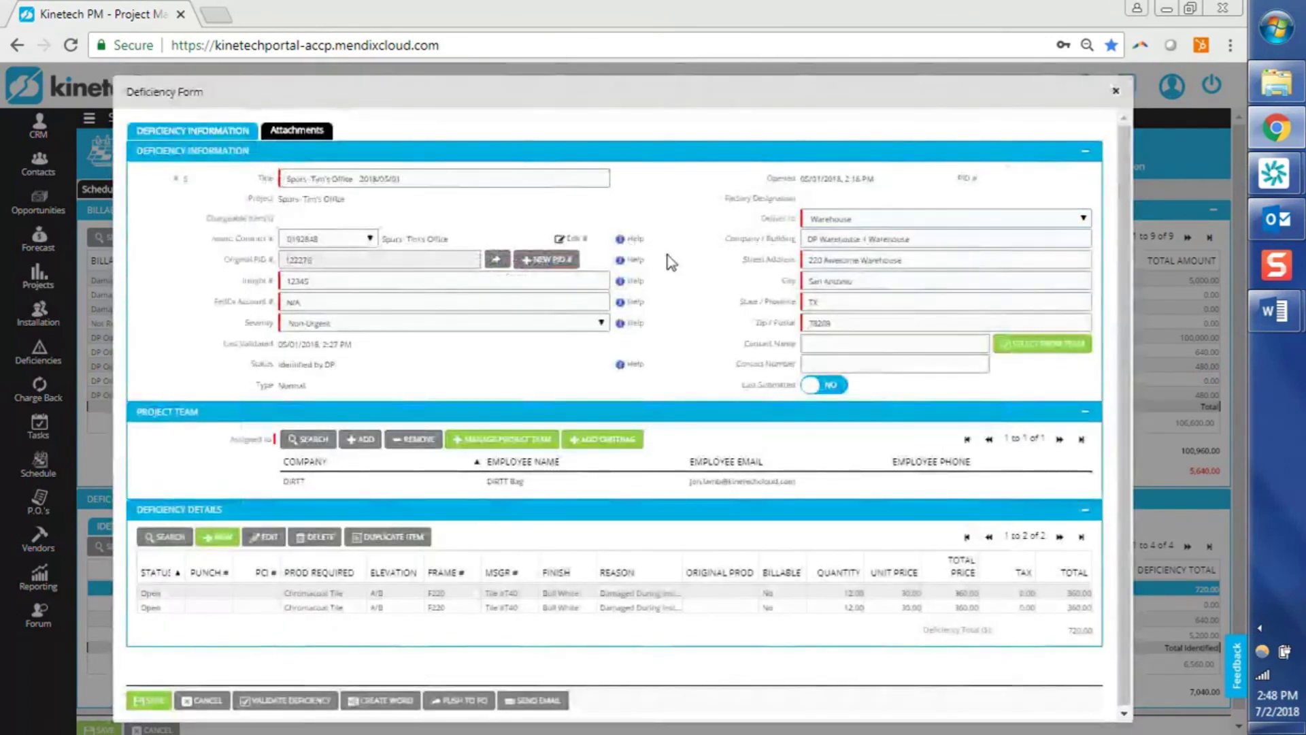
Add a second DIRTT PM contact to the deficiency's project team
click(807, 348)
click(807, 365)
click(755, 401)
click(609, 441)
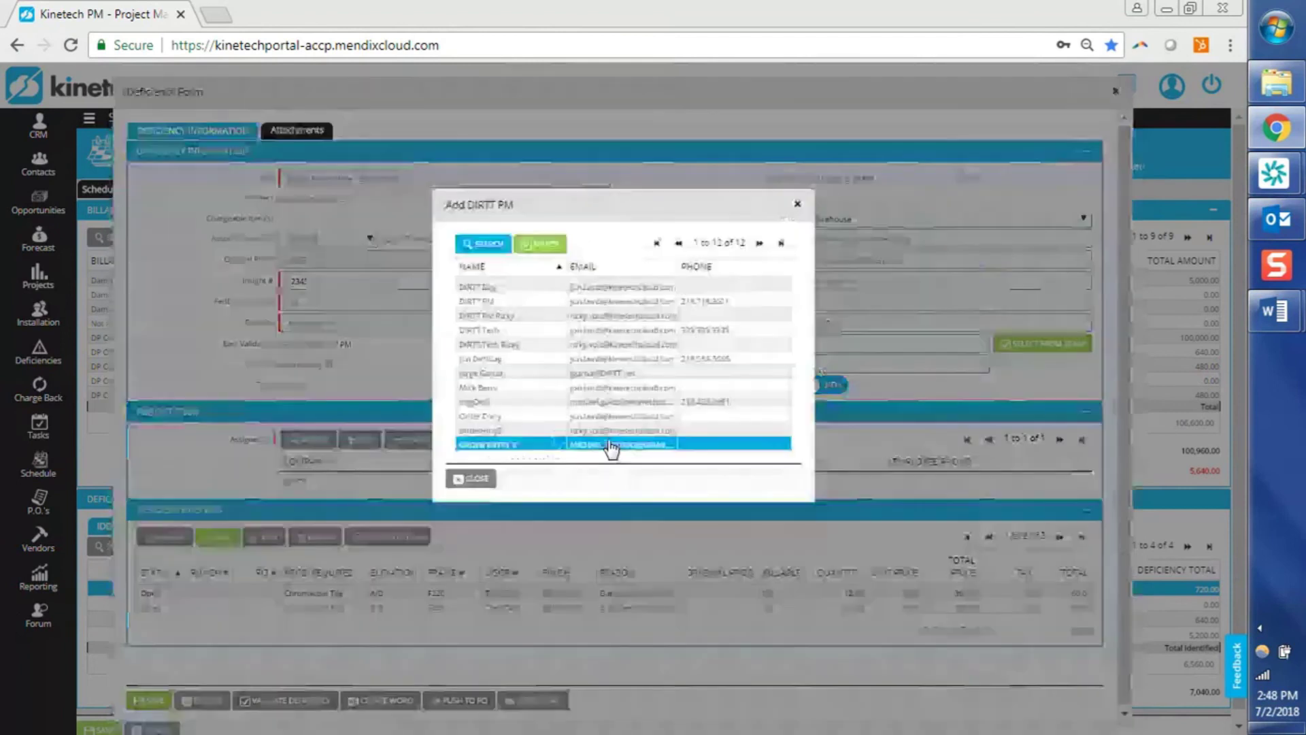
double_click(552, 361)
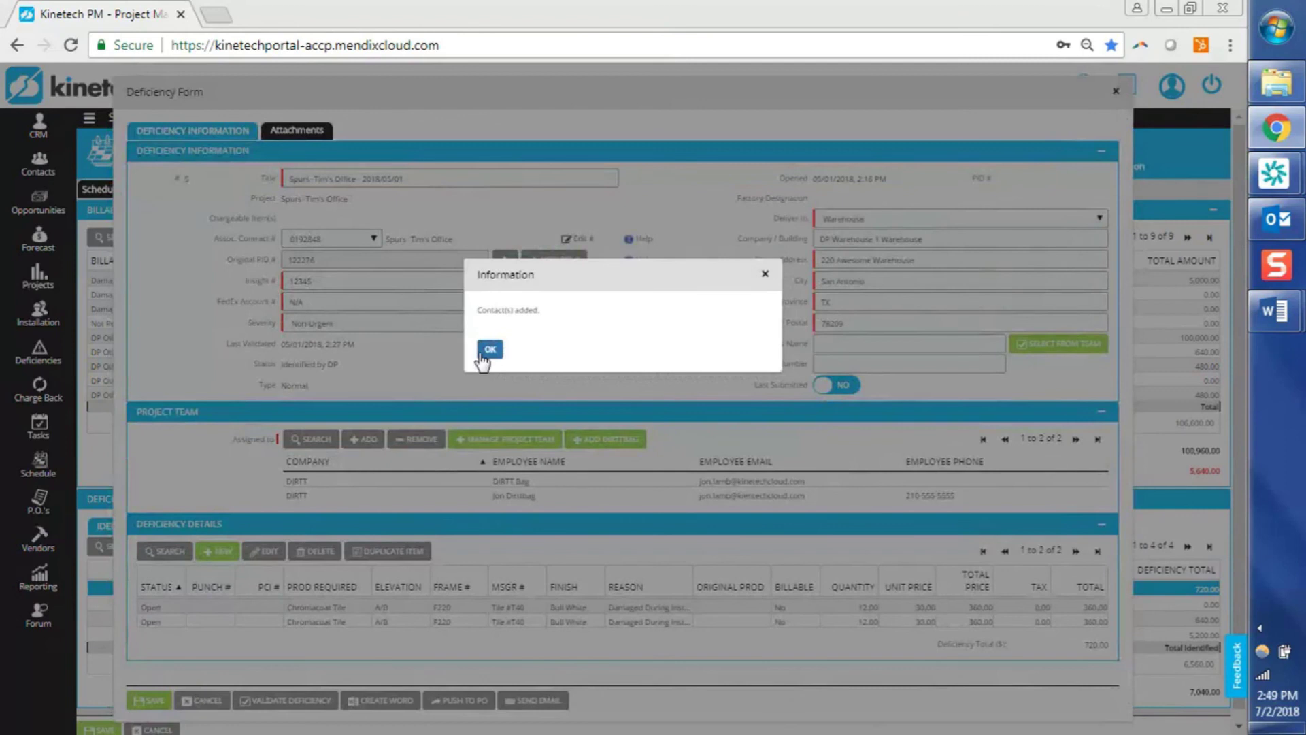
click(487, 351)
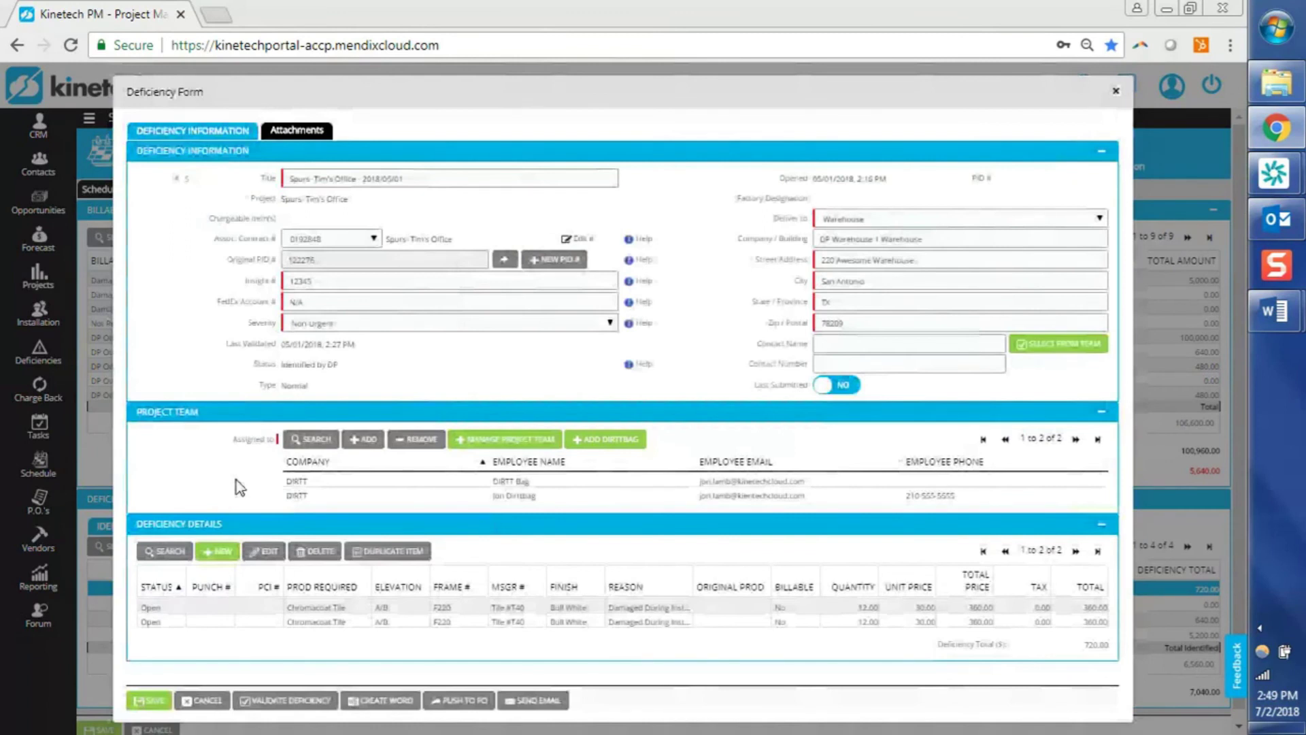
click(310, 608)
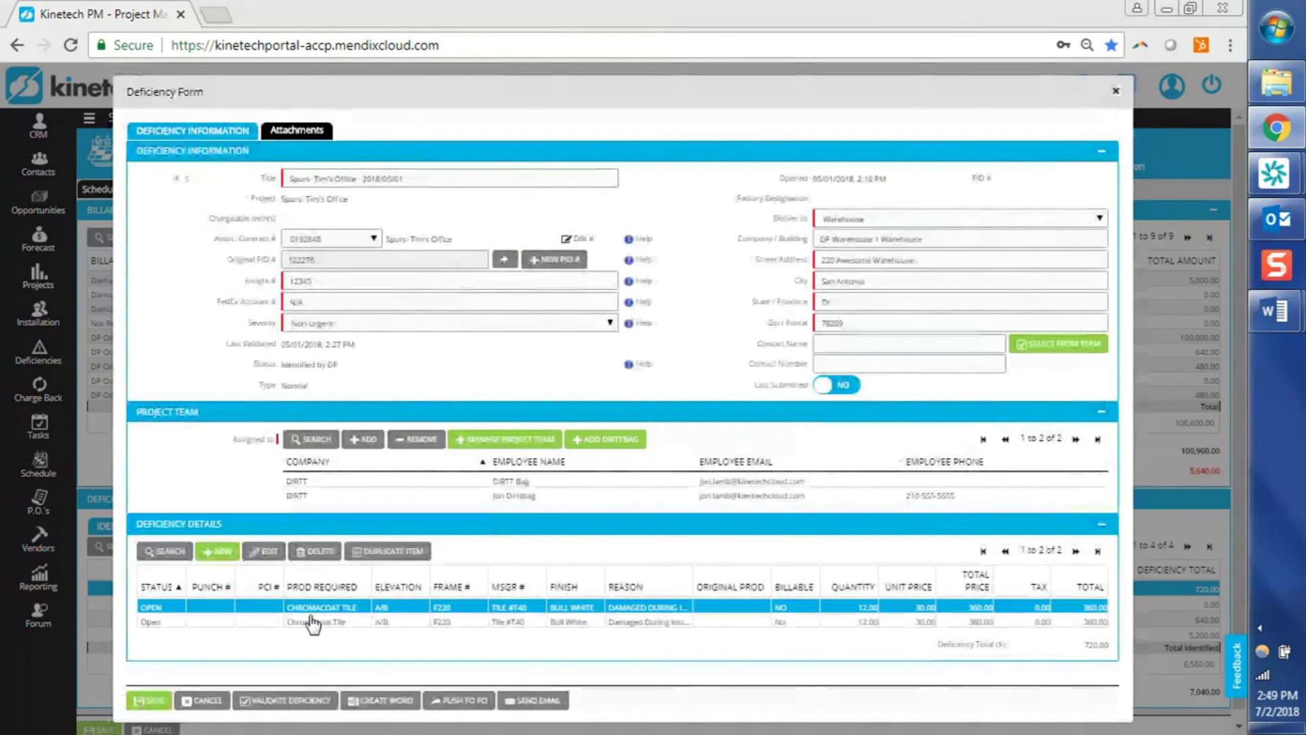
Open the Chromacoat Tile item, keep reason Damaged During Install, and mark it billable
double_click(311, 617)
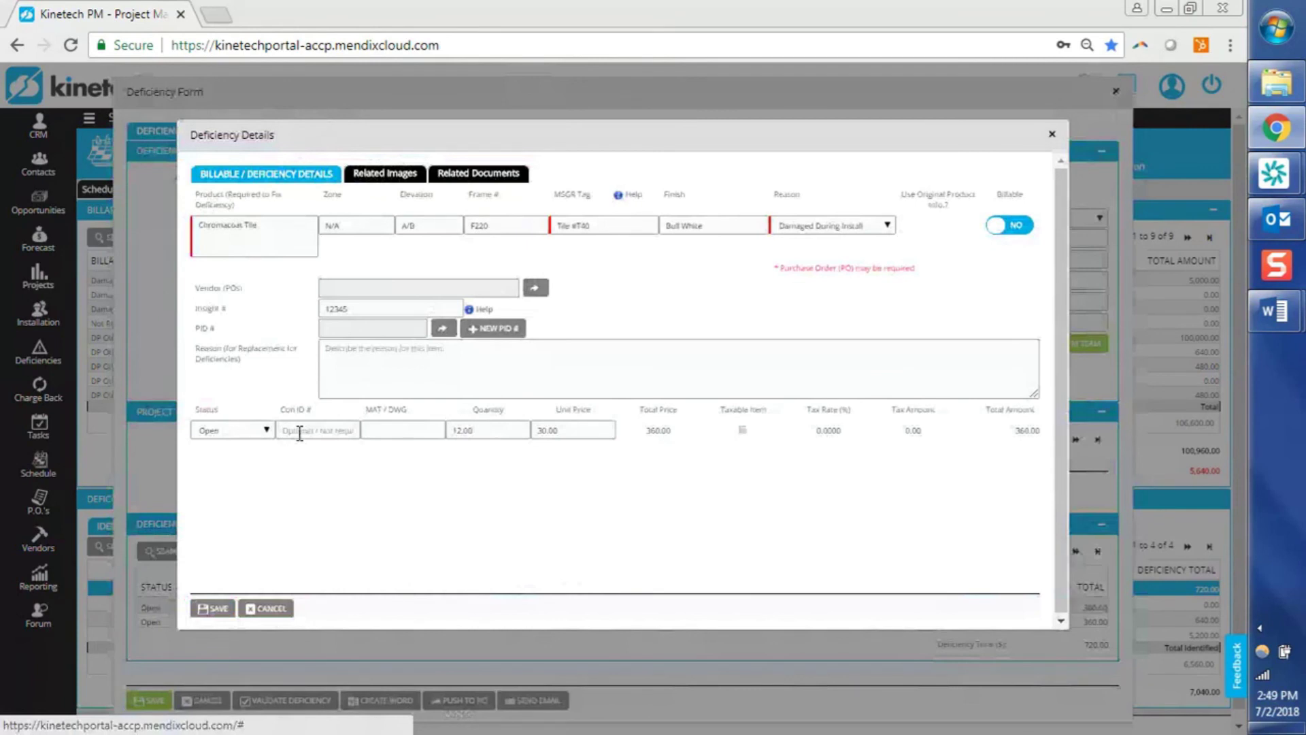
click(281, 220)
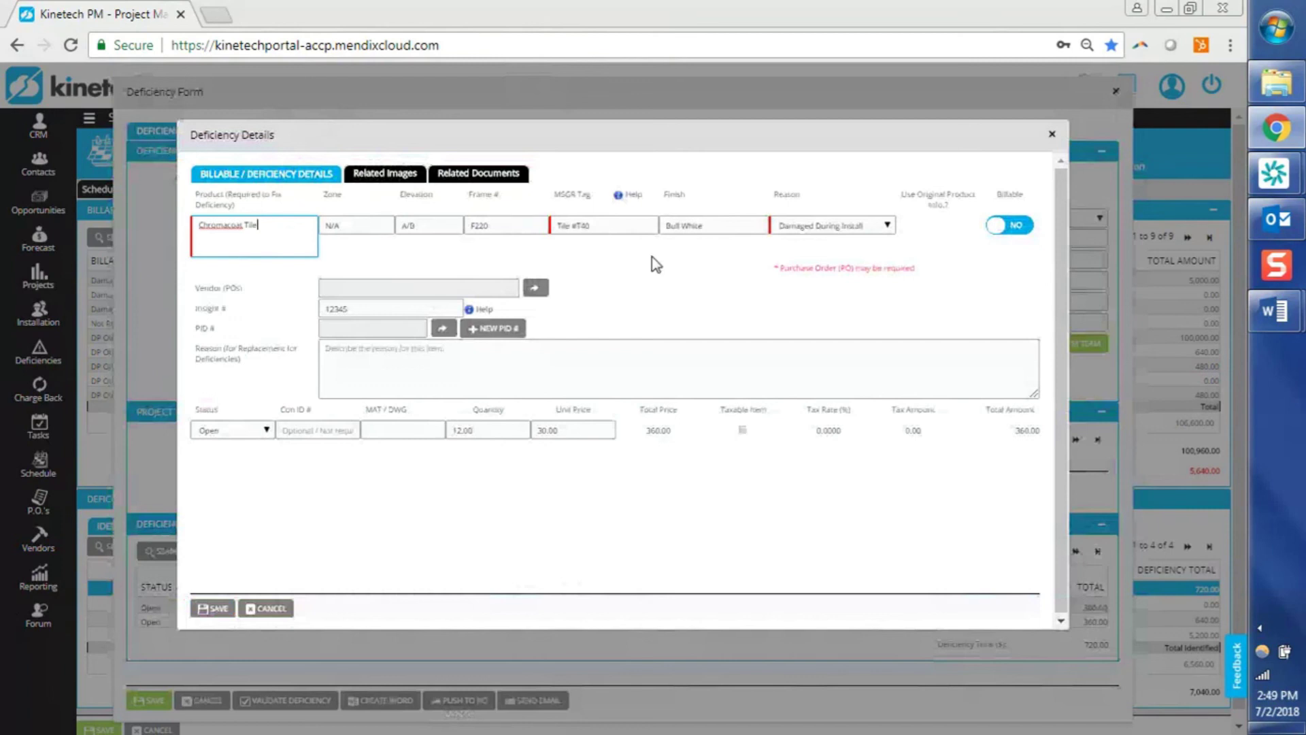
click(749, 243)
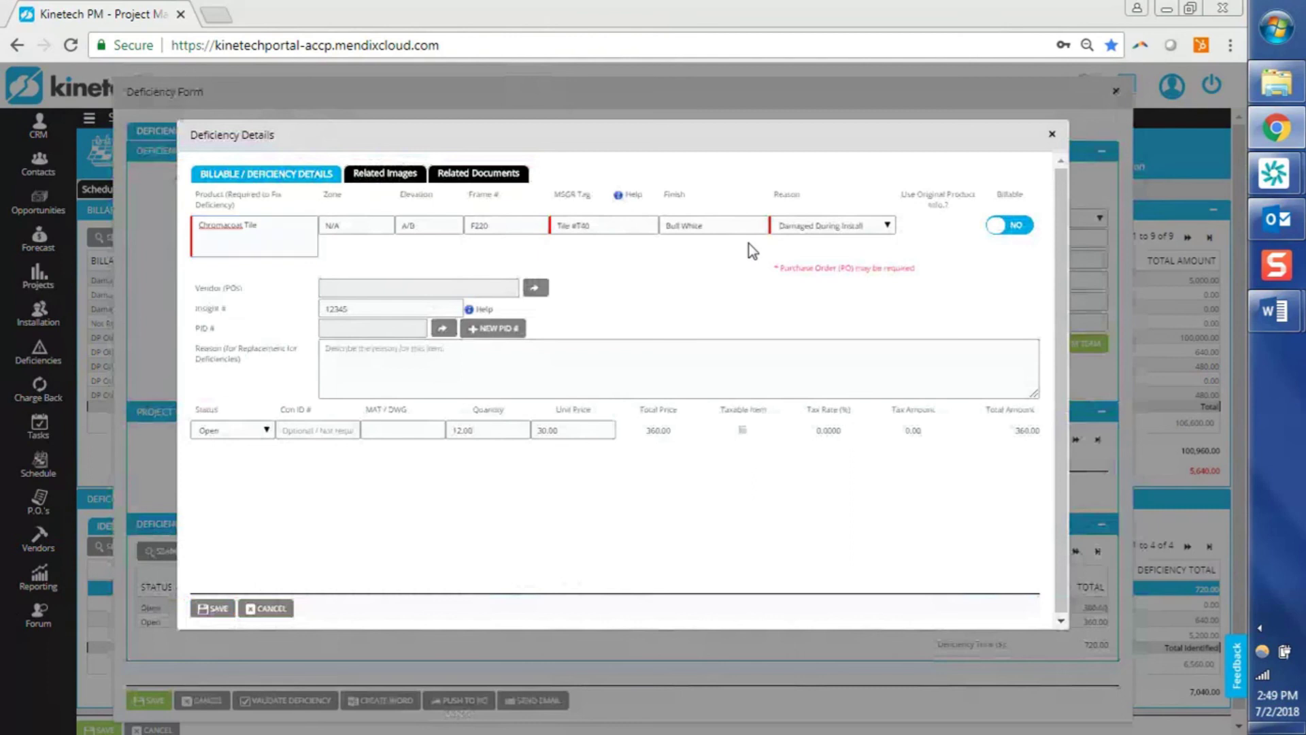
click(837, 224)
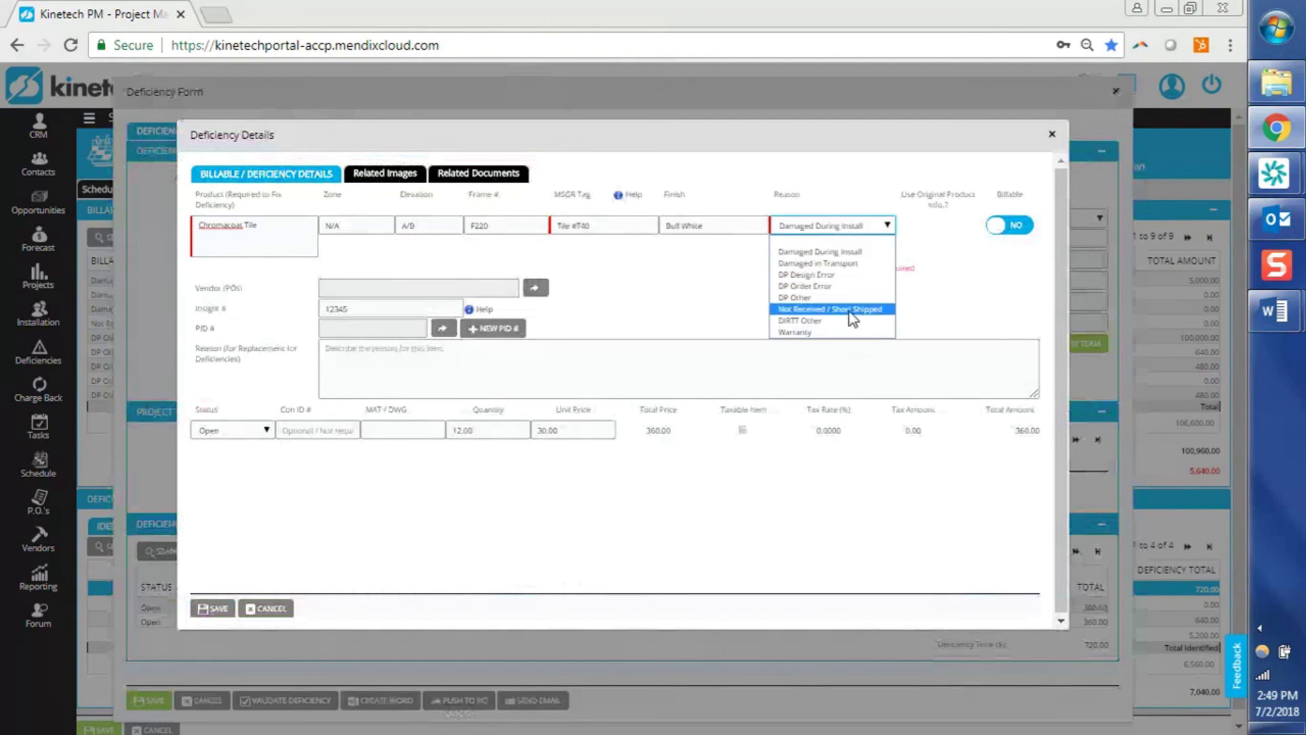
click(698, 279)
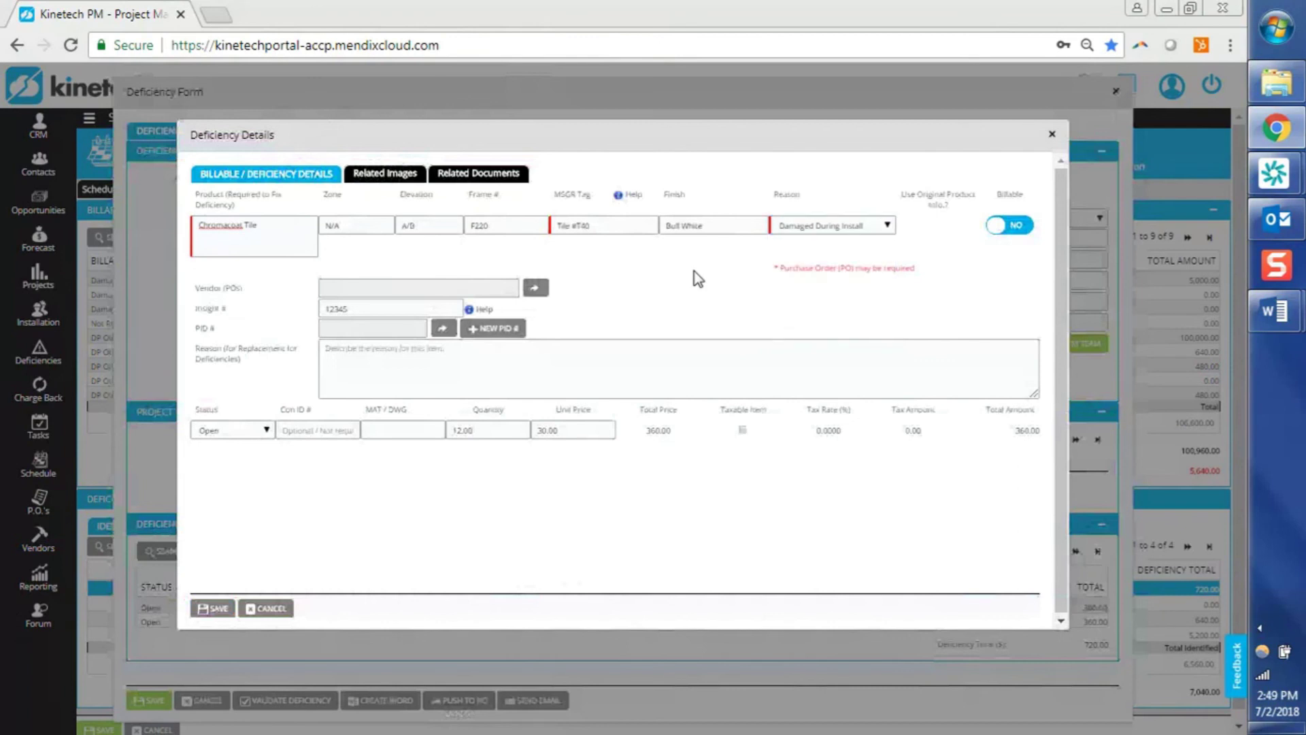
click(1011, 230)
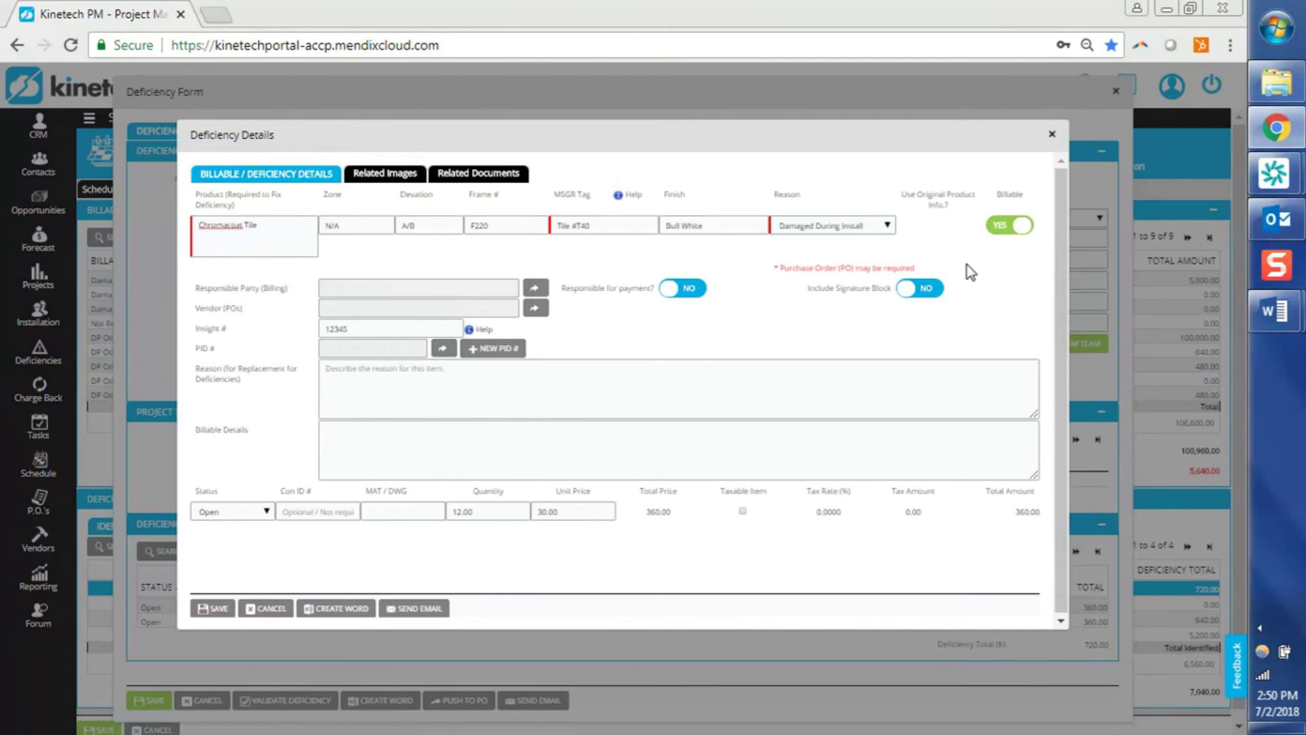
Make Install Vendor the responsible party, responsible for payment
click(692, 291)
click(536, 288)
click(521, 264)
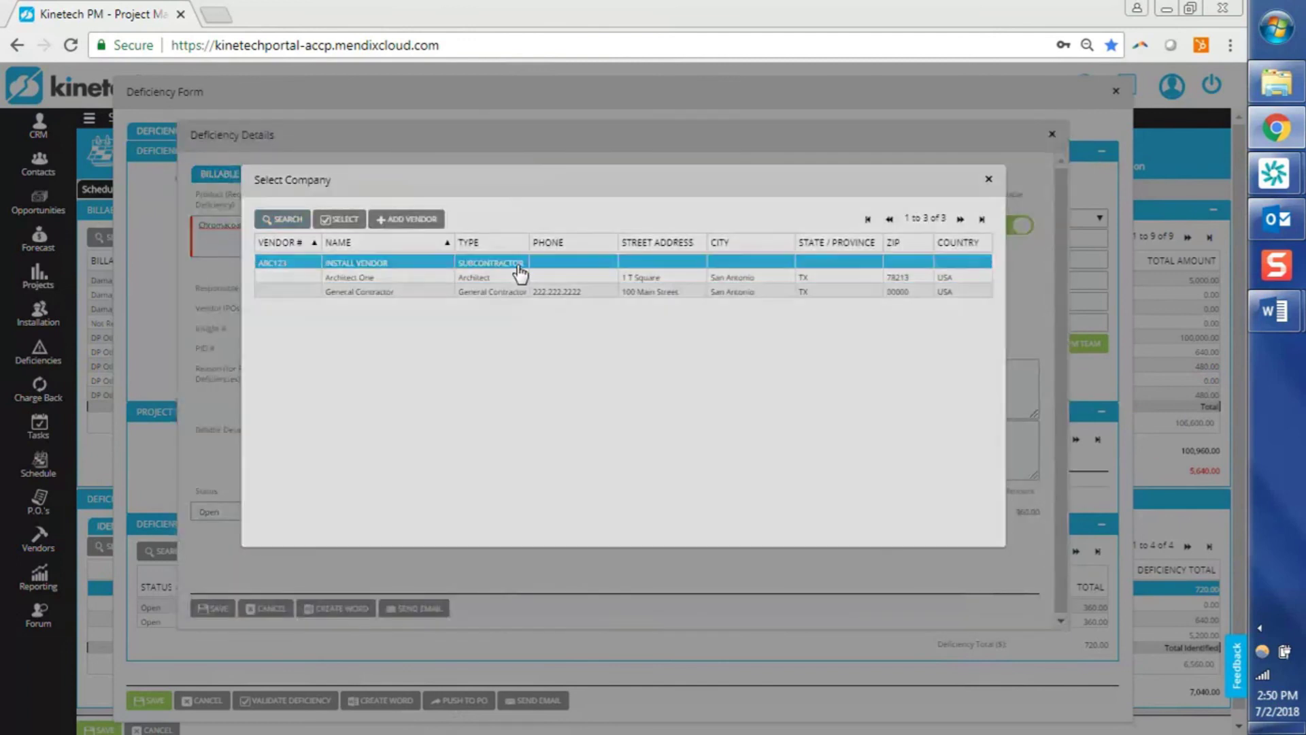
double_click(523, 265)
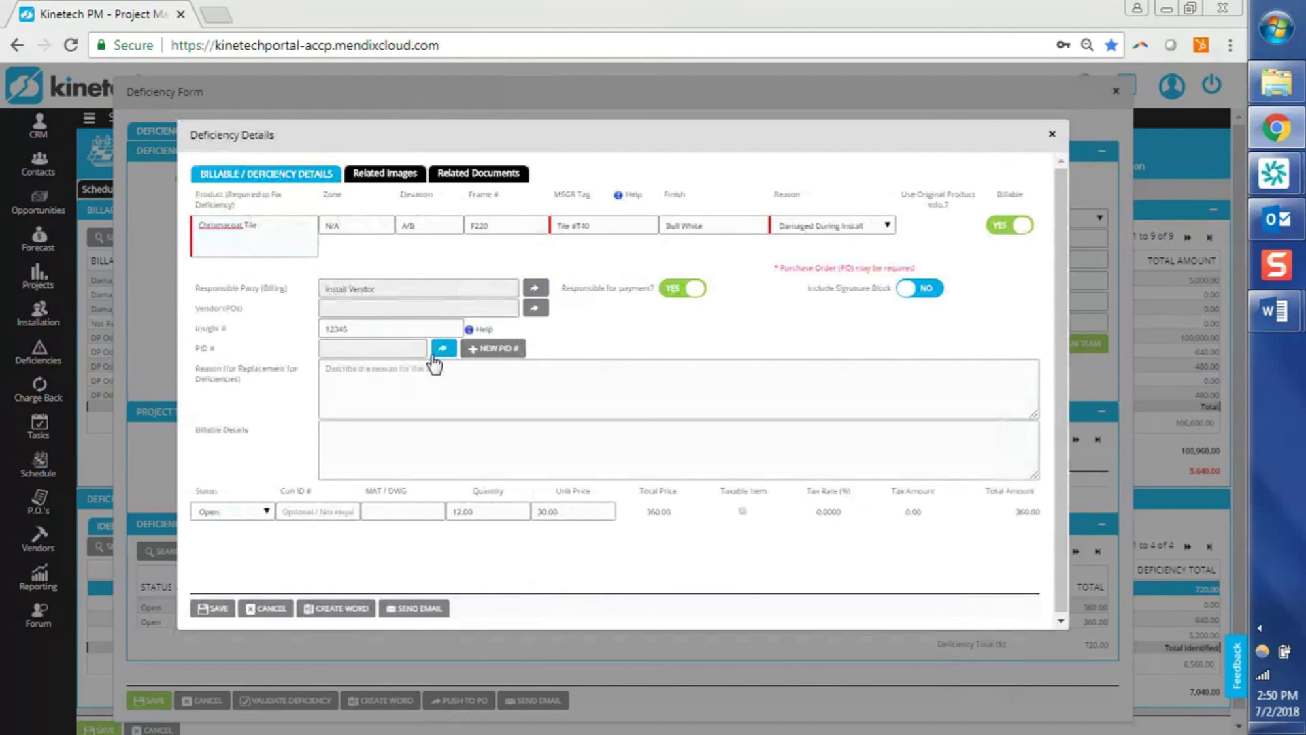
Step through the remaining item fields, keeping status Open, quantity 12.00 and unit price 30.00
click(394, 392)
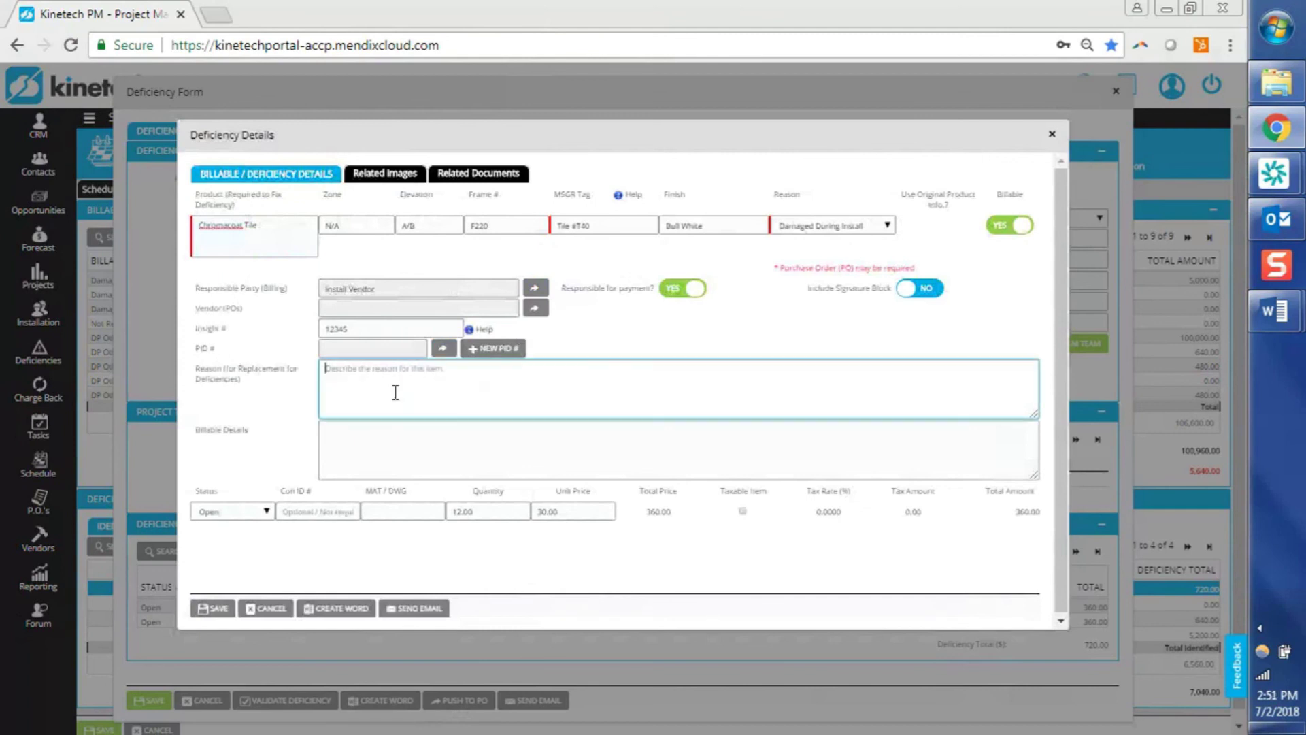
click(383, 442)
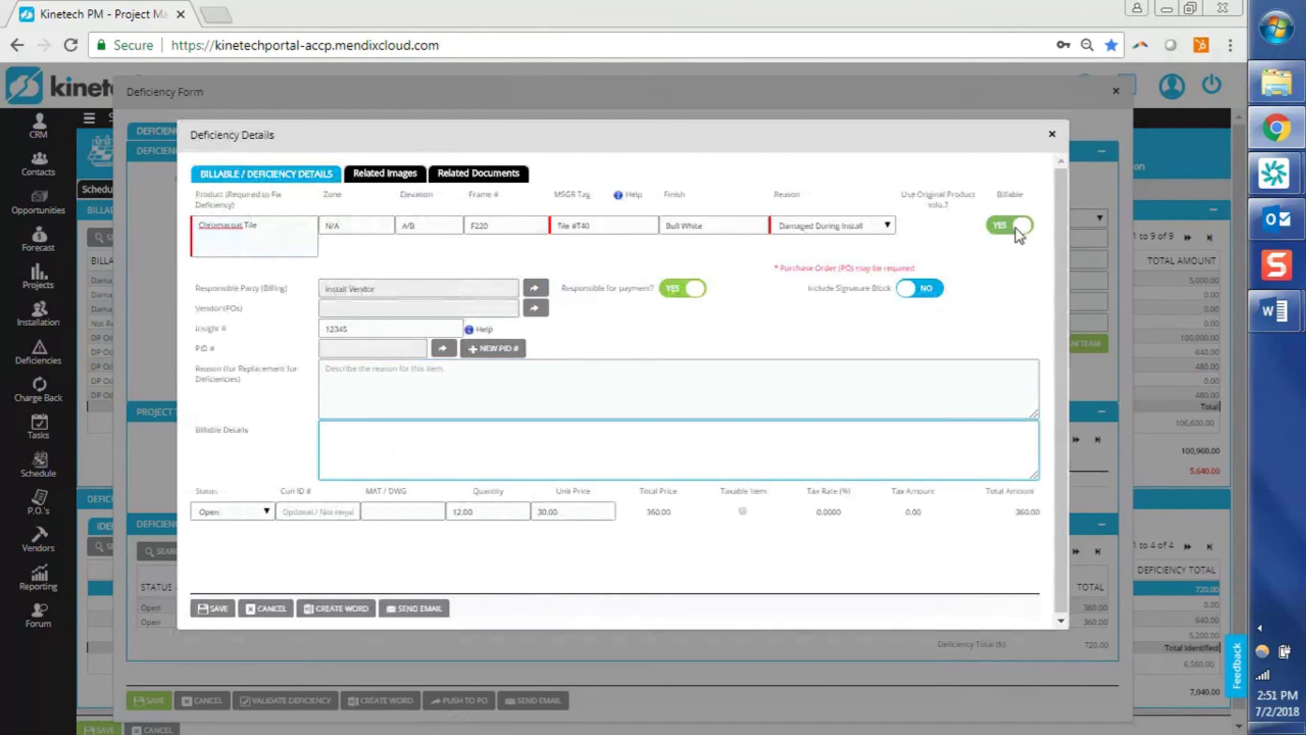
click(273, 531)
click(264, 515)
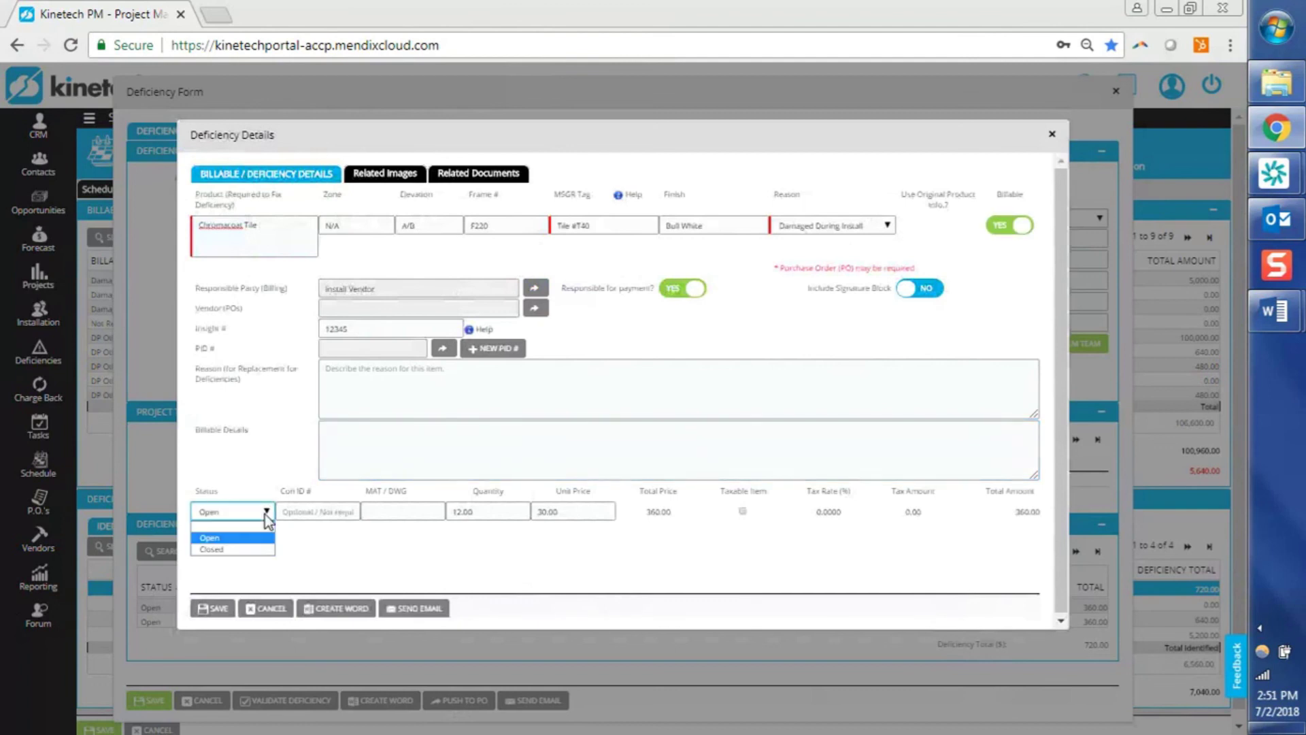
click(320, 520)
click(320, 519)
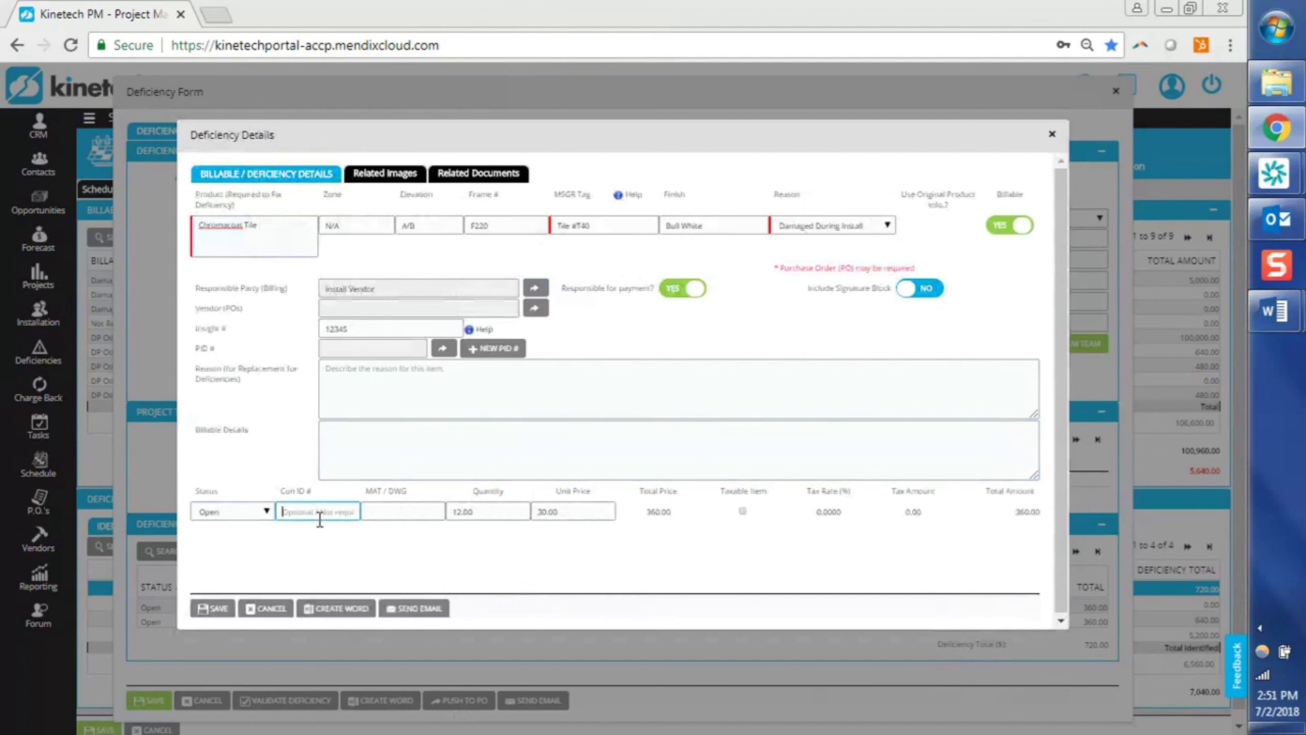
click(413, 510)
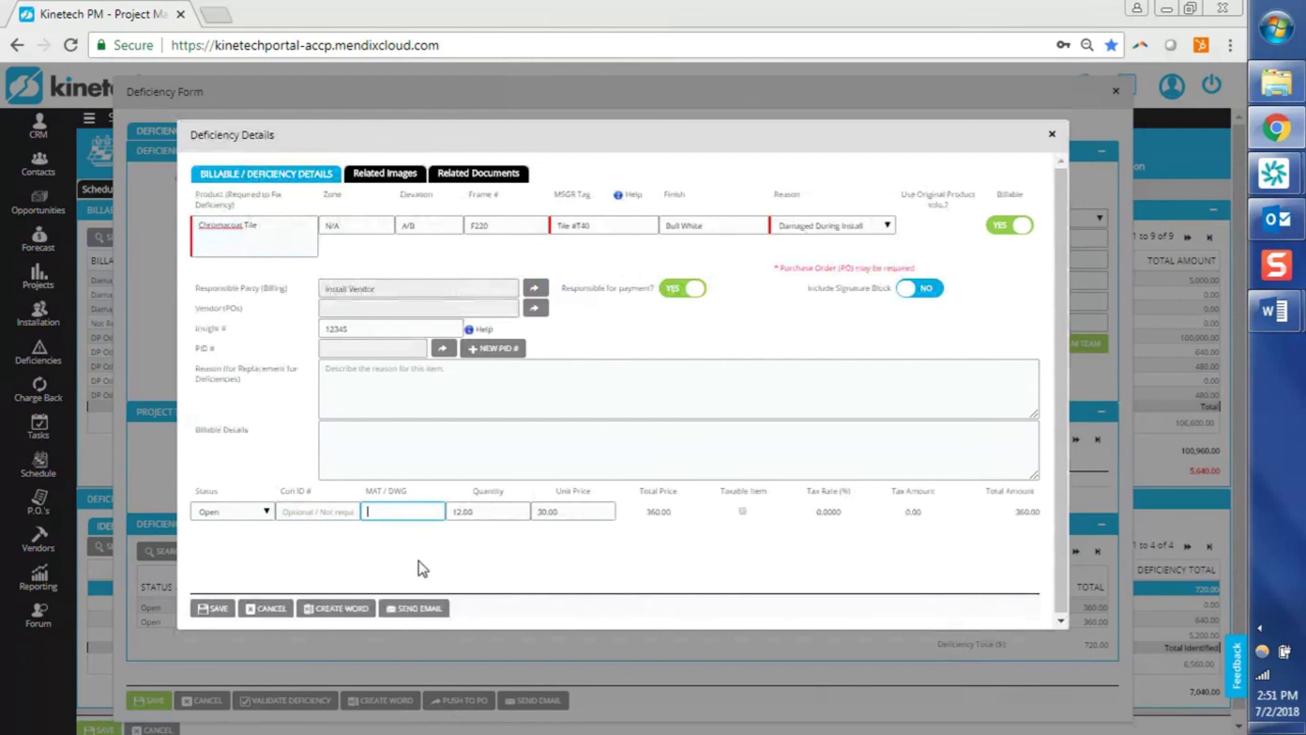
key(Tab)
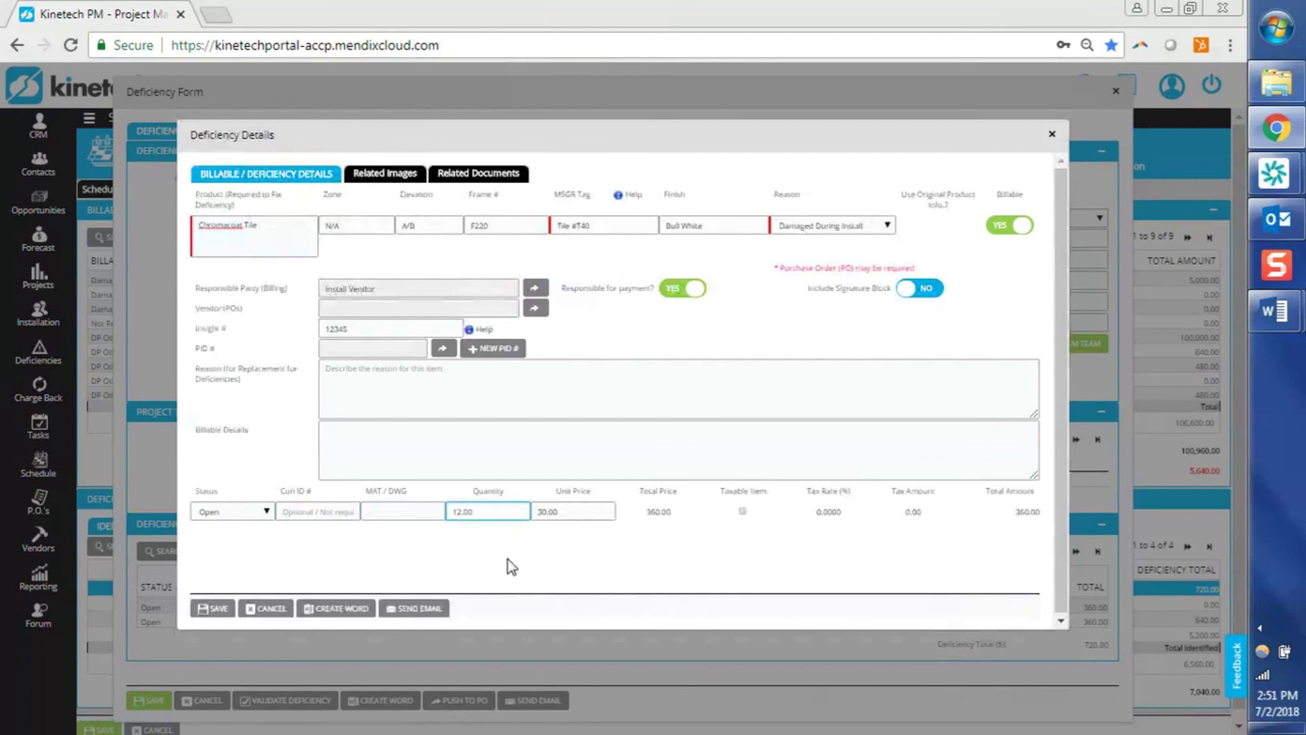
click(576, 511)
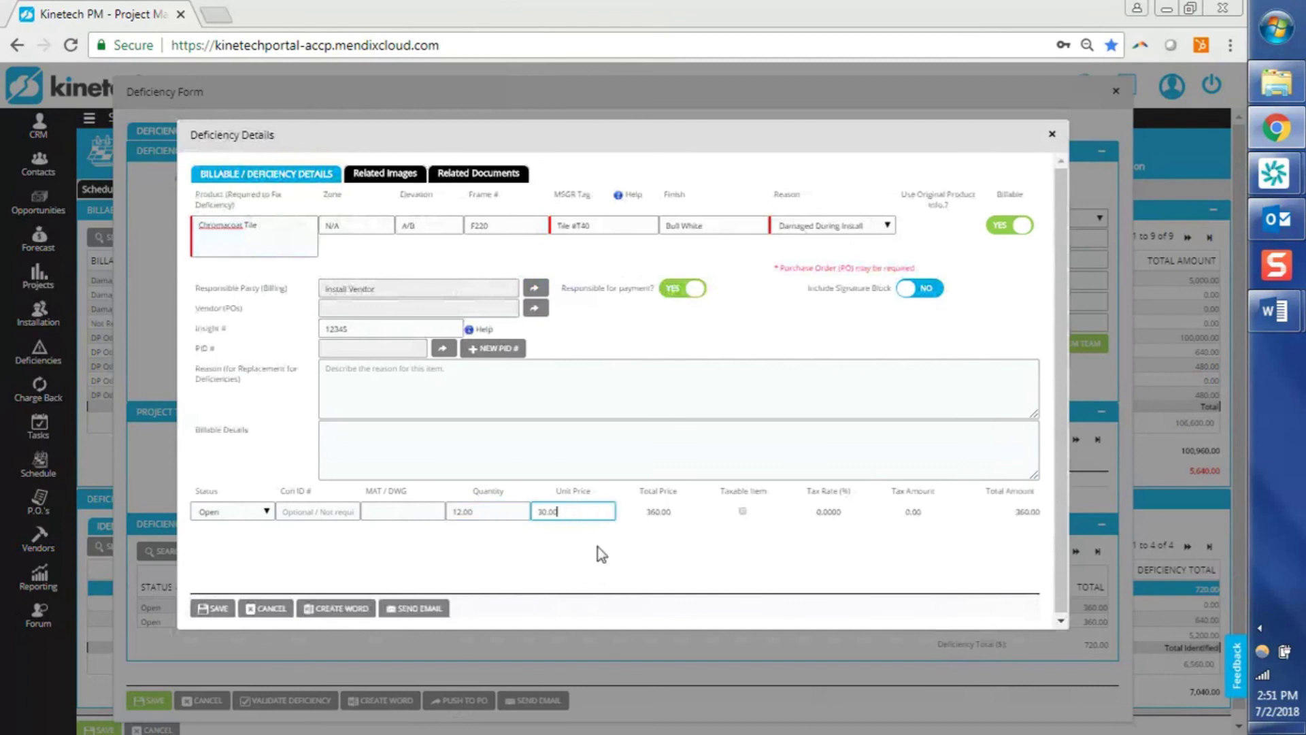
click(598, 546)
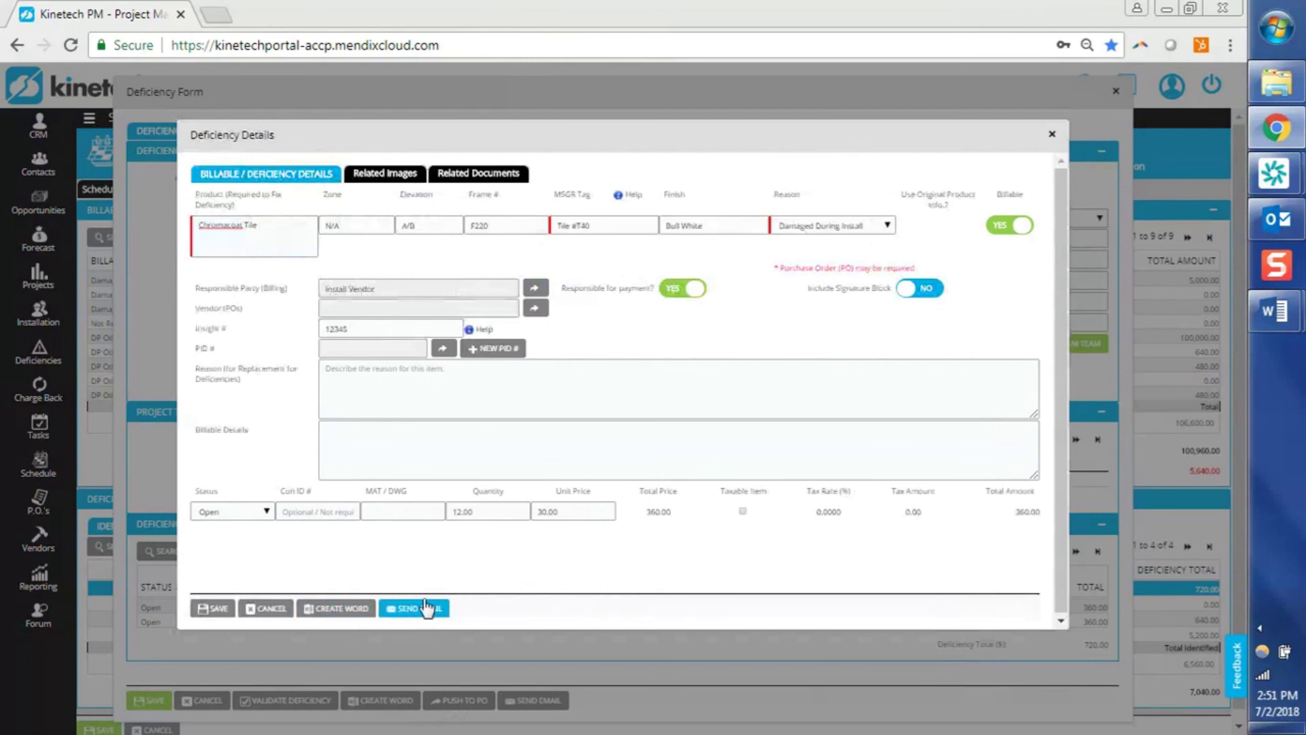
Set the Chromacoat Tile item back to non-billable, check its related images, and save it
click(1026, 227)
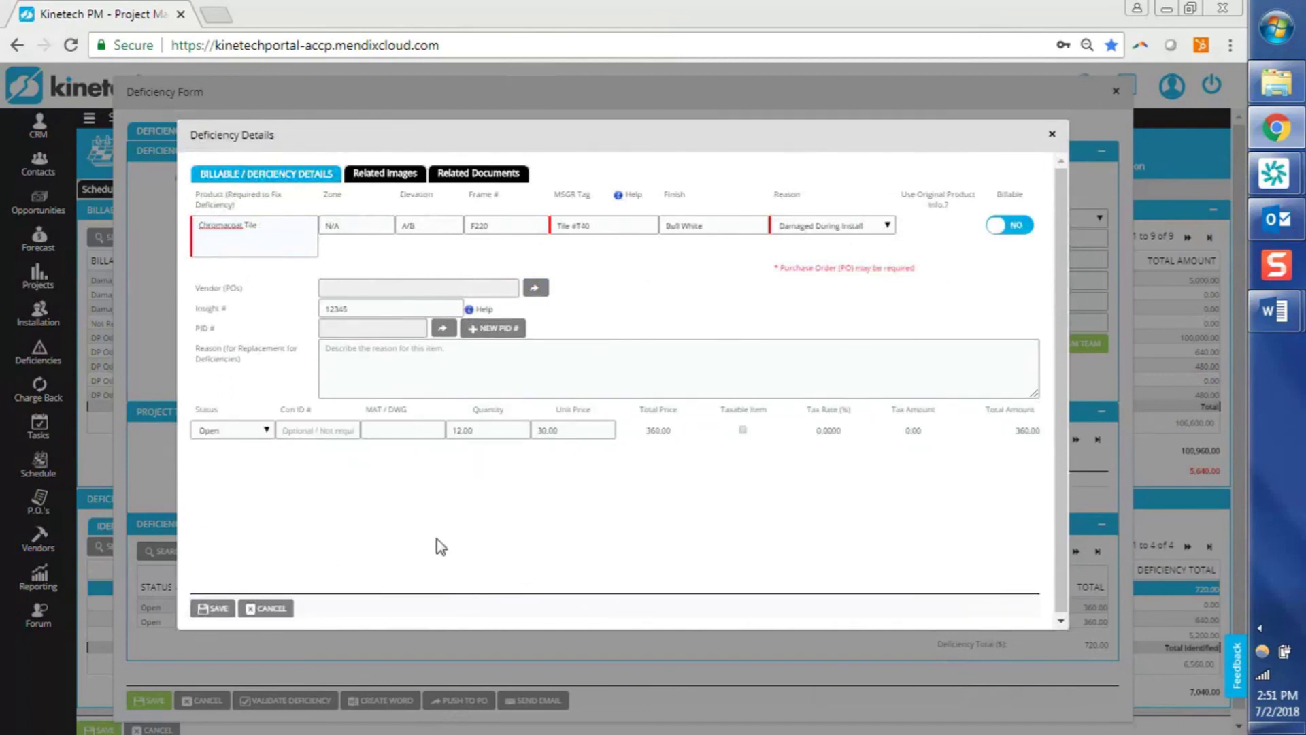
click(391, 186)
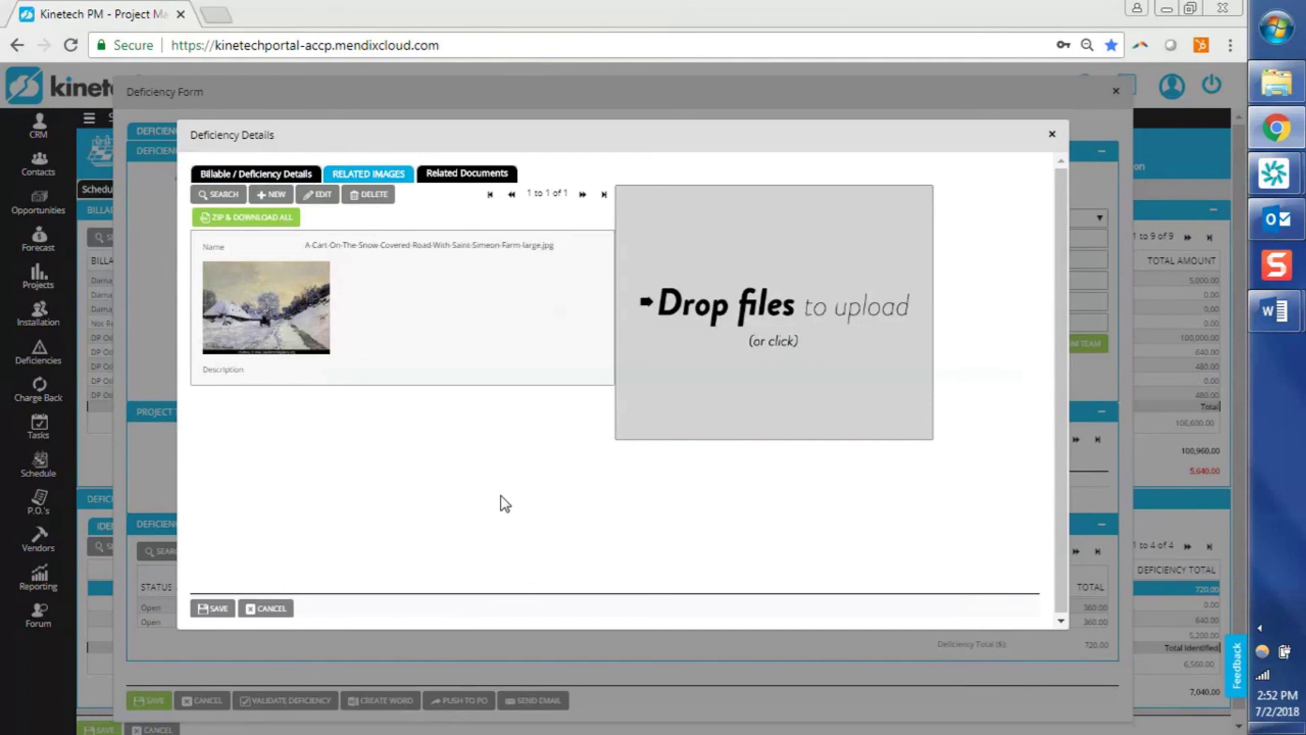
click(257, 174)
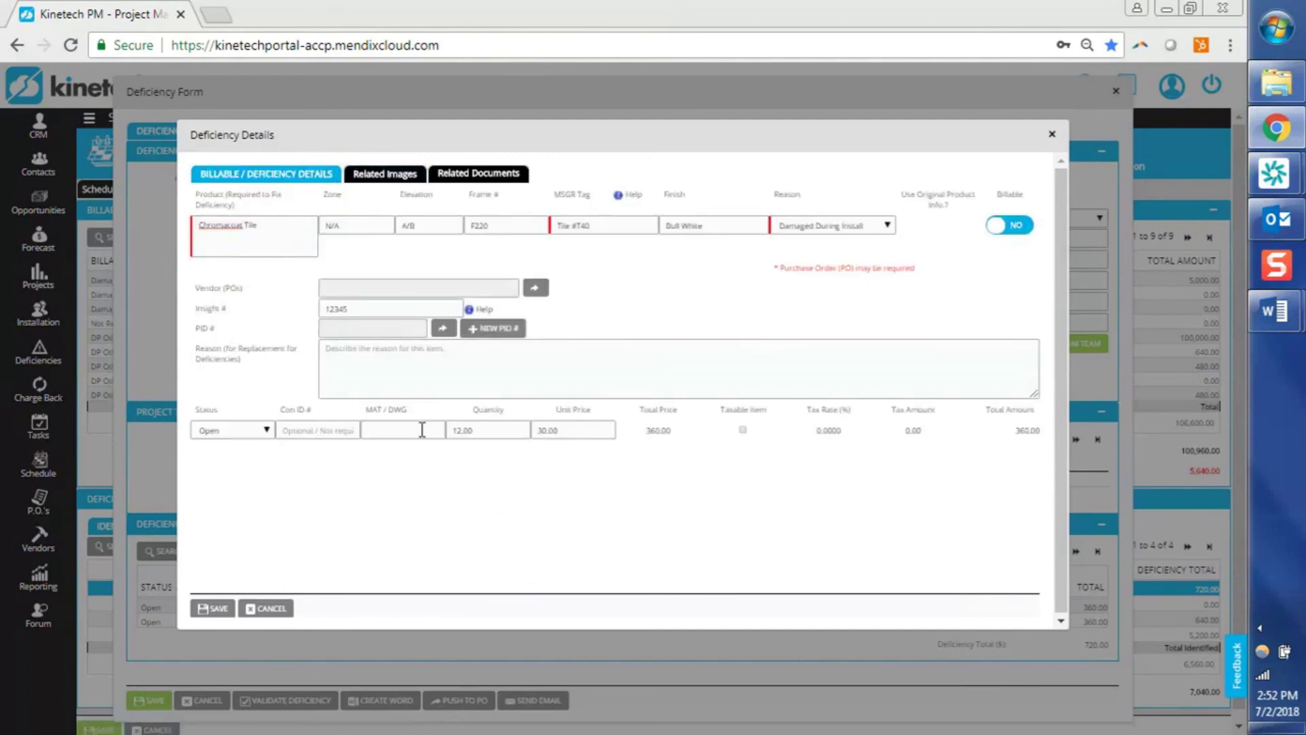
click(211, 609)
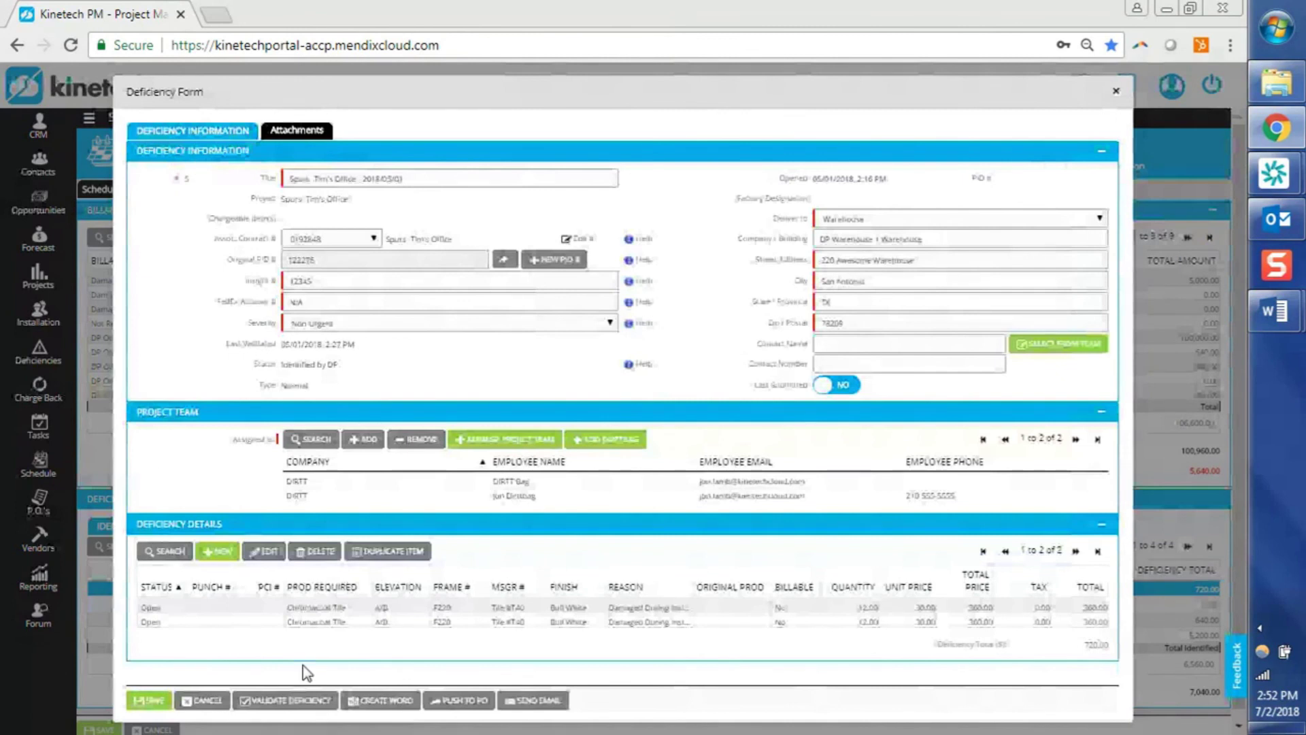
Validate the deficiency and acknowledge the passed-validation message
click(295, 699)
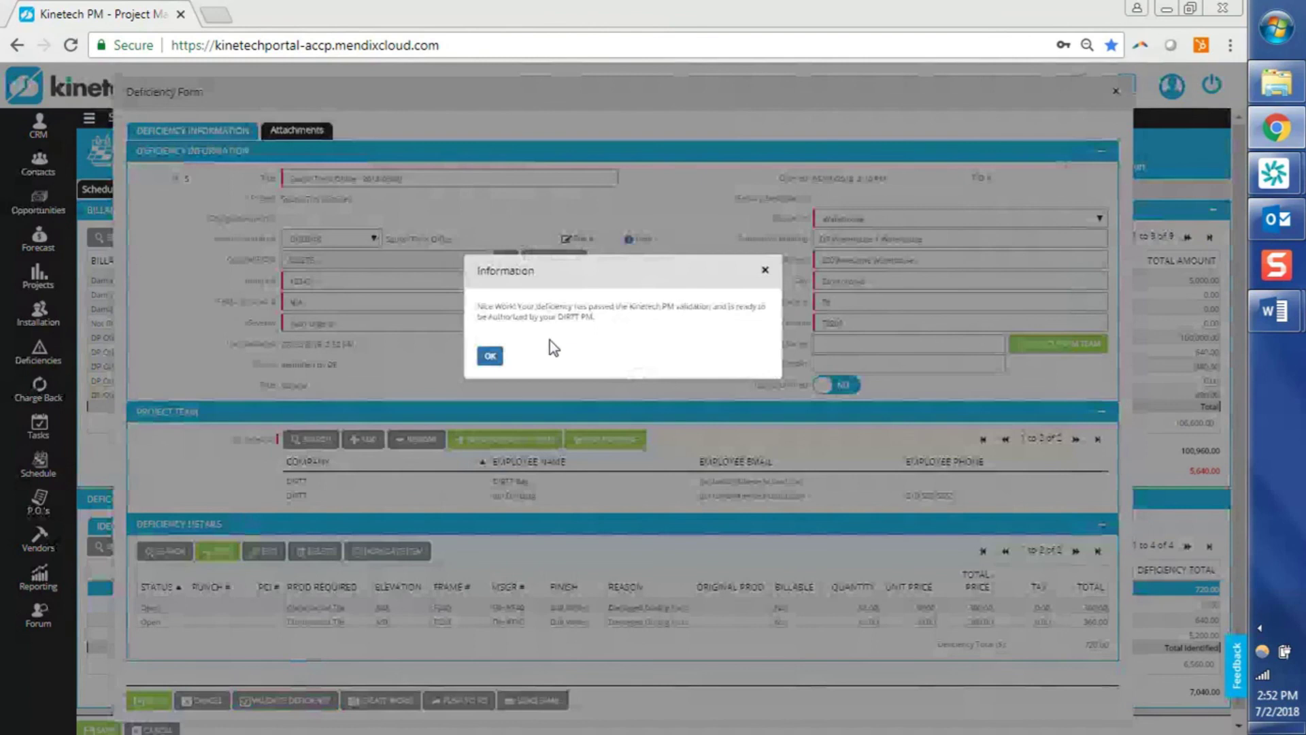
click(489, 358)
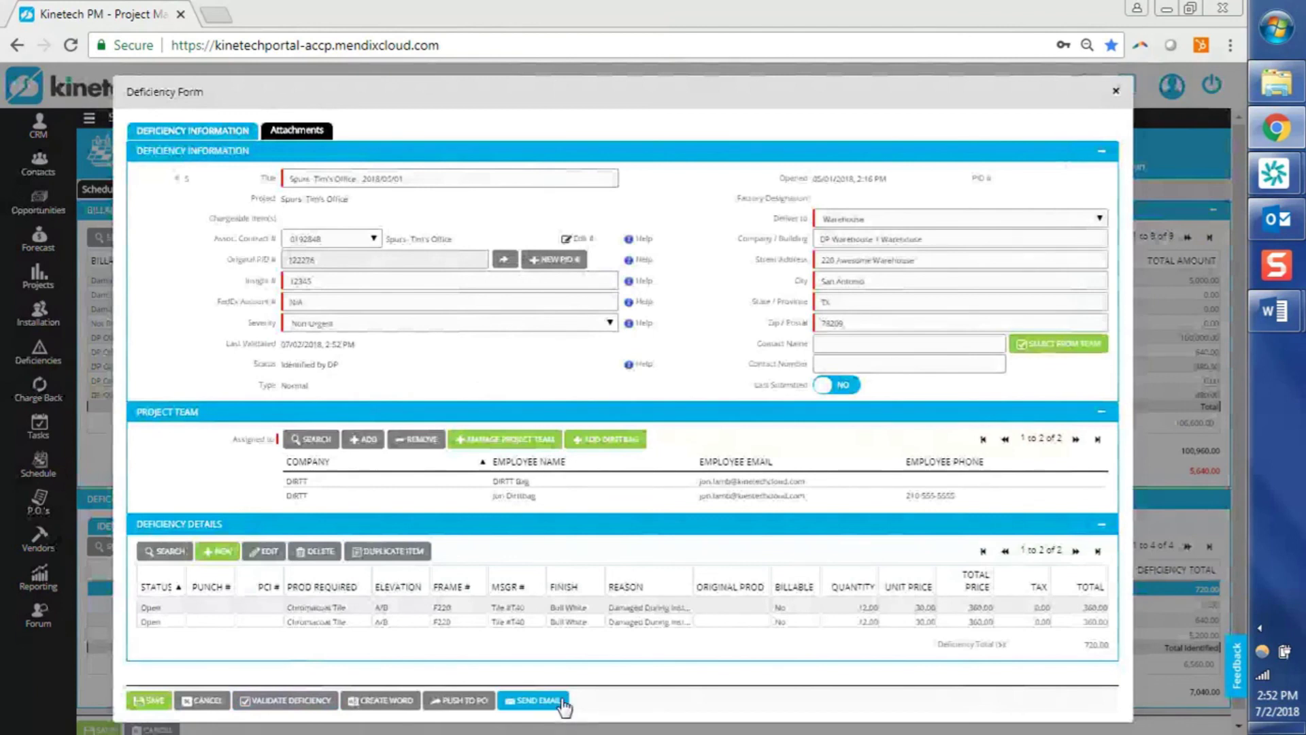
Email the deficiency to both recipients and dismiss the email-sent confirmation
click(537, 700)
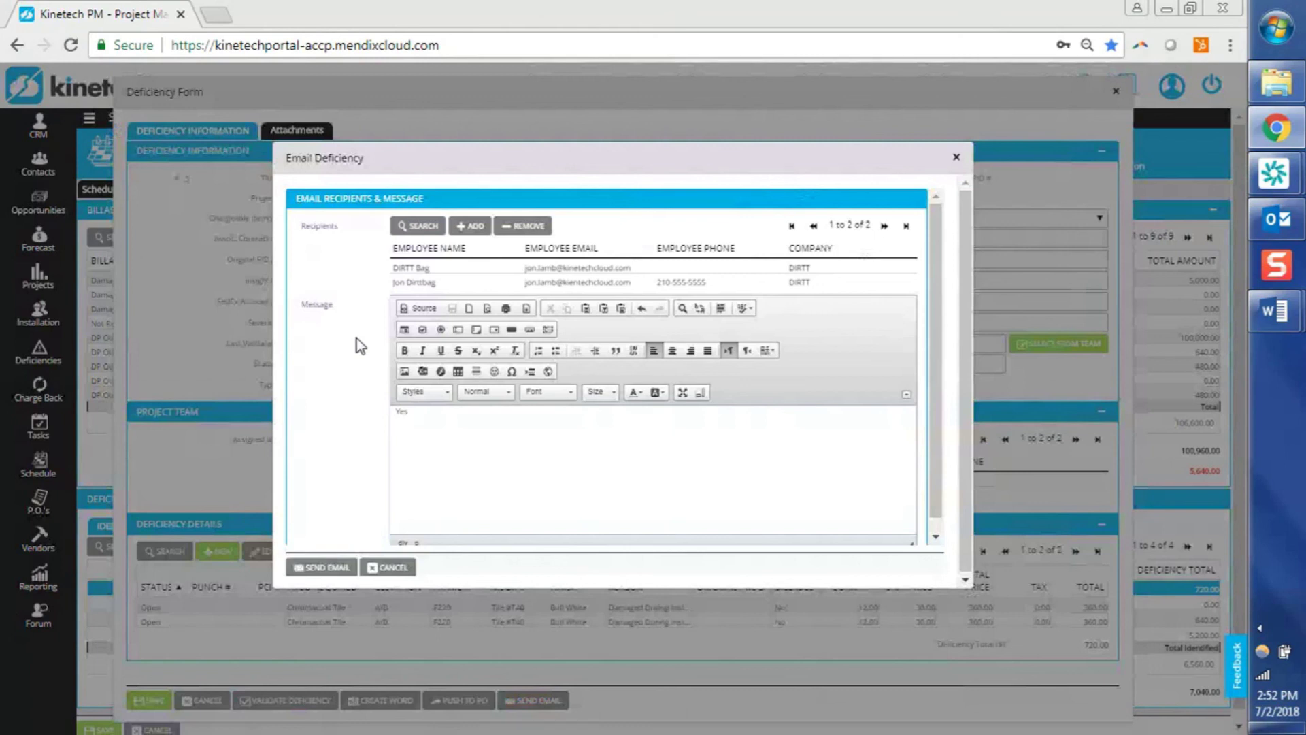
click(333, 566)
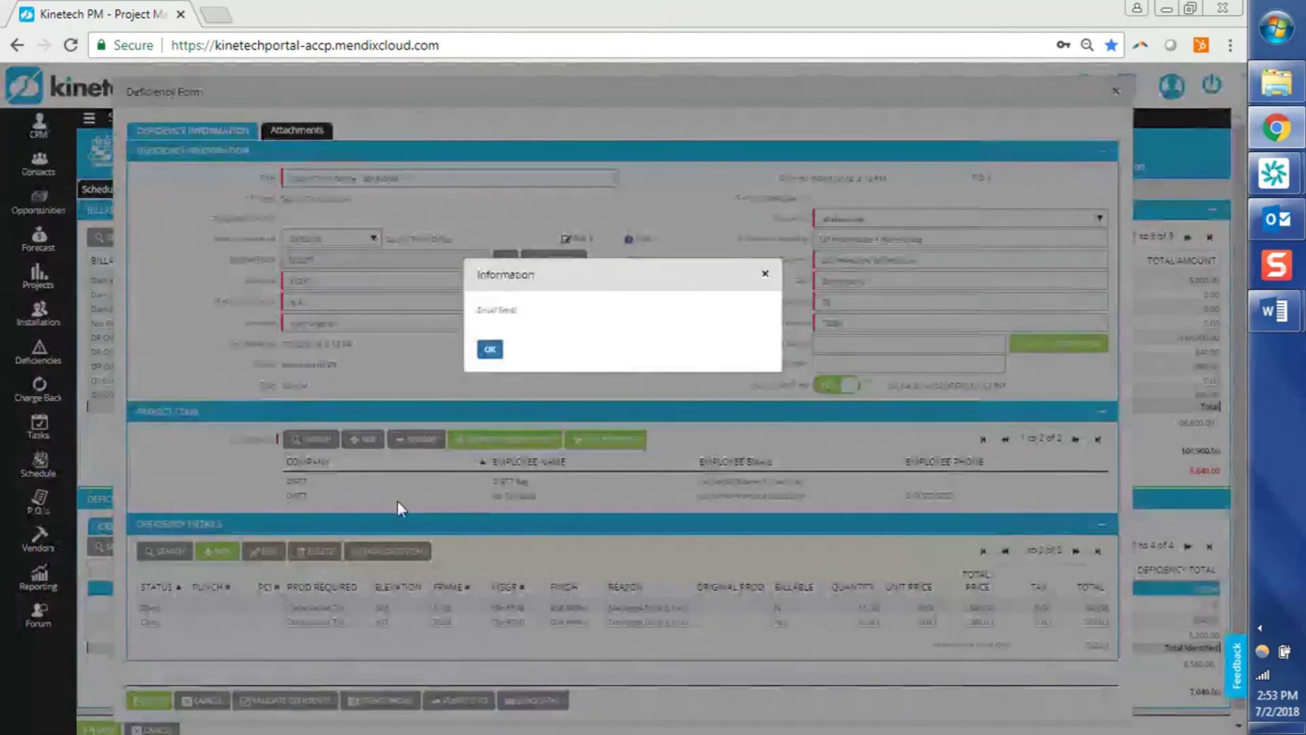
click(489, 351)
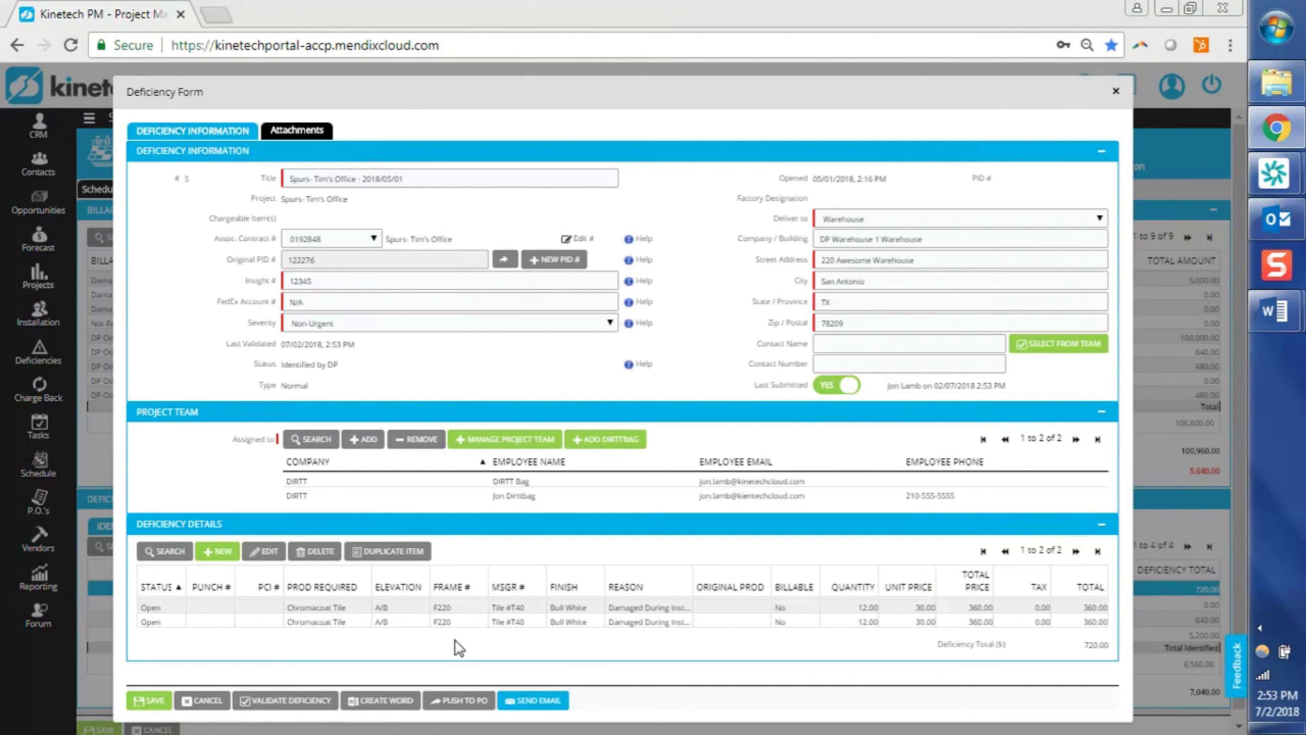
Duplicate the second Chromacoat Tile line, re-mark the deficiency submitted, and save it
click(850, 385)
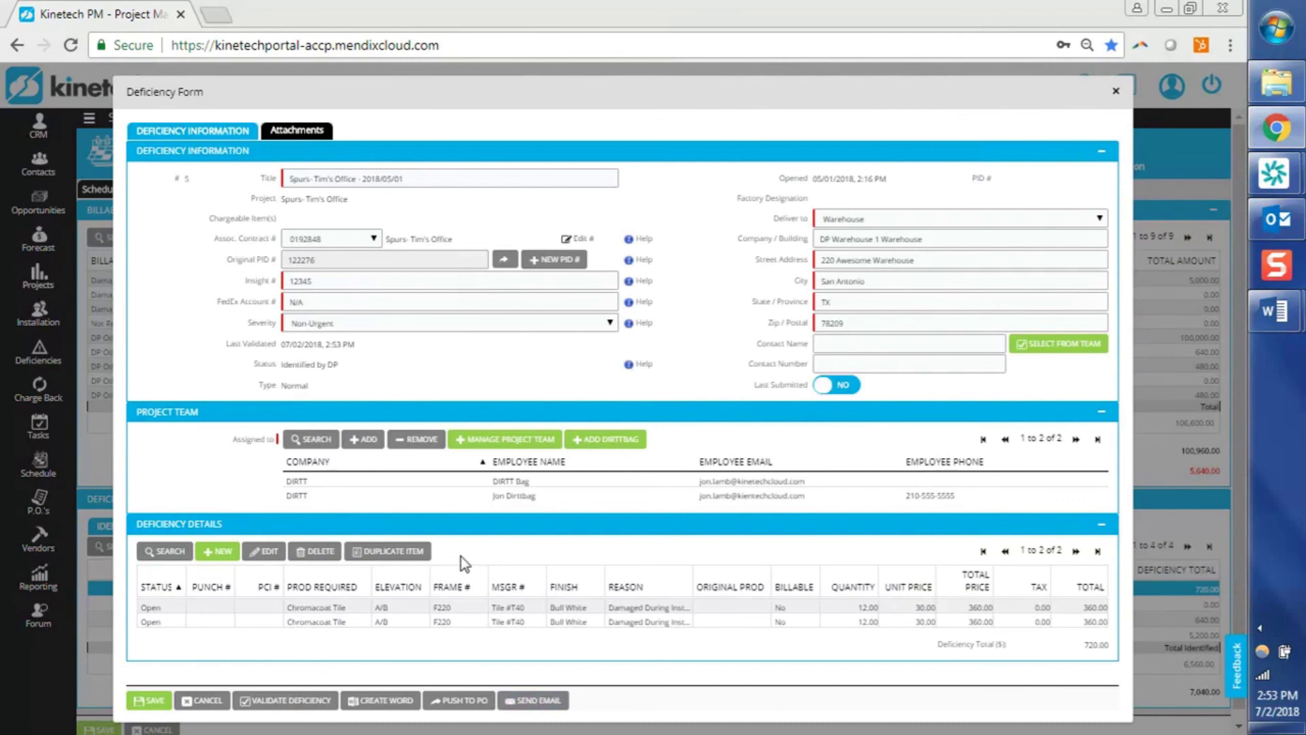
click(394, 621)
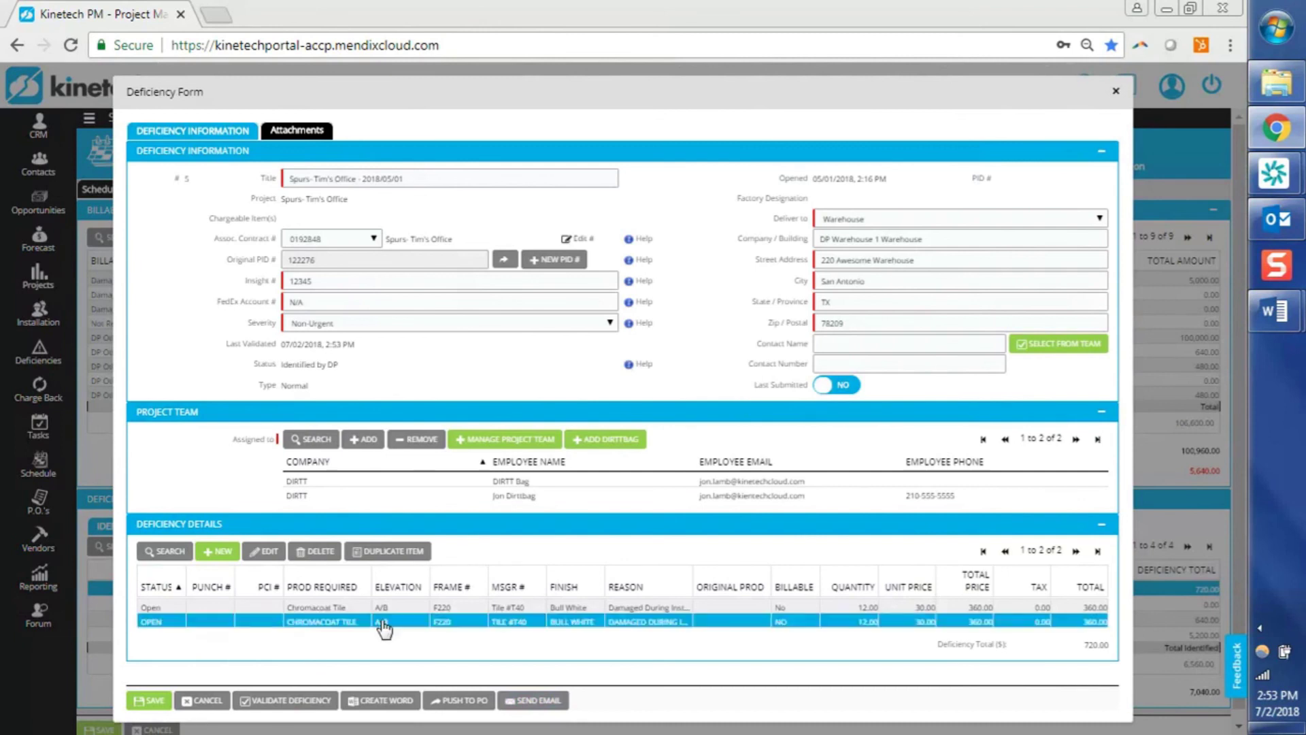
click(395, 552)
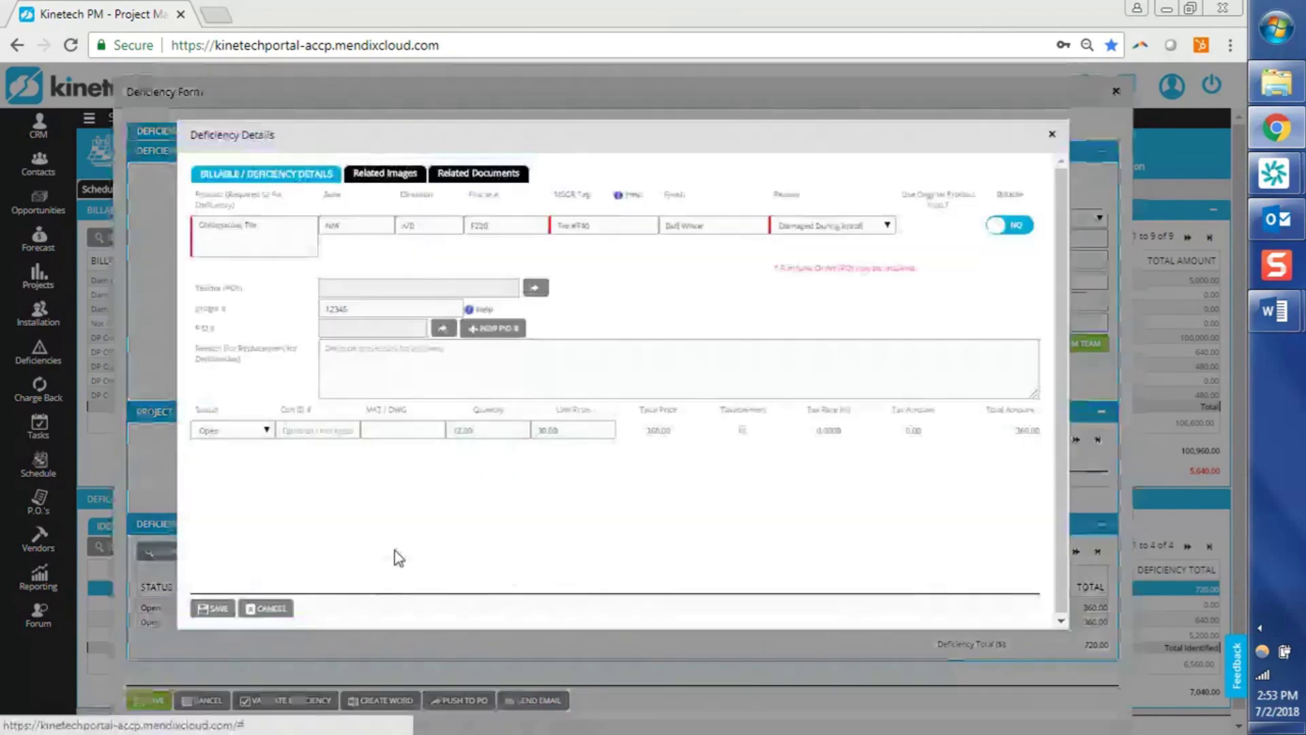
click(216, 609)
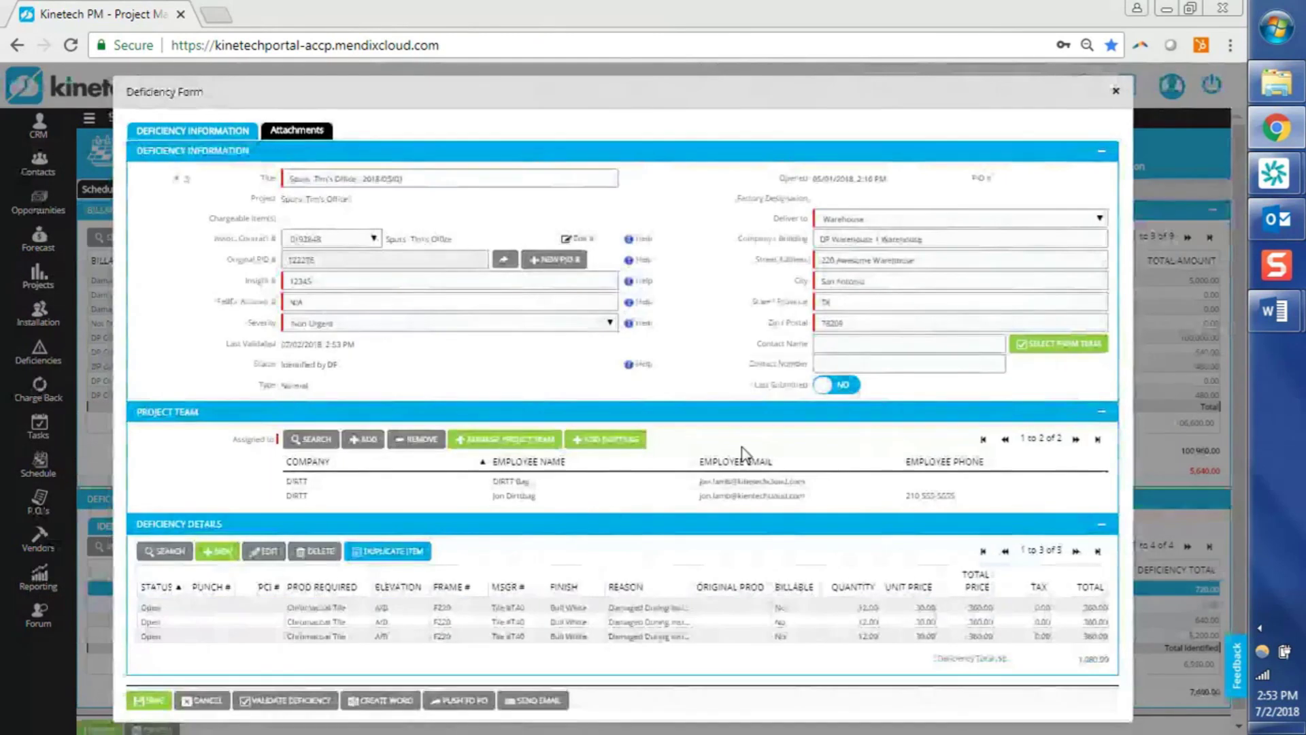
click(849, 386)
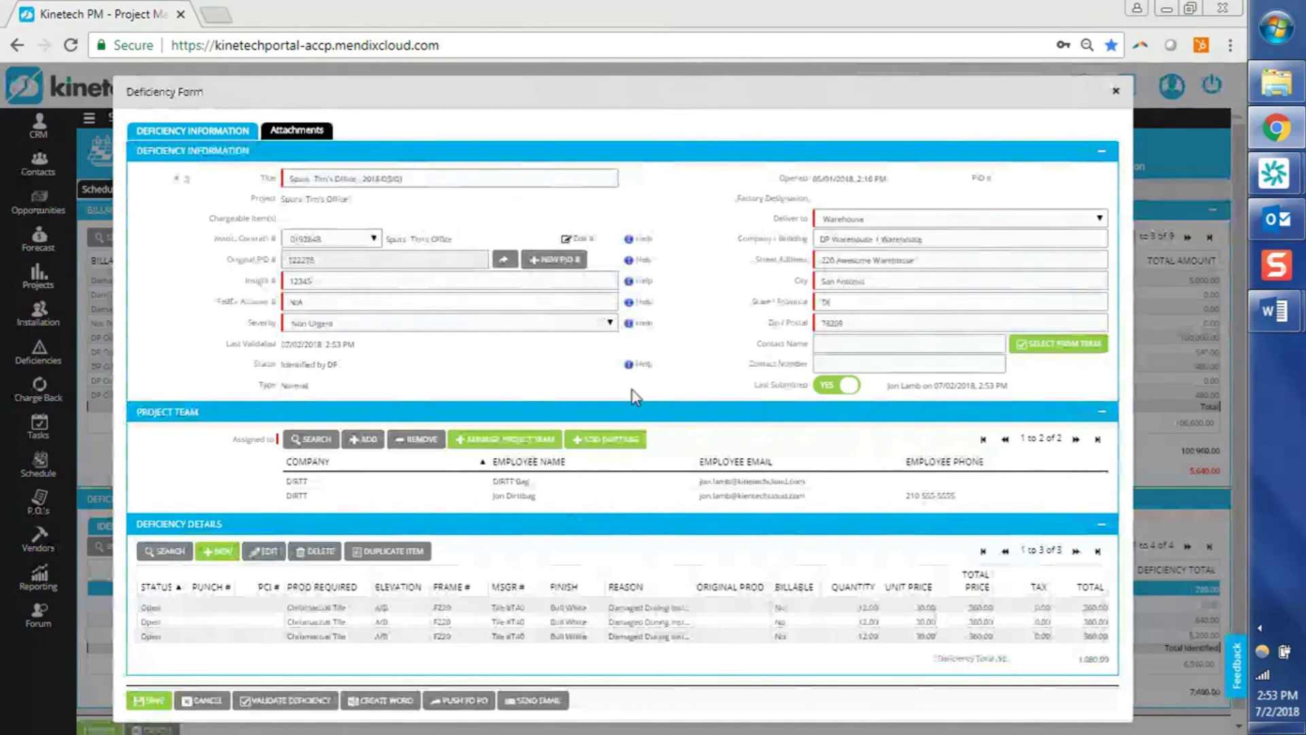
click(155, 700)
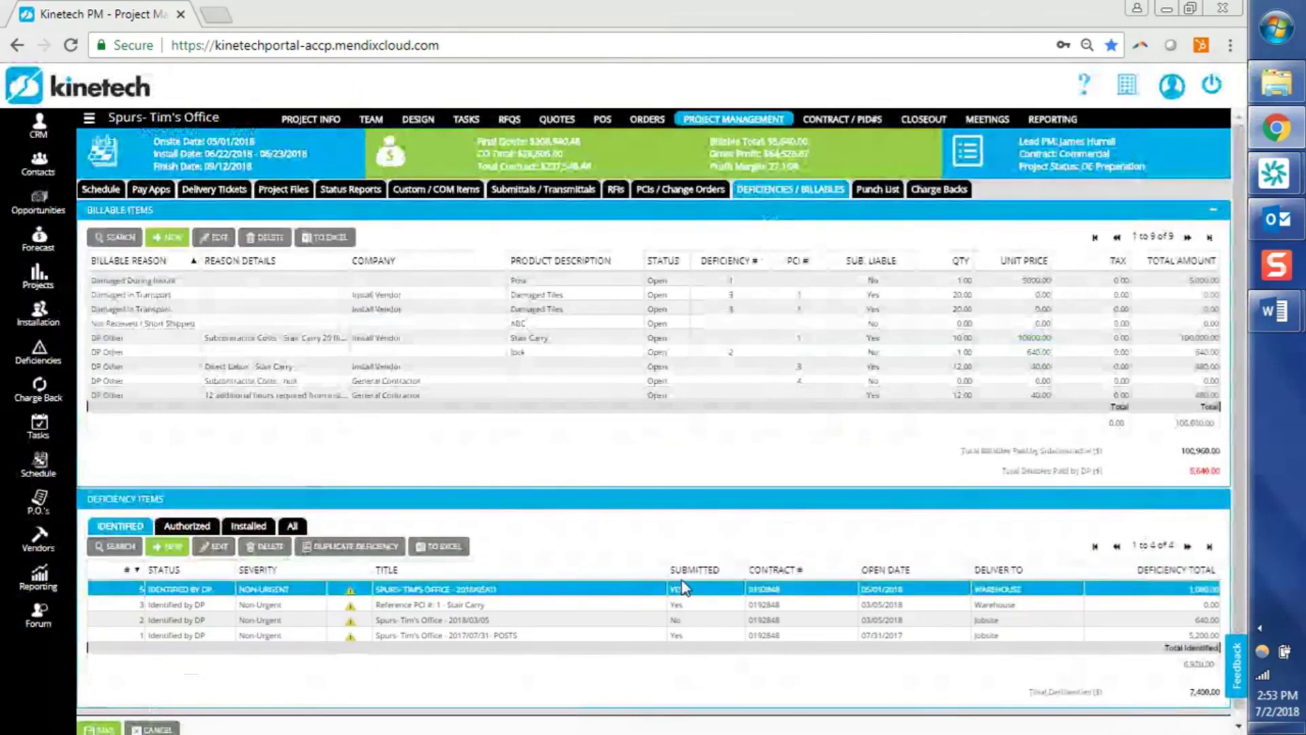
Show Authorized, then Installed deficiency items, leaving only the PCI #3 - Stair Carry entry
click(686, 605)
click(686, 605)
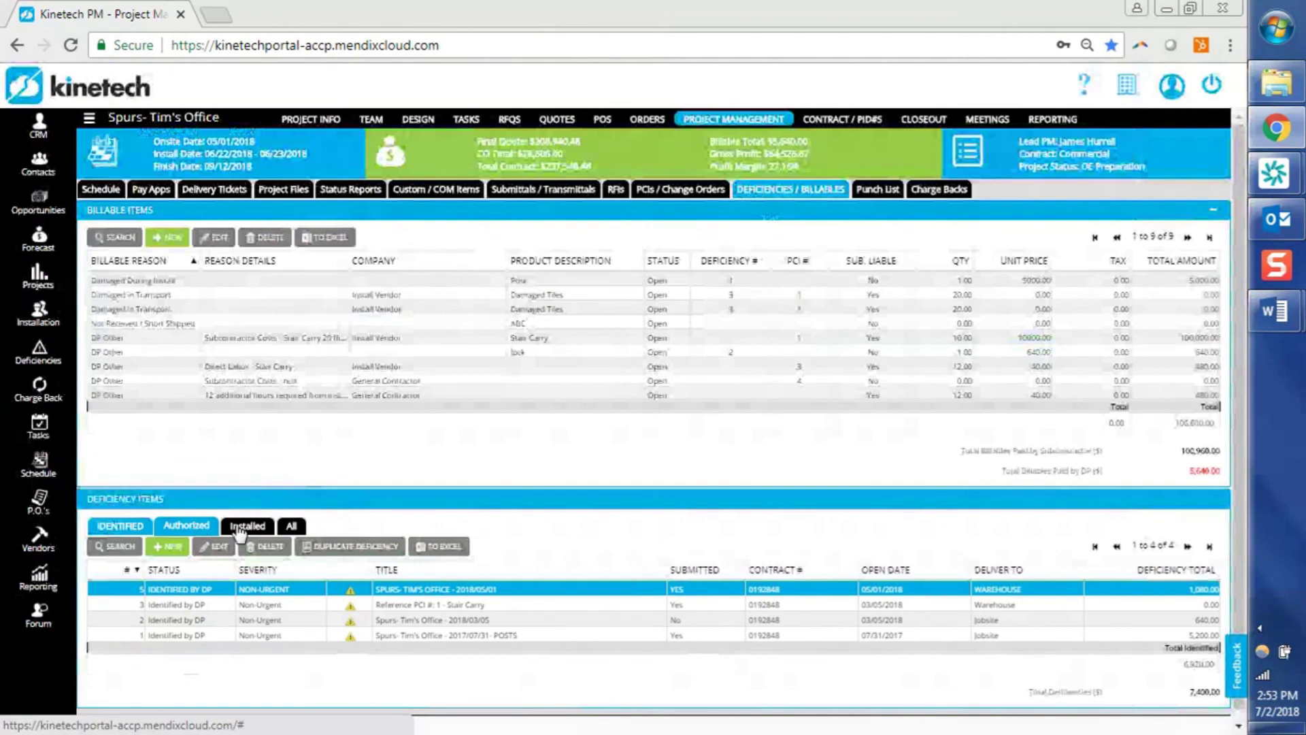
click(197, 530)
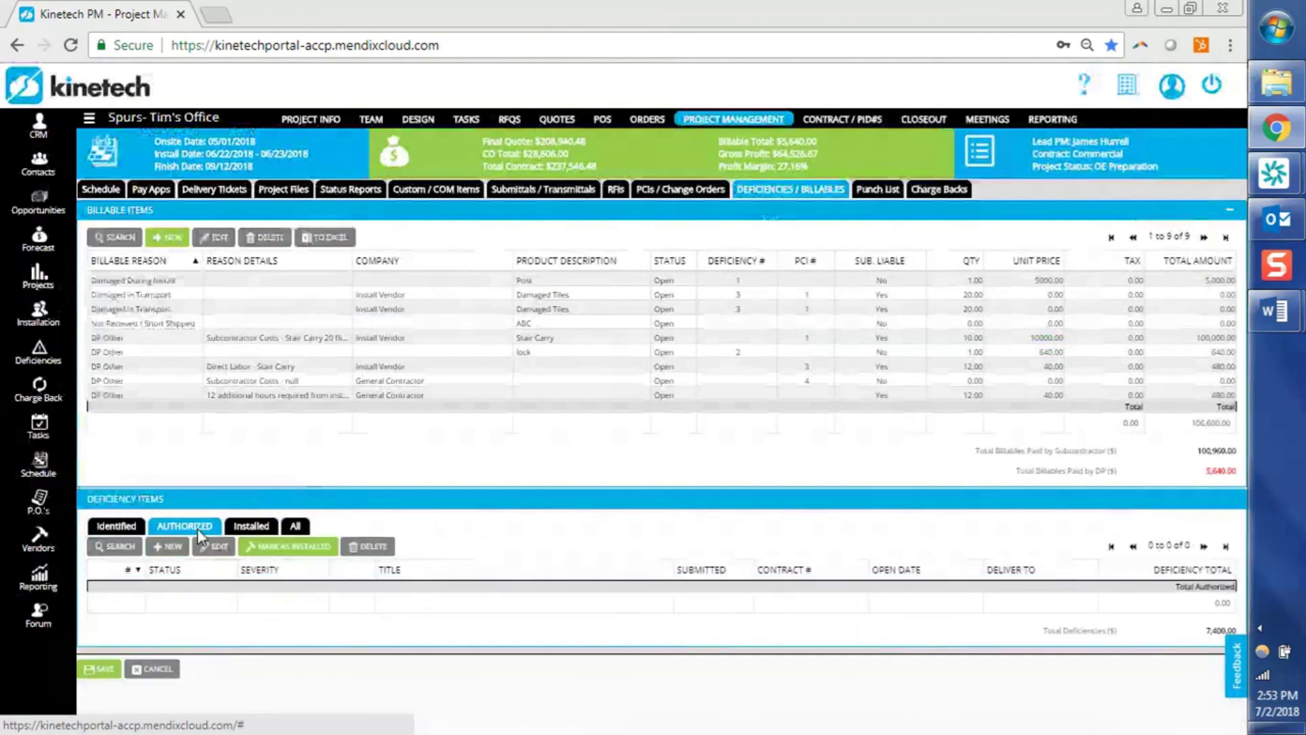
click(255, 528)
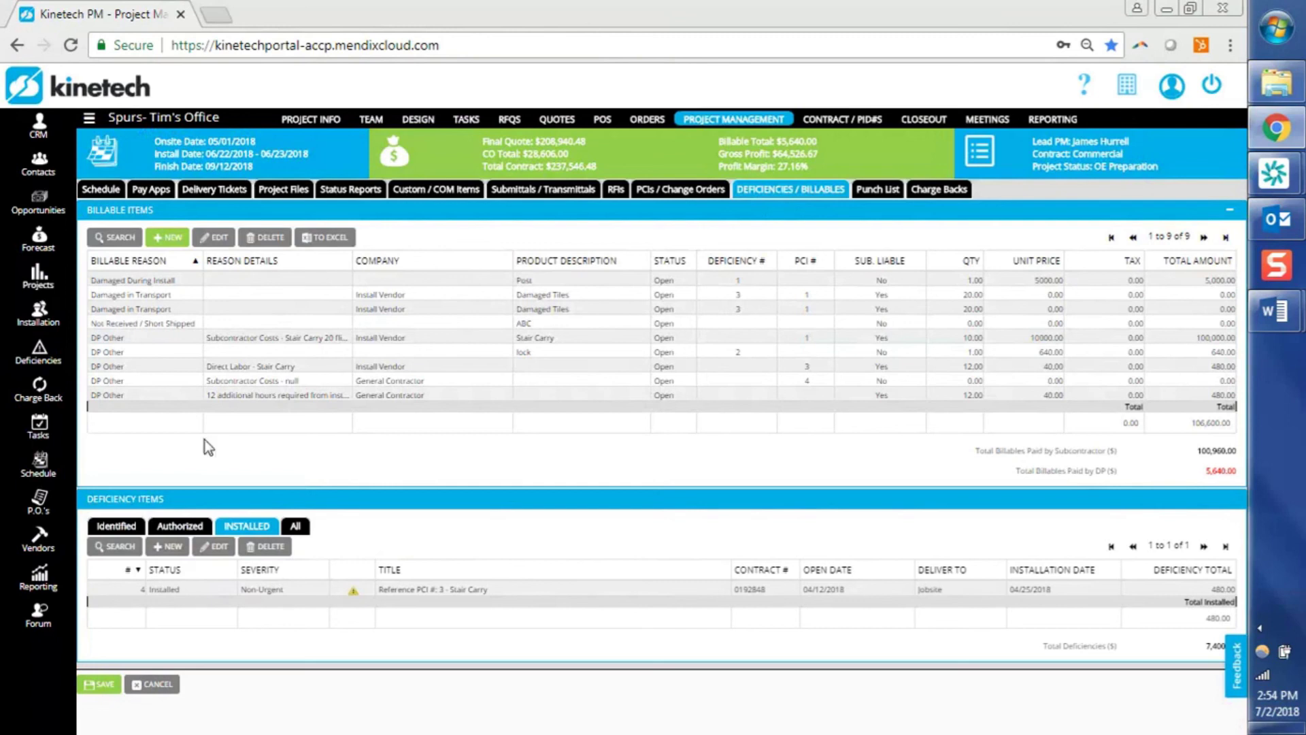
click(43, 202)
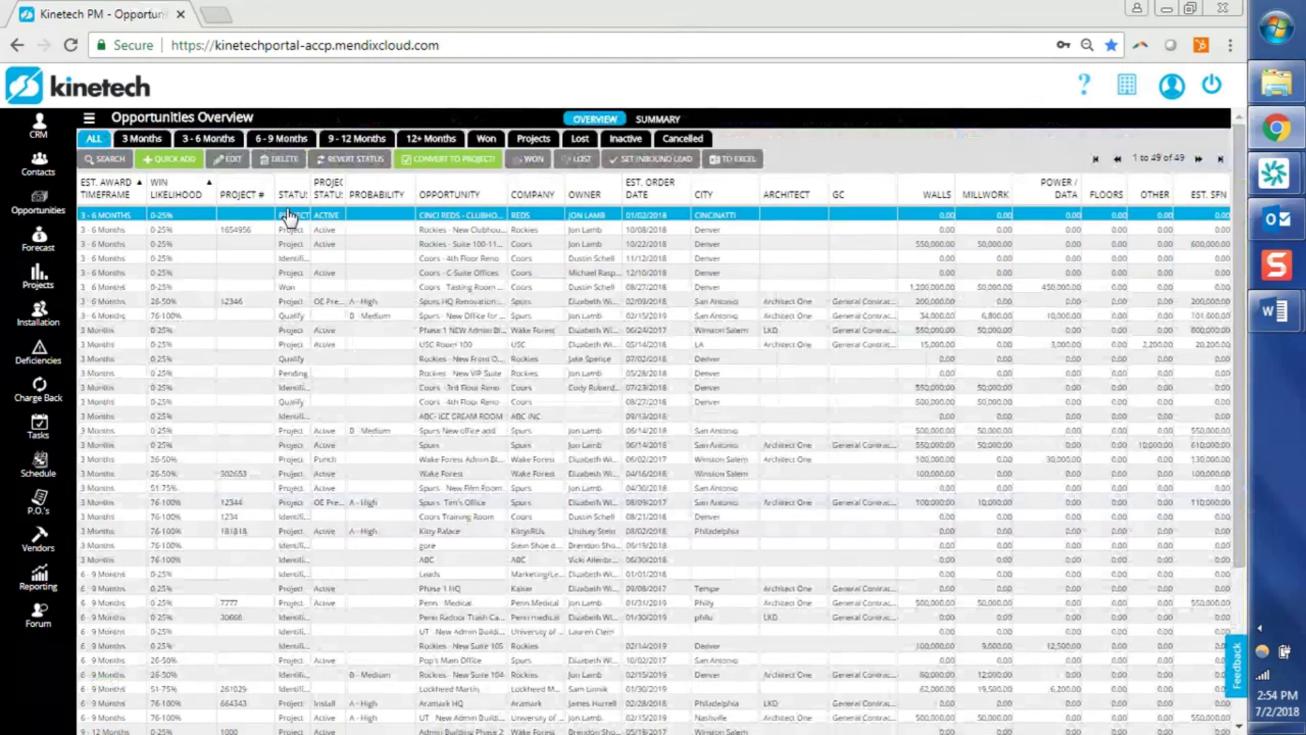
Open the search filters on the Opportunities Overview
click(124, 160)
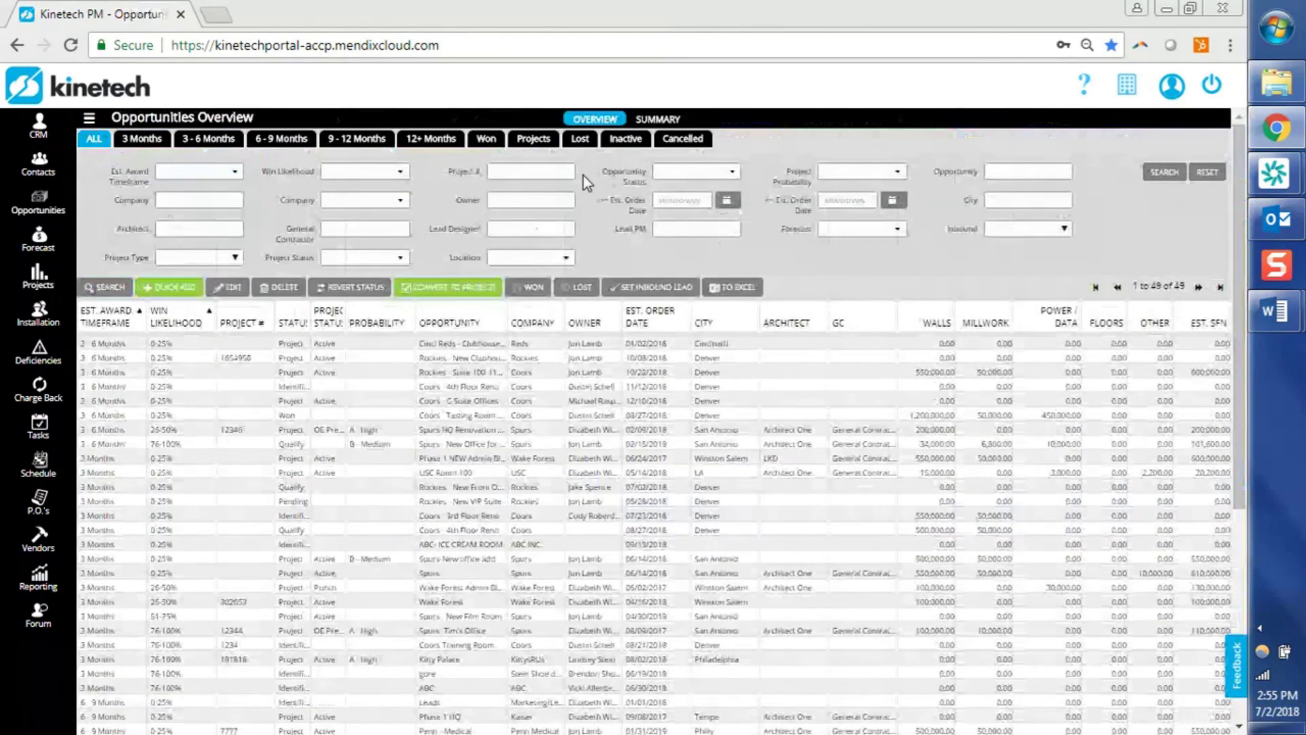
Filter opportunity status to Identified, Qualify, Proposed and Pending
click(710, 174)
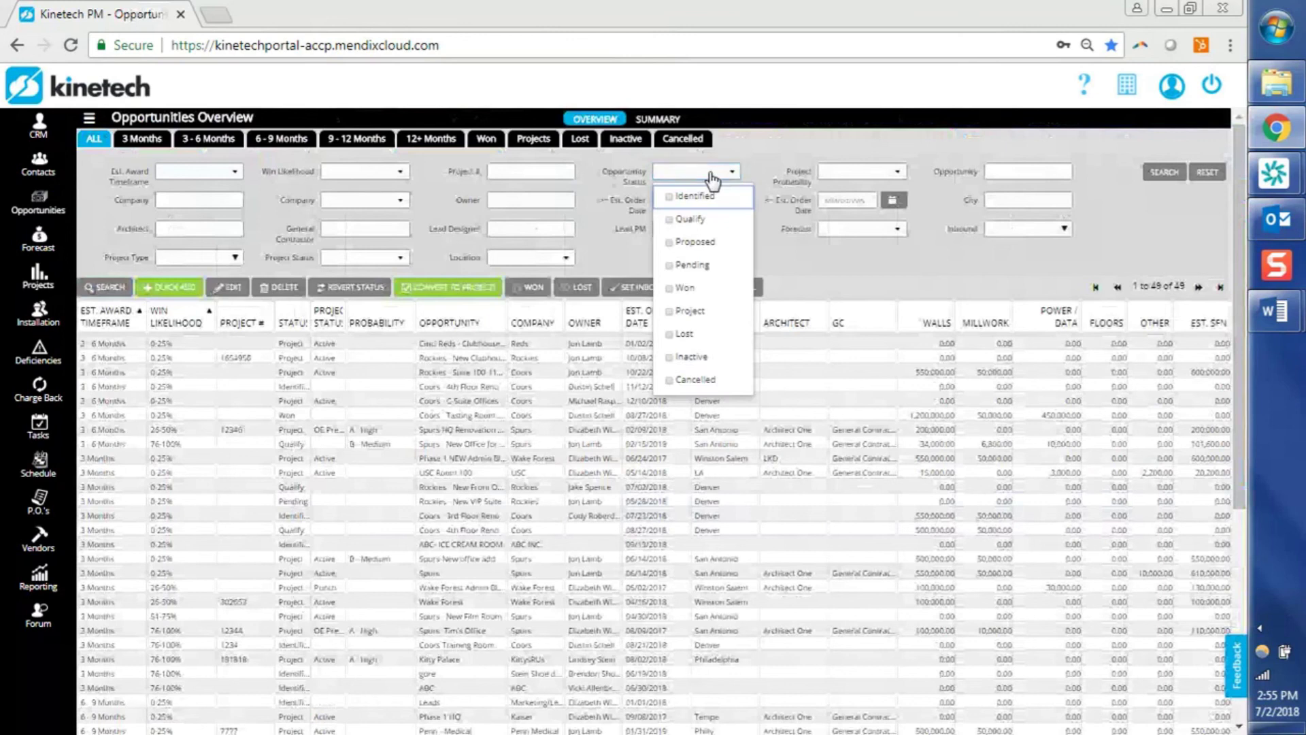
click(675, 197)
click(675, 221)
click(673, 243)
click(670, 267)
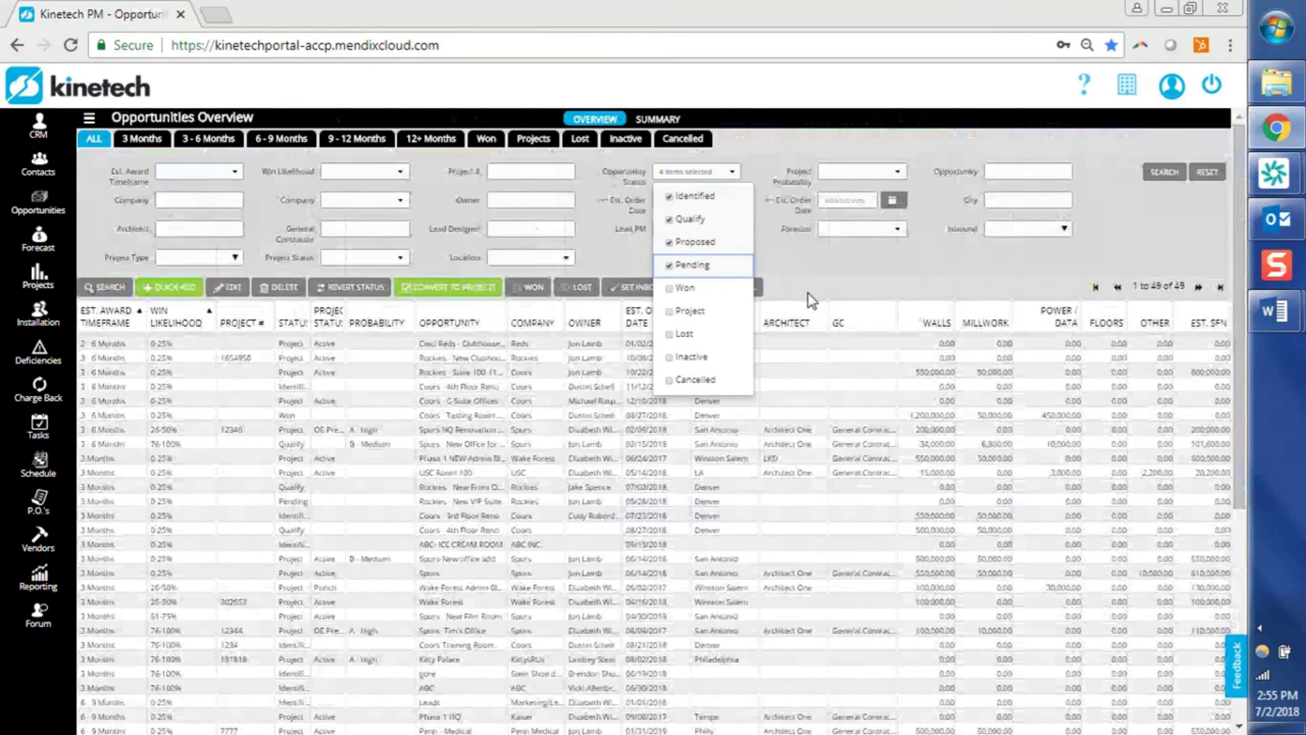
click(808, 268)
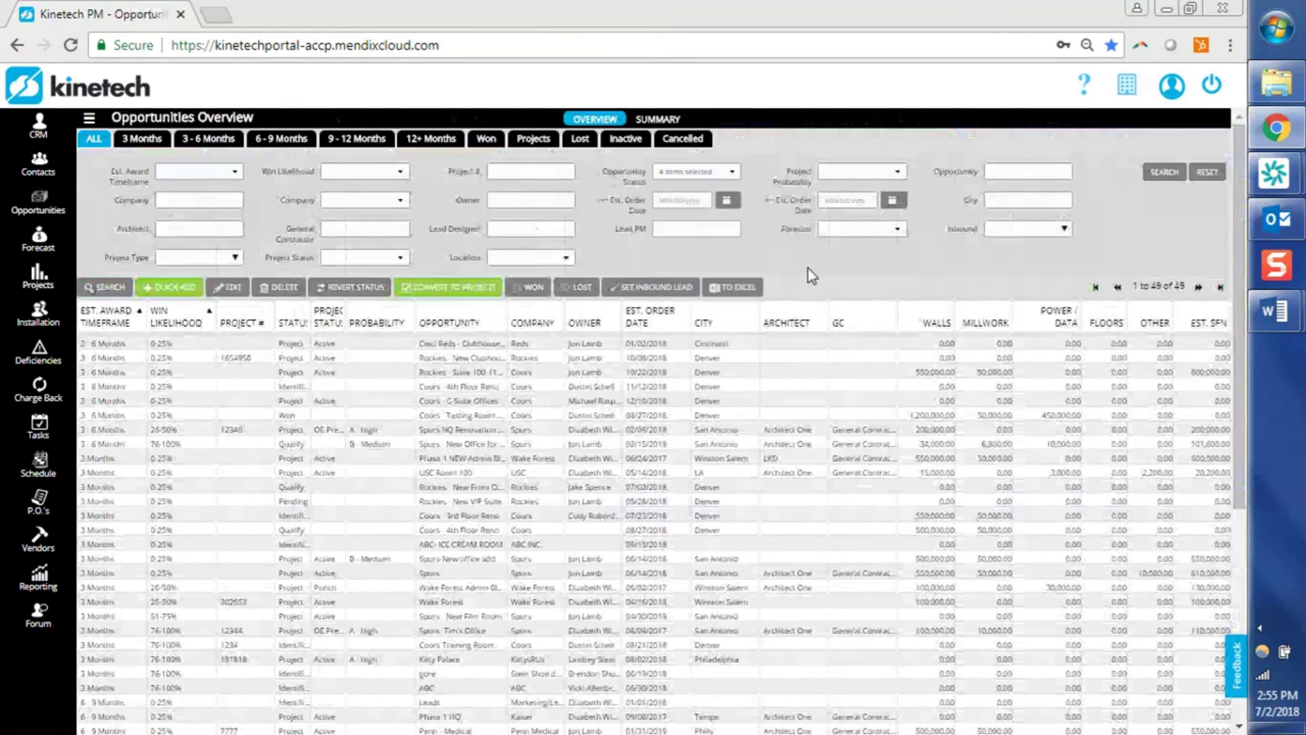
Limit location to San Antonio and timeframe to 3, 3-6 and 6-9 Months, then search
click(548, 260)
click(517, 351)
click(446, 255)
click(234, 174)
click(196, 198)
click(196, 221)
click(197, 243)
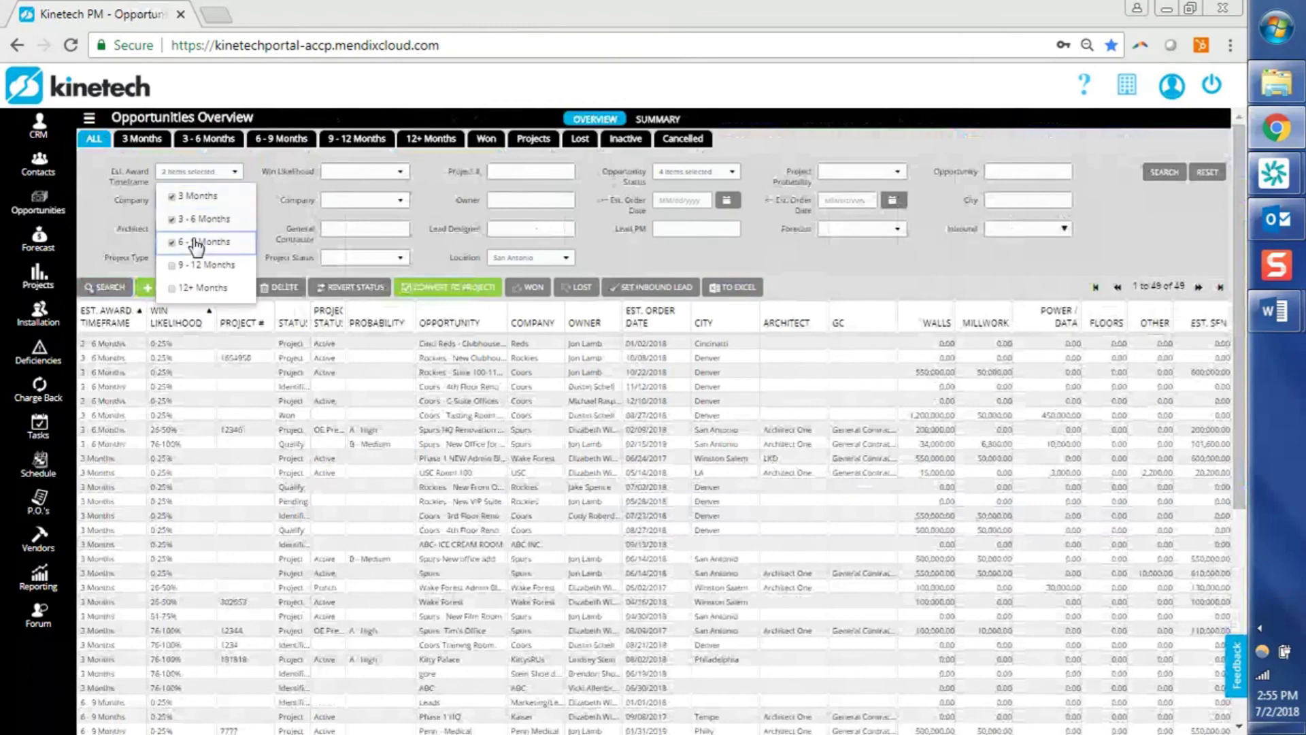
click(884, 249)
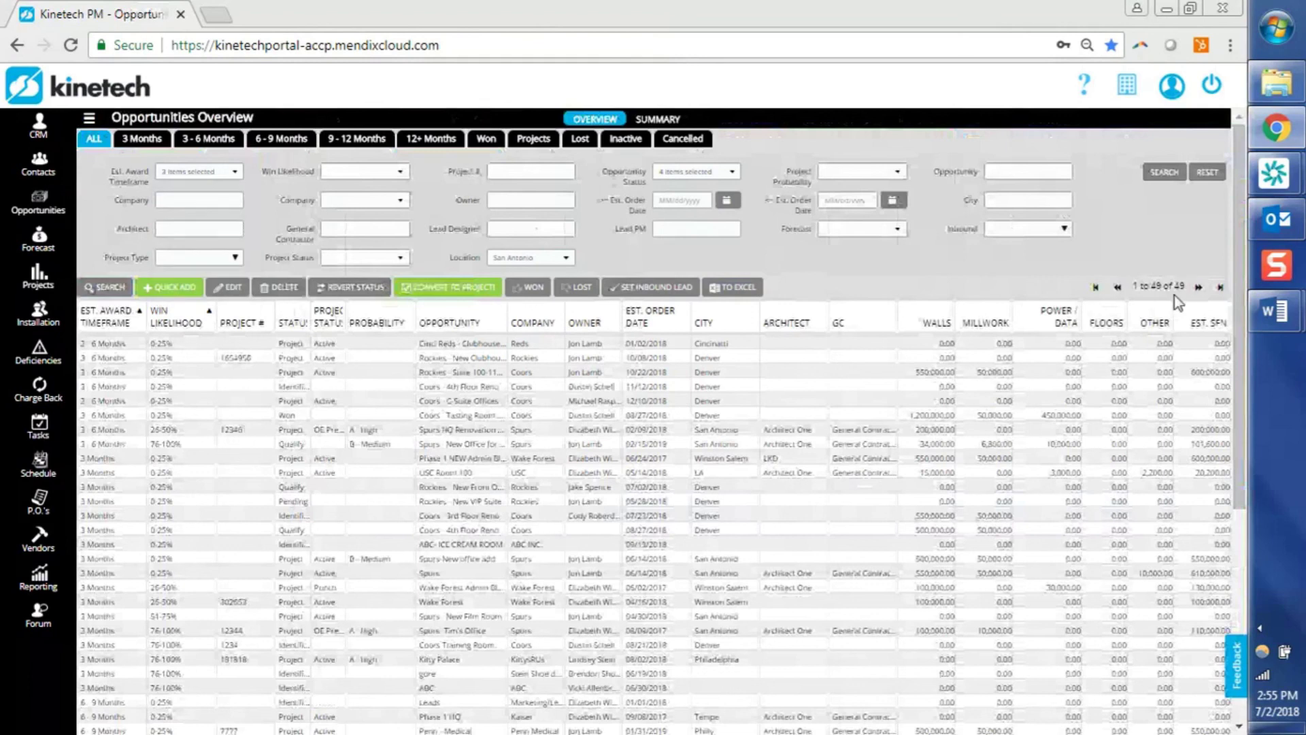
click(1164, 176)
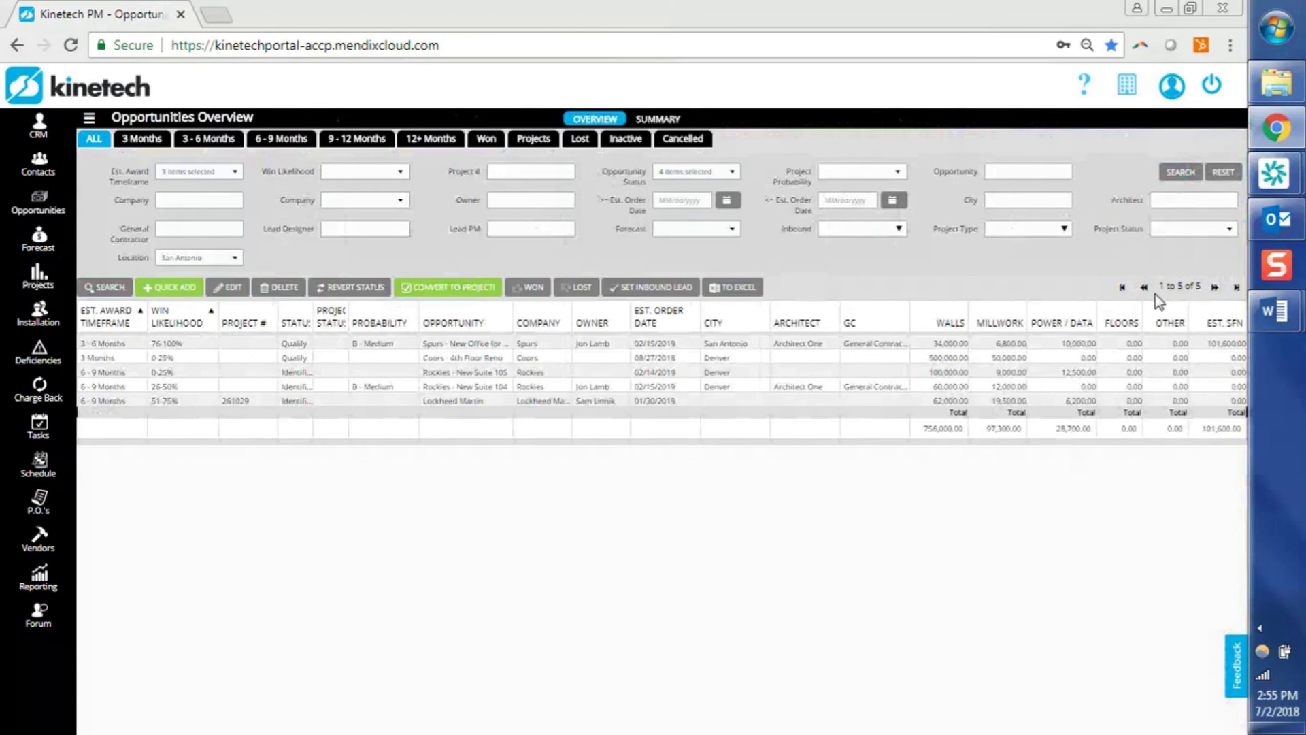
Review the Spurs and Lockheed Martin rows, then export the five opportunities to Excel
click(991, 345)
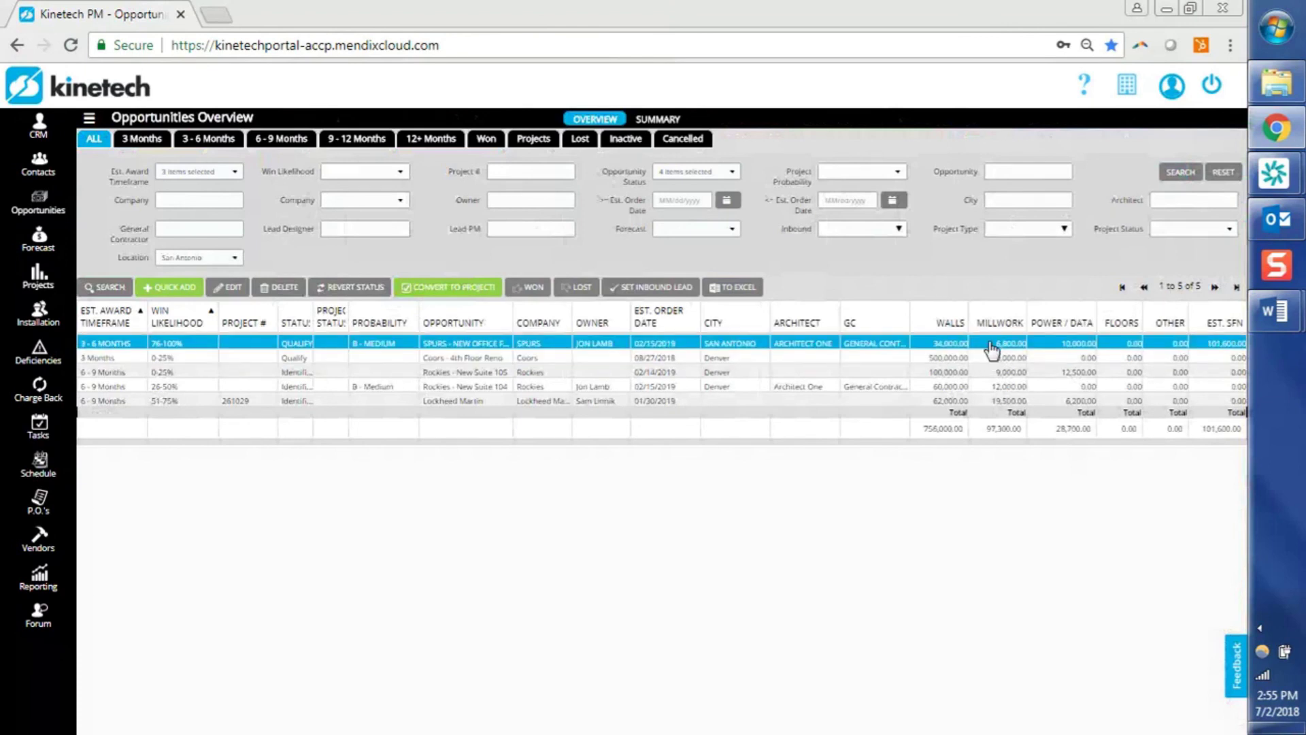
click(993, 402)
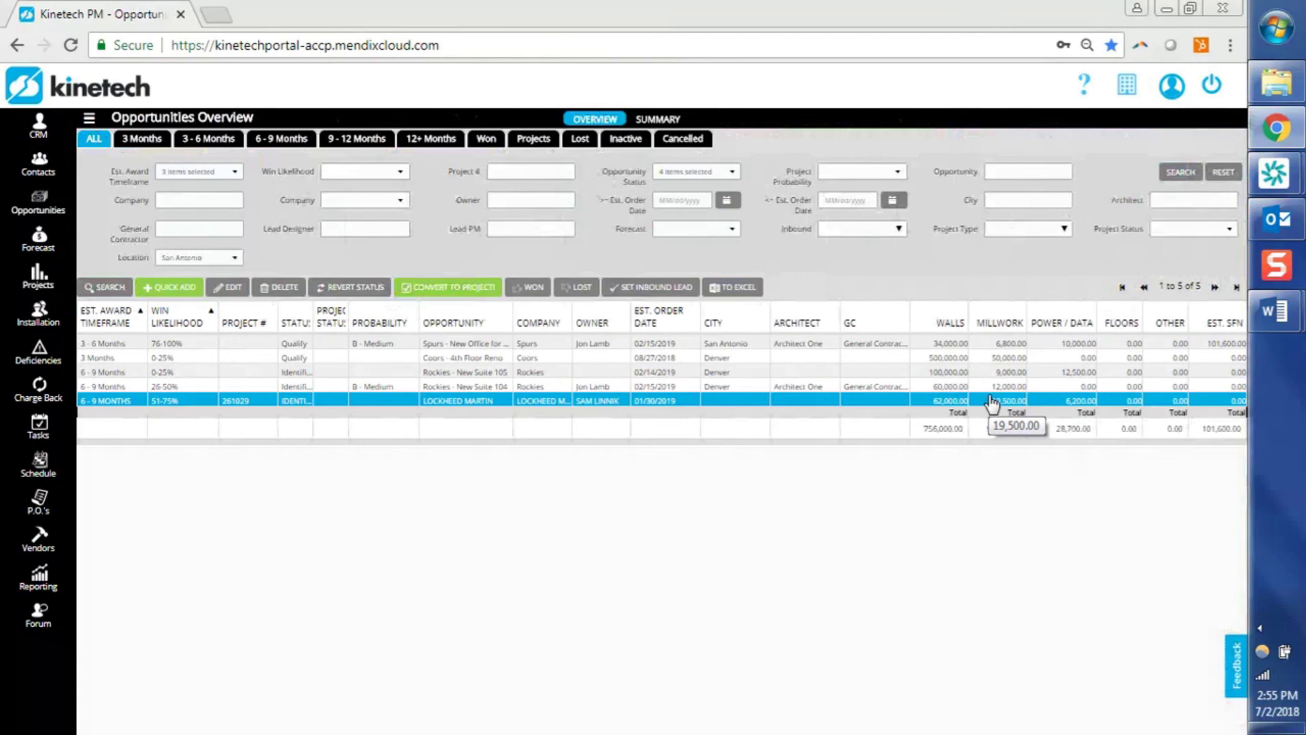
click(987, 345)
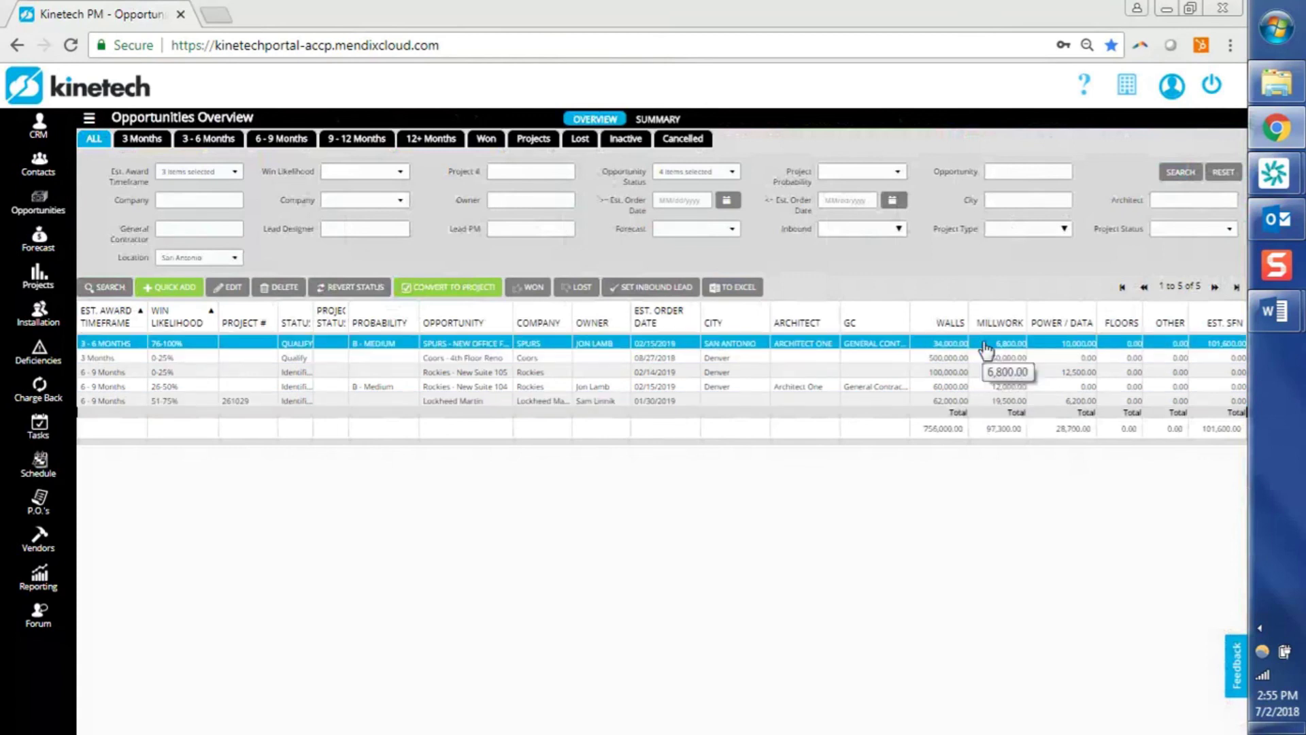
click(986, 345)
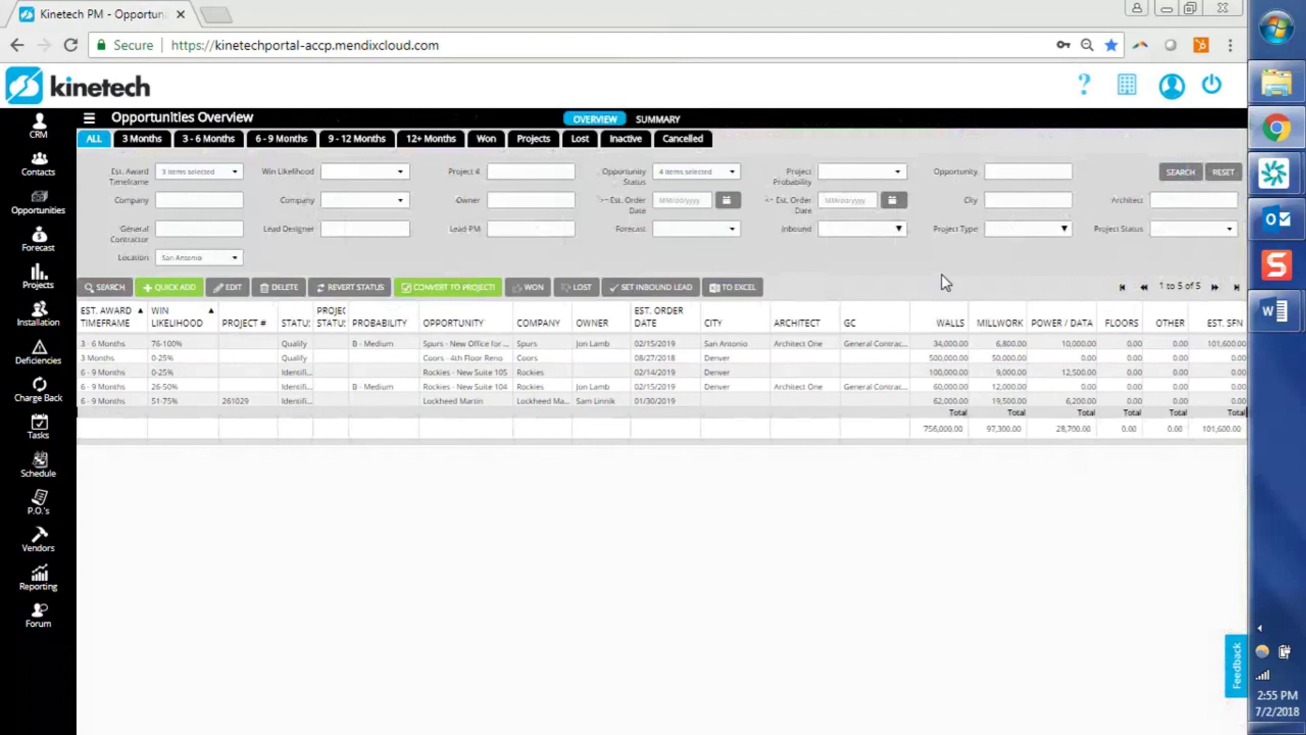
click(732, 289)
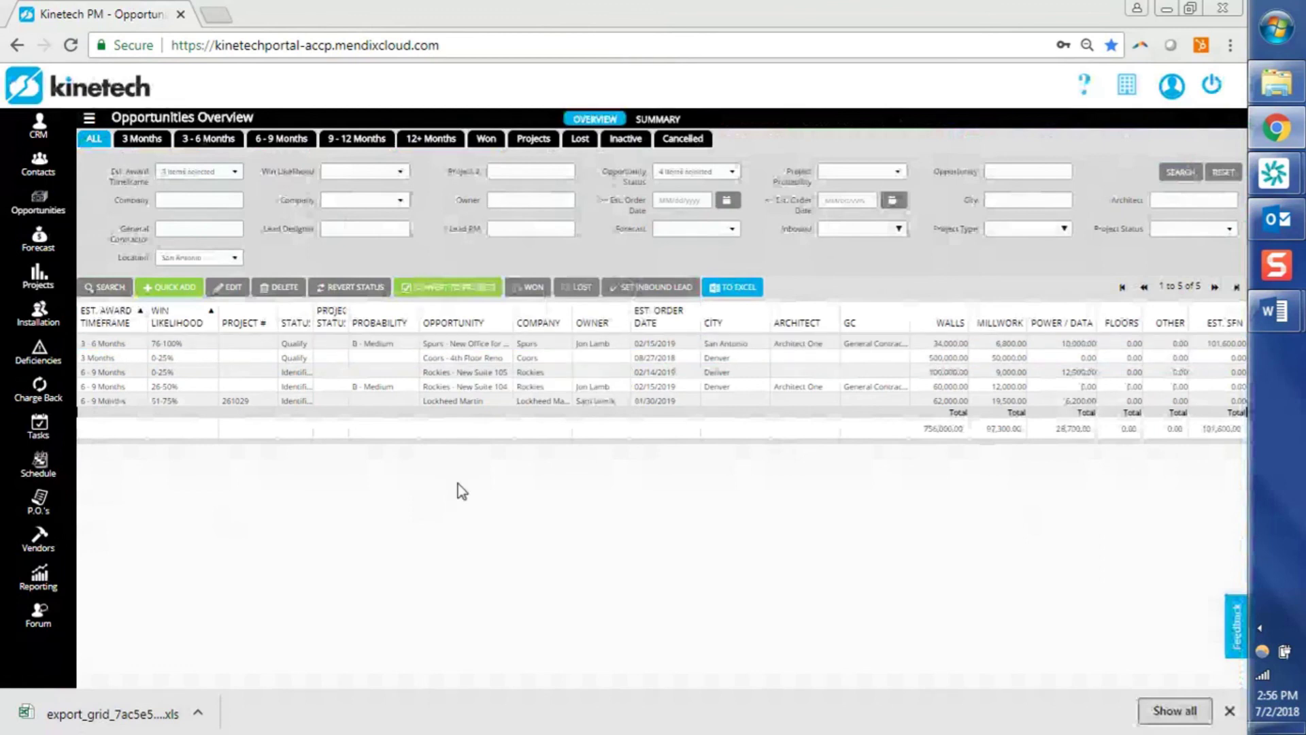
Open the downloaded export in Excel, then return to the browser
click(112, 712)
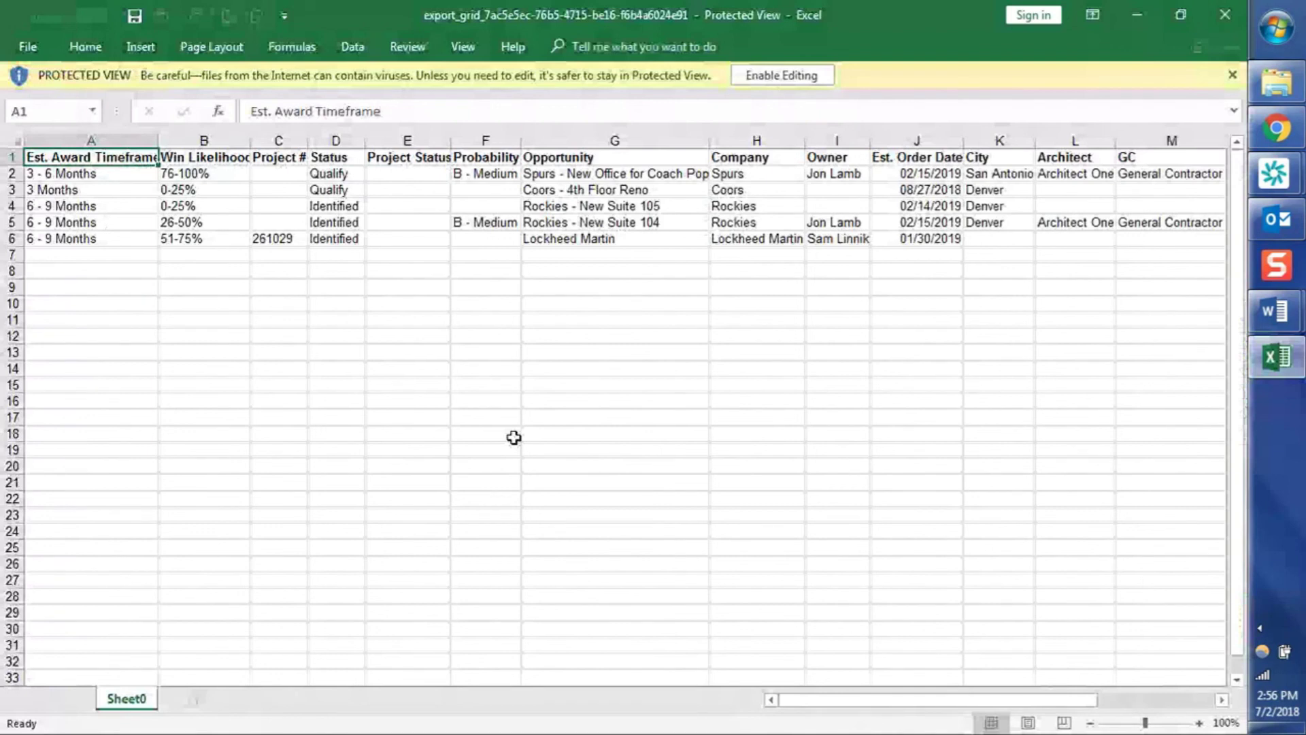
key(alt+Tab)
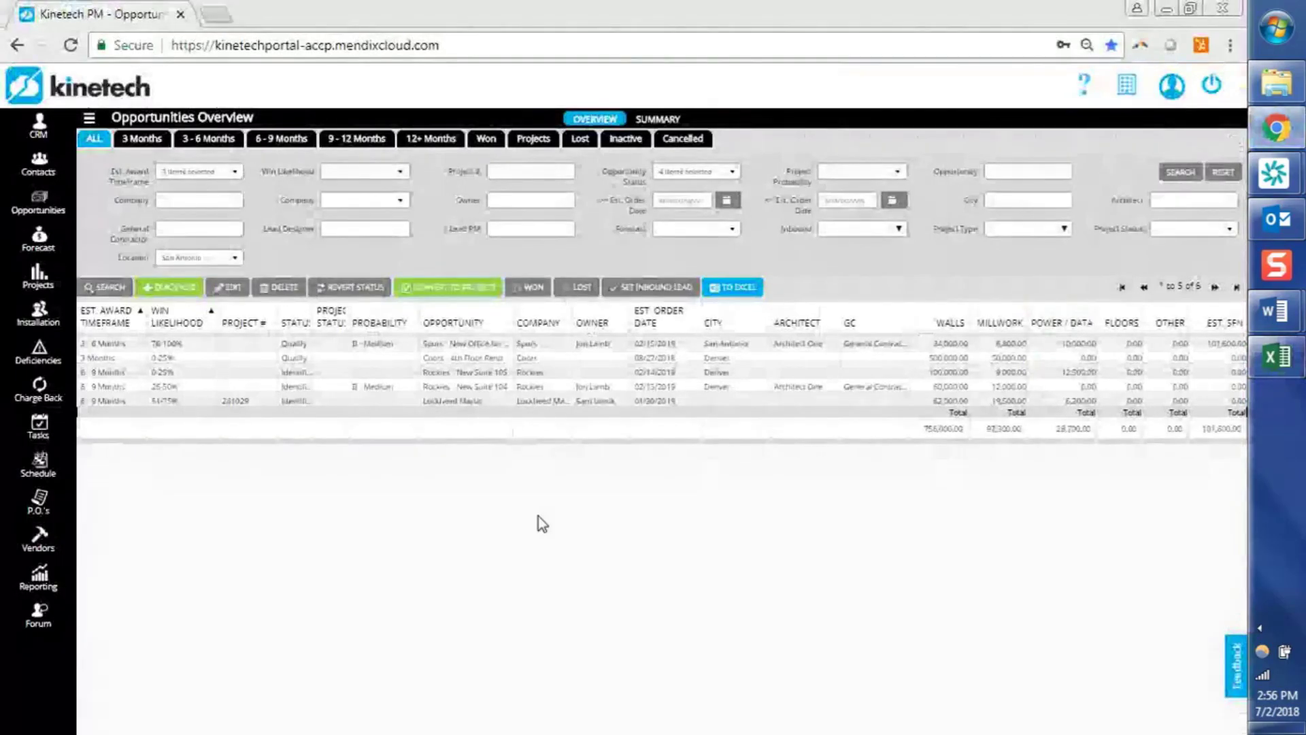
Bring the KPMIC Refresher Training Chime meeting forward and show its More options
key(alt+Tab)
key(alt+Tab)
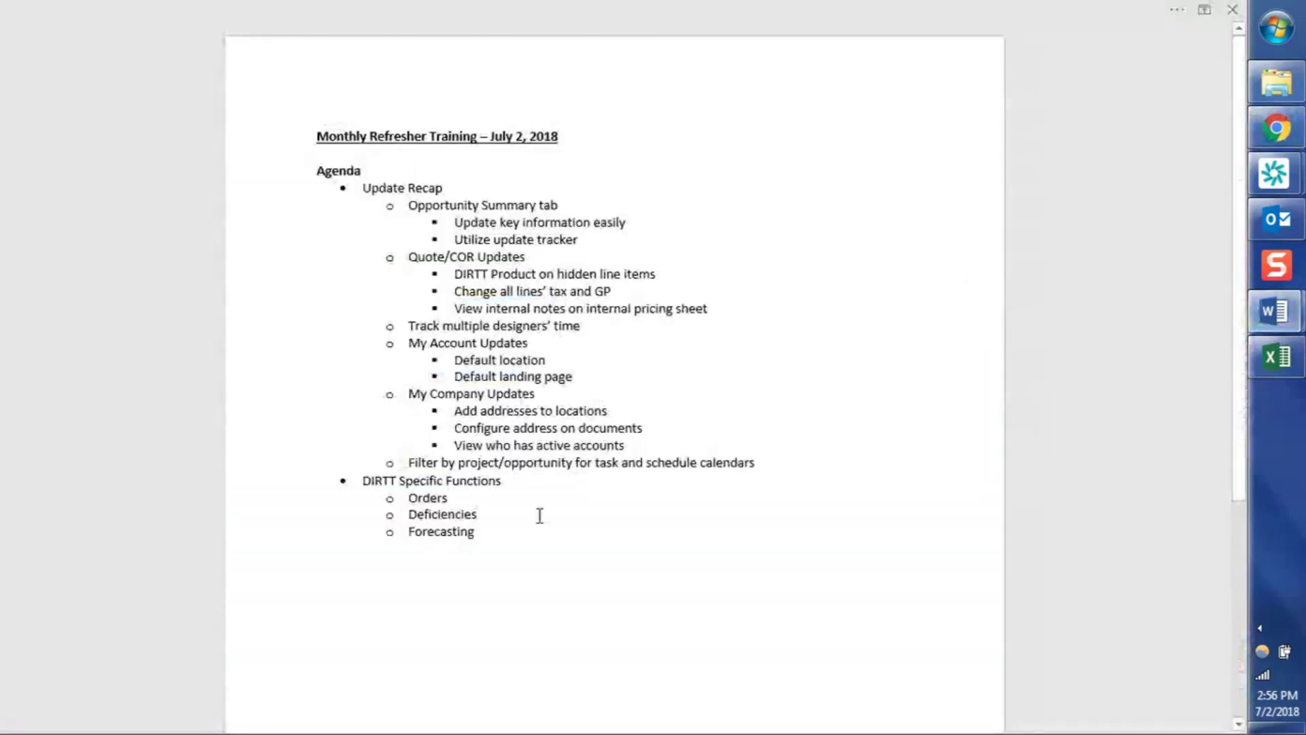
key(alt+Tab)
key(alt+Tab)
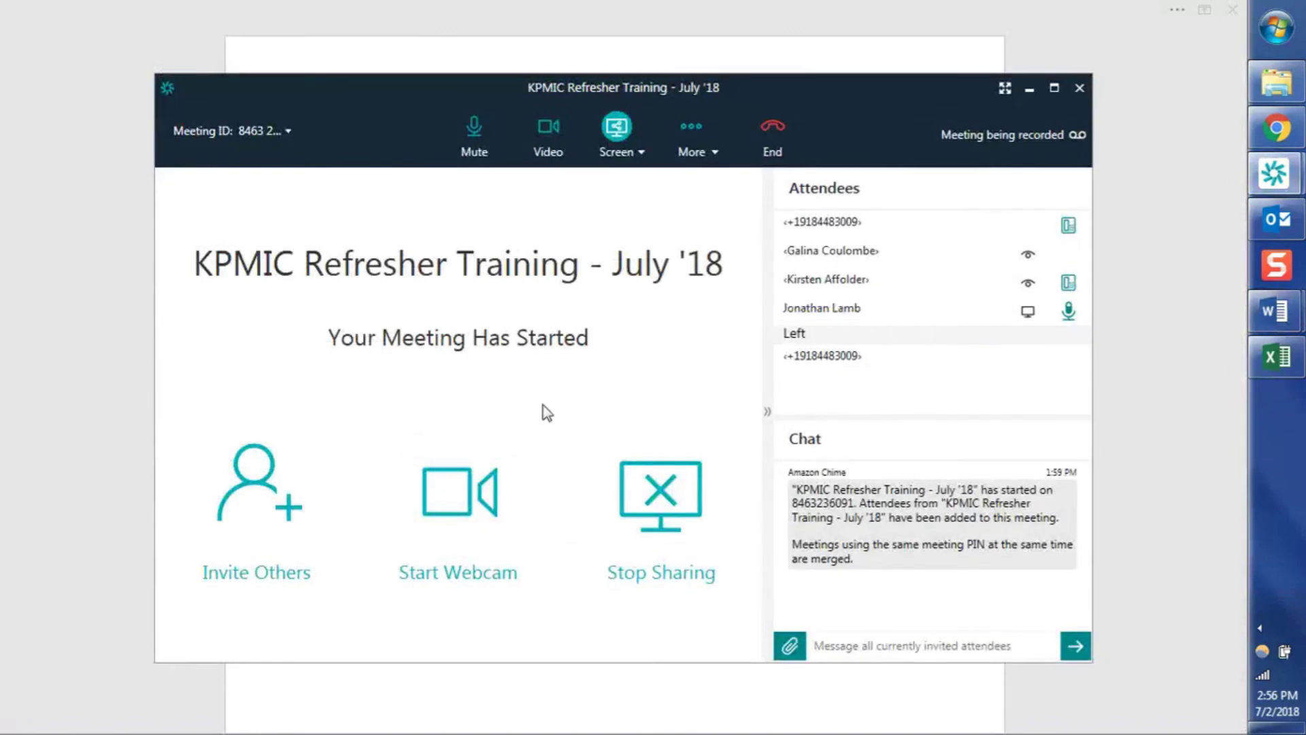
click(696, 157)
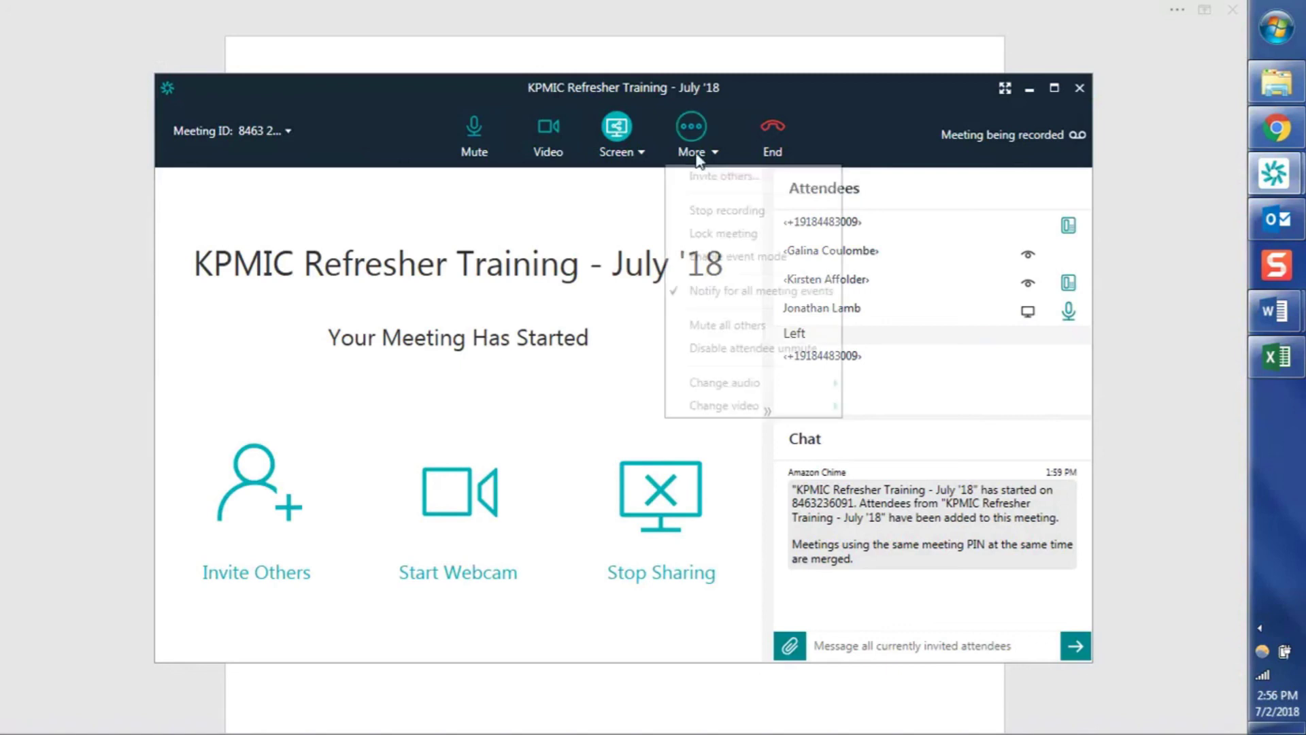